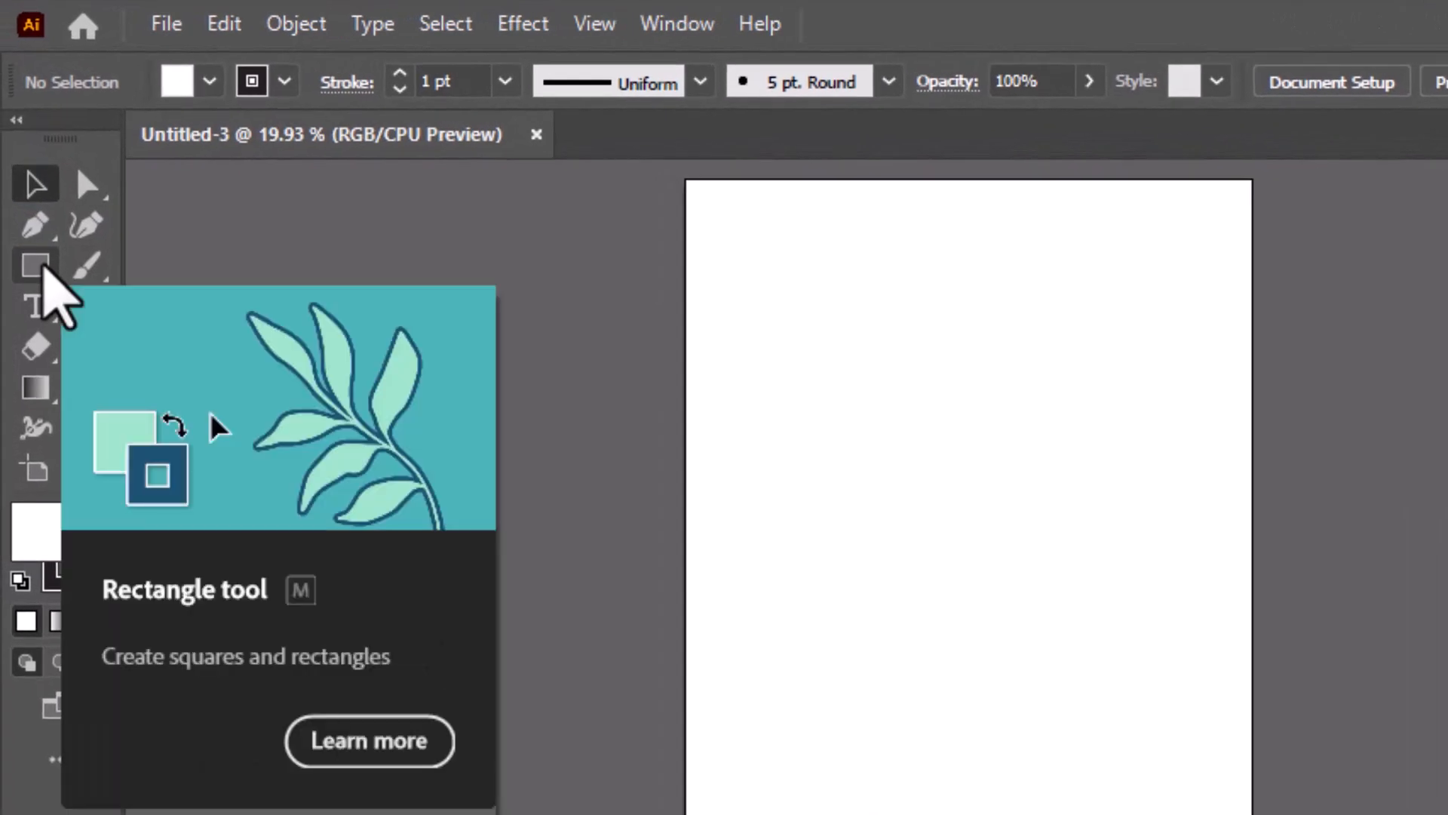
- Activate the Rectangle tool with no stroke and a light blue fill
left_click(17, 204)
left_click(43, 266)
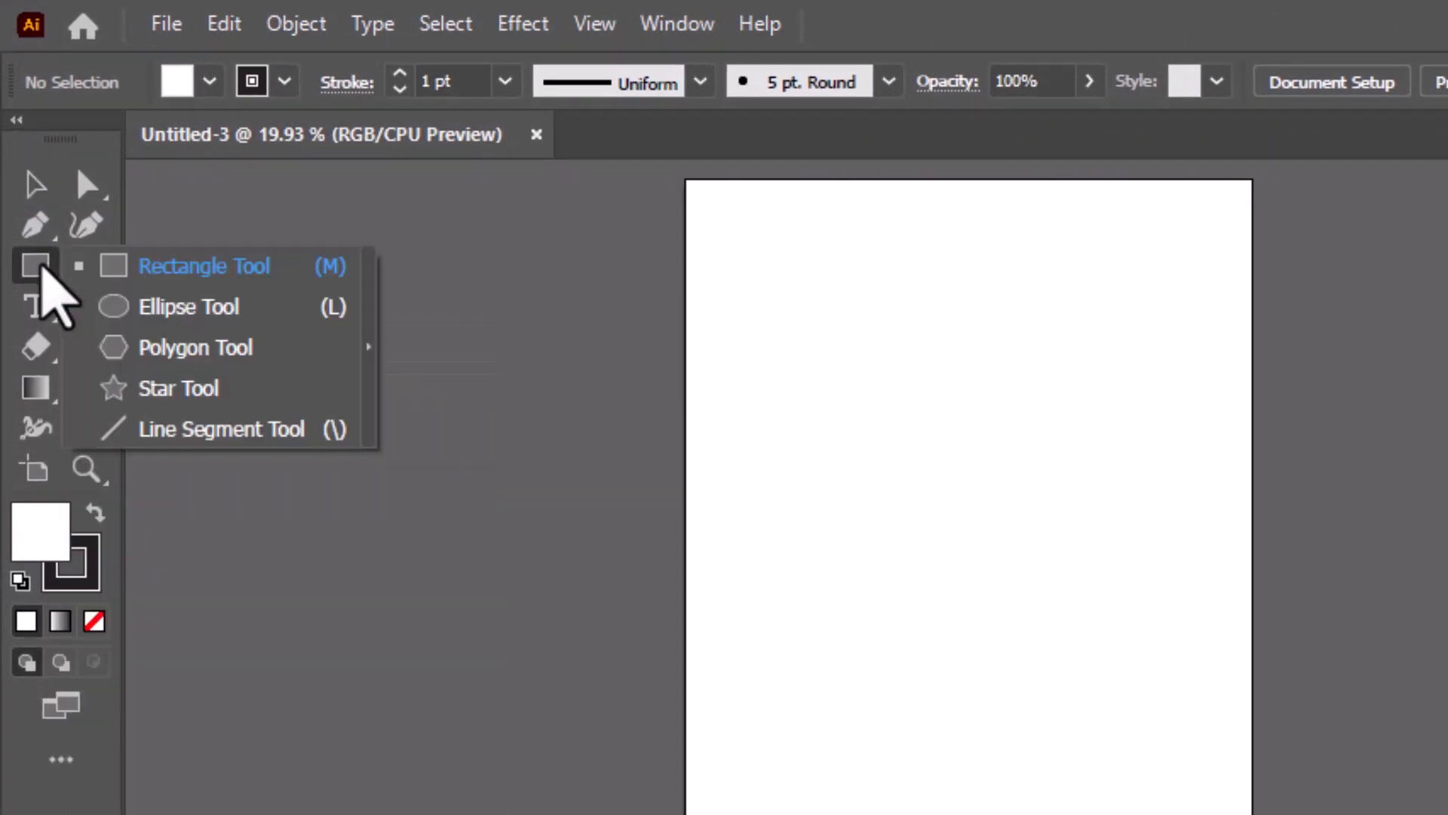
left_click(220, 277)
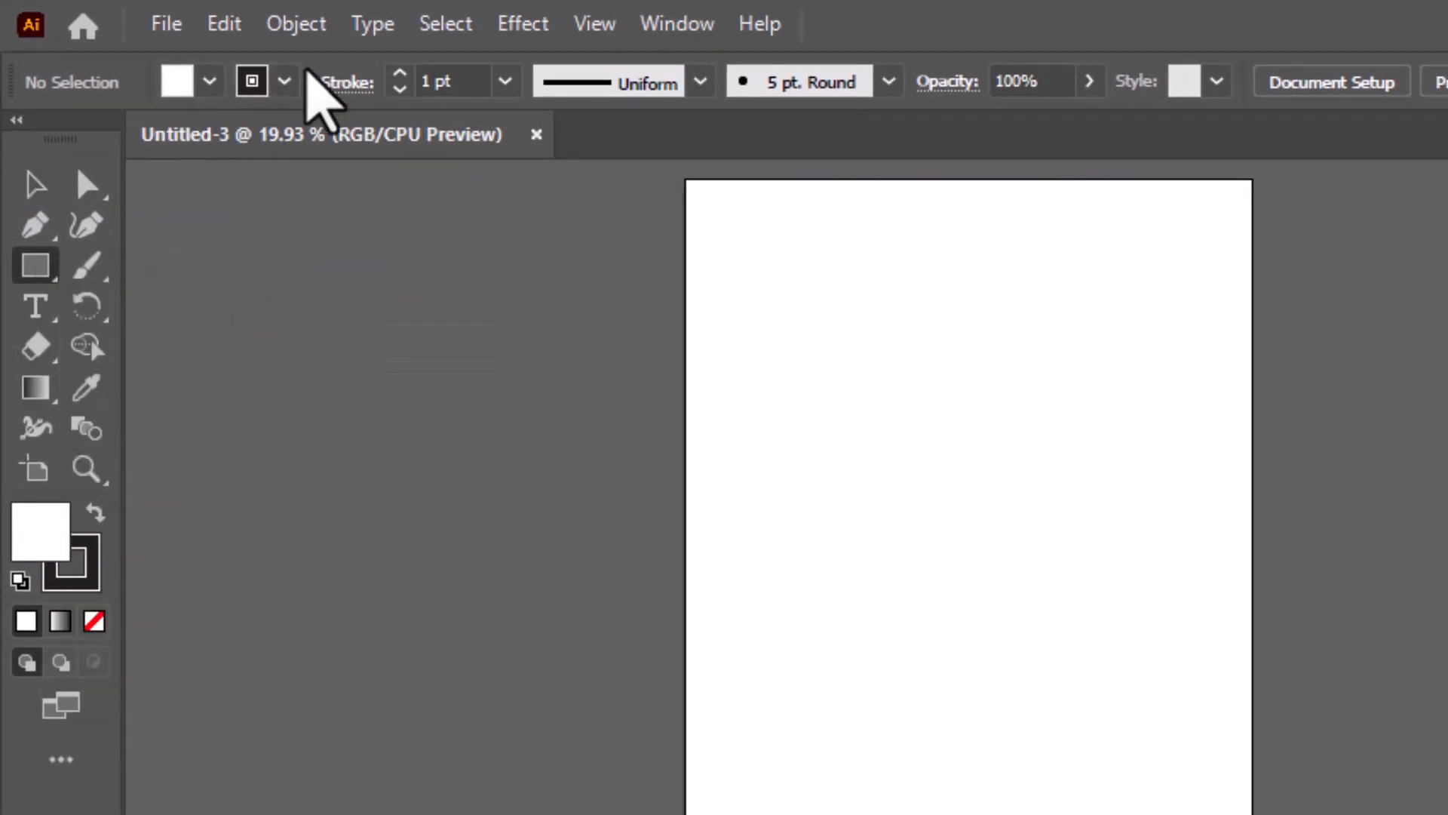
left_click(284, 81)
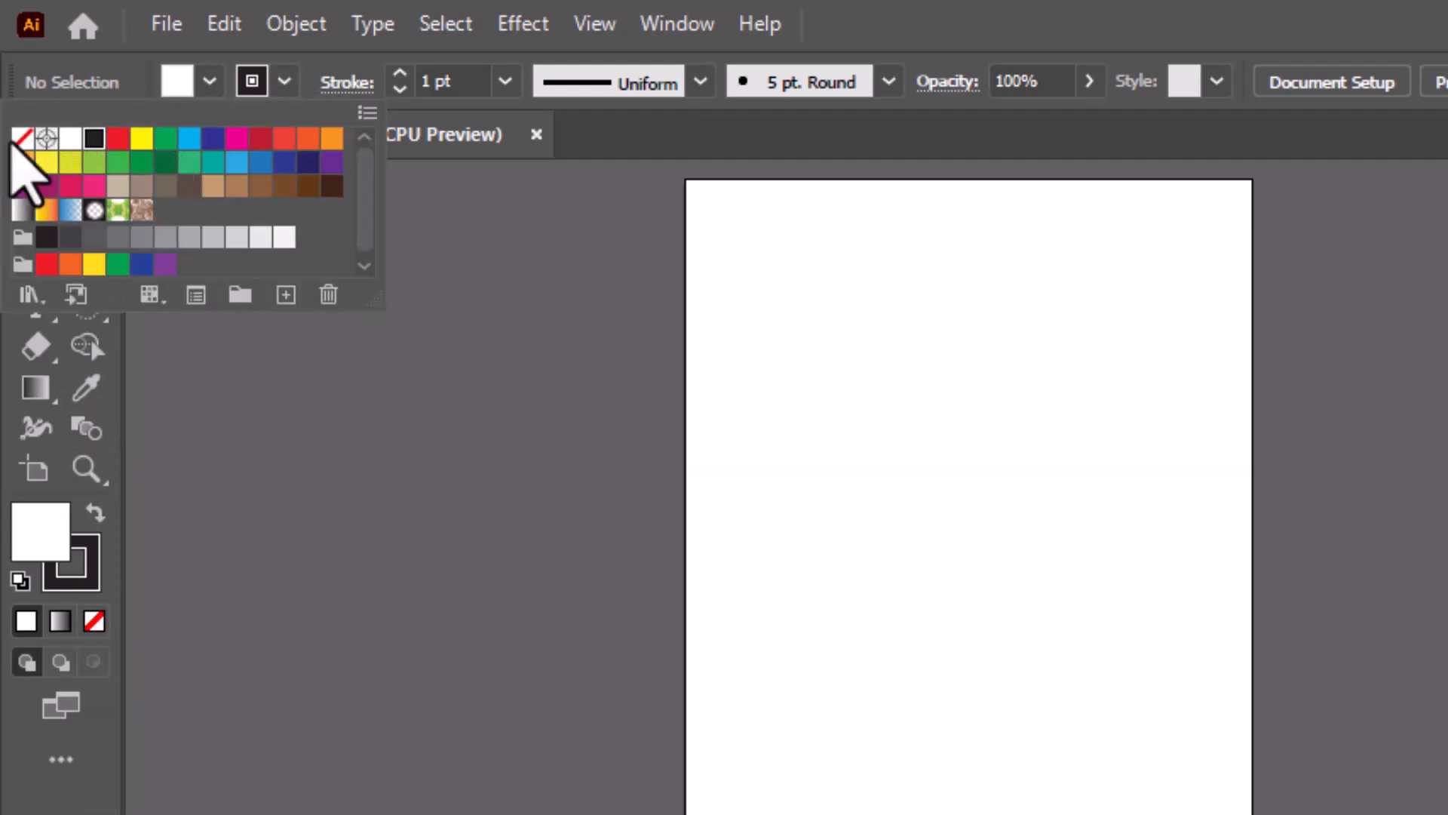
left_click(21, 138)
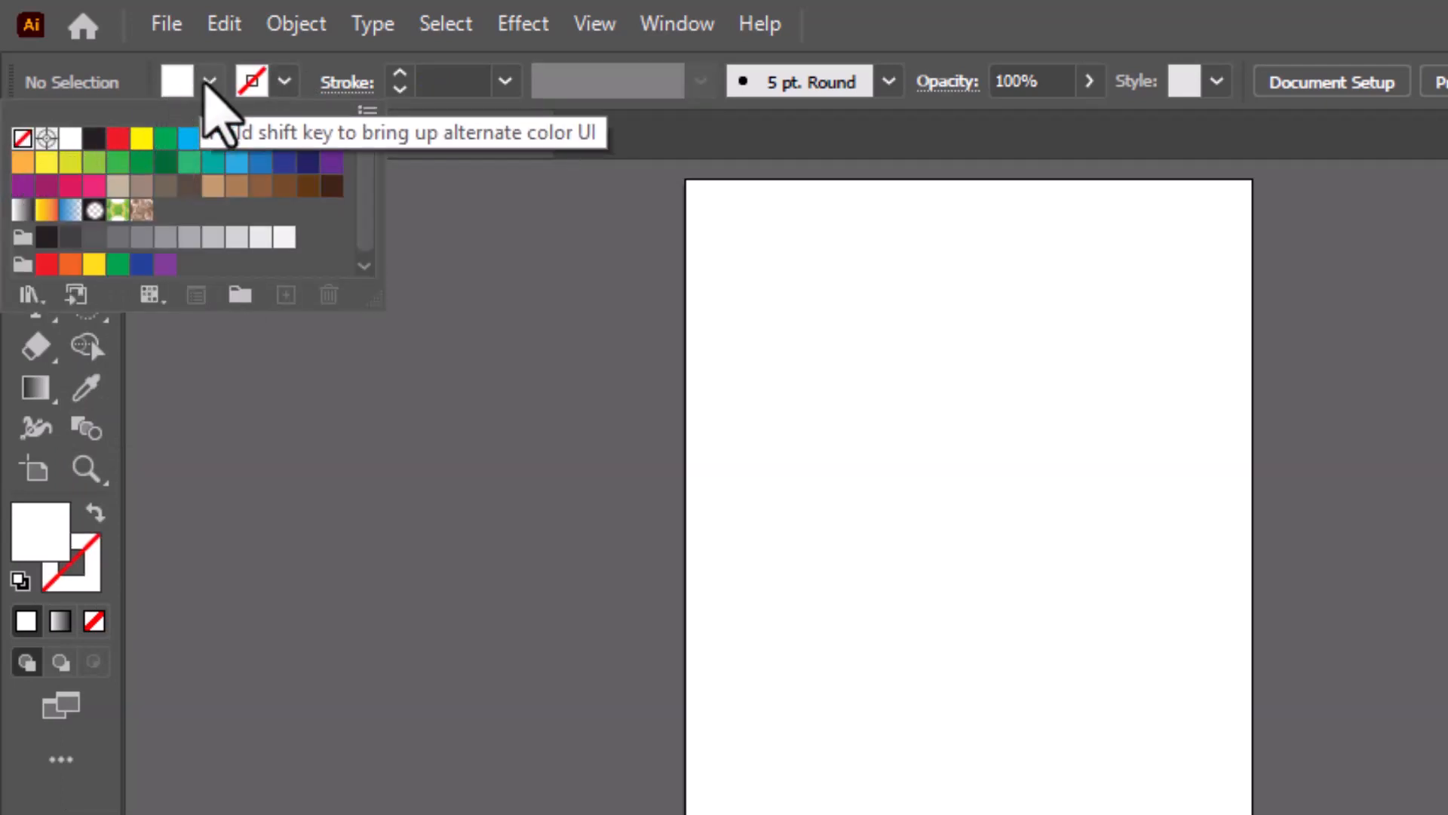
left_click(209, 81)
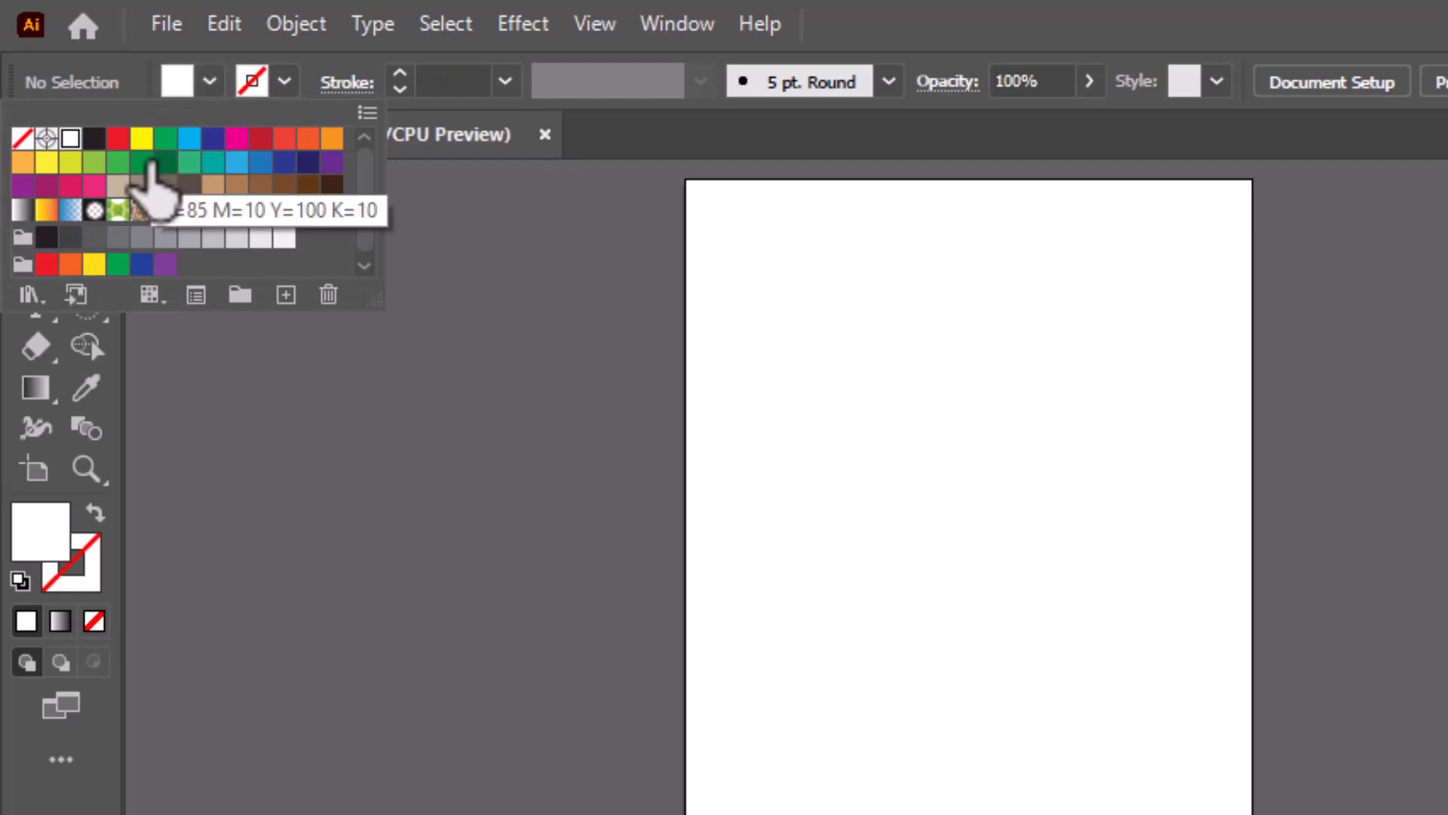
left_click(195, 142)
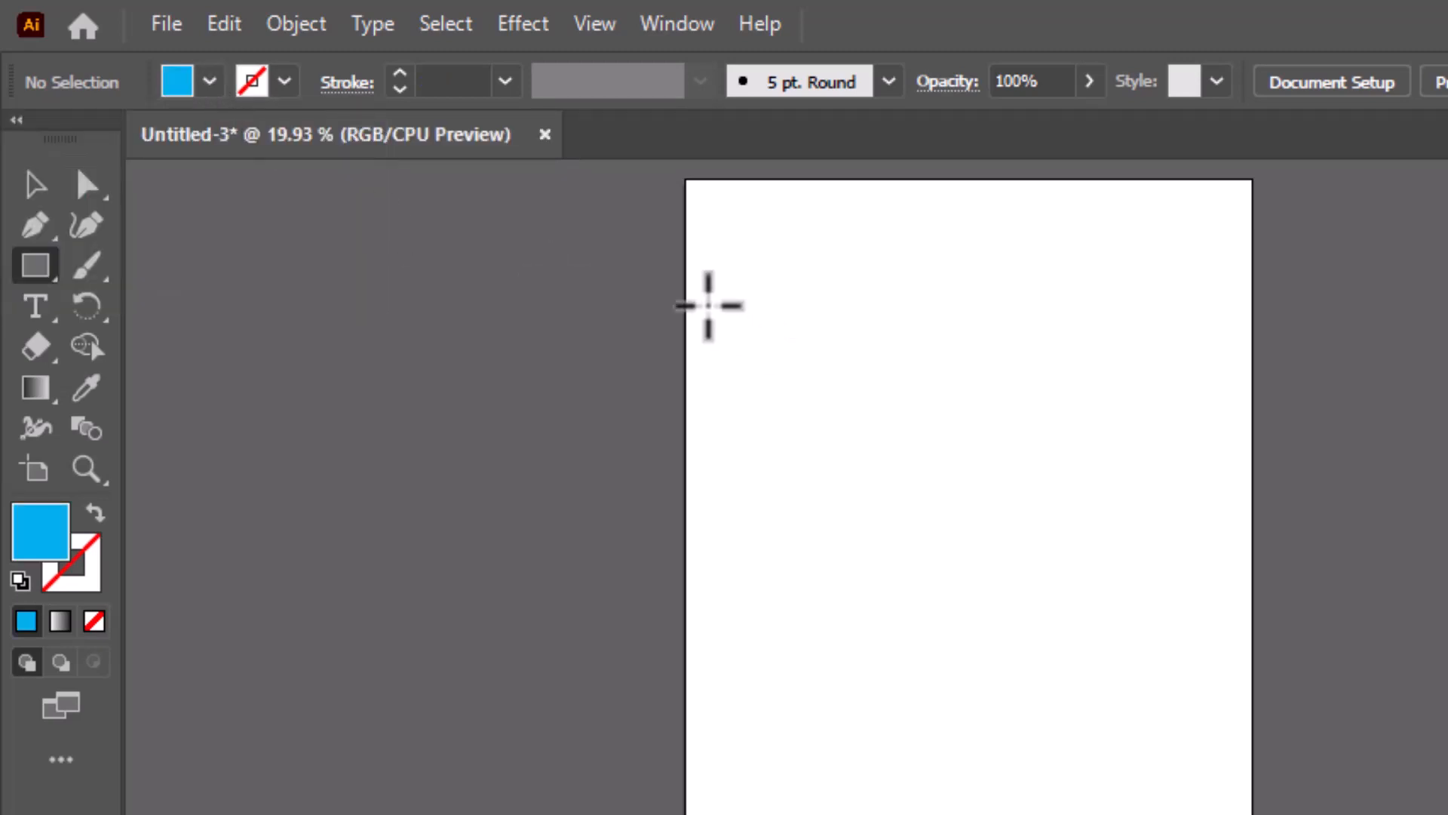
- Draw a tall rectangle about 1029 px wide and 1865 px high, leaving a narrow margin inside the artboard
left_click_drag(697, 199, 1231, 813)
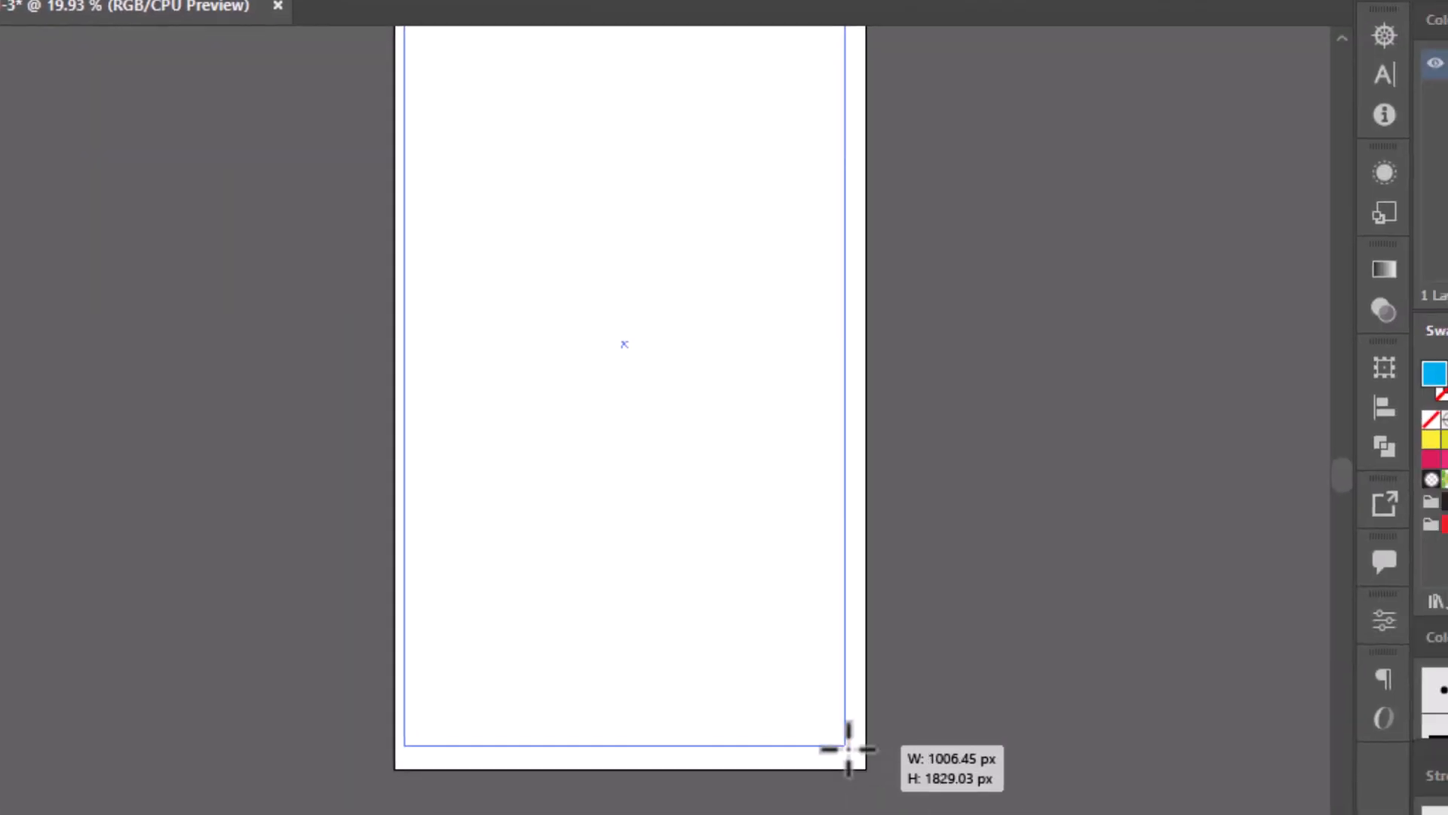
left_click_drag(848, 749, 856, 762)
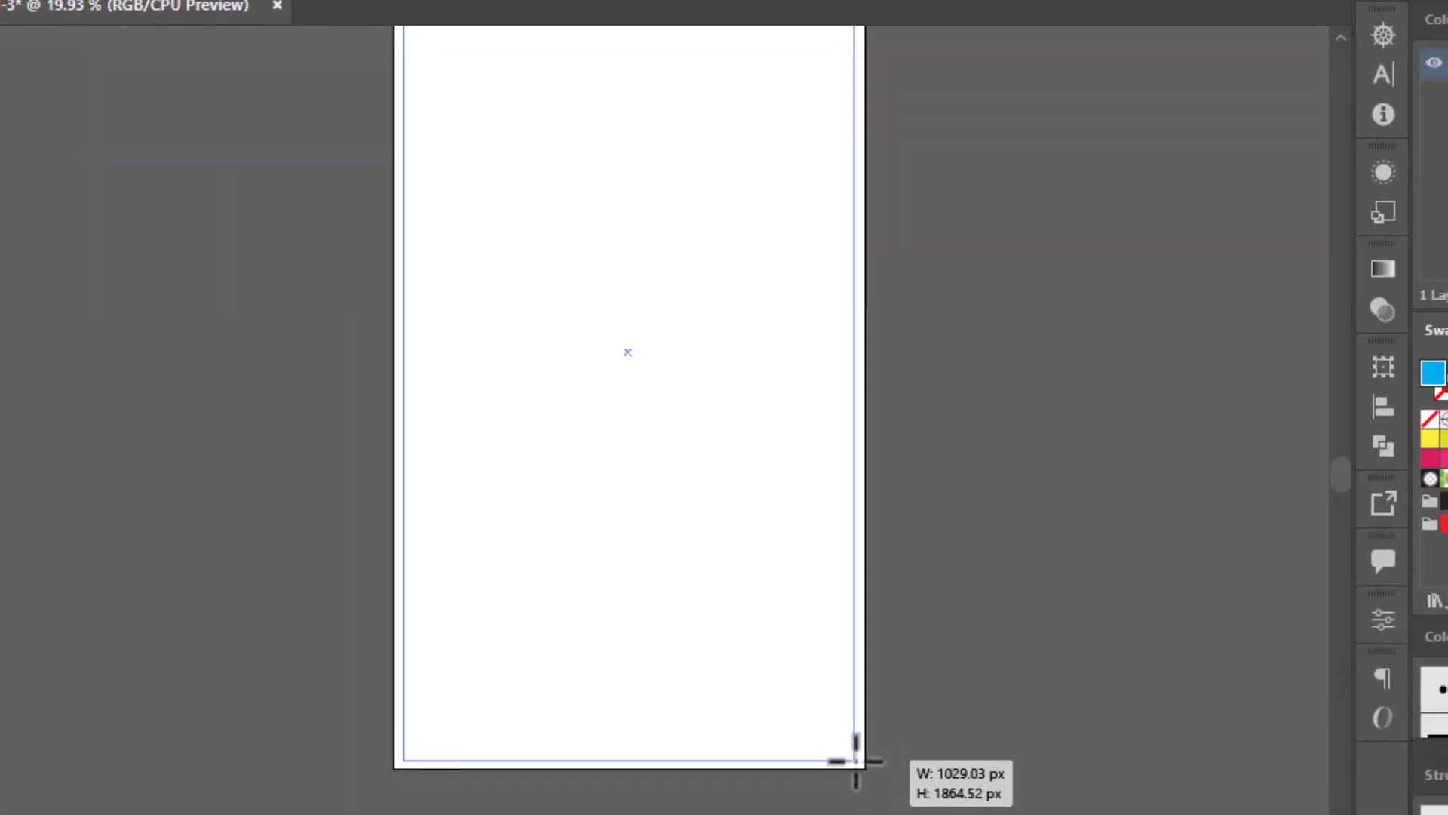
left_click_drag(740, 752, 740, 752)
- Round all four corners of the blue rectangle generously, like a smartphone body
key("space")
left_click_drag(688, 152, 679, 297)
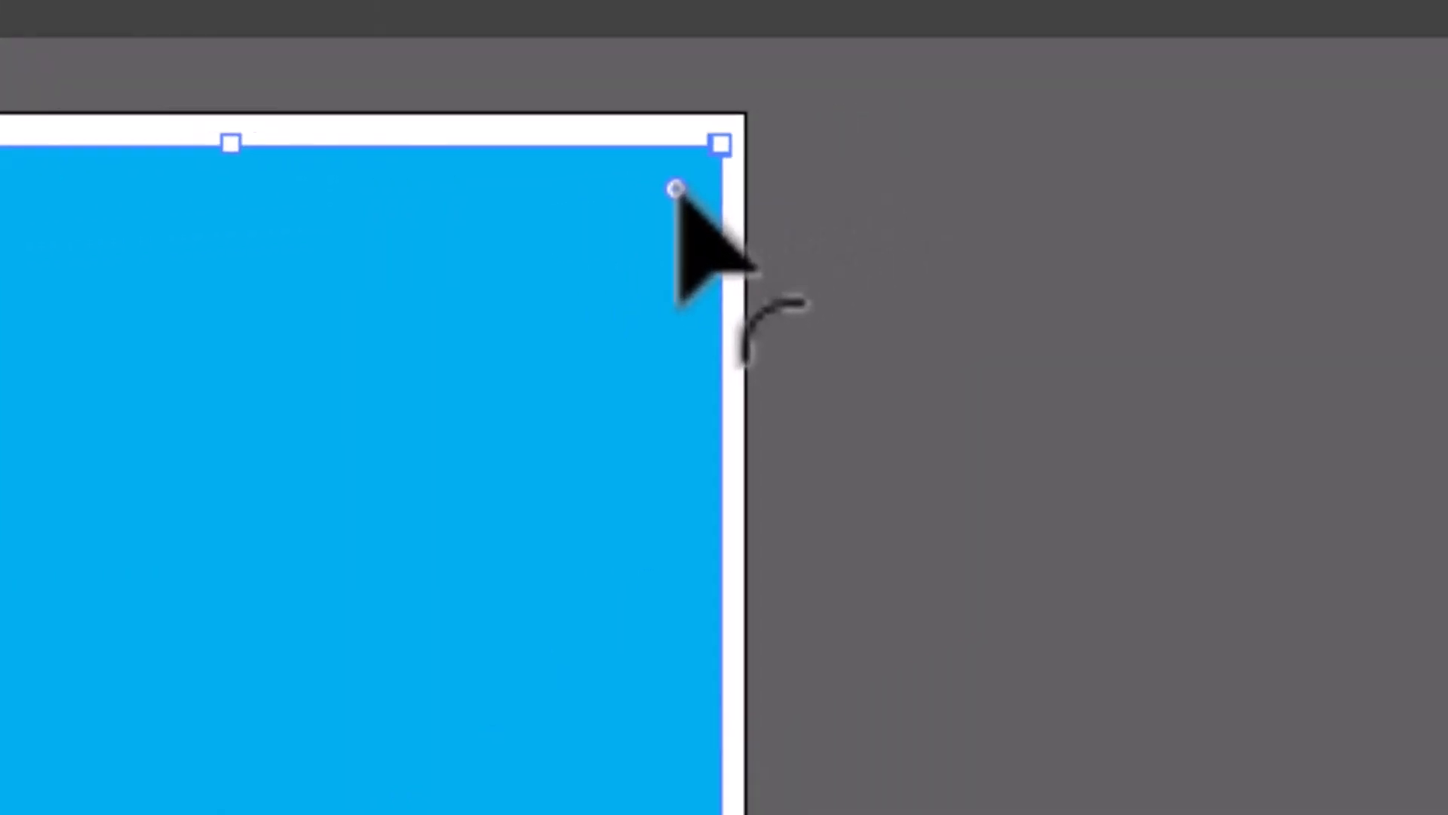
left_click_drag(921, 152, 890, 184)
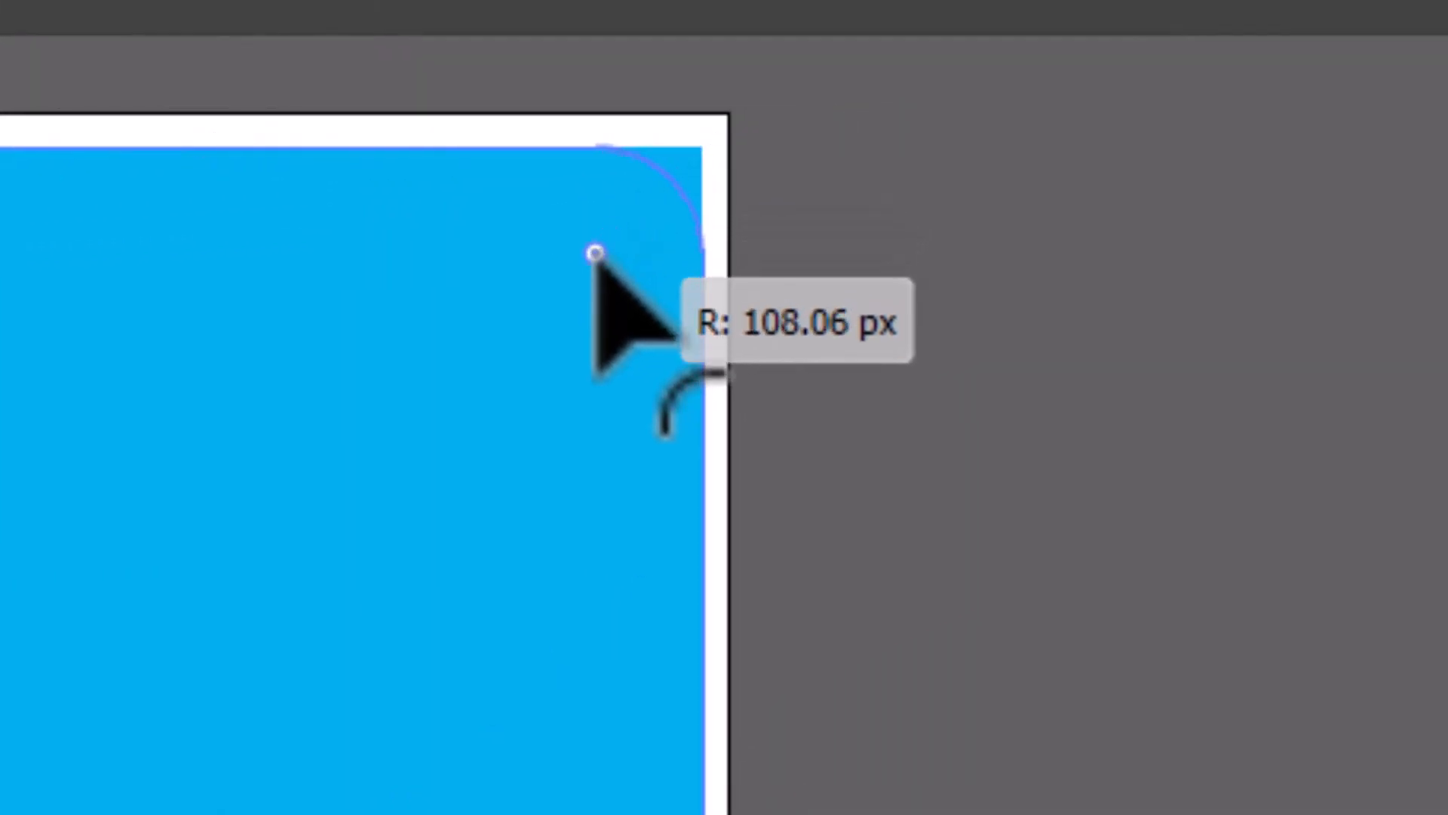
left_click_drag(595, 252, 685, 207)
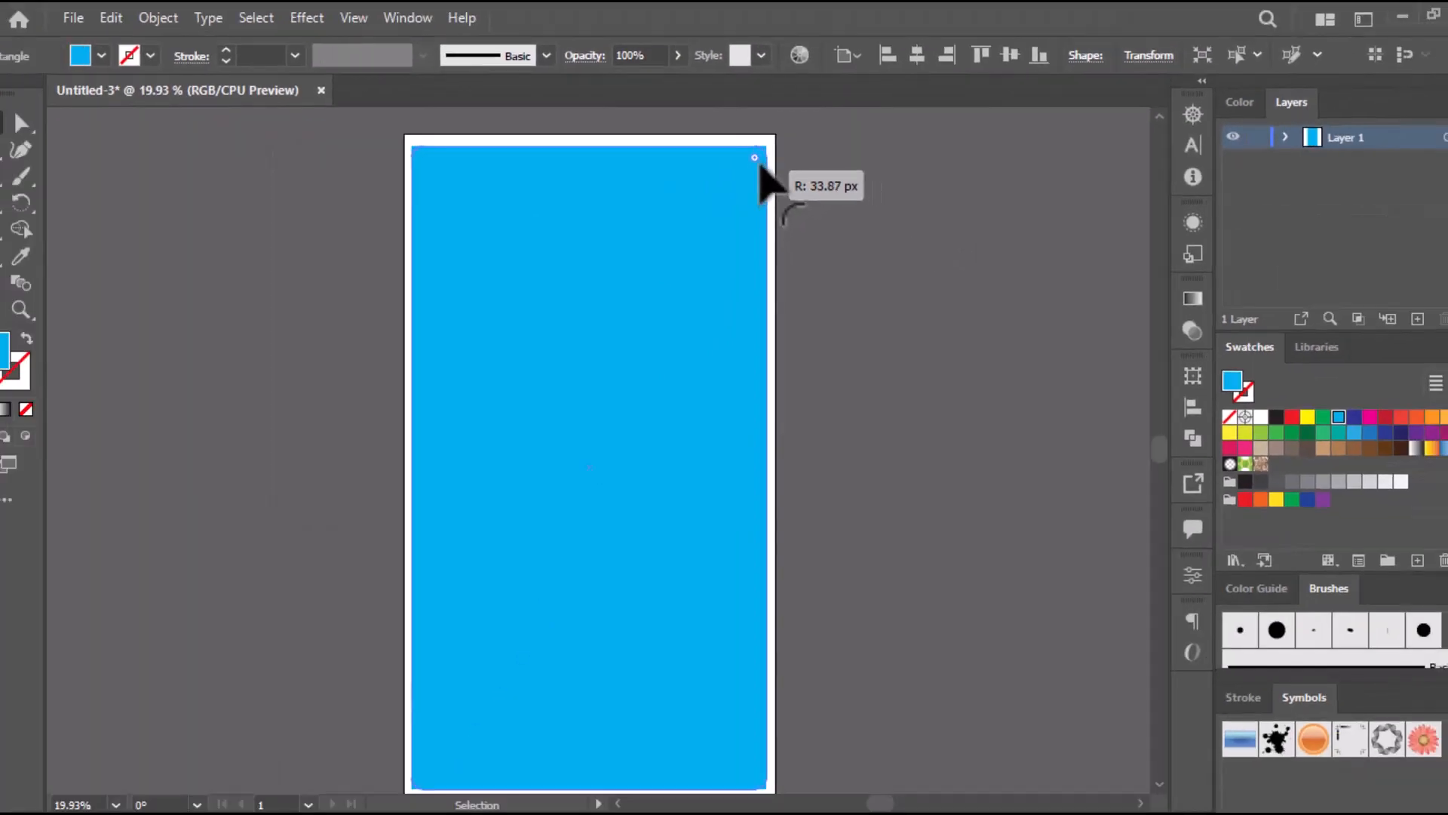
left_click_drag(760, 166, 712, 200)
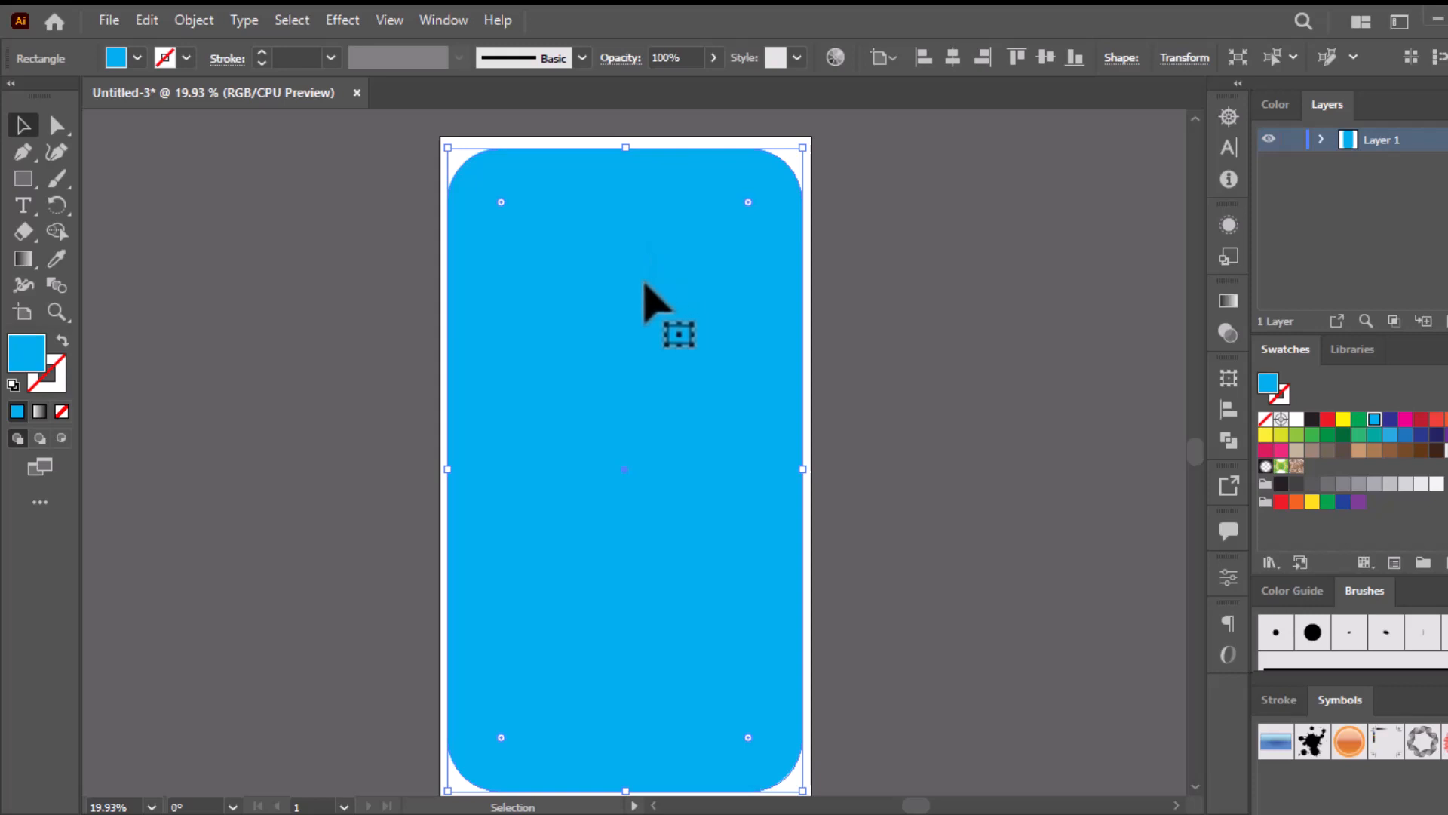
- Copy the rounded rectangle and paste the duplicate in front of the original
left_click(145, 20)
left_click(175, 125)
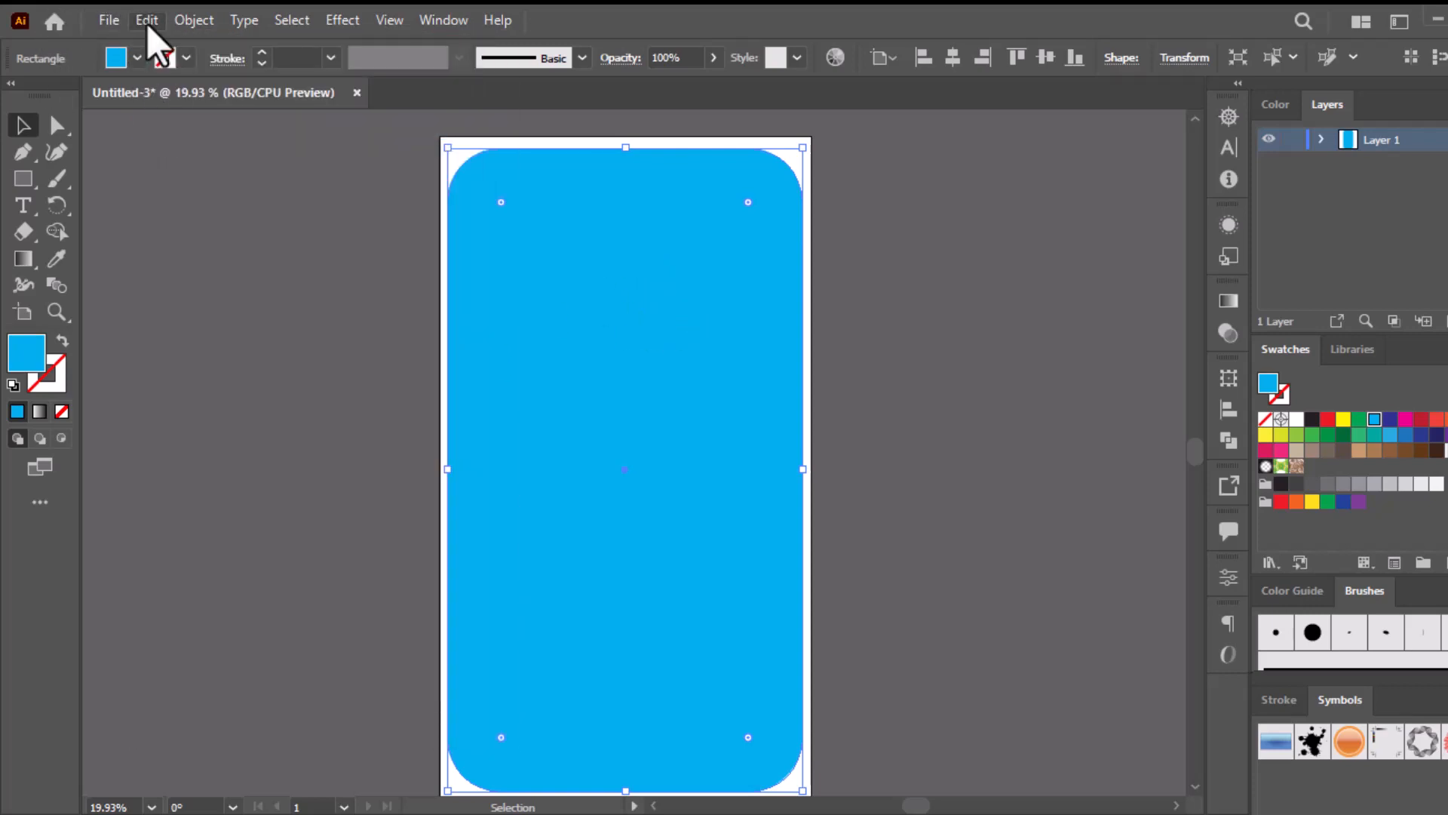
left_click(146, 20)
left_click(205, 178)
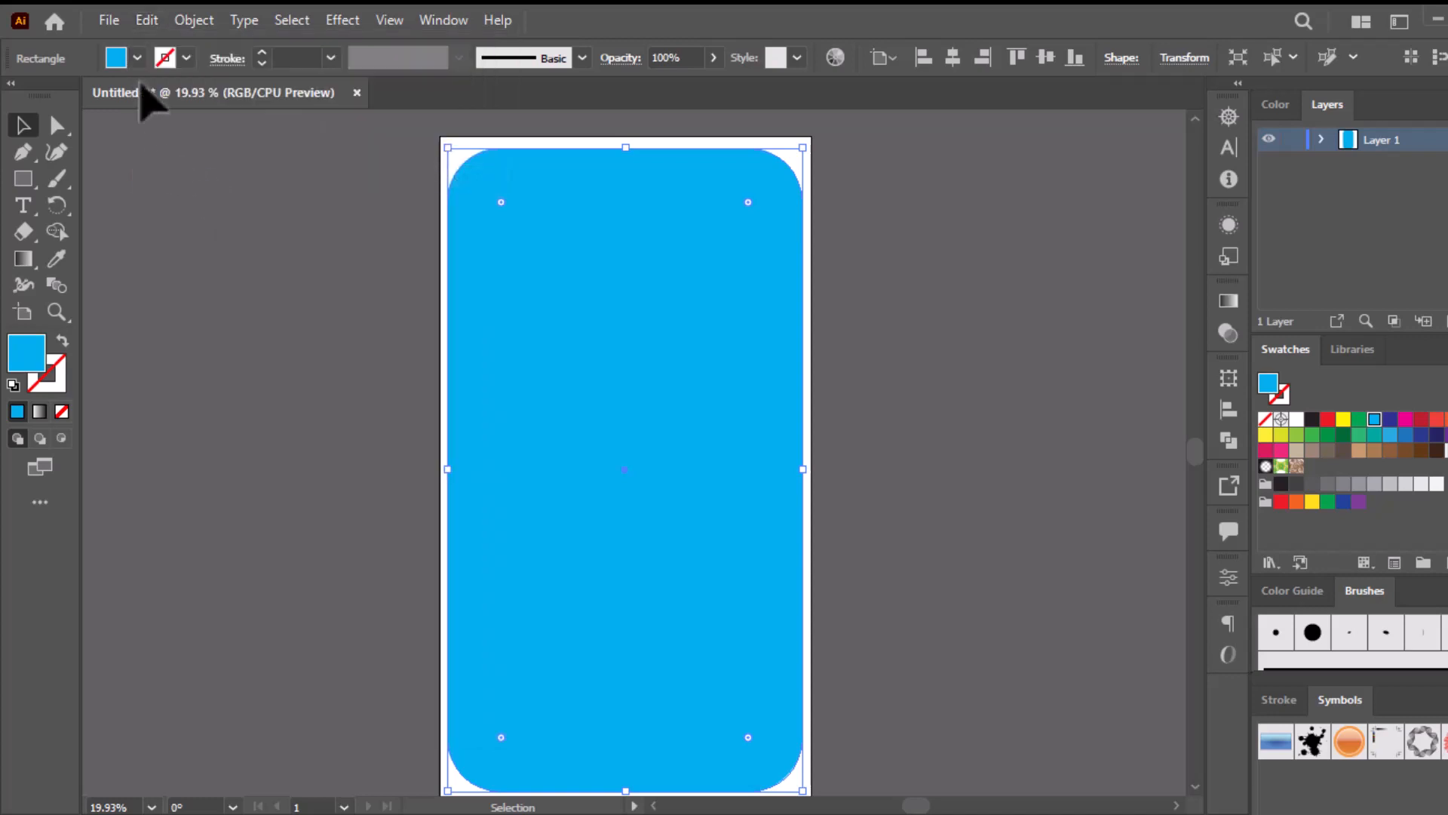
- Remove the fill of the pasted rounded rectangle and give it a black stroke
left_click(139, 58)
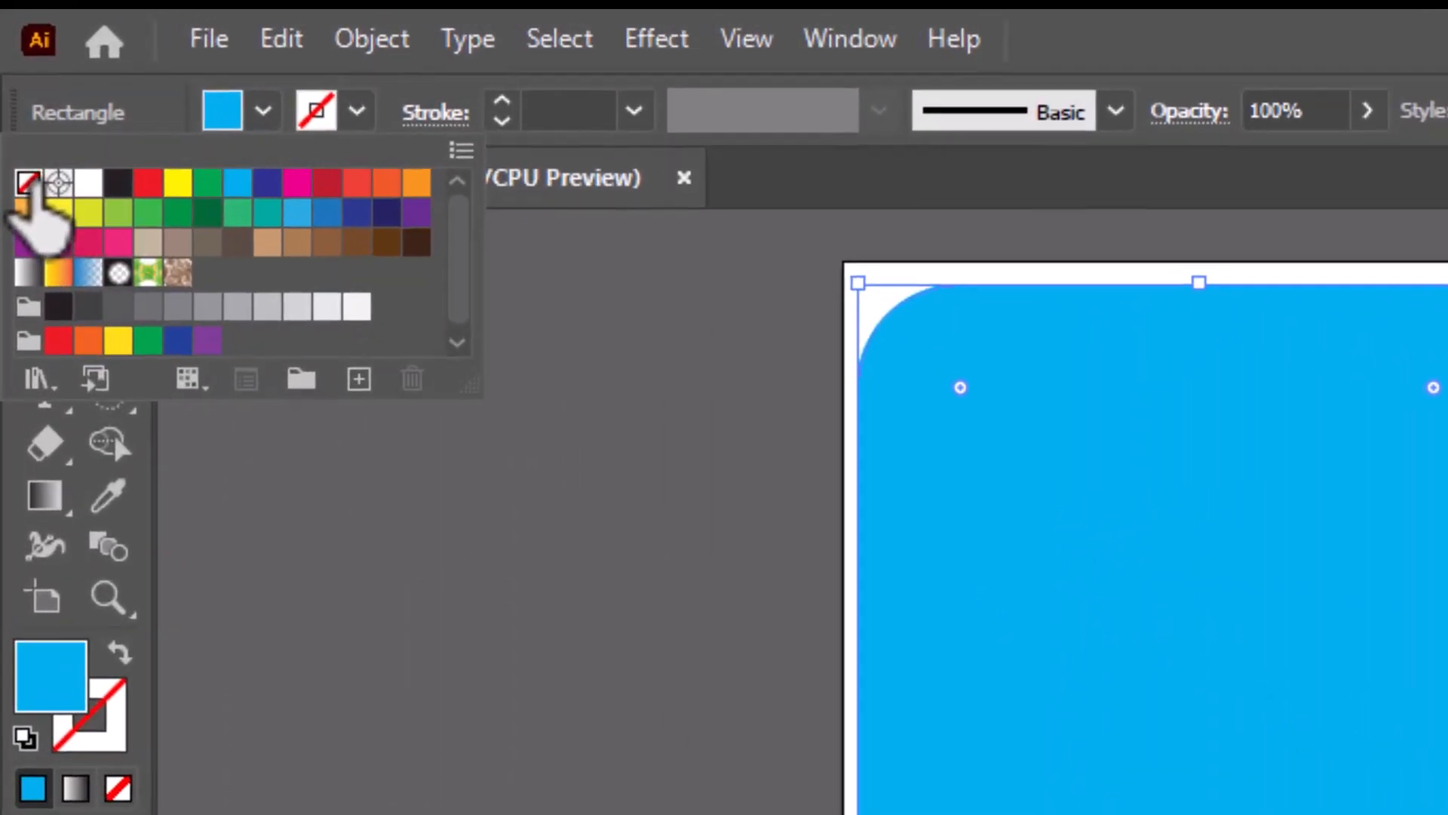
left_click(25, 141)
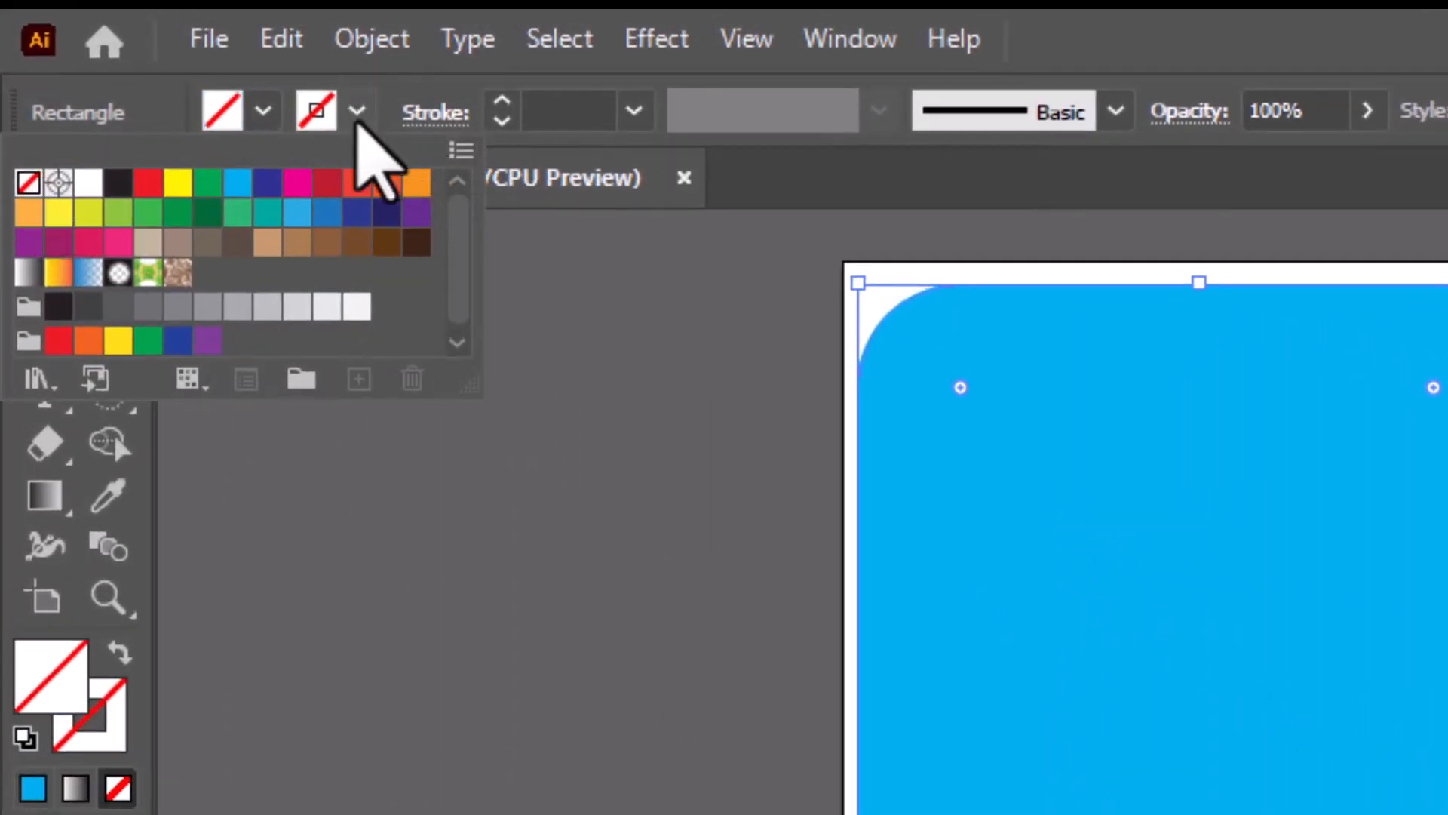
left_click(272, 87)
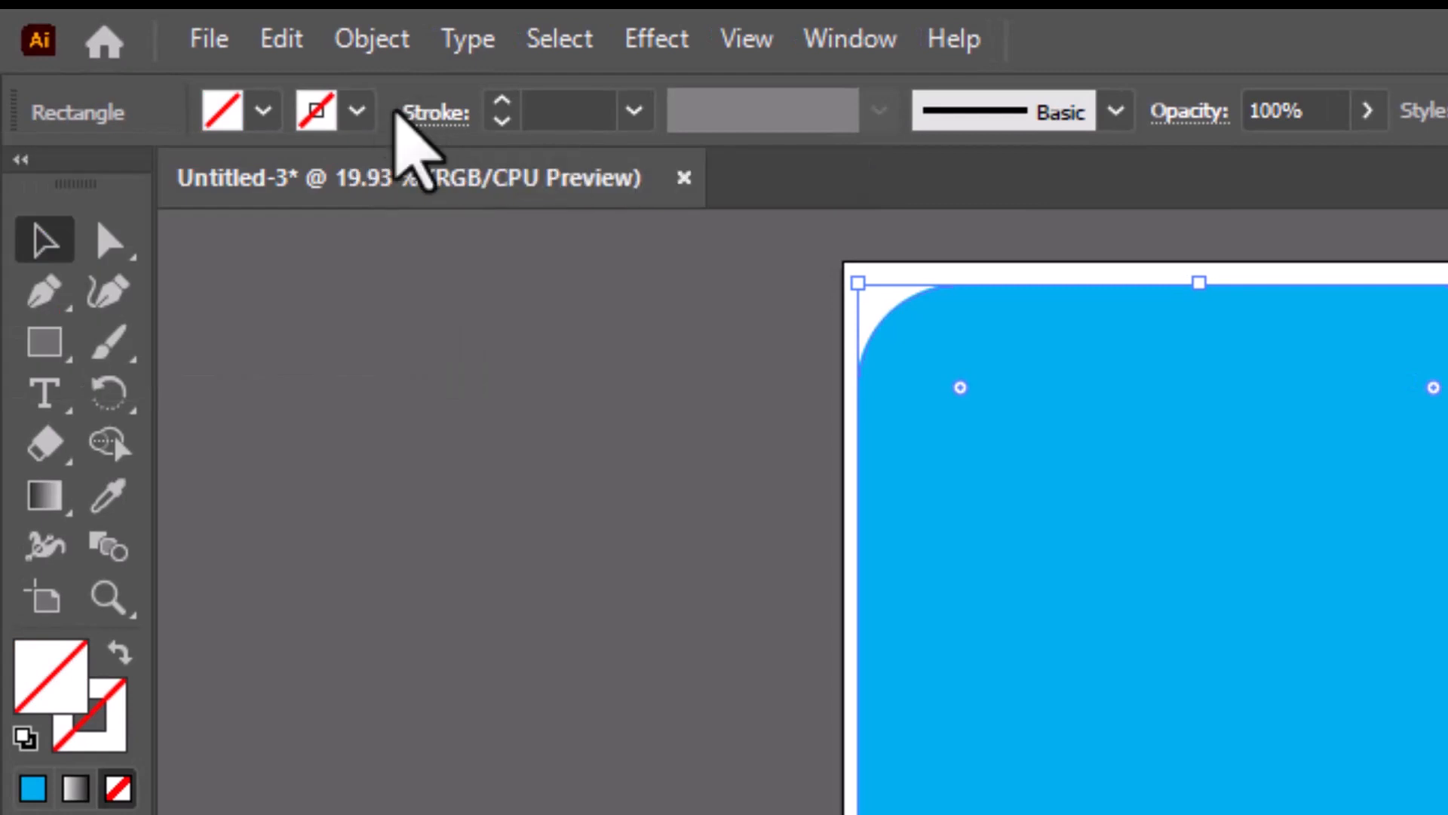
left_click(359, 111)
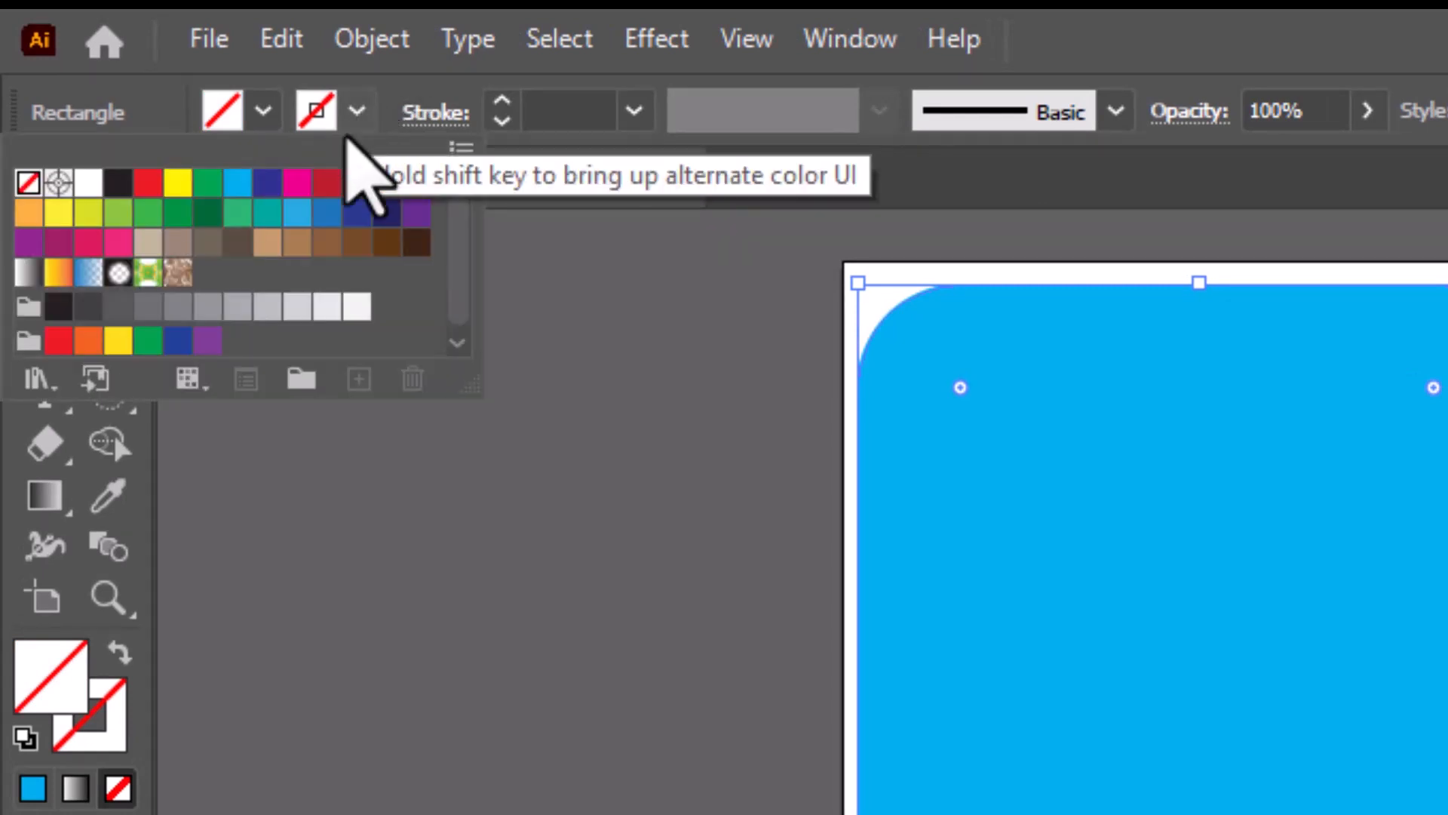
left_click(127, 187)
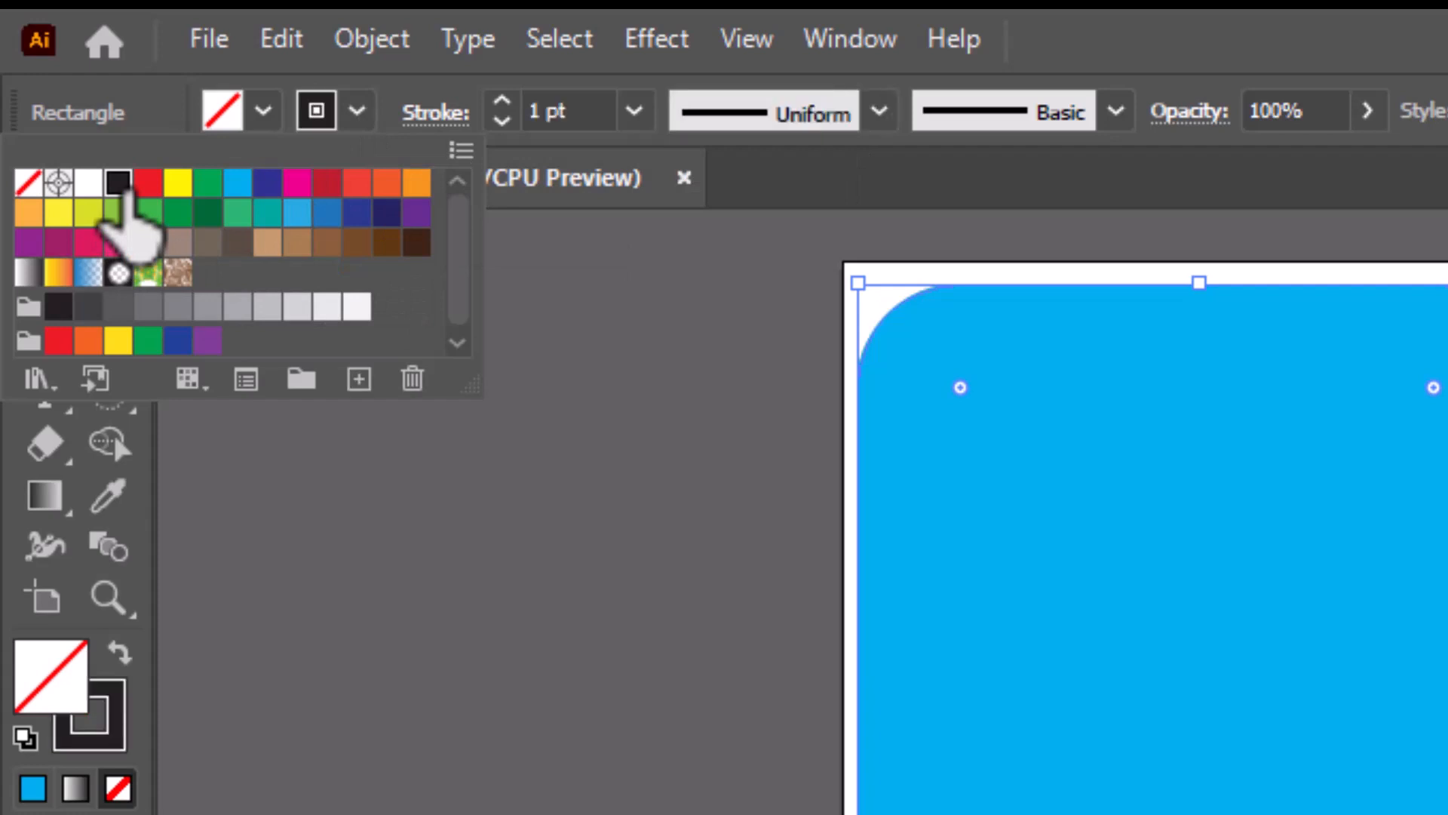
left_click(356, 108)
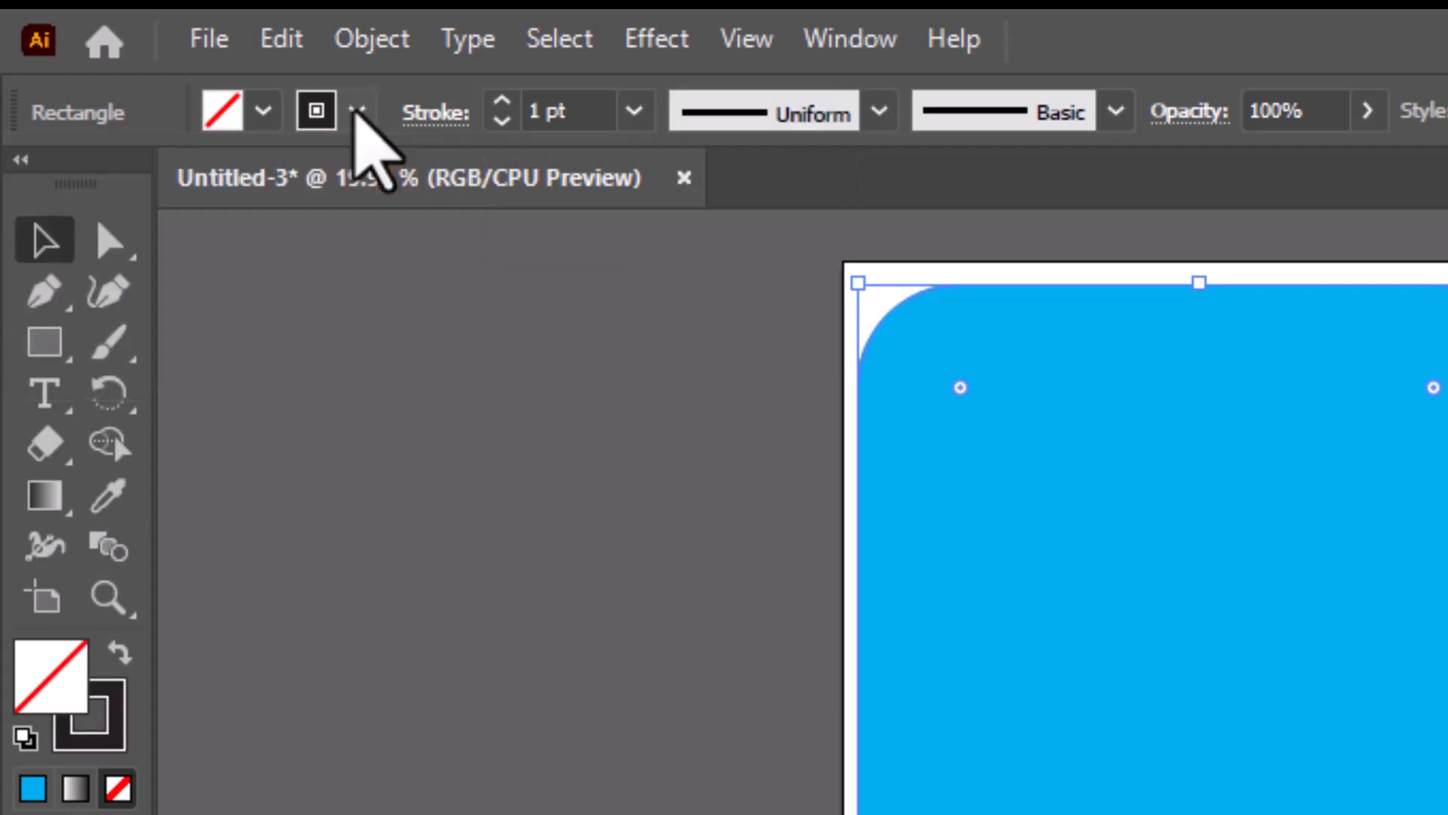
- Set the outline's stroke weight to 12 pt and its stroke colour to the beige swatch C=25 M=25 Y=40 K=0
left_click(537, 106)
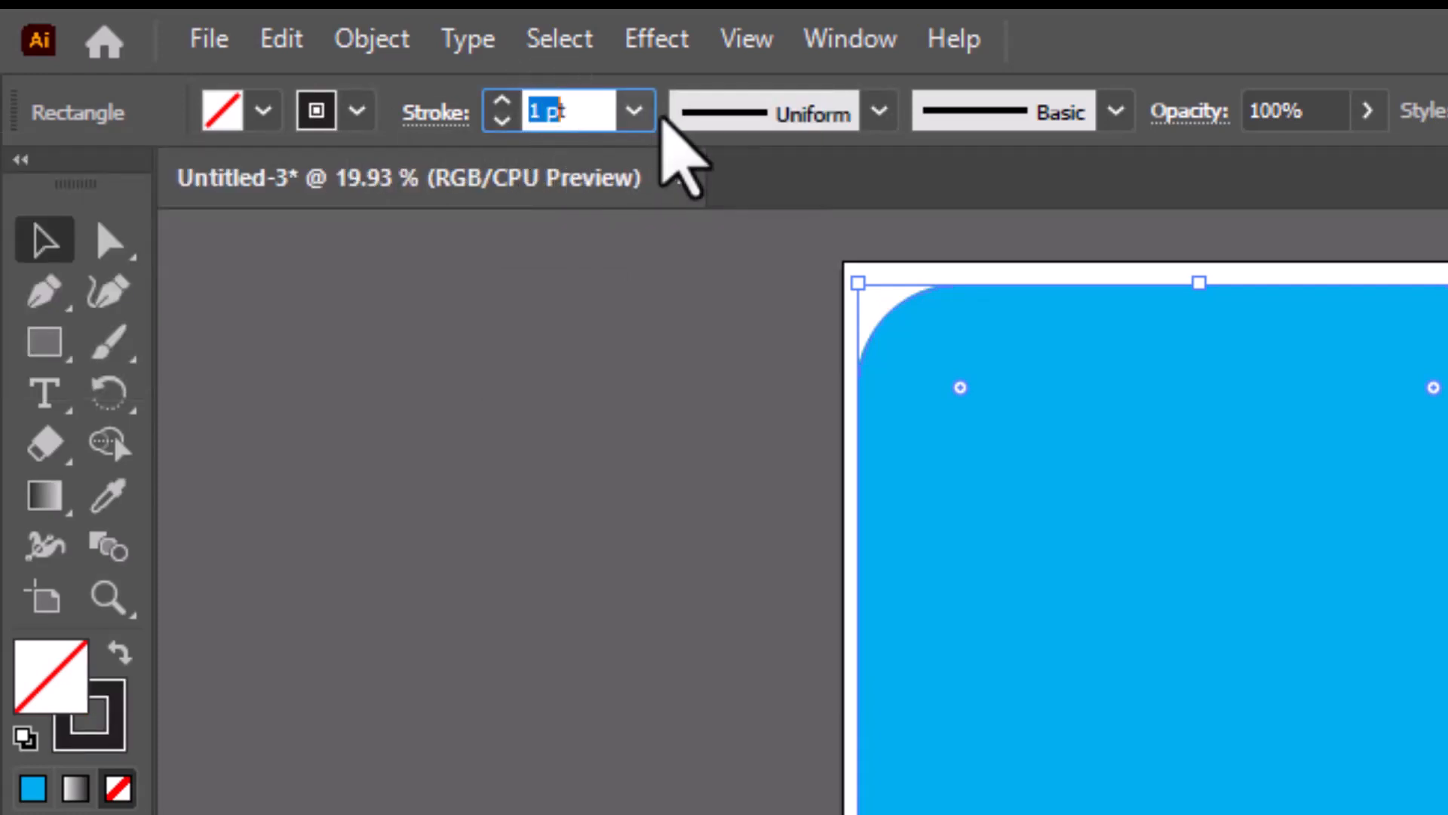
left_click(634, 113)
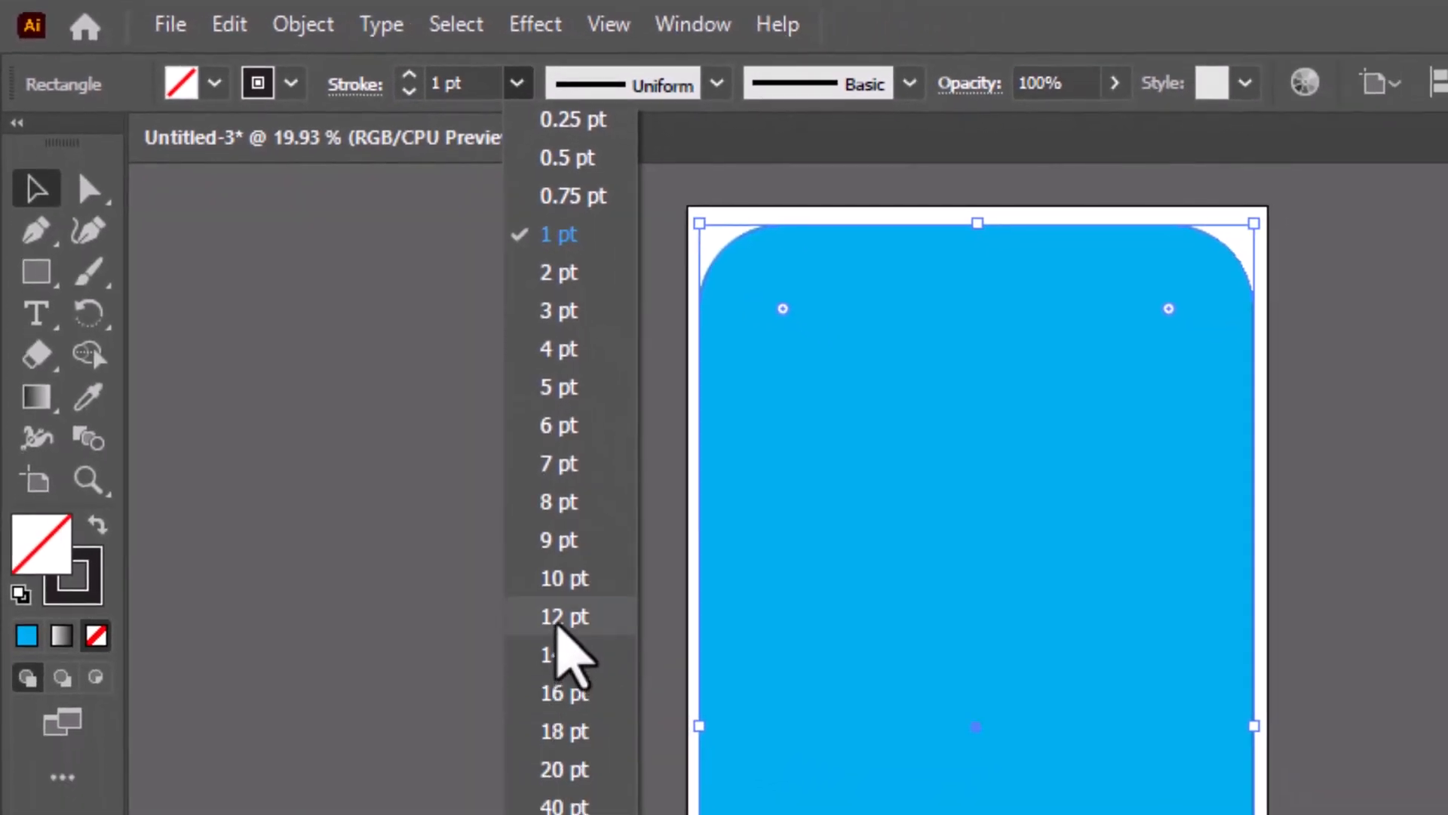
left_click(557, 626)
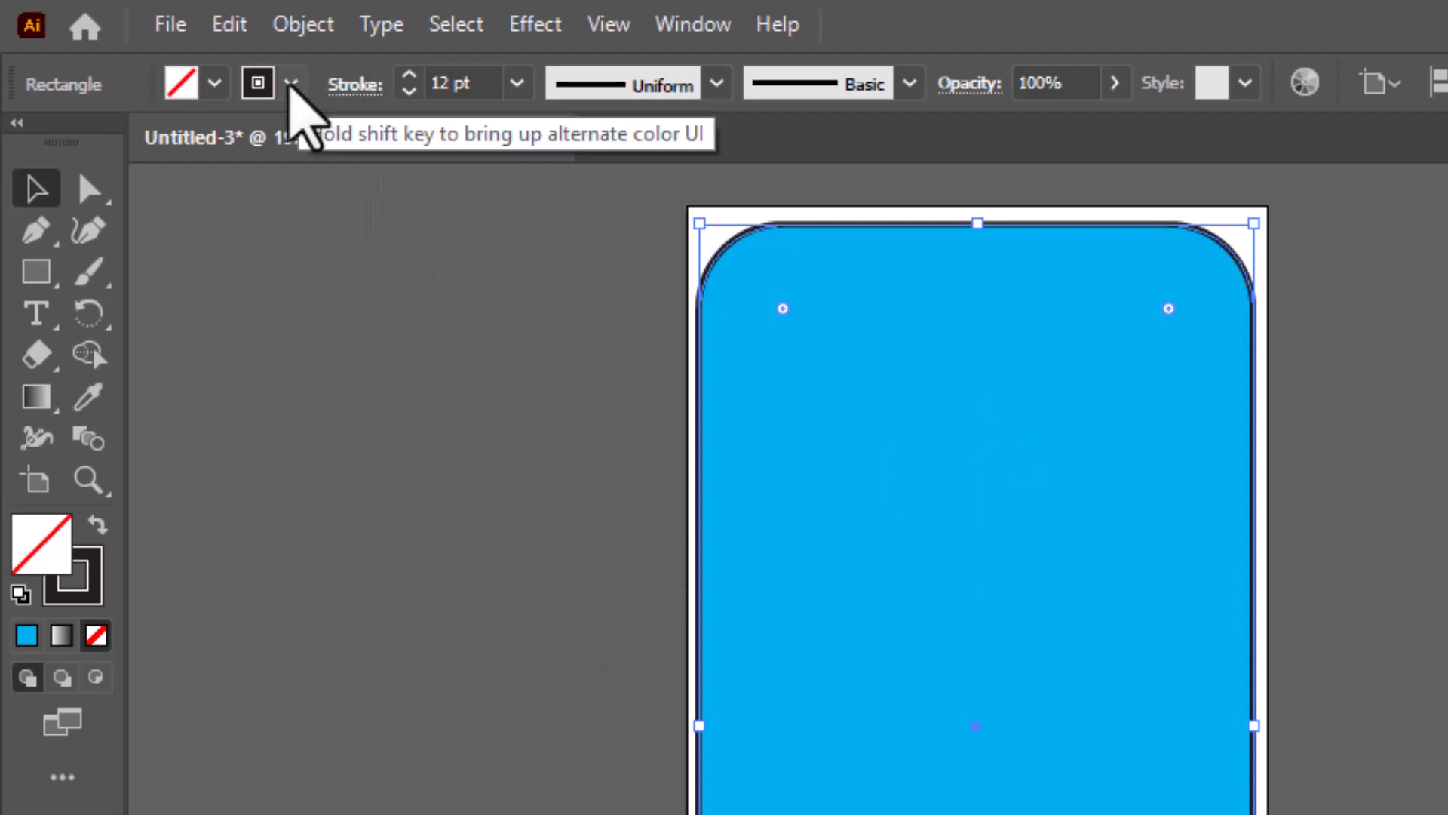
left_click(291, 83)
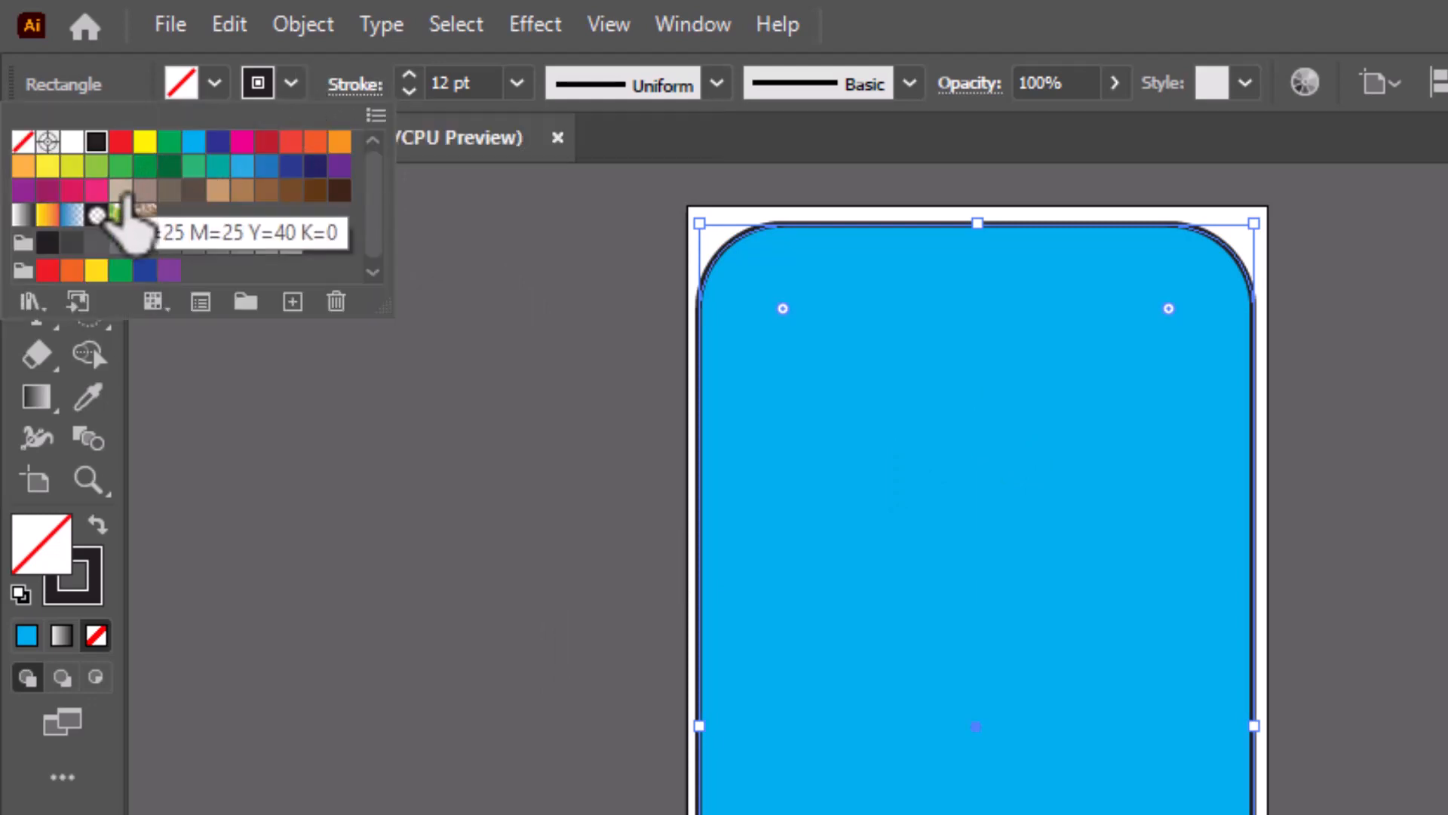
left_click(121, 191)
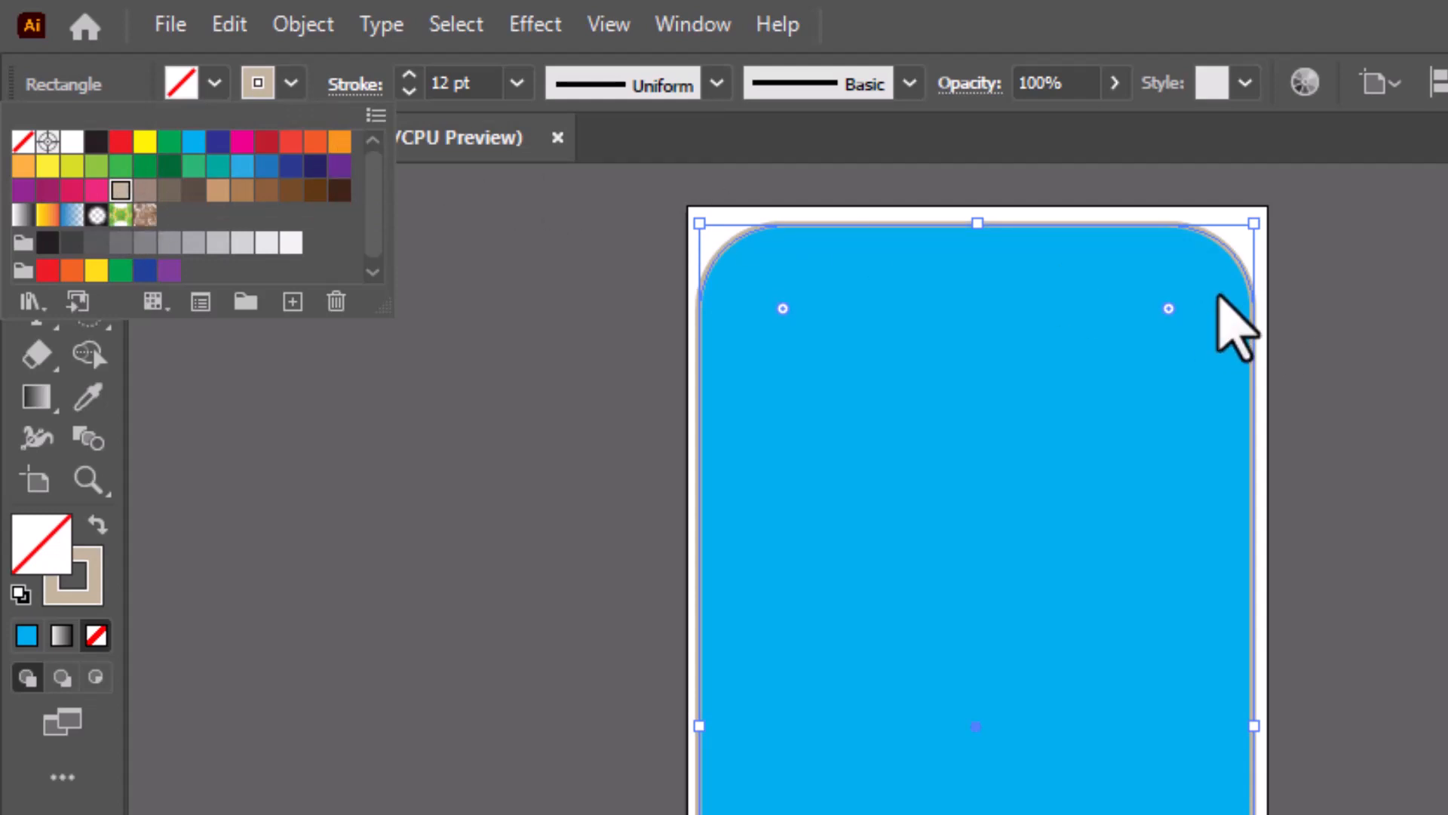
- Offset the beige outline's path inward by -12 px with Miter joins and a miter limit of 4
scroll(1220, 295, "up", 2)
scroll(1219, 294, "up", 2)
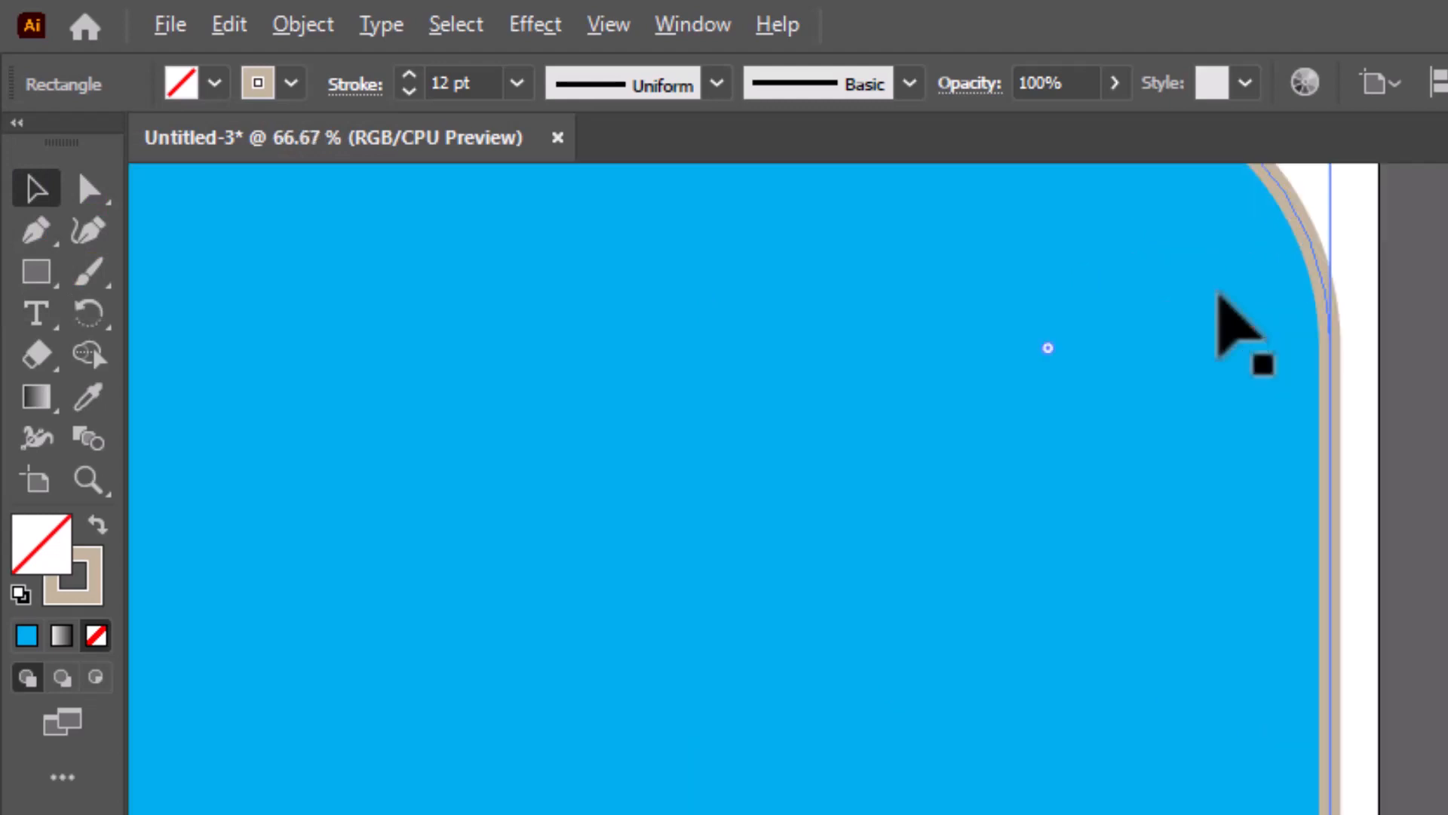
scroll(1219, 296, "down", 1)
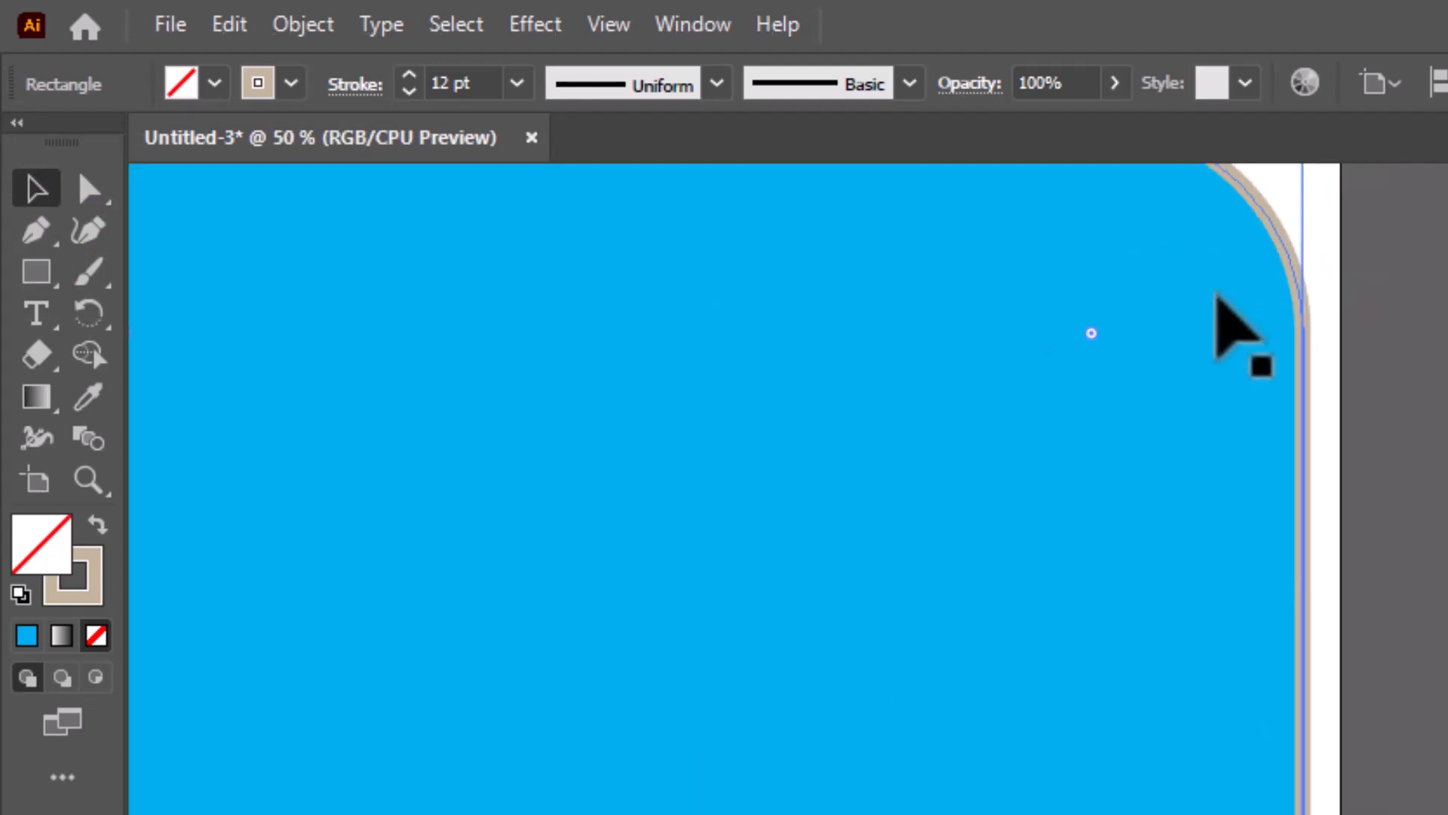
left_click_drag(1252, 306, 1424, 485)
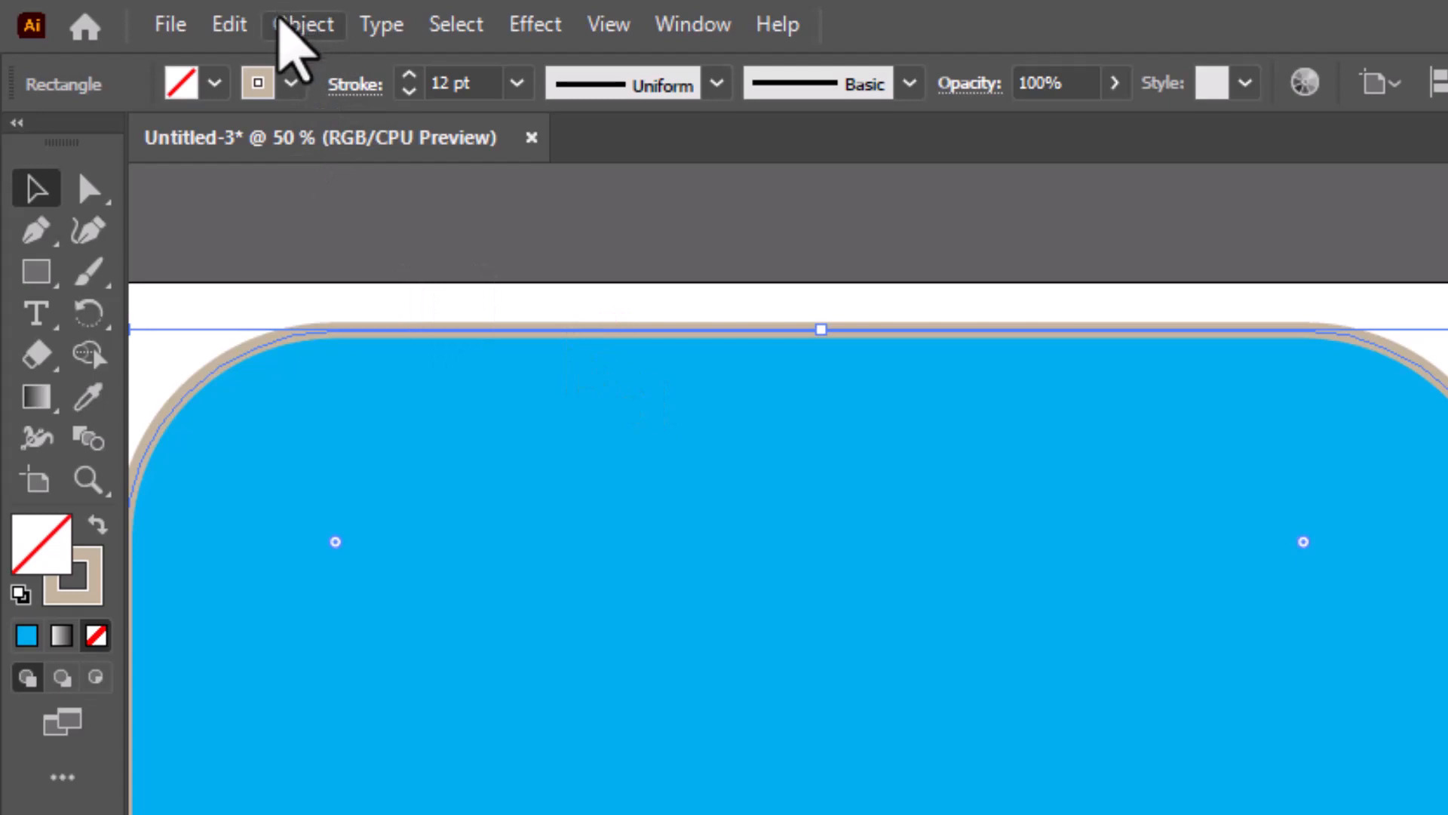
left_click(290, 23)
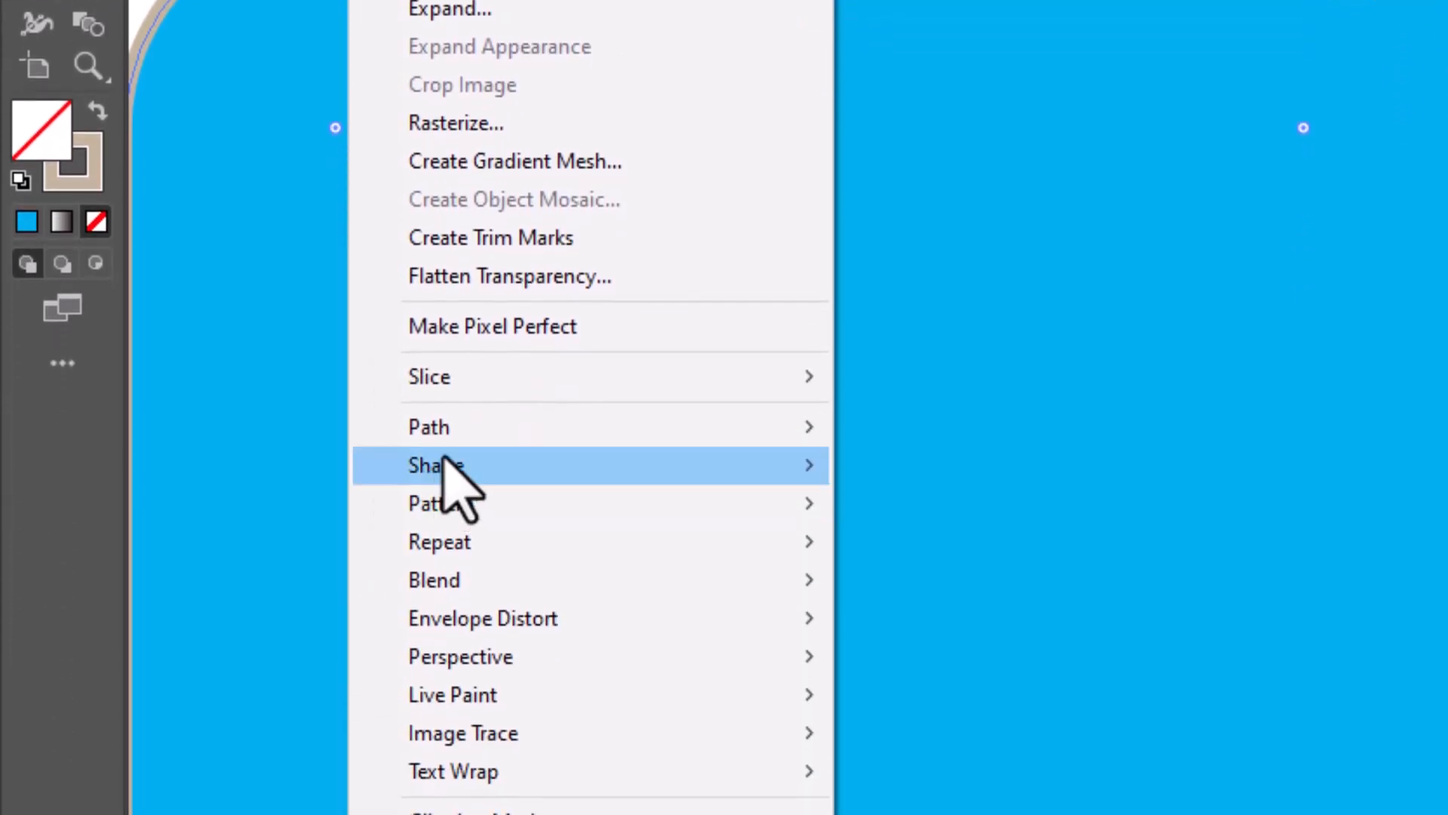
mouse_move(468, 501)
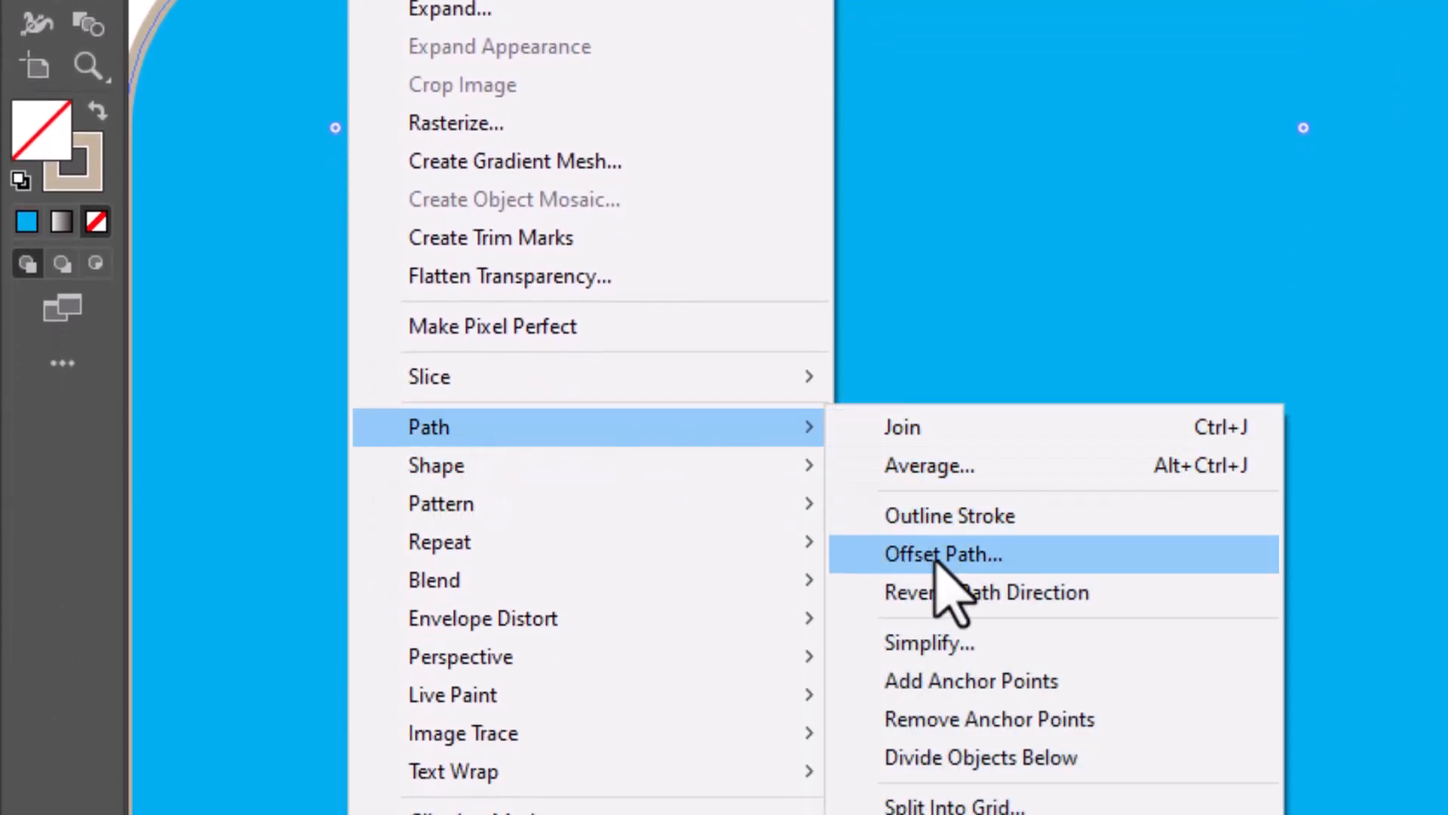
left_click(939, 558)
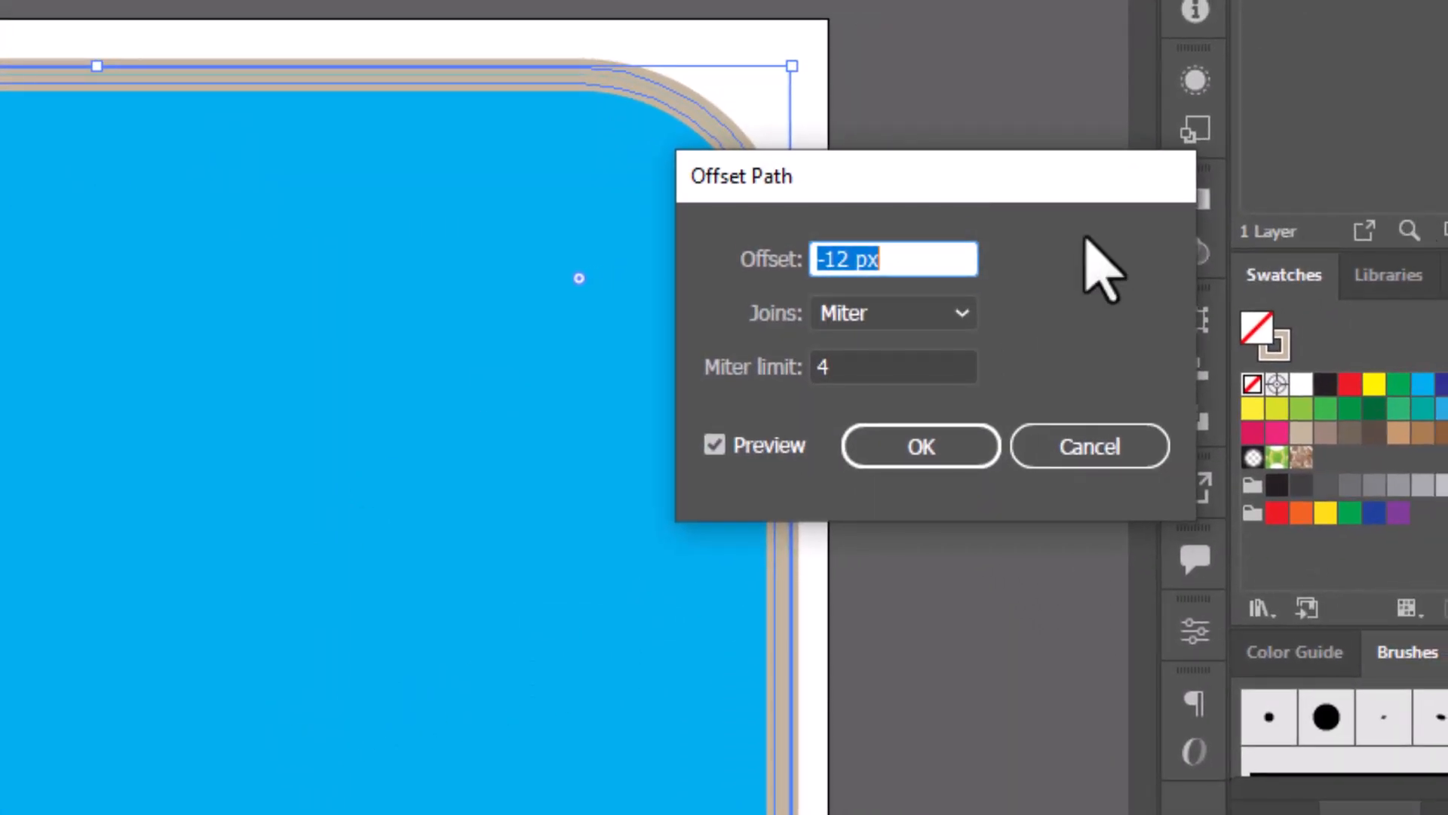
left_click_drag(893, 256, 753, 256)
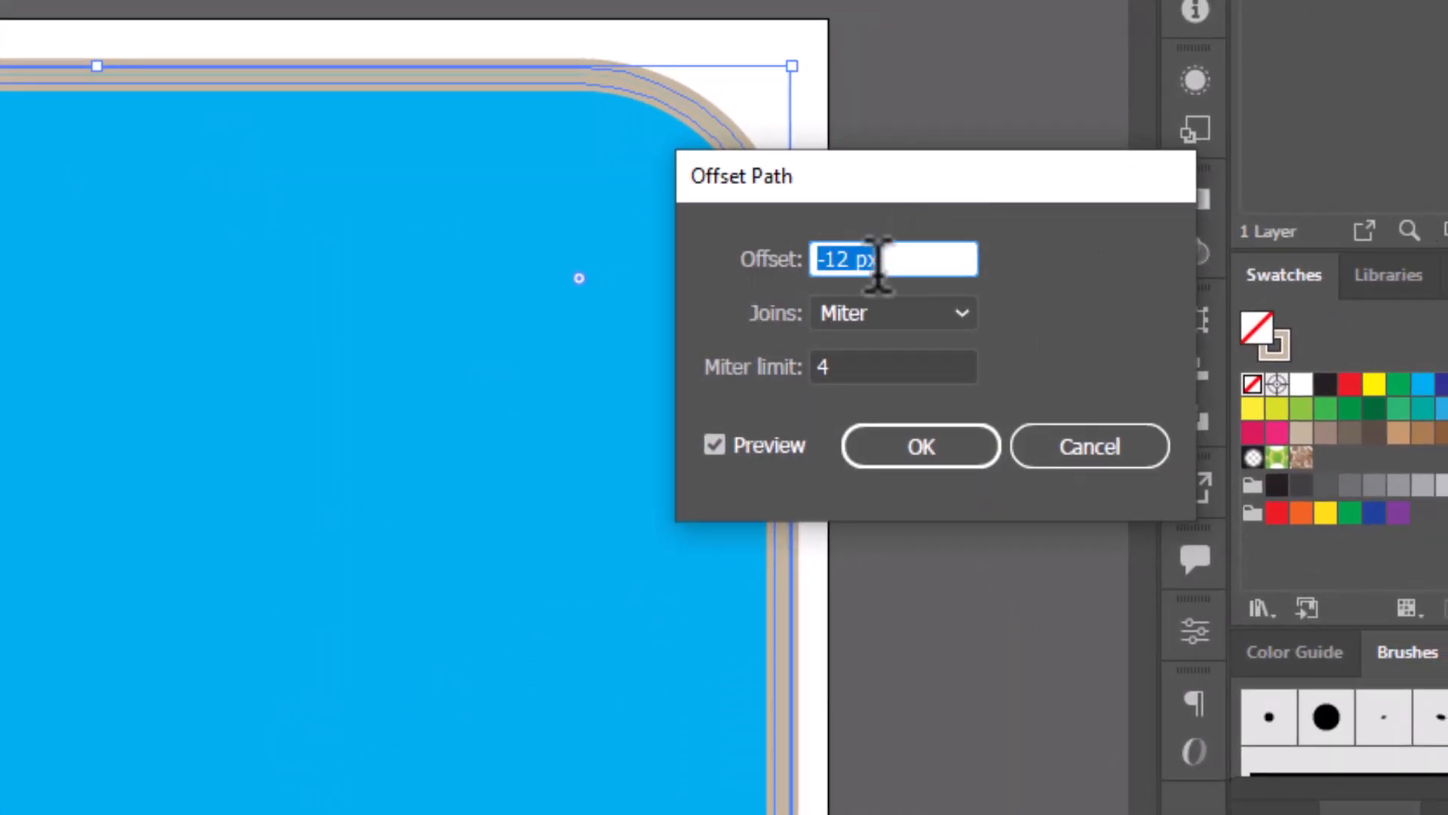
left_click(856, 362)
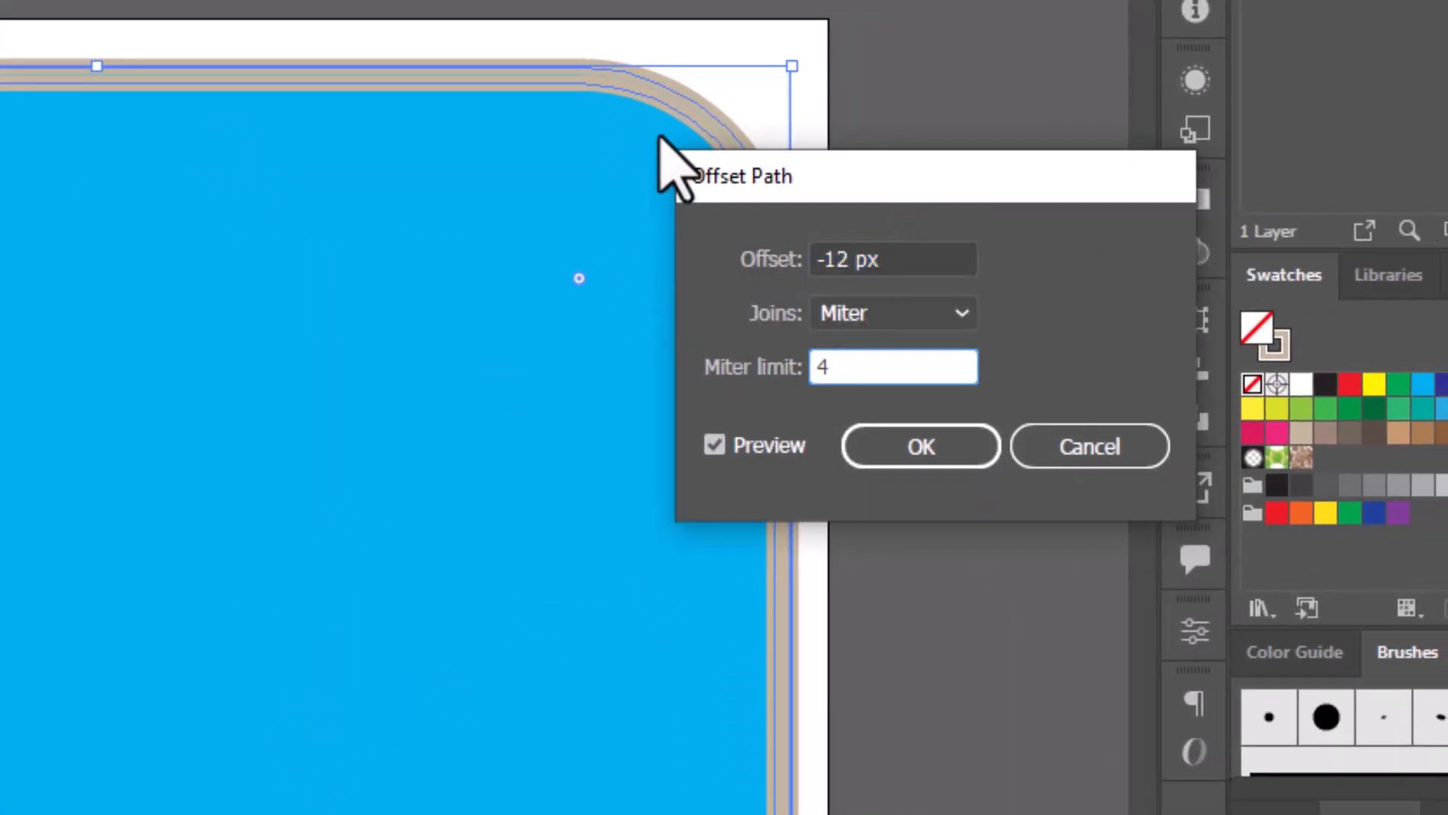
left_click(921, 448)
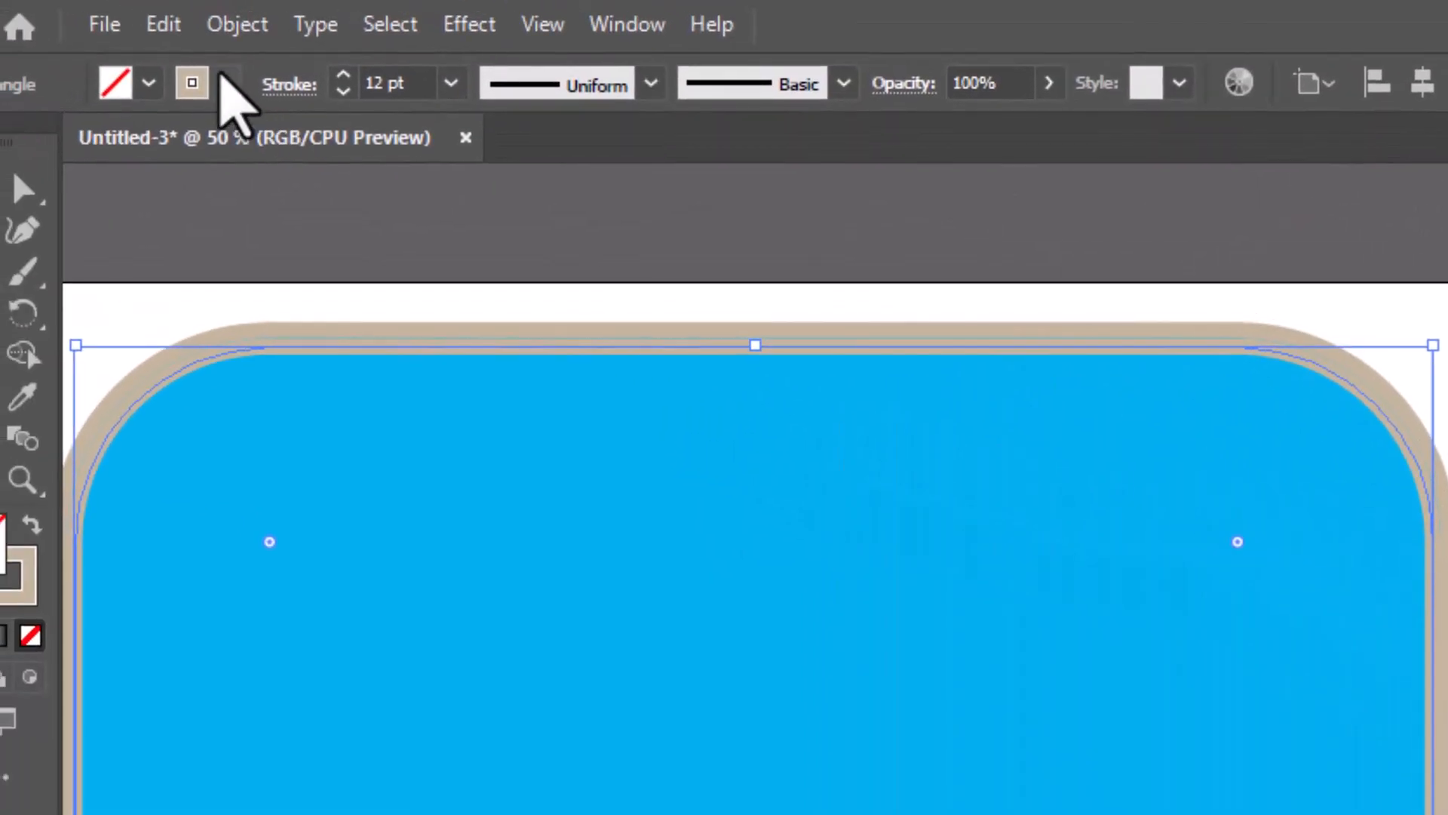
- Give the inner offset outline a black stroke with a weight of 16 pt
left_click(224, 81)
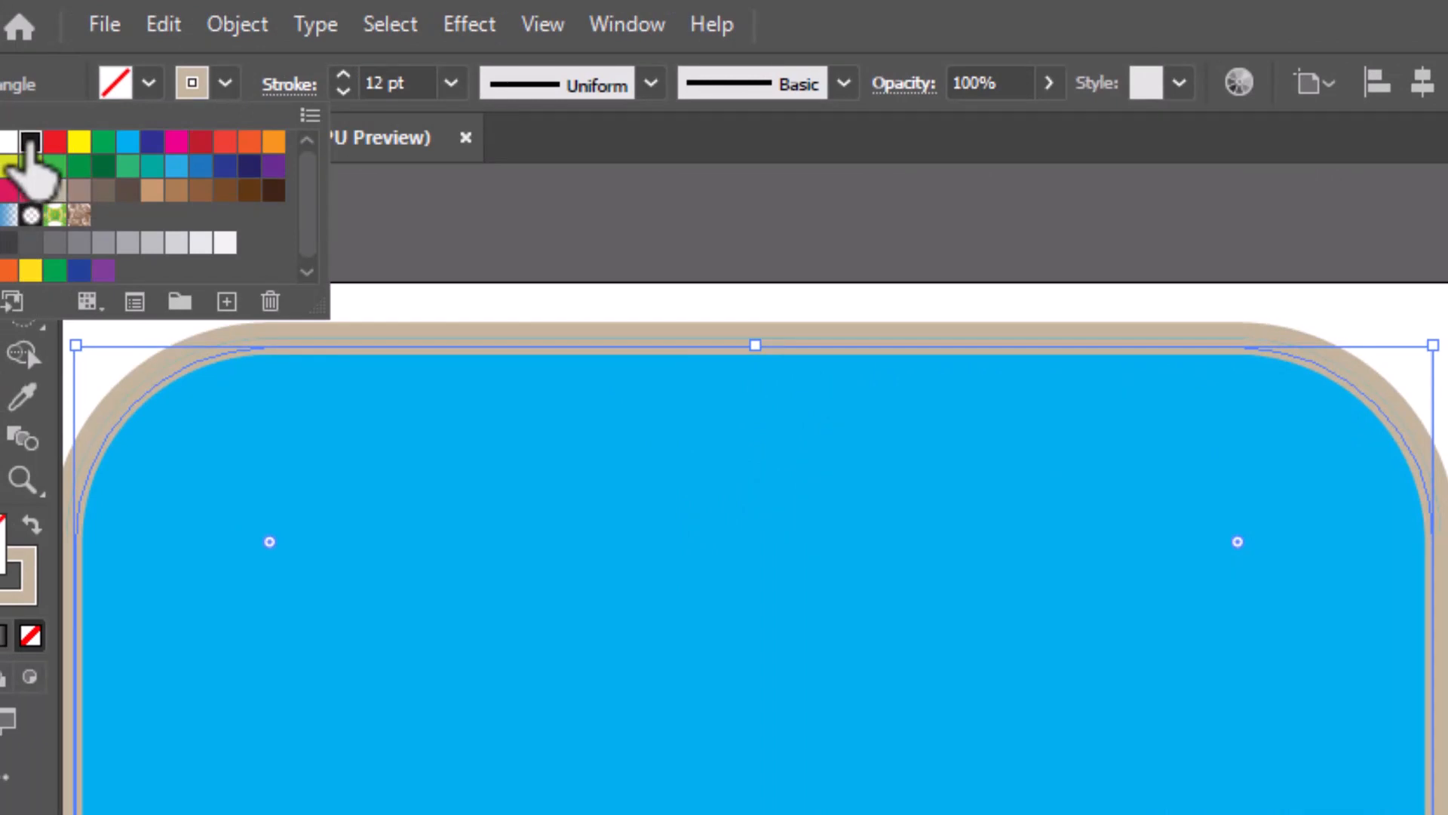
left_click(31, 144)
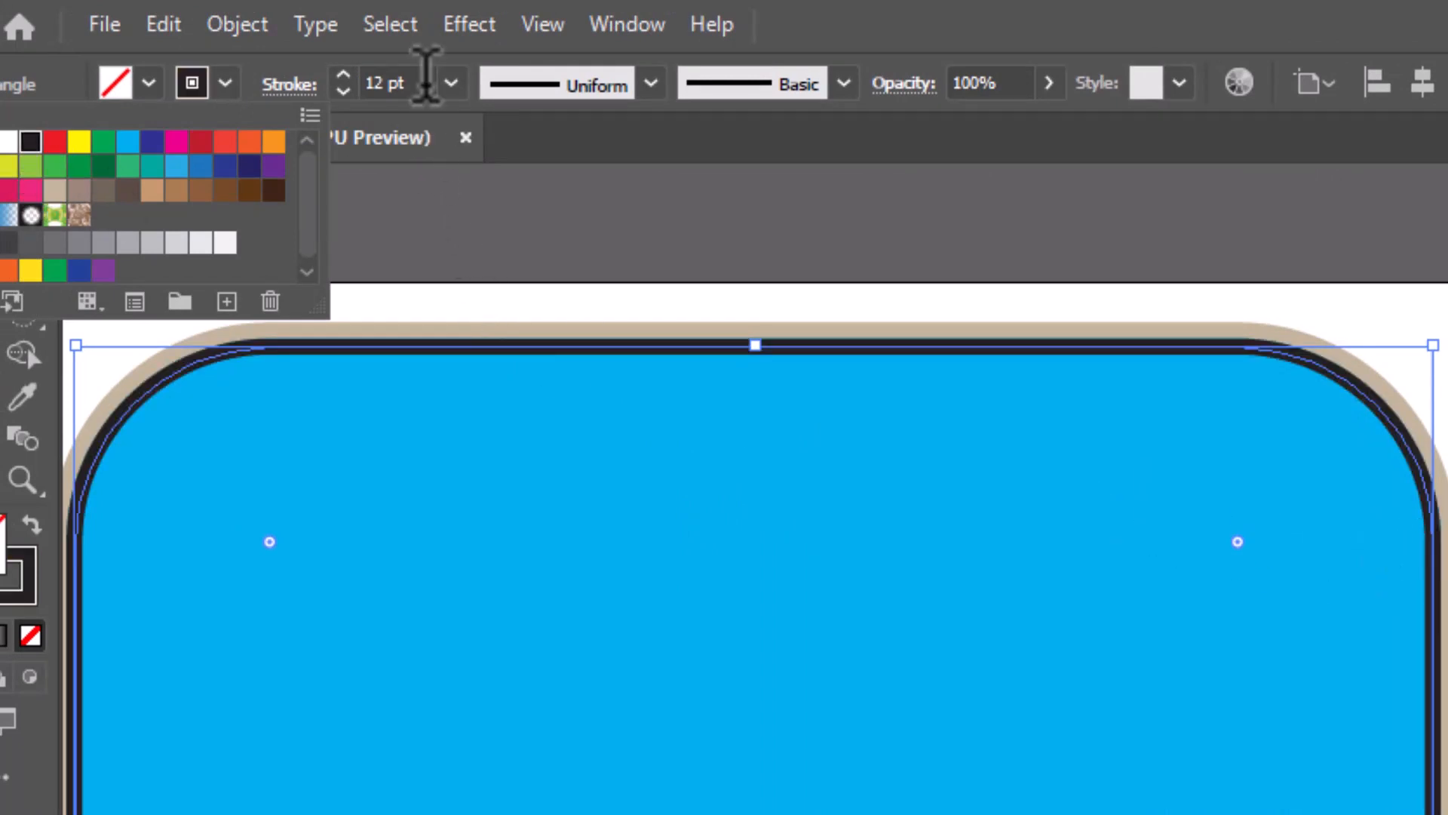
left_click(451, 83)
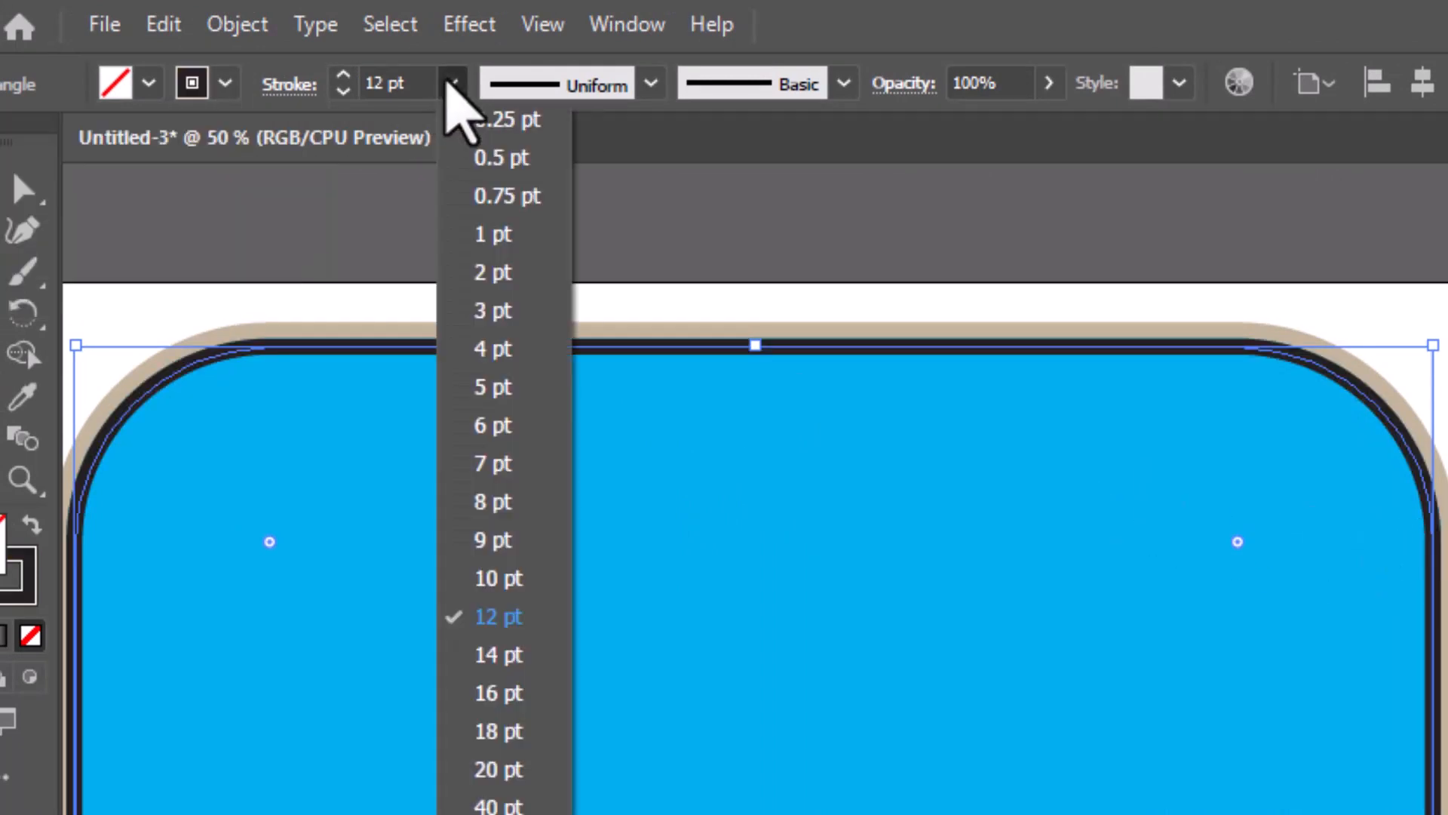
left_click(480, 690)
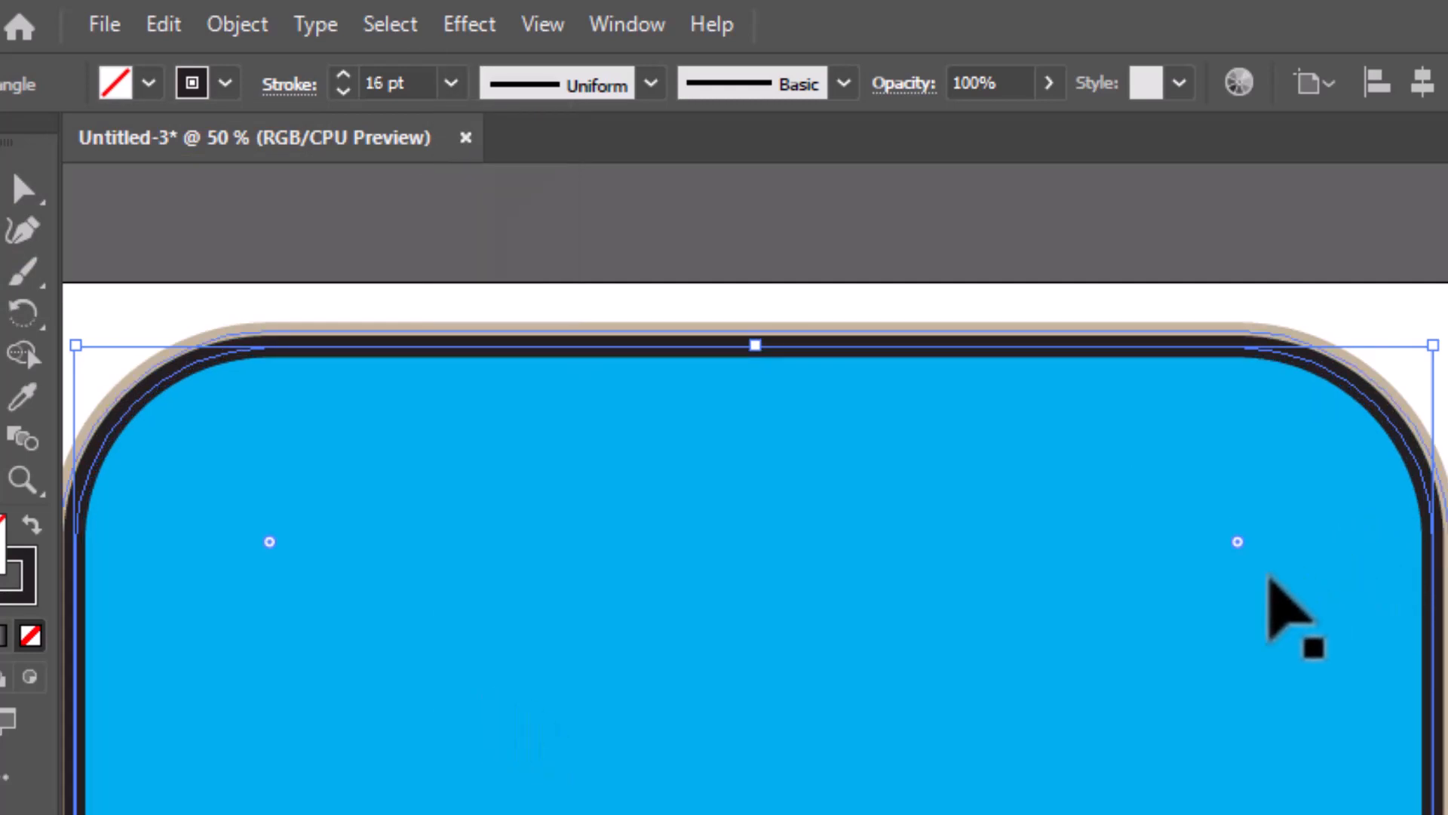
scroll(1269, 579, "down", 1)
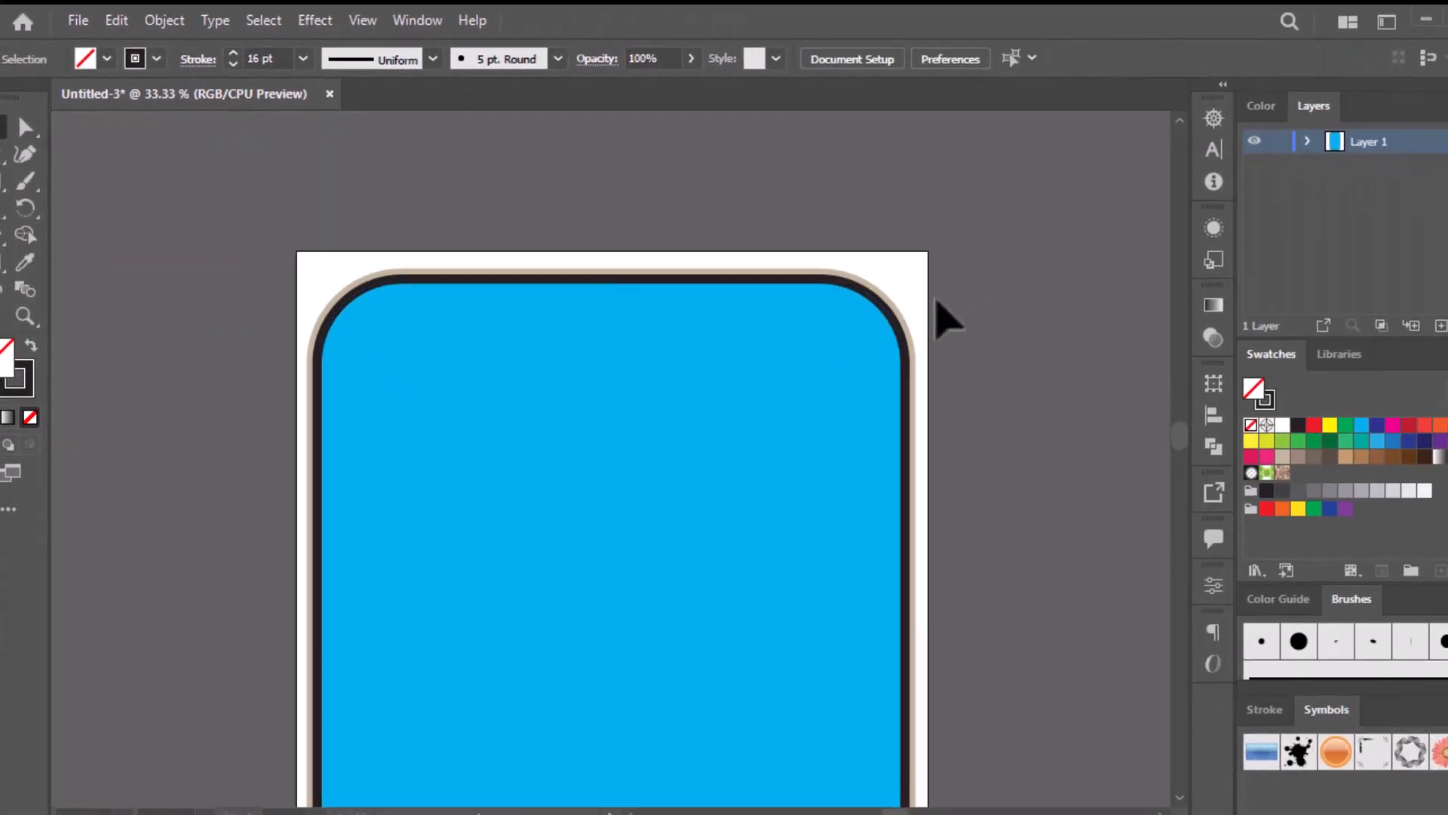
scroll(1250, 595, "up", 1)
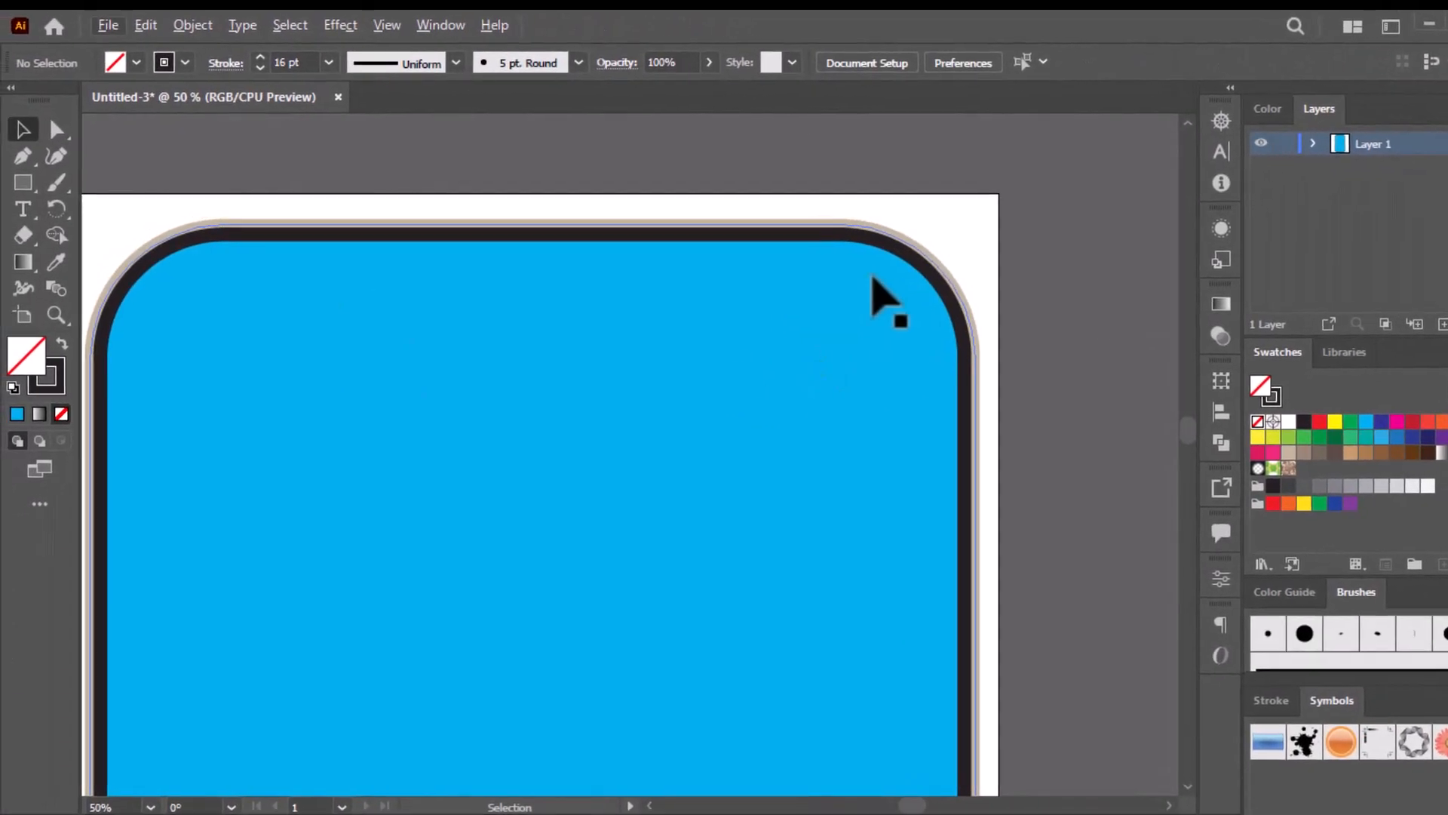
- Draw a wide, shallow rectangle along the phone's upper edge and swap its stroke and fill so it is solid black
left_click(19, 184)
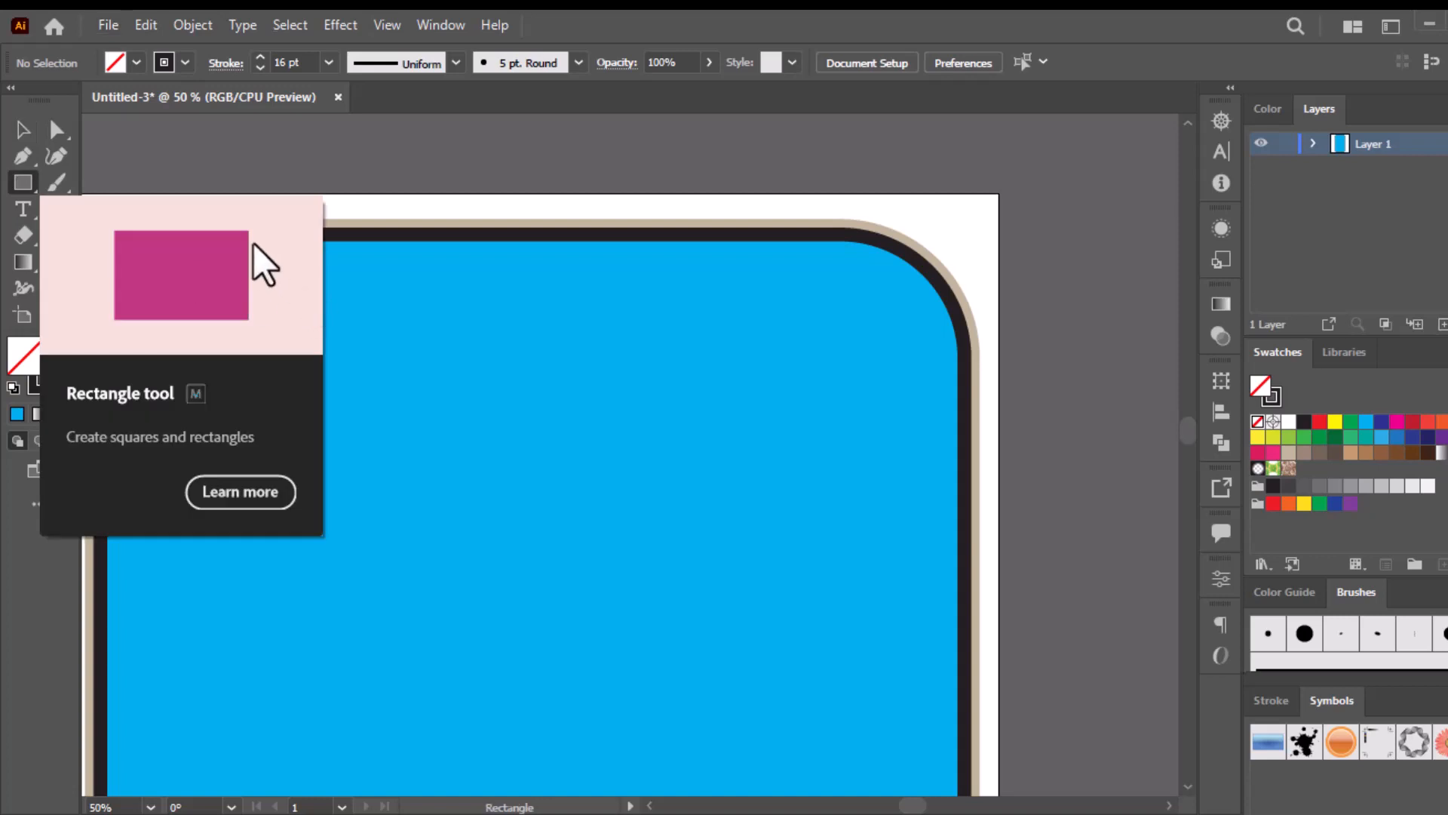
left_click(21, 130)
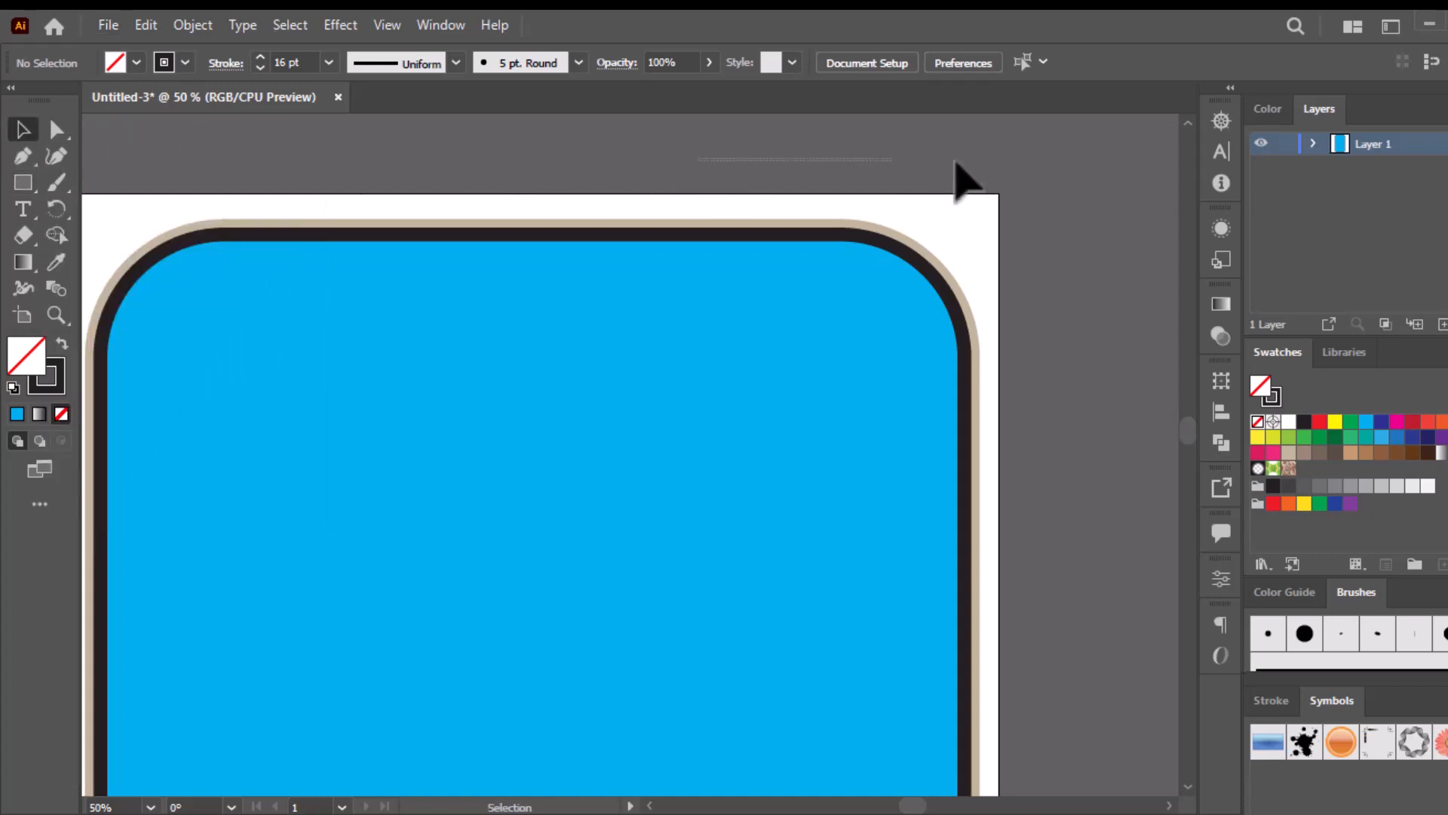
left_click(18, 185)
mouse_move(289, 235)
left_mouse_down()
mouse_move(761, 306)
mouse_move(746, 304)
left_mouse_up()
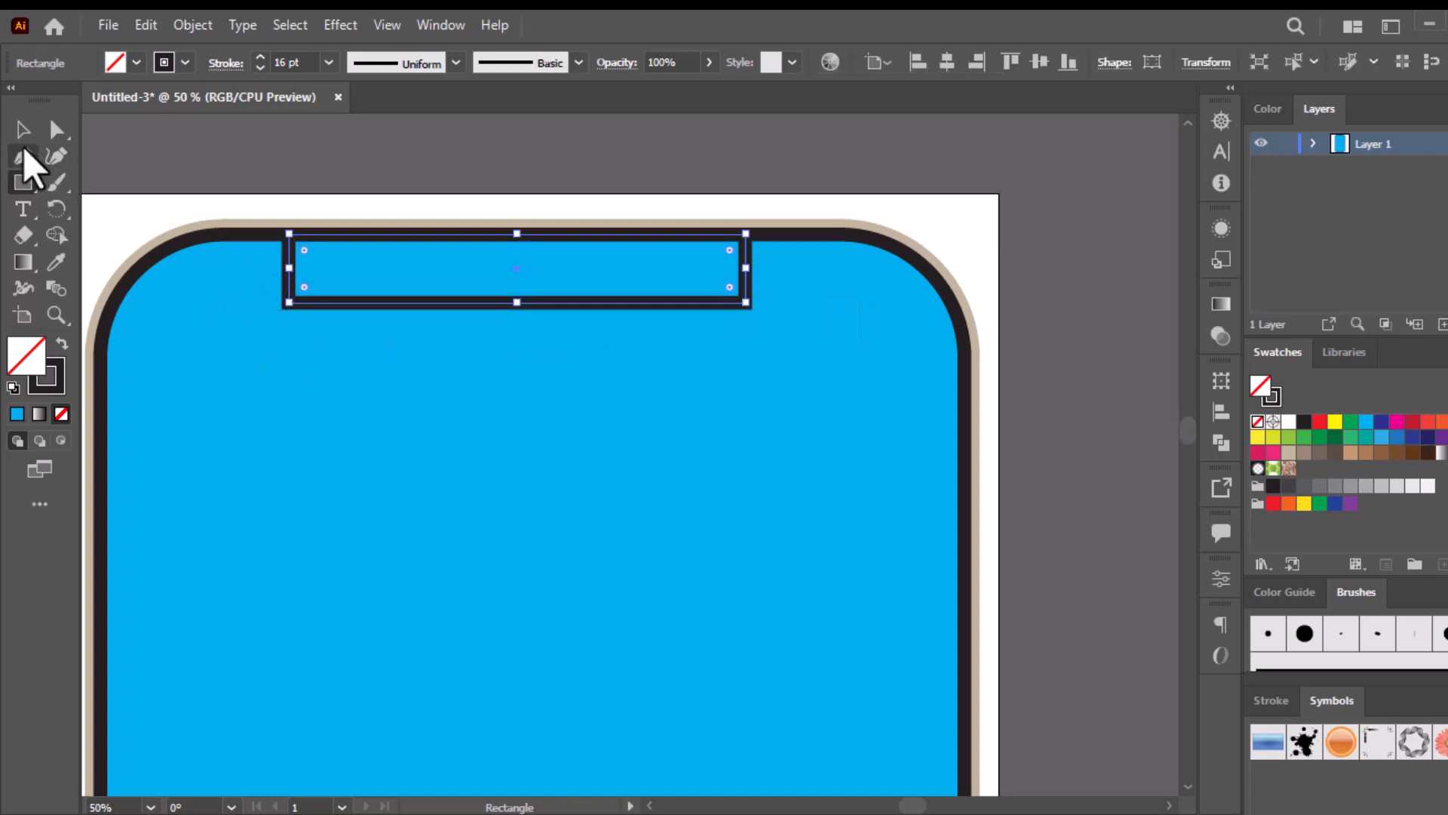
left_click(22, 129)
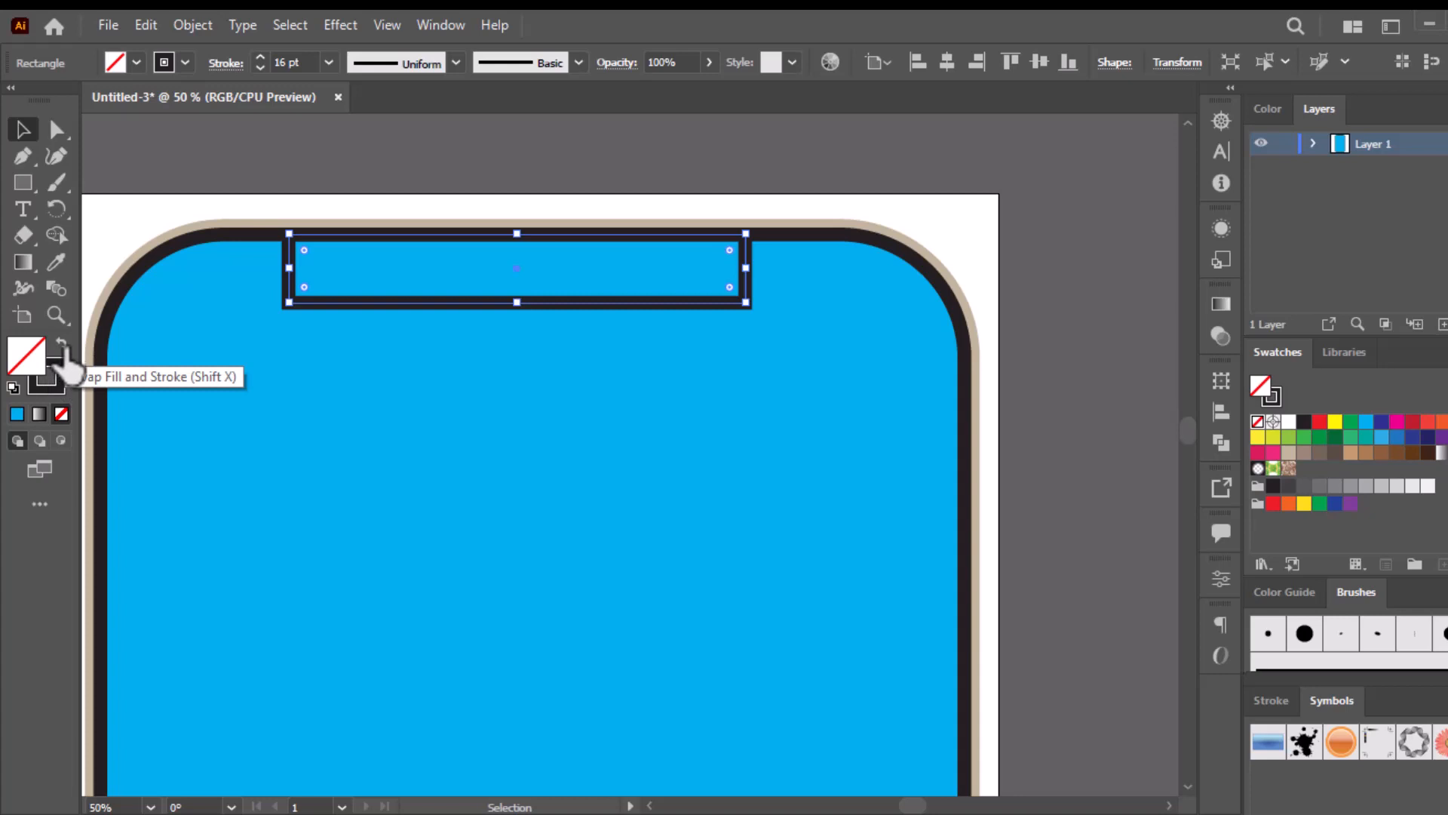
left_click(63, 348)
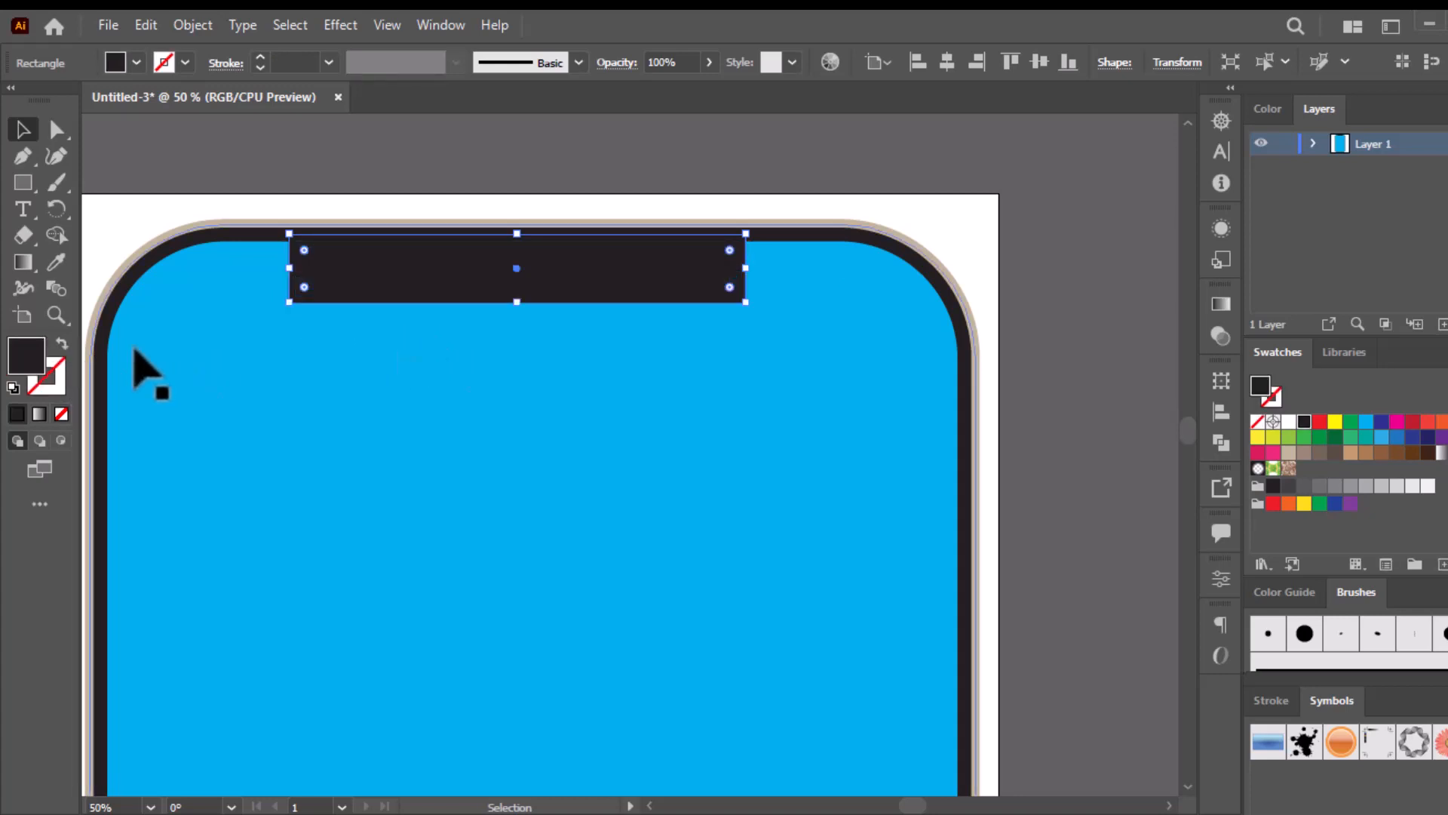
- Fully round the two lower corners of the black rectangle to form a notch
left_click(55, 133)
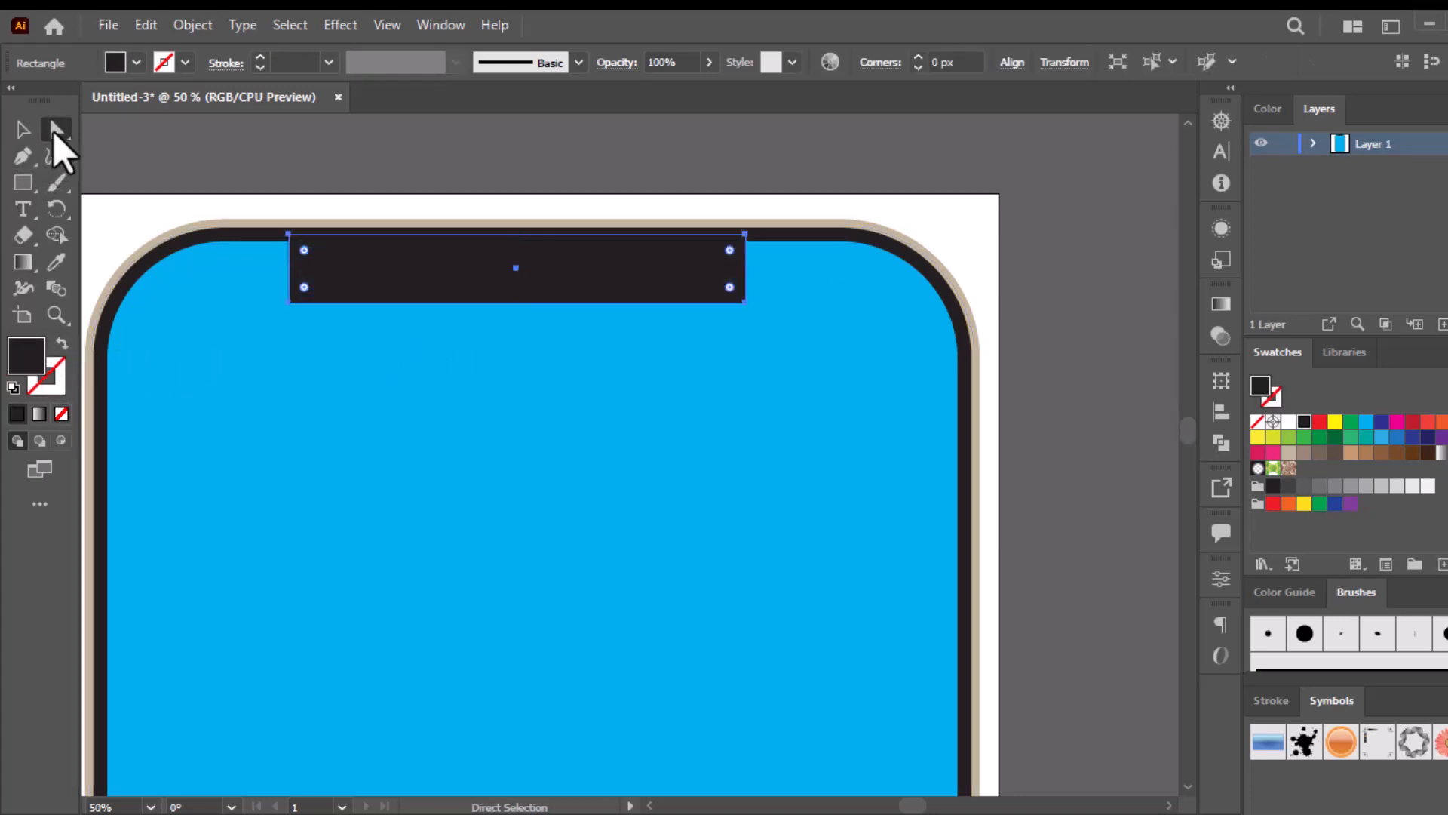
left_click(288, 235)
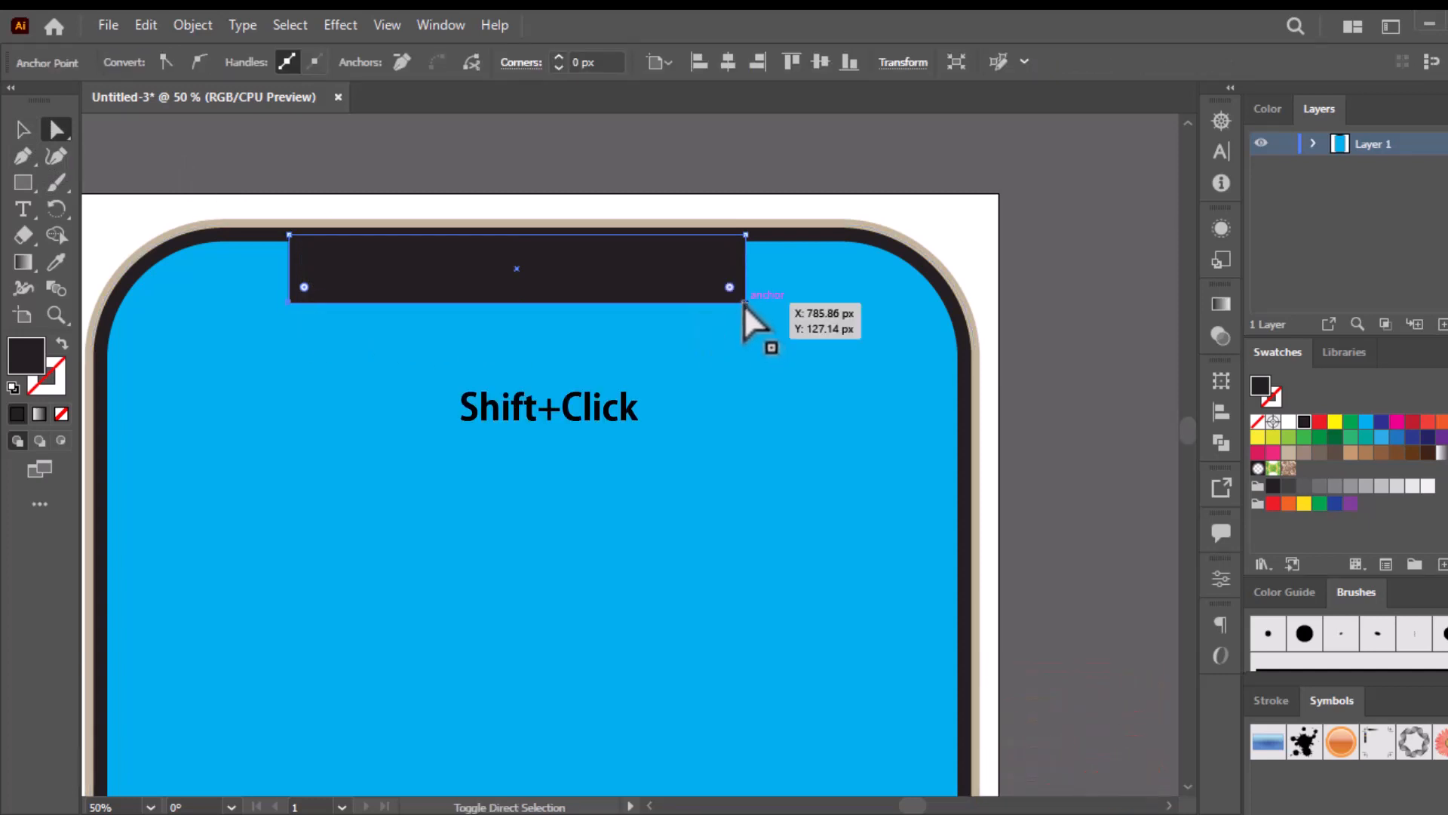
left_click(745, 302, "shift")
left_click_drag(730, 289, 687, 227)
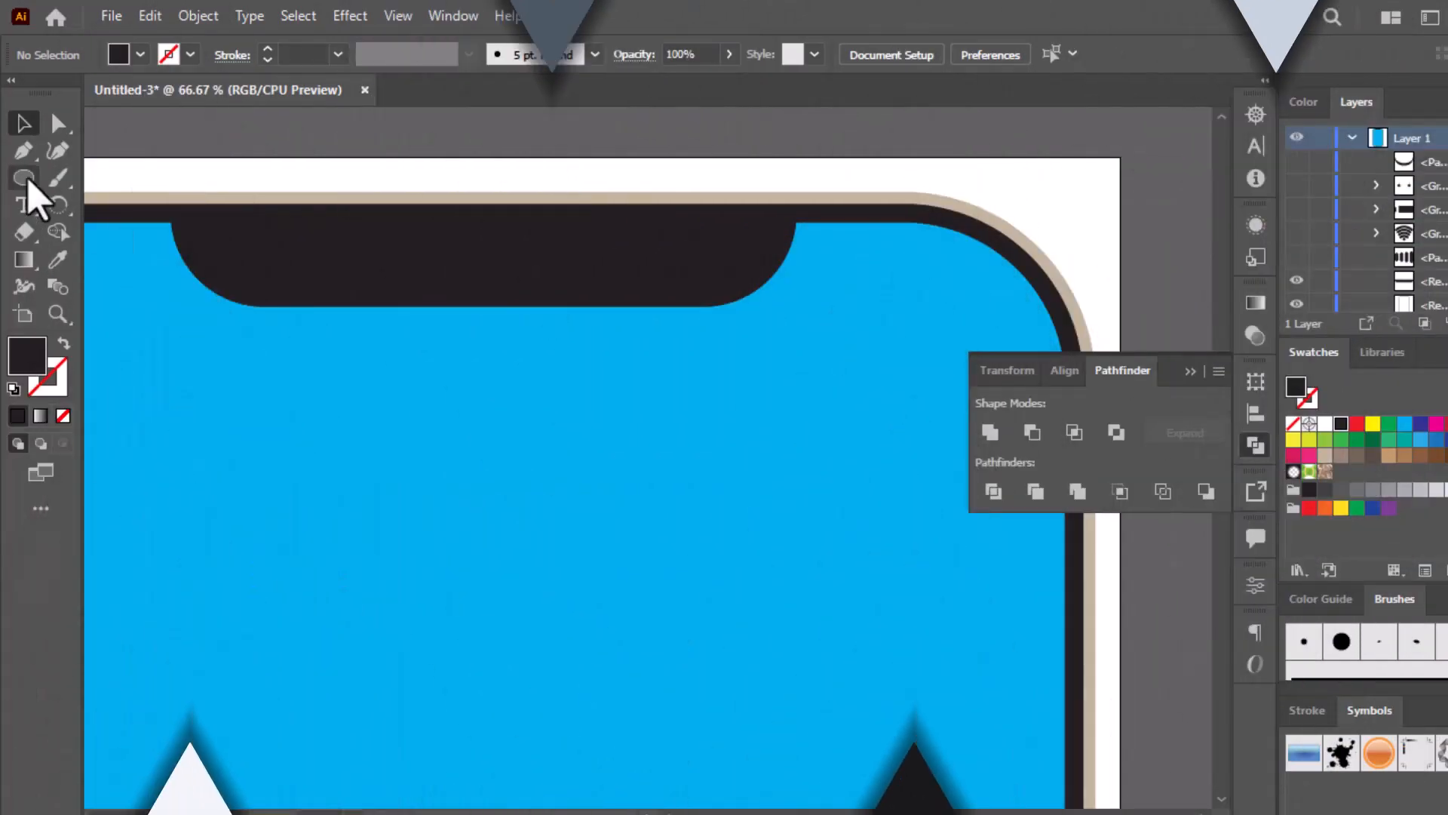
- Draw a short horizontal line with the Line Segment tool inside the notch, right of its centre
left_click(23, 156)
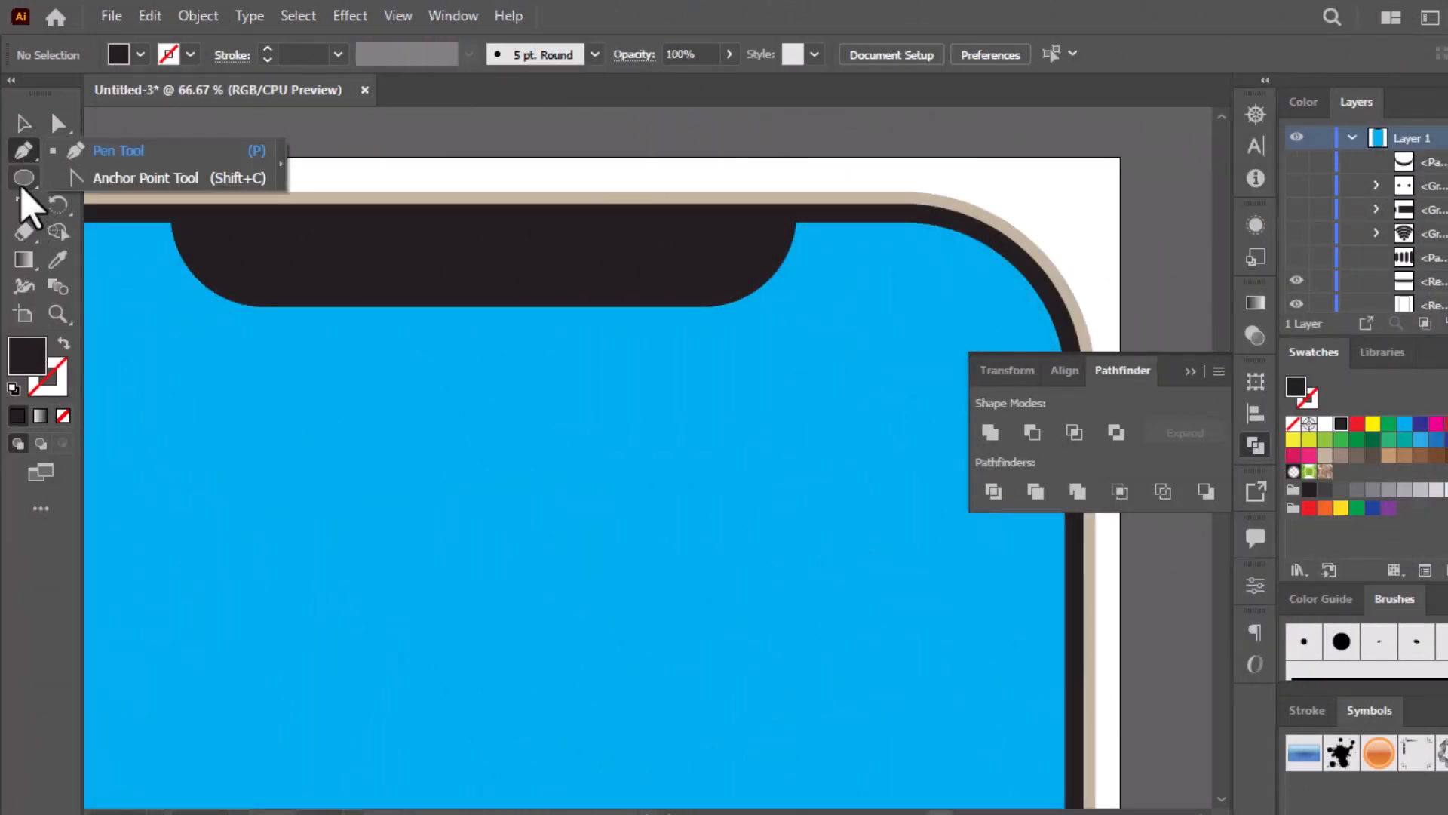
left_click(22, 184)
left_click(78, 287)
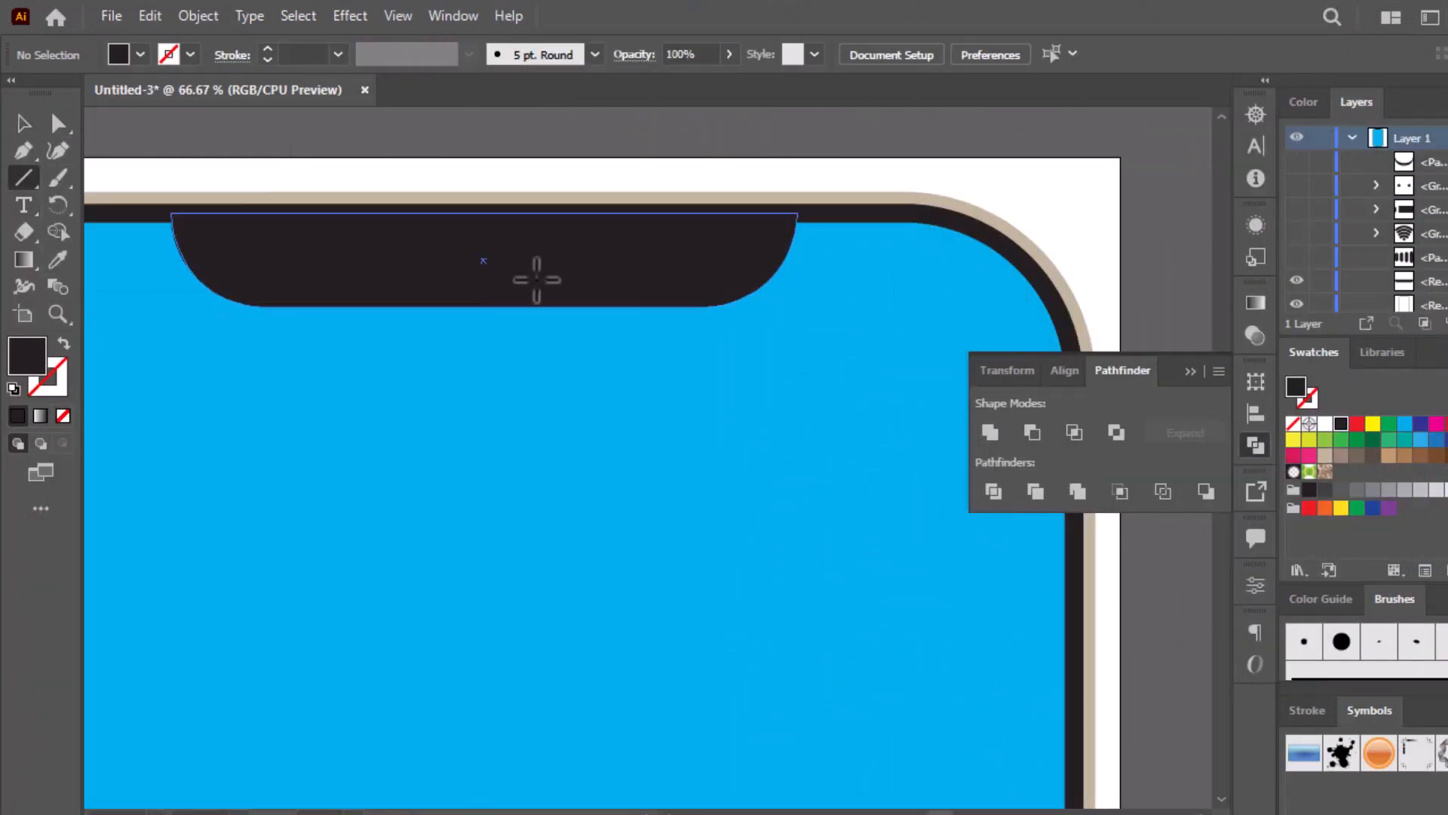
left_click_drag(536, 280, 648, 278)
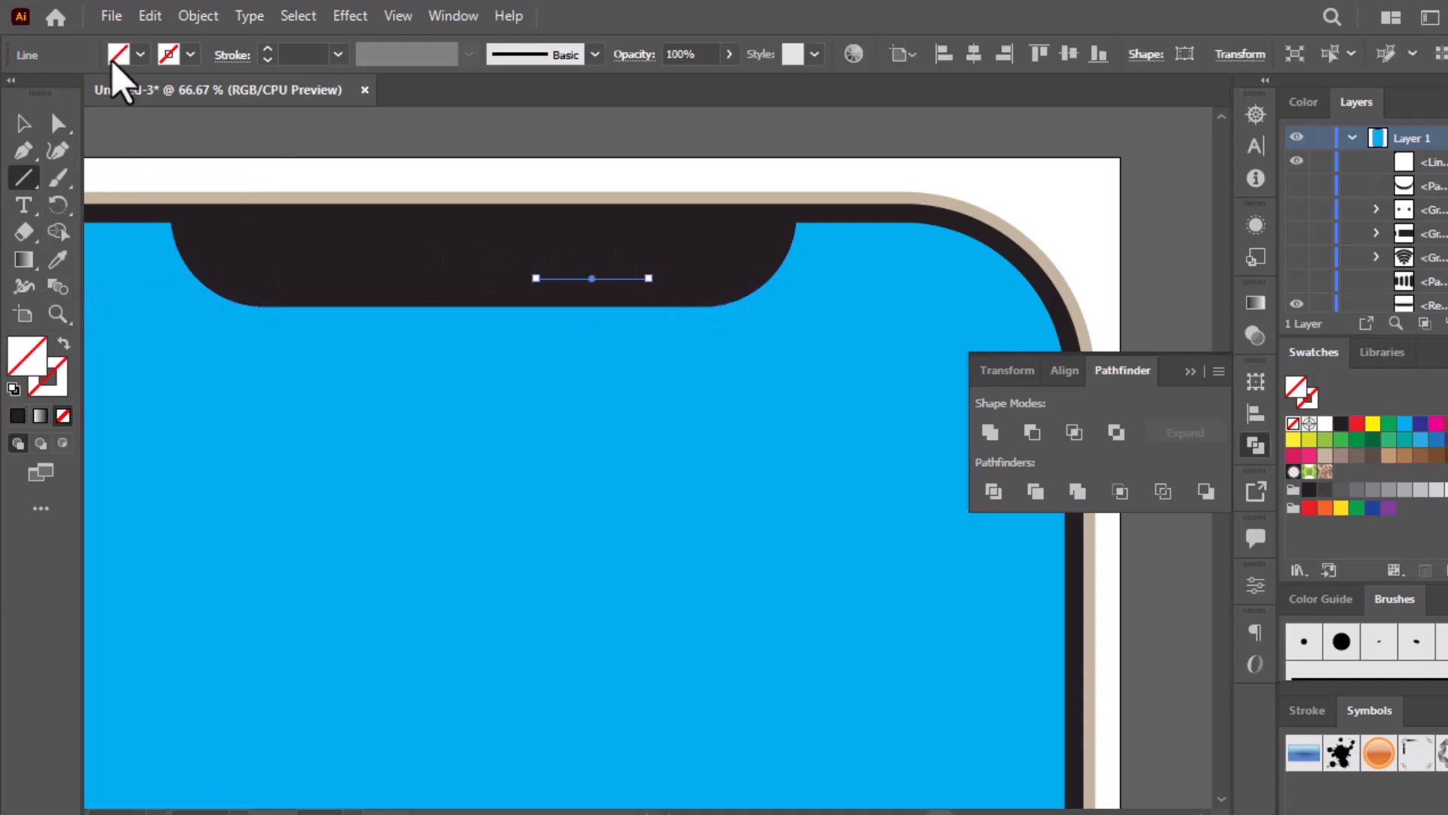
- Give the notch line a beige stroke with a weight of 10 pt and round caps
left_click(190, 54)
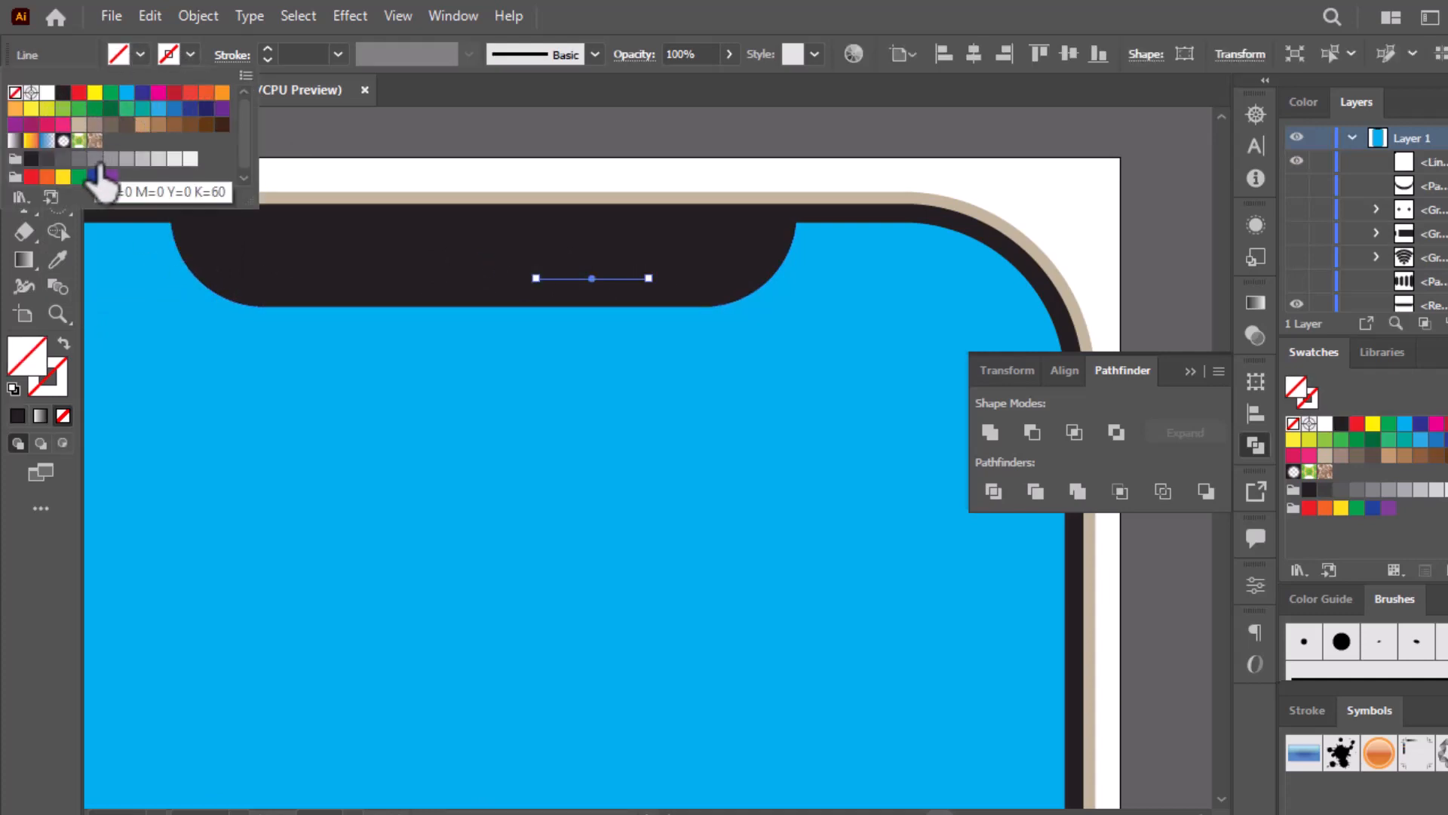
left_click(79, 124)
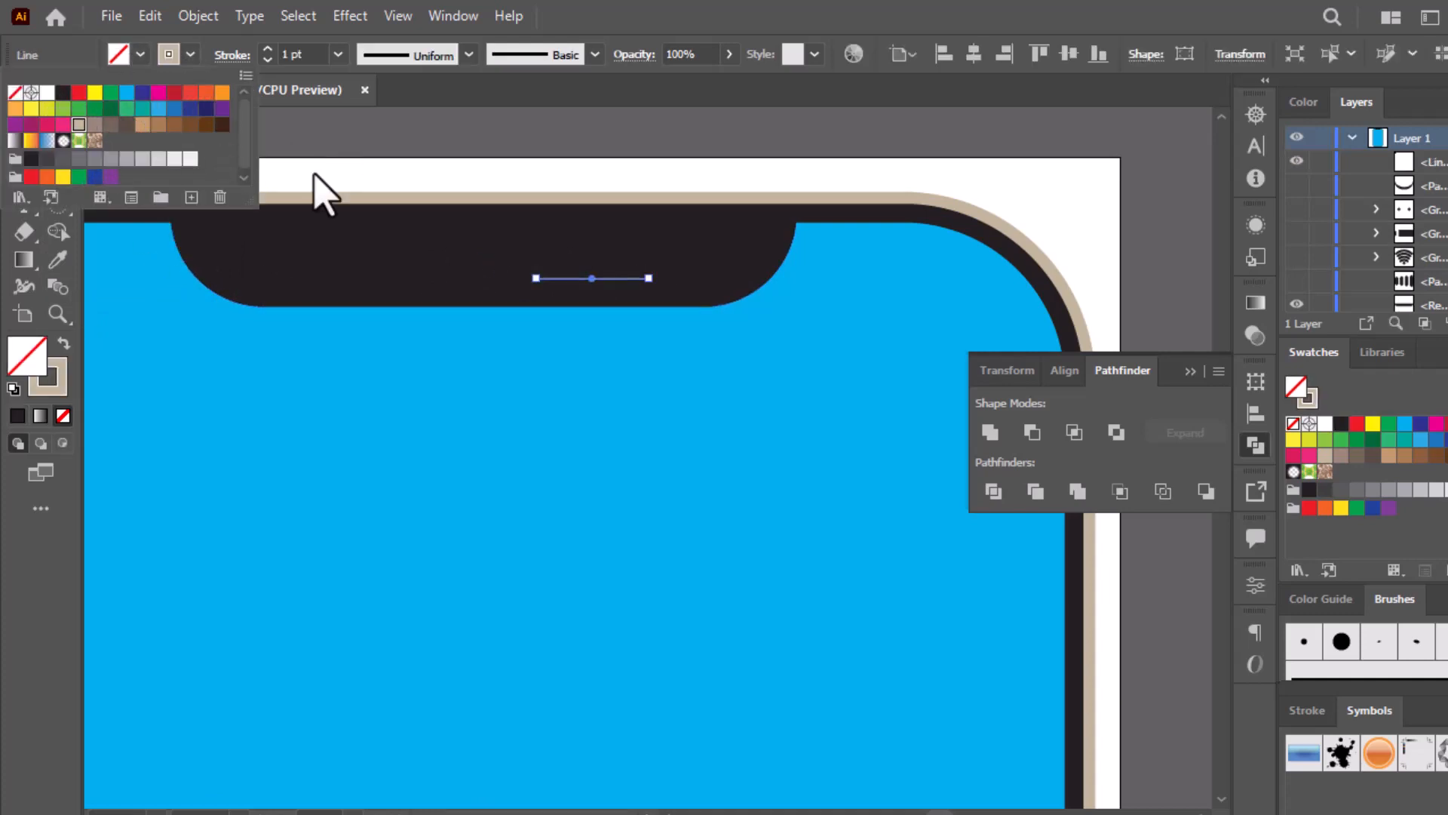
left_click(338, 55)
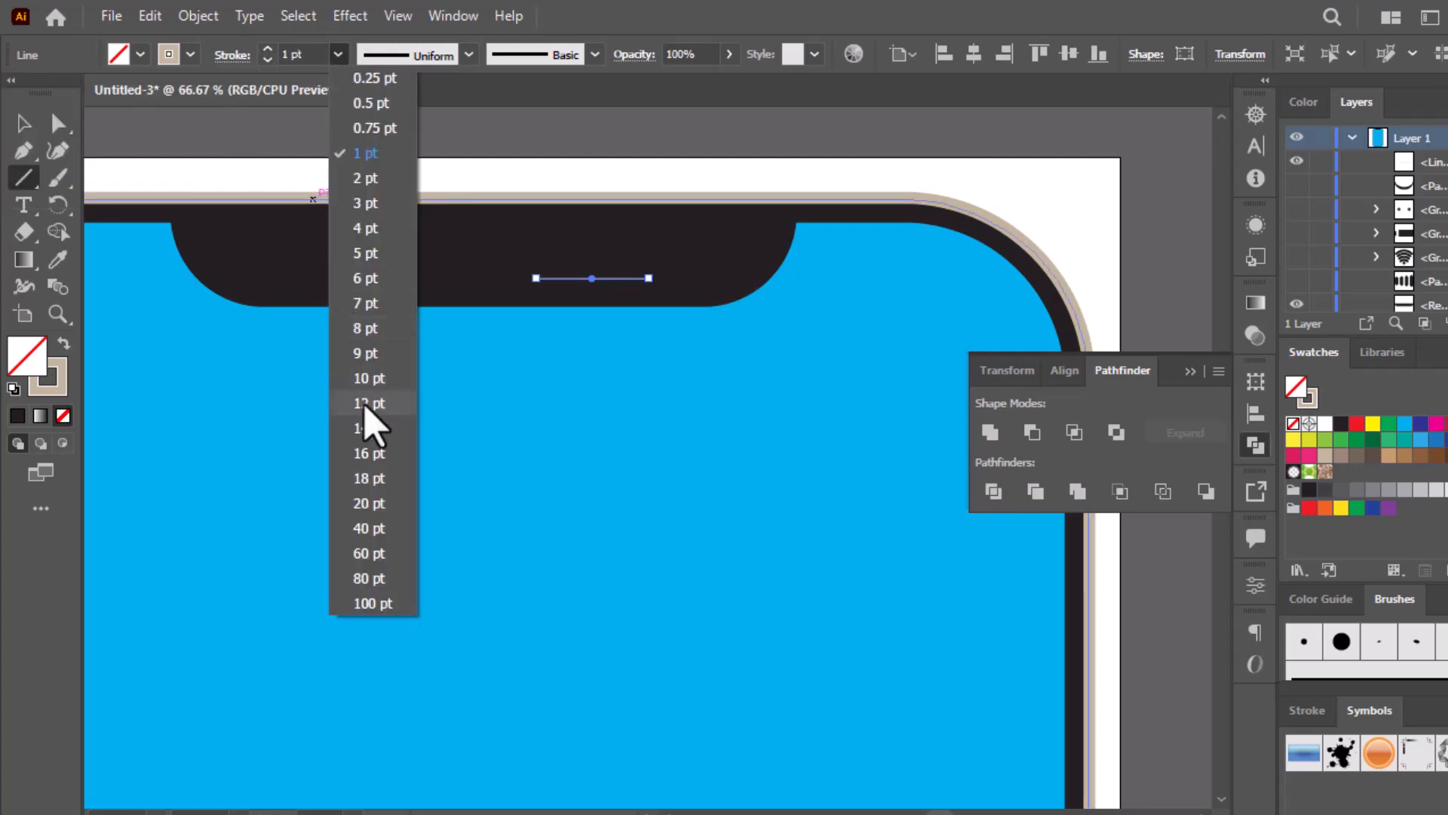
left_click(368, 378)
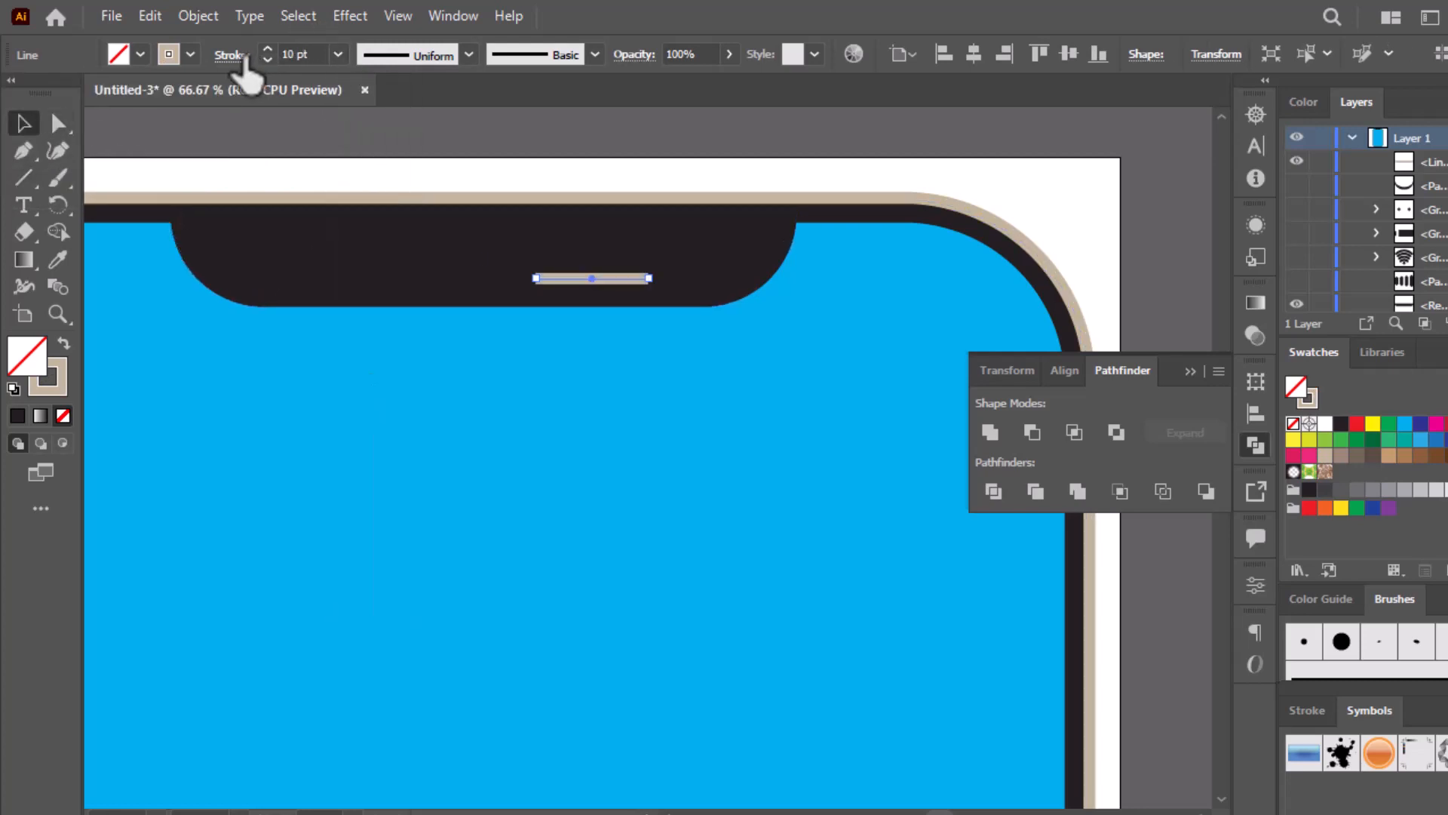
left_click(233, 54)
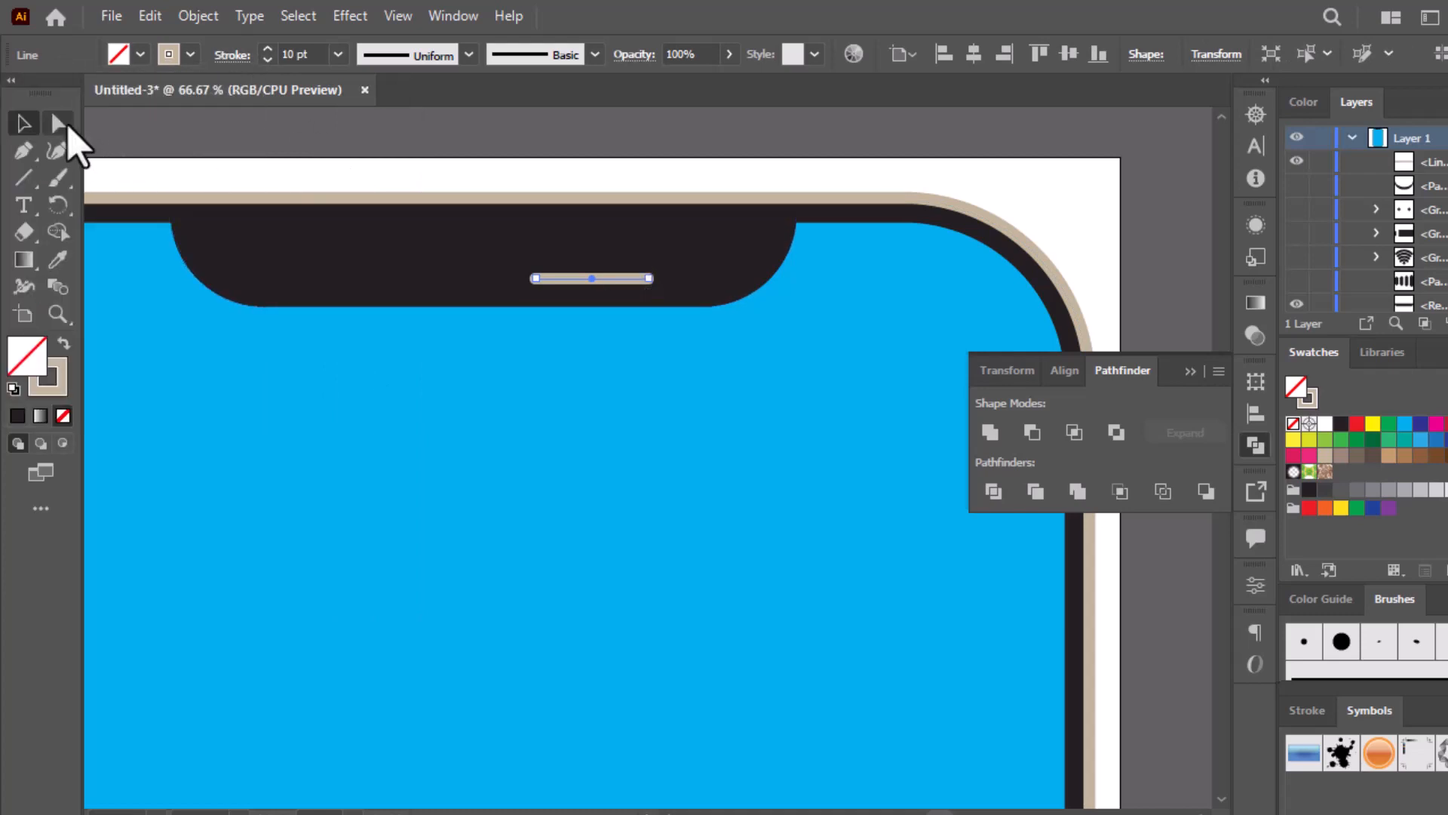
- Shorten the beige notch line by moving its right end point inward
left_click(60, 124)
scroll(605, 333, "up", 2)
left_click(698, 216)
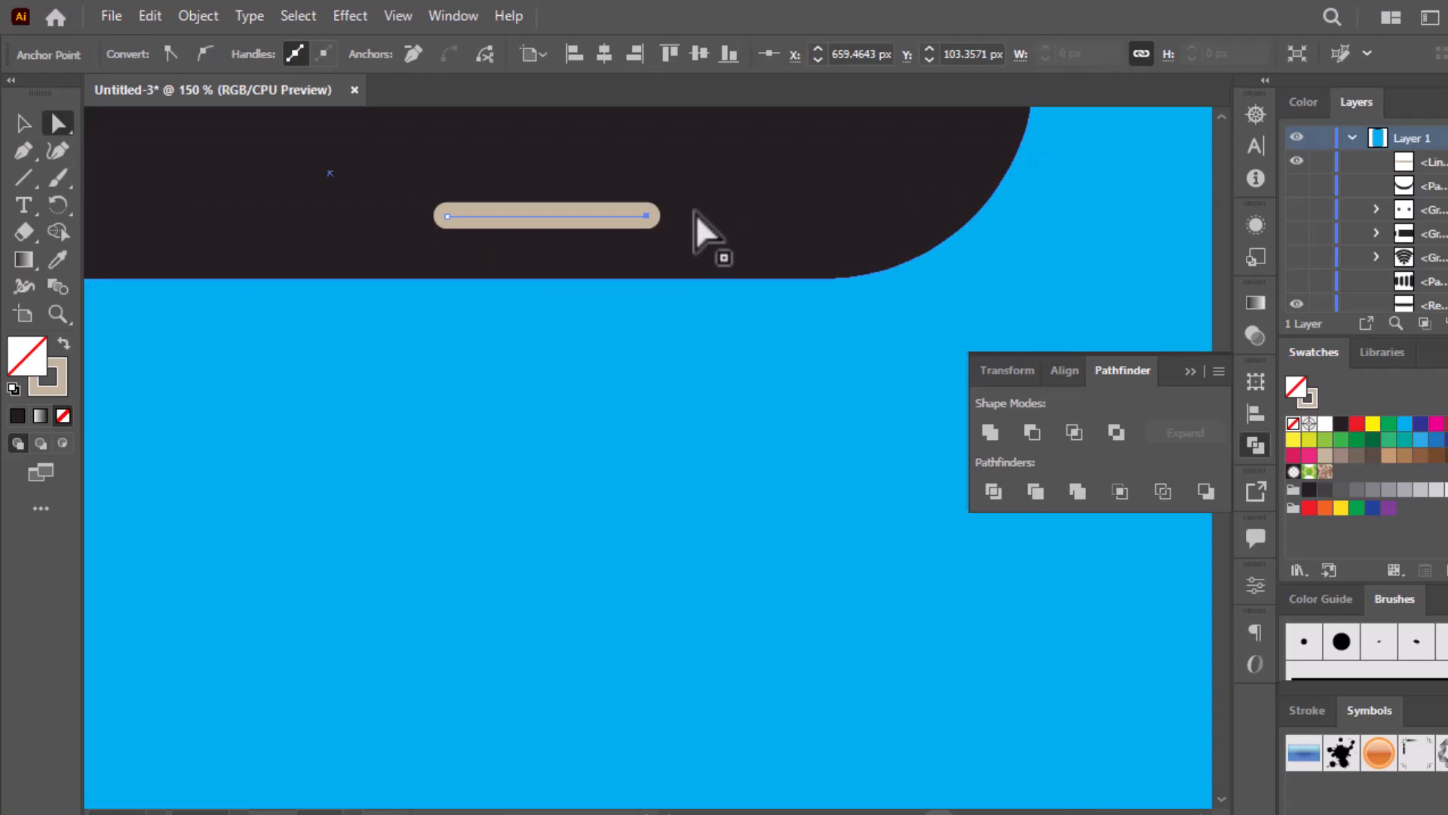
left_click(22, 122)
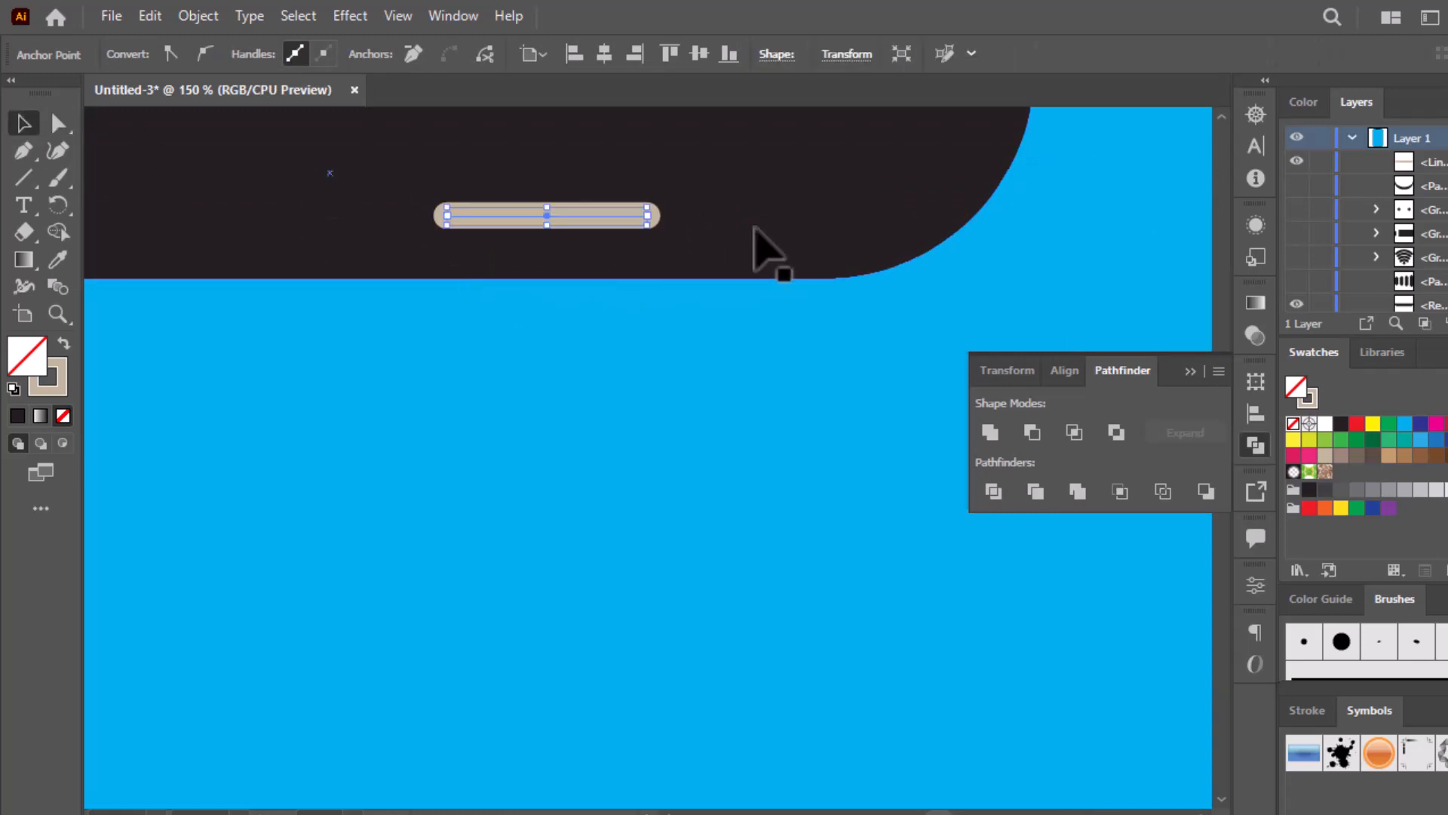
left_click(460, 320)
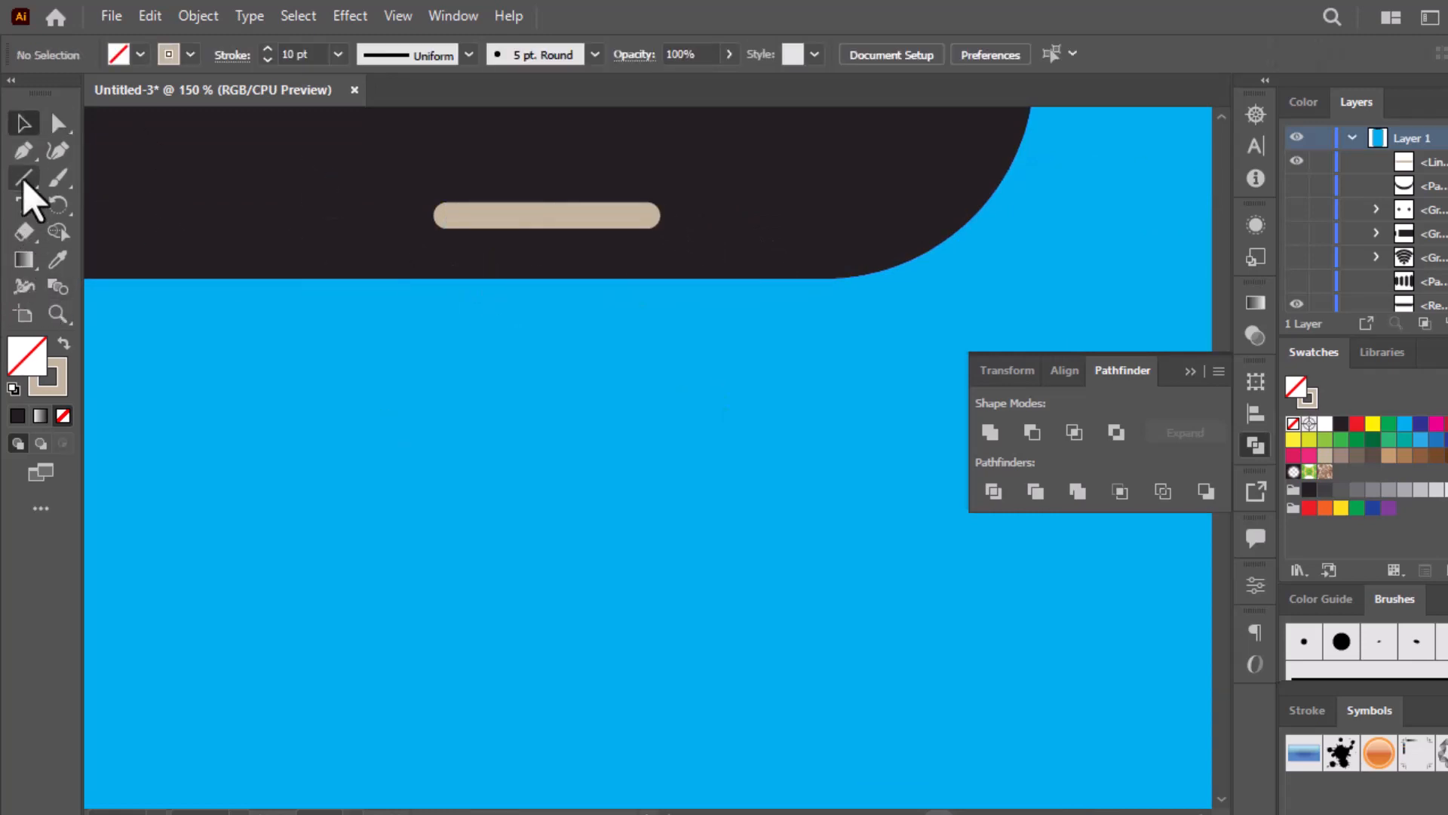
- Draw a small beige-filled circle without a stroke just right of the notch line and align it with the line's centre
left_click_drag(24, 185, 92, 205)
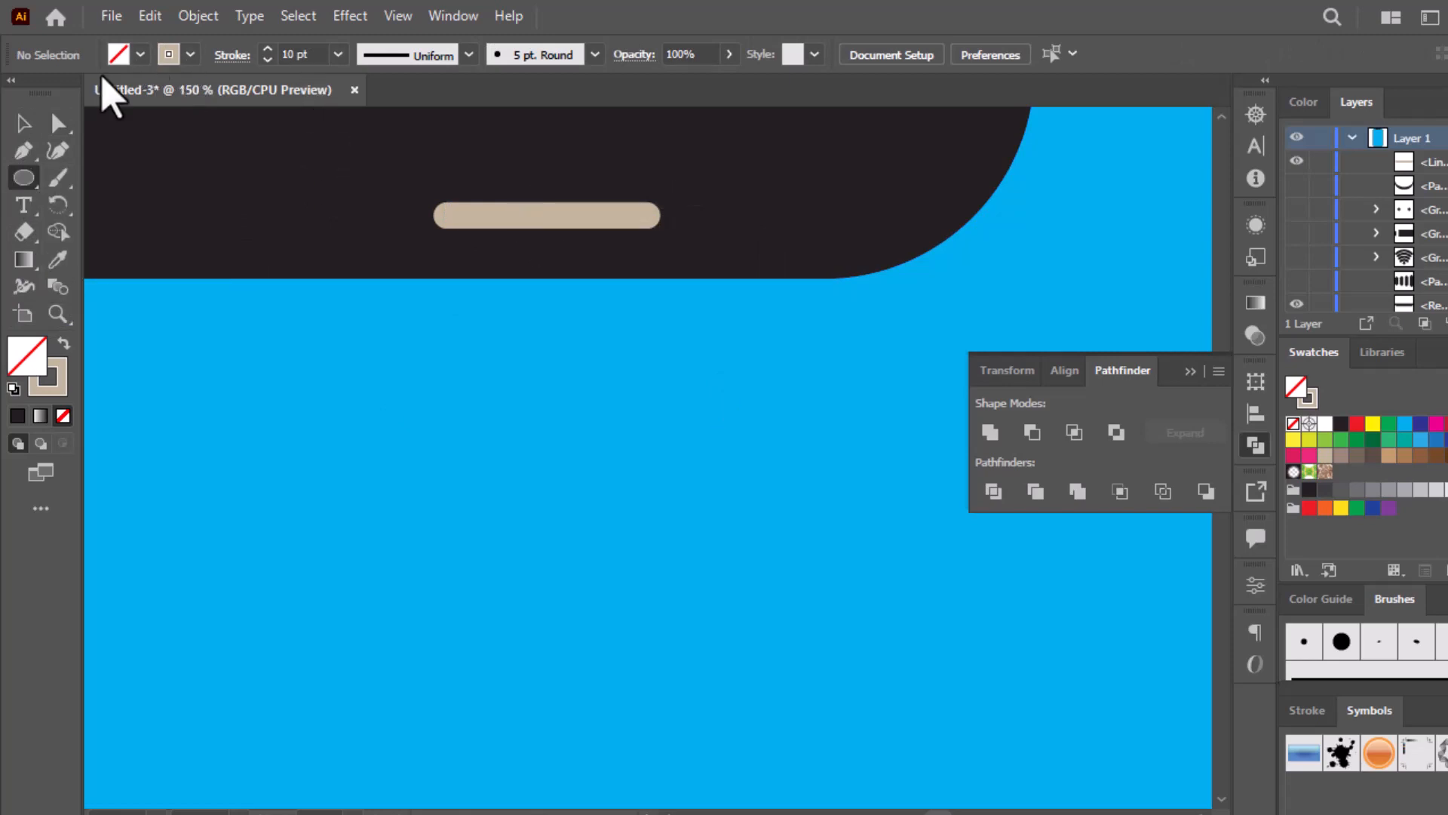
left_click(63, 343)
mouse_move(701, 206)
left_mouse_down()
mouse_move(719, 239)
mouse_move(711, 275)
left_mouse_up()
left_click(24, 123)
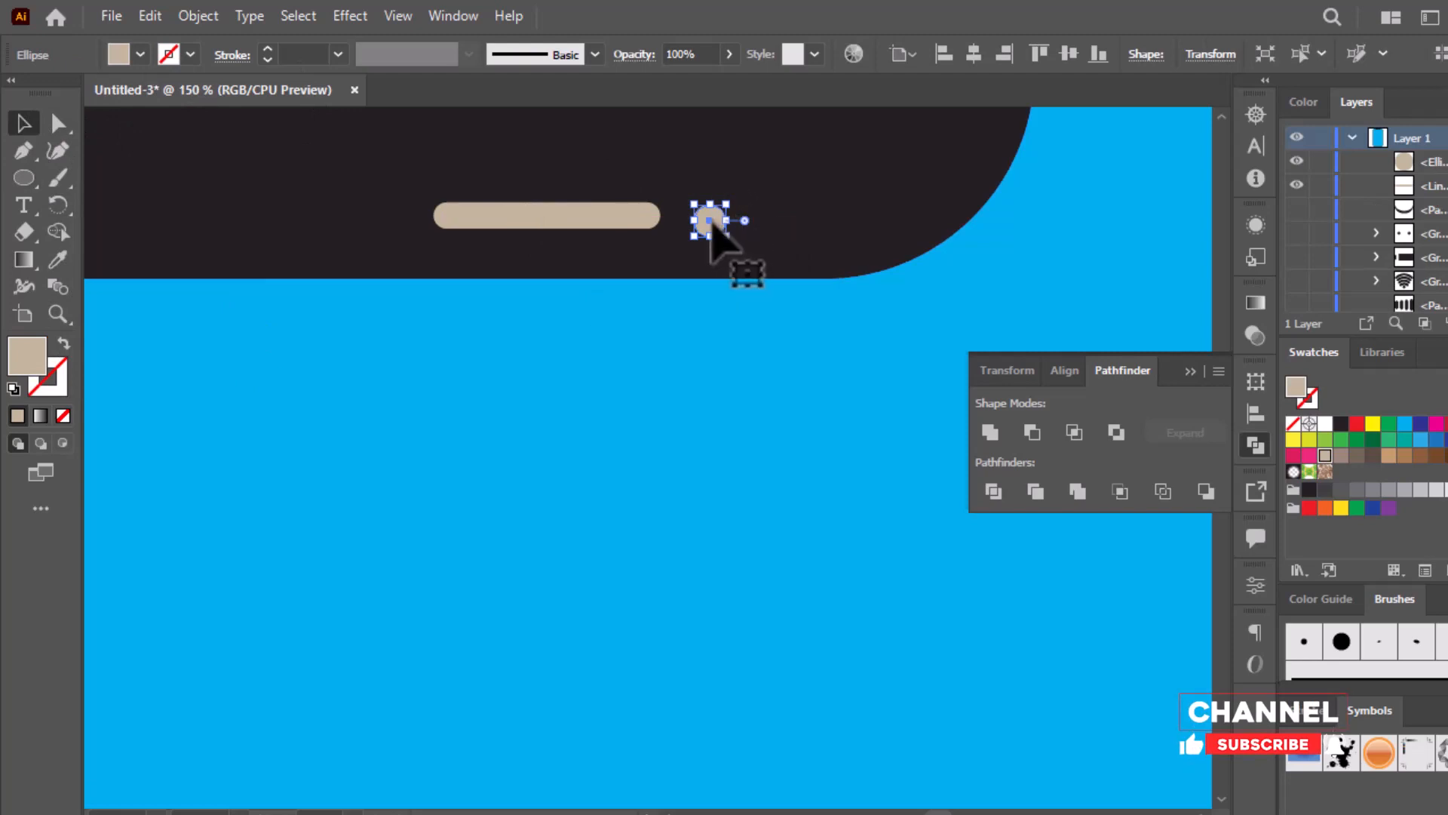
left_click_drag(711, 225, 710, 219)
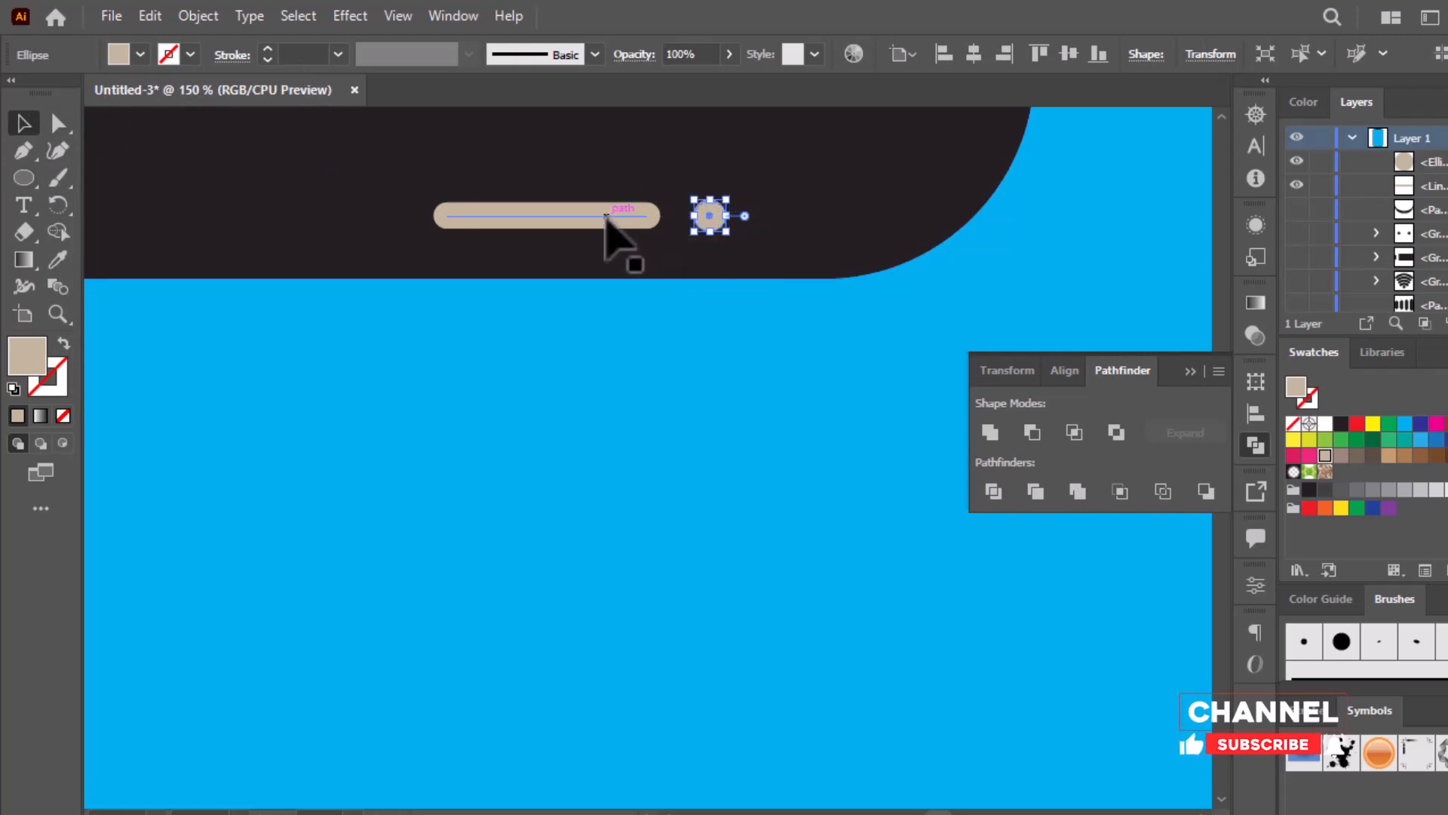
- Select the beige line and circle together and nudge them right and slightly up within the notch
left_click(607, 219, "shift")
key("shift+Right")
key("shift+Right")
key("shift+Right")
key("shift+Right")
key("shift+Right")
key("shift+Right")
key("shift+Right")
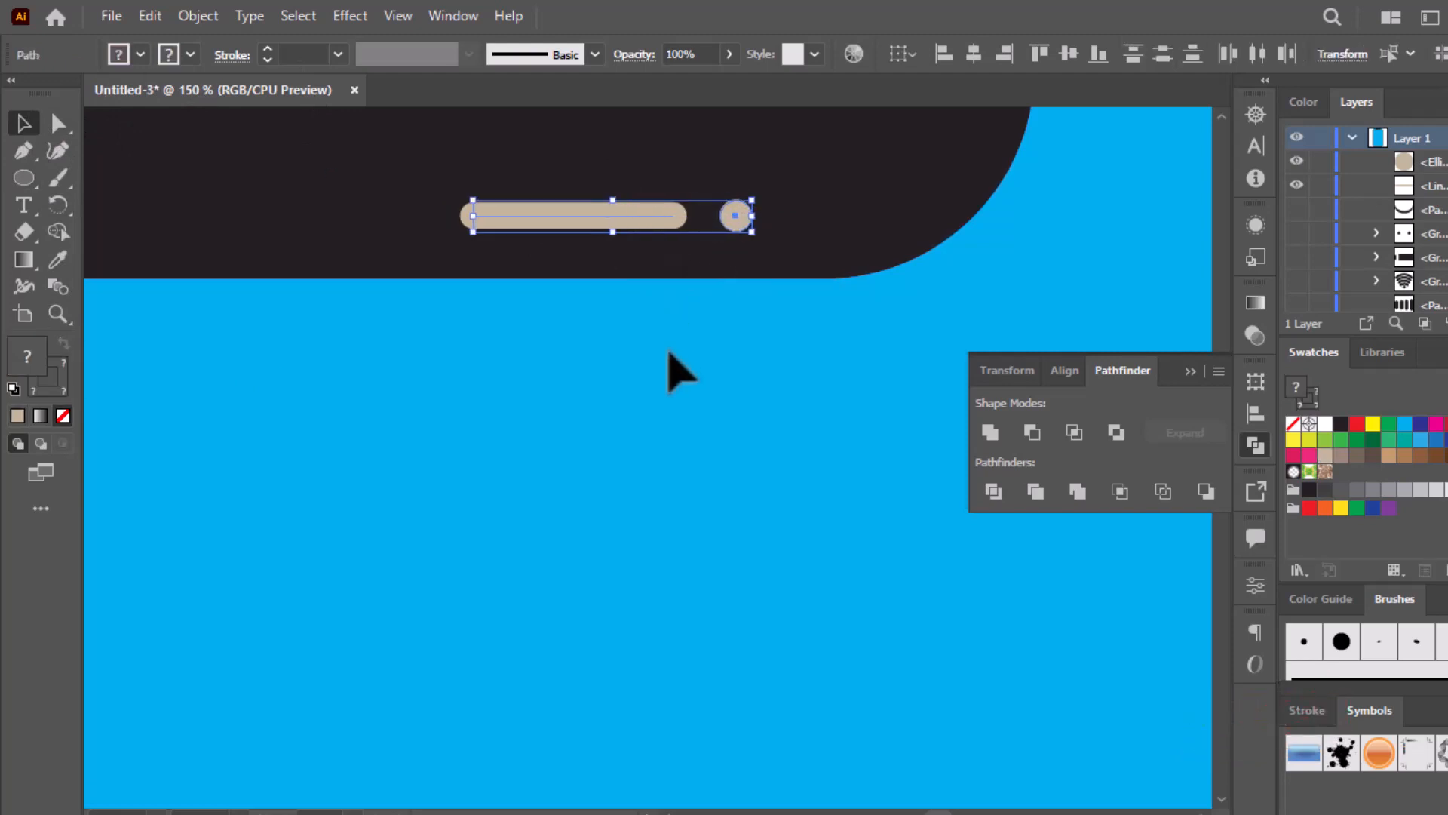
key("shift+Right")
key("shift+Right")
key("shift+Up")
key("shift+Up")
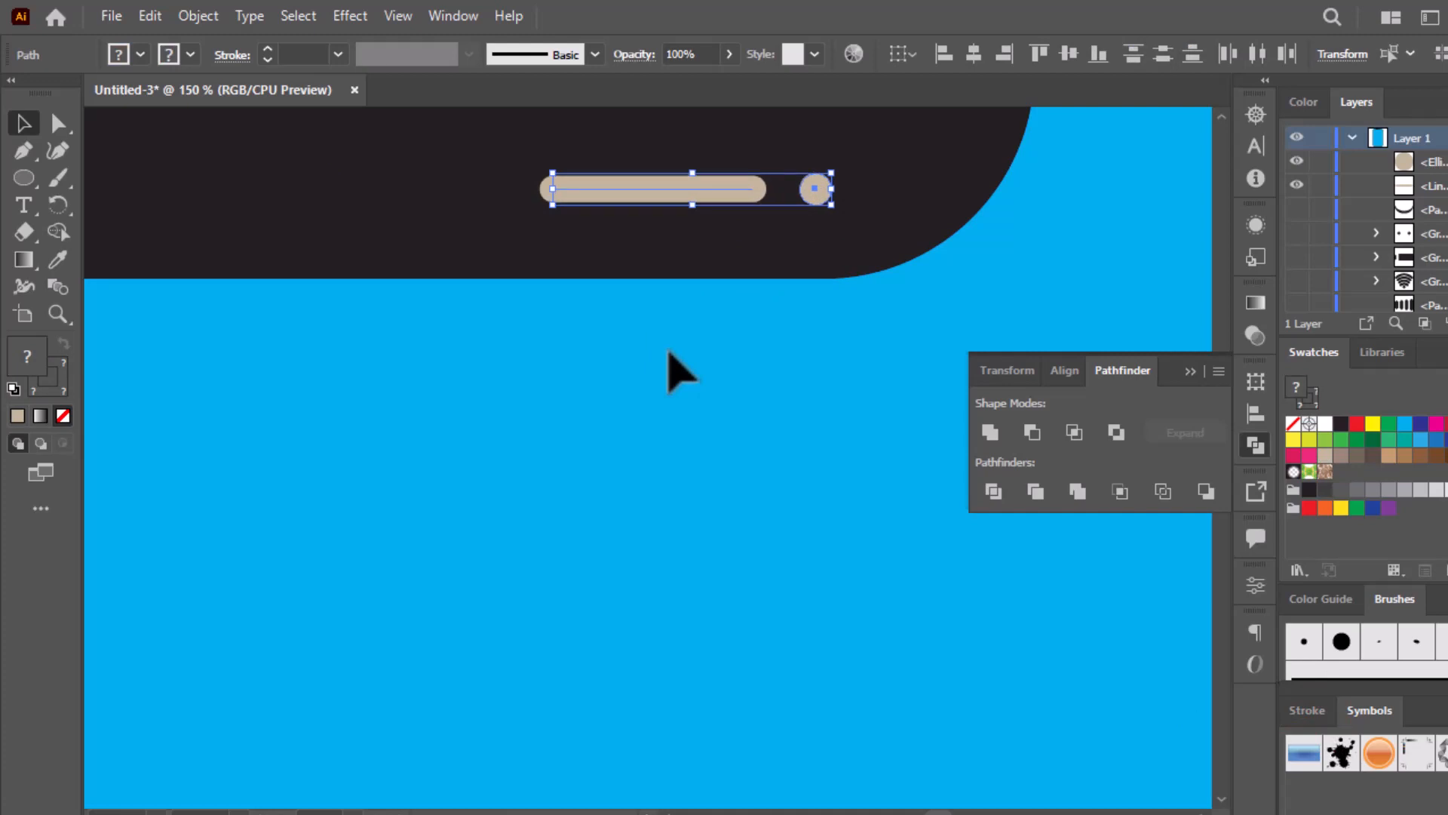
scroll(560, 240, "down", 2)
key("ctrl+minus")
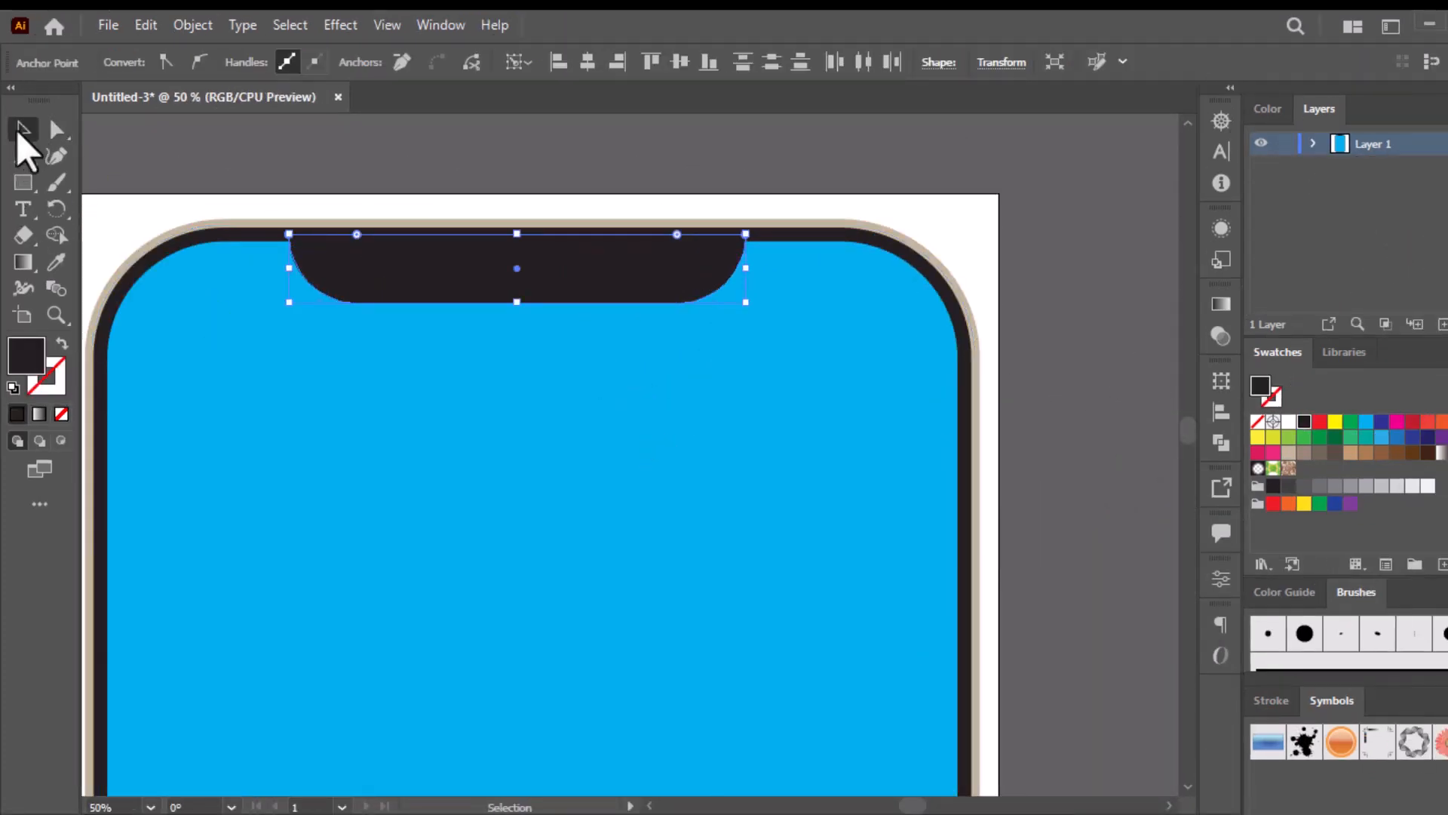
- Centre the black notch horizontally on the phone body and deselect it
left_click(545, 261)
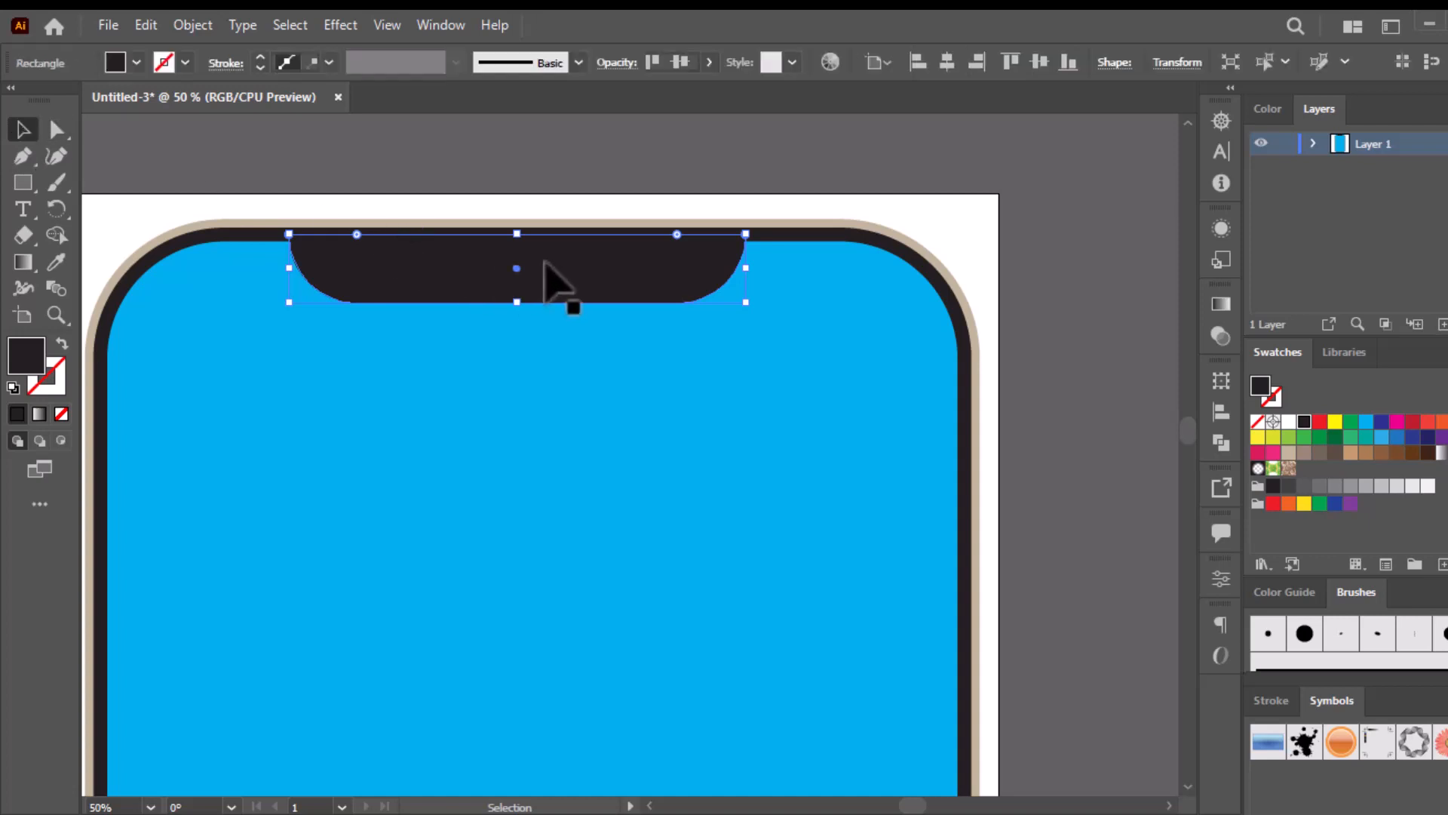
left_click(1315, 144)
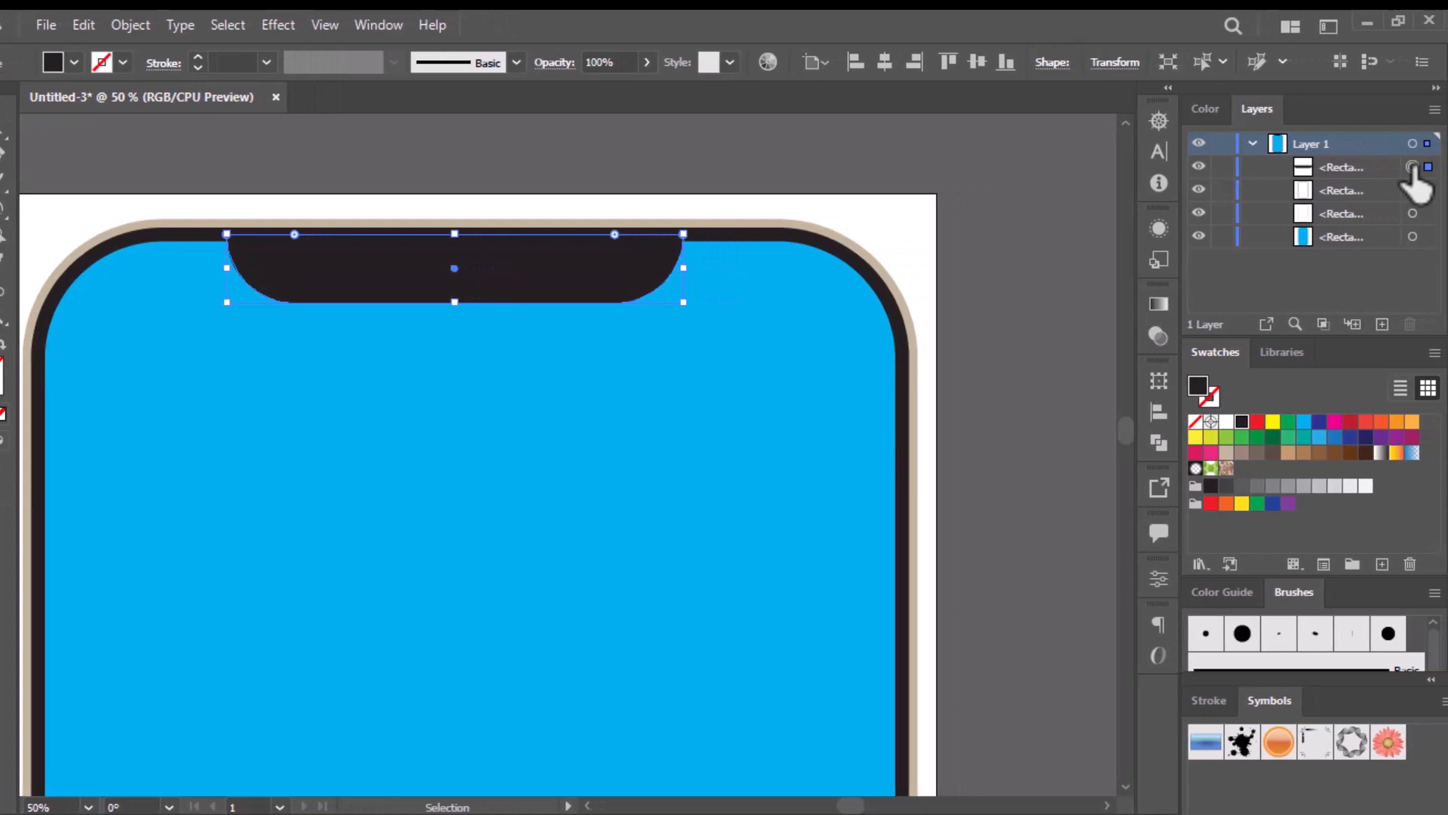
left_click(884, 65)
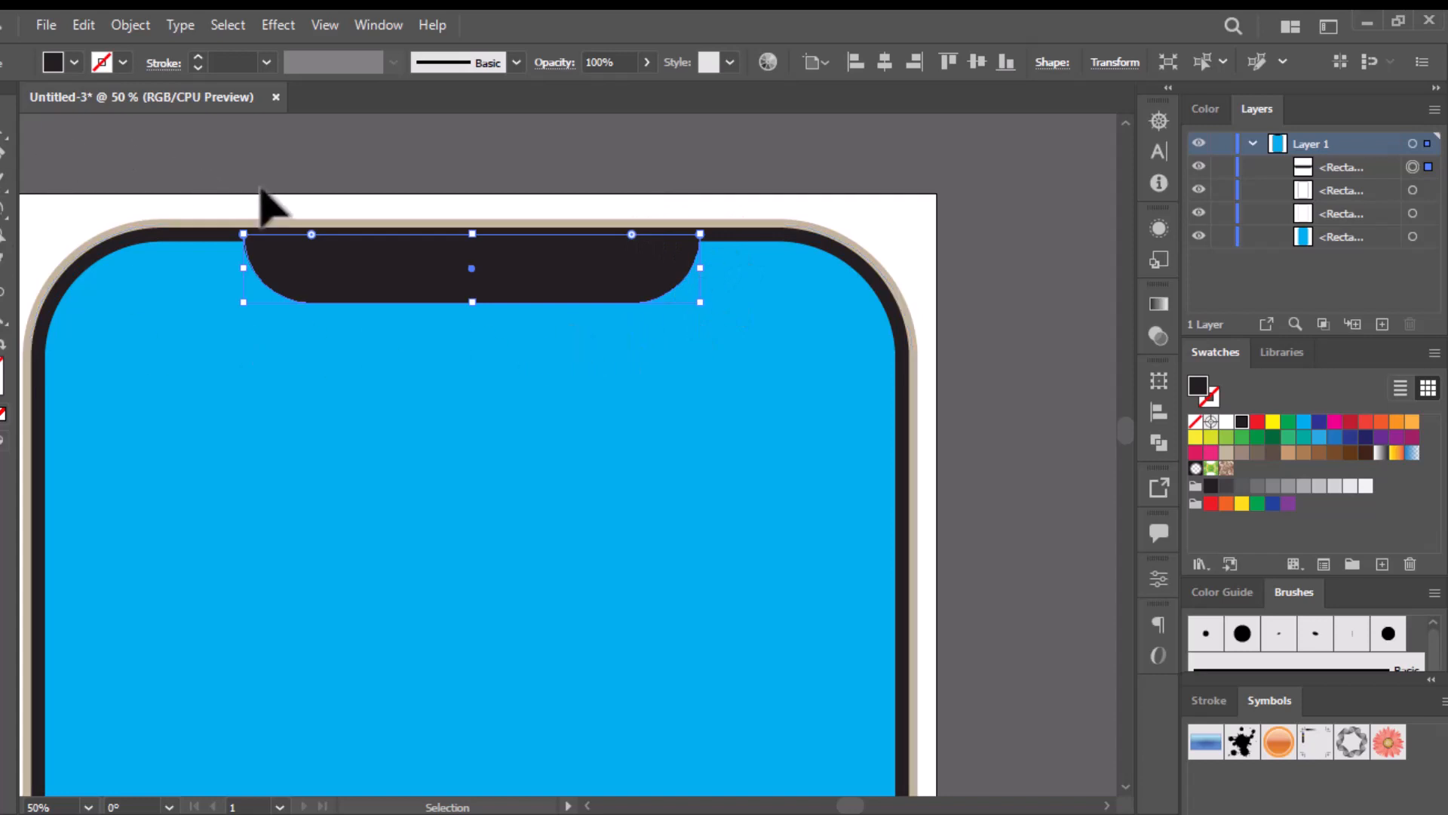
left_click(349, 198)
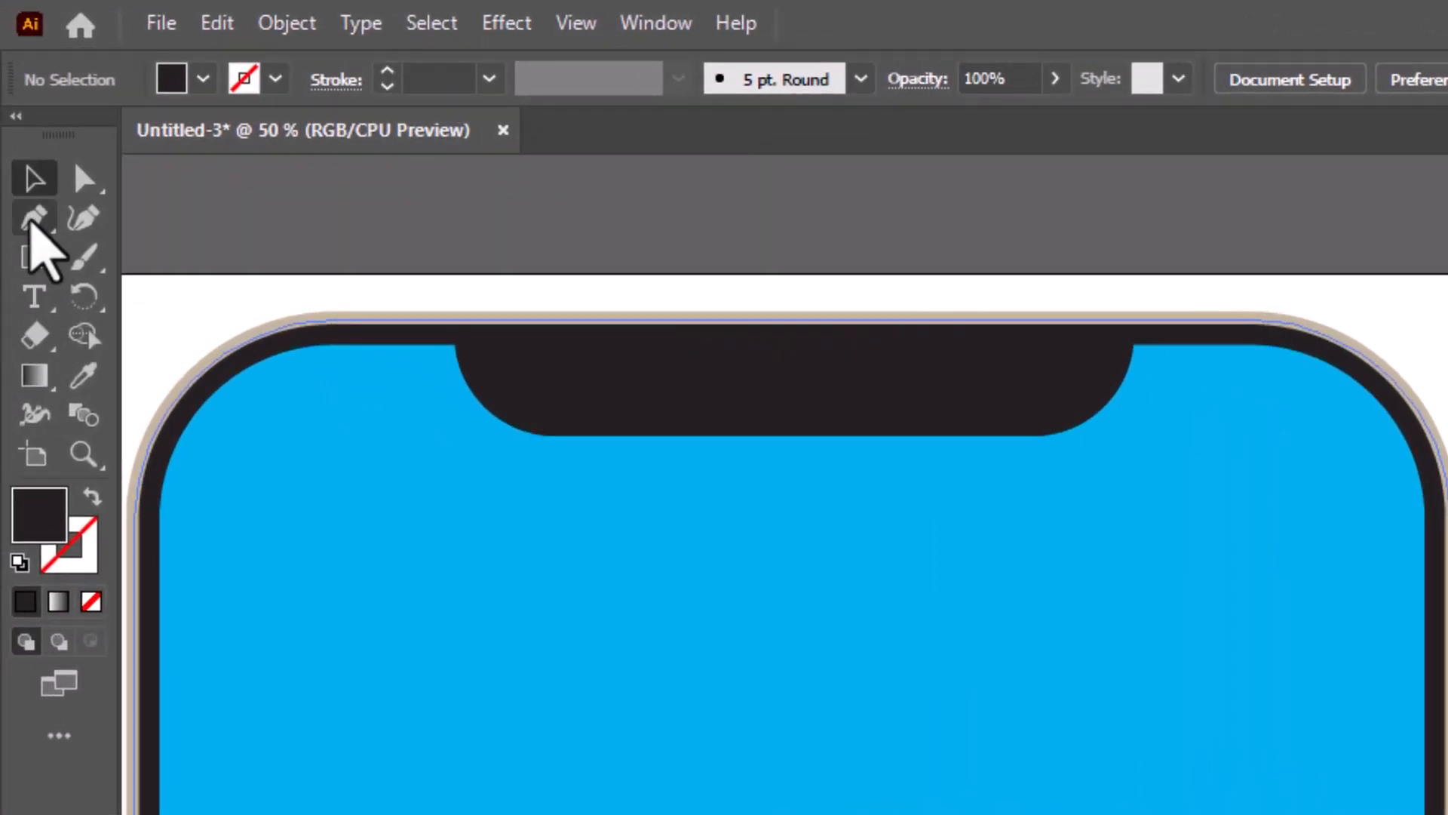
- Draw a vertical line about 40 px long below the notch and swap its black fill to the stroke
left_click(32, 220)
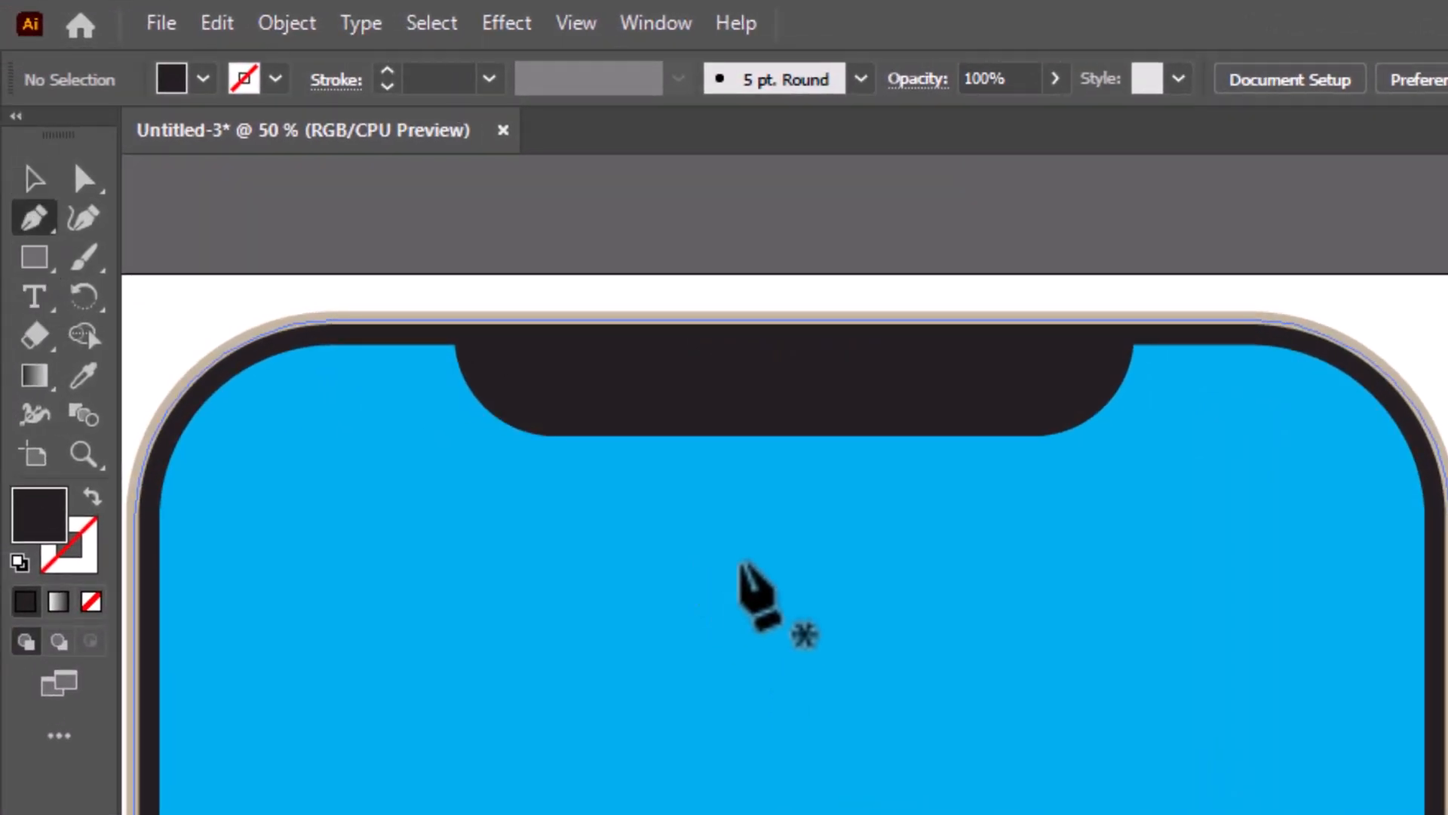
left_click(739, 562)
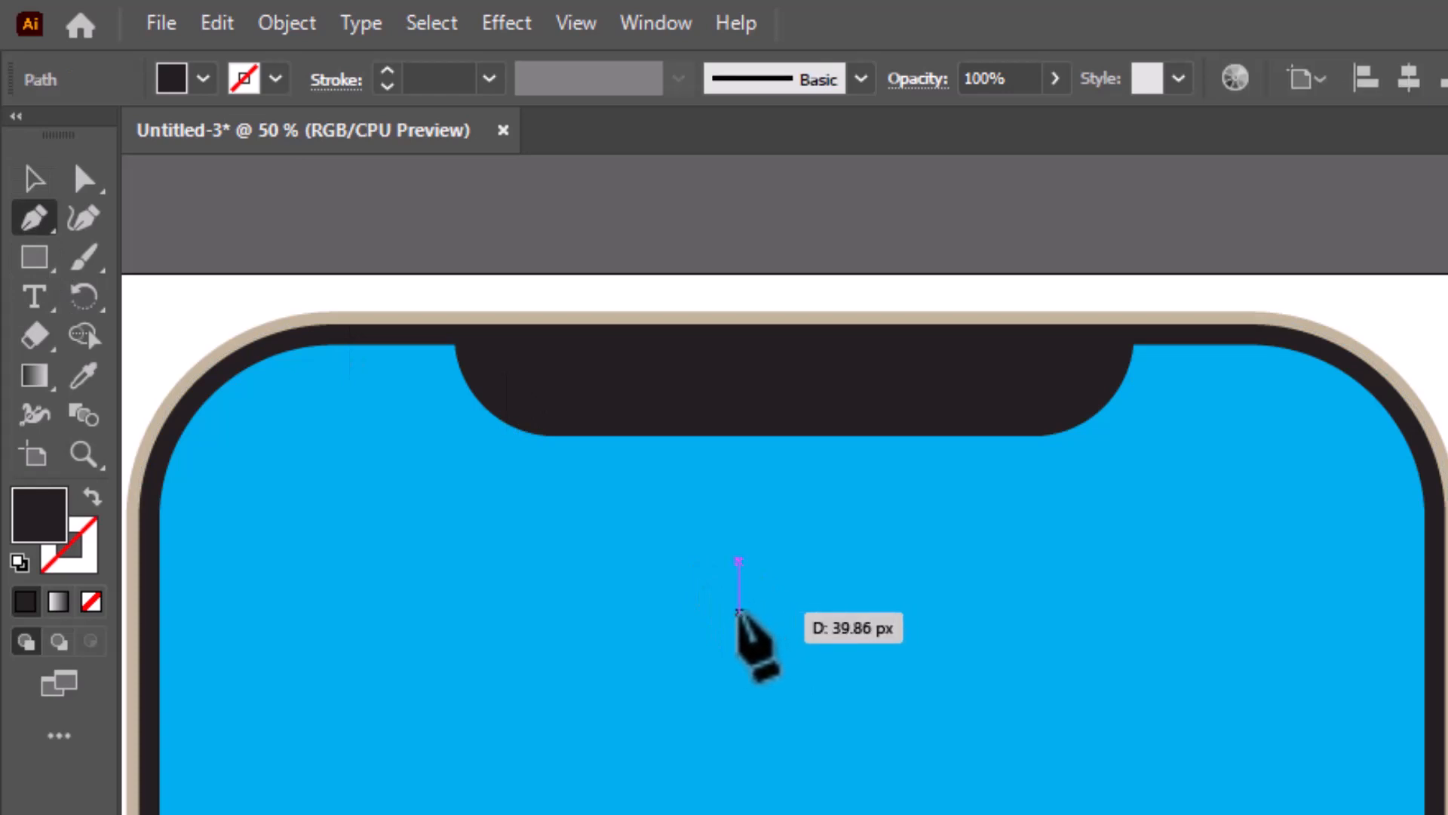
left_click(738, 611)
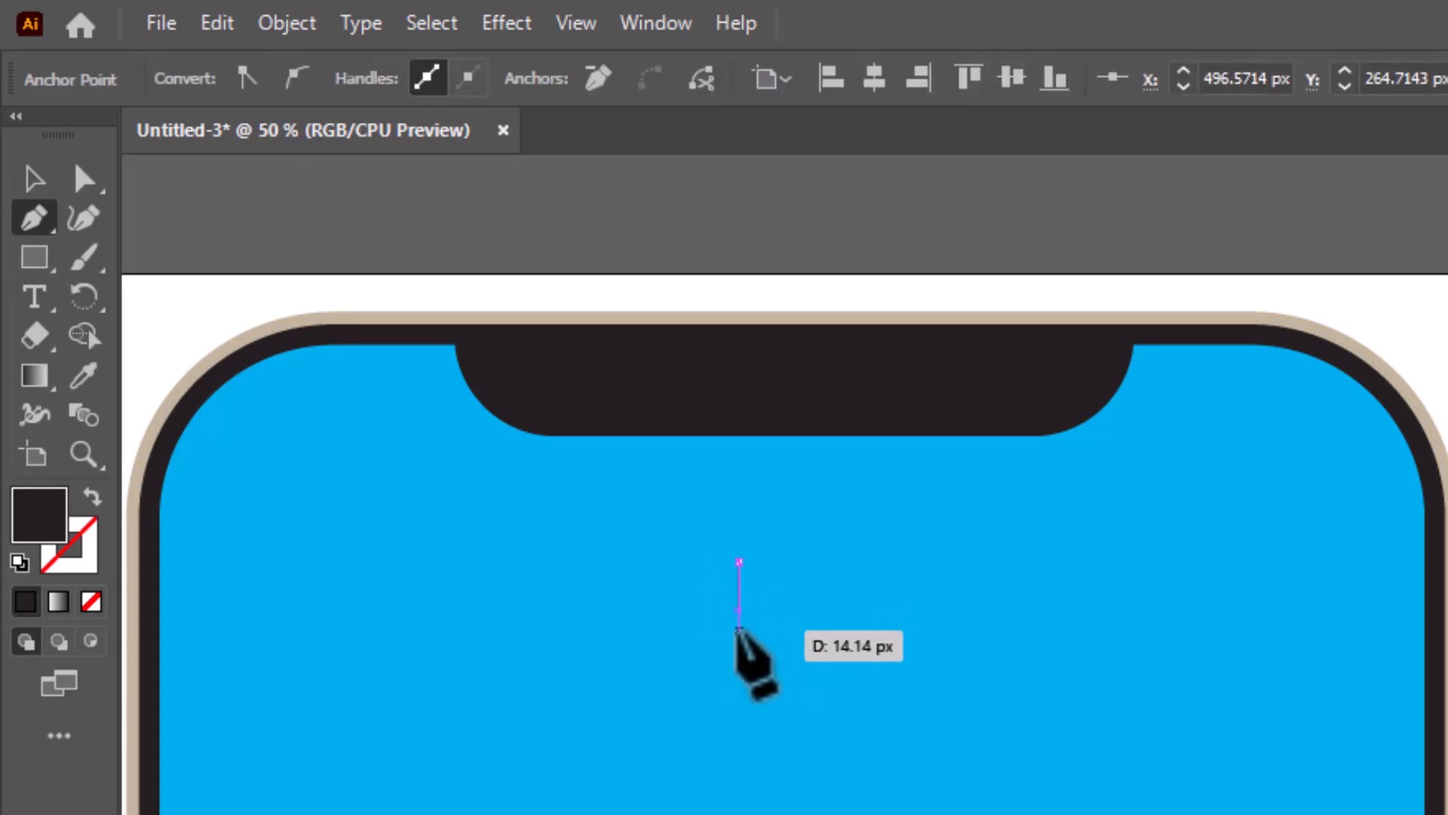
left_click(30, 179)
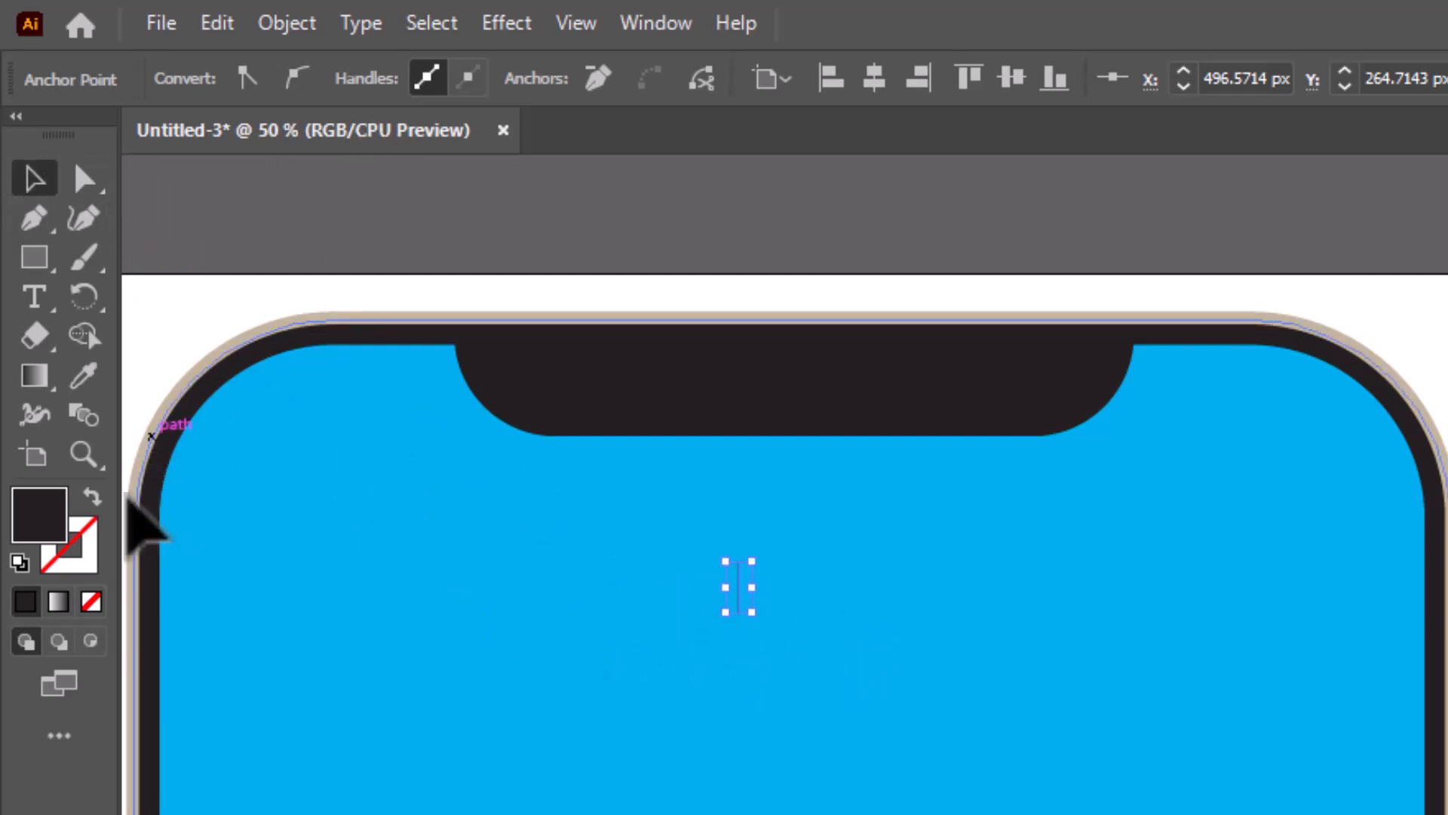
left_click(92, 499)
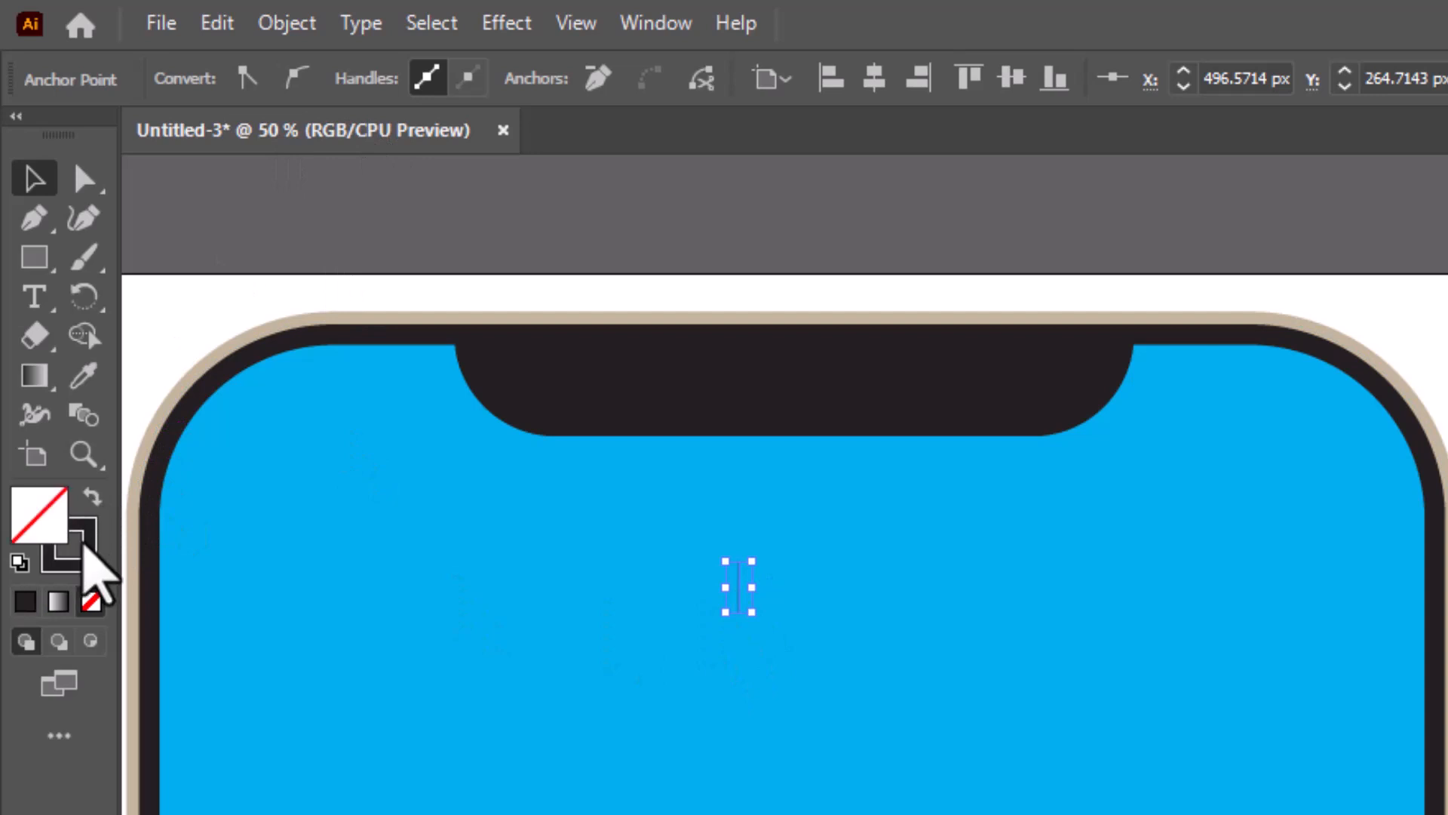
left_click(82, 549)
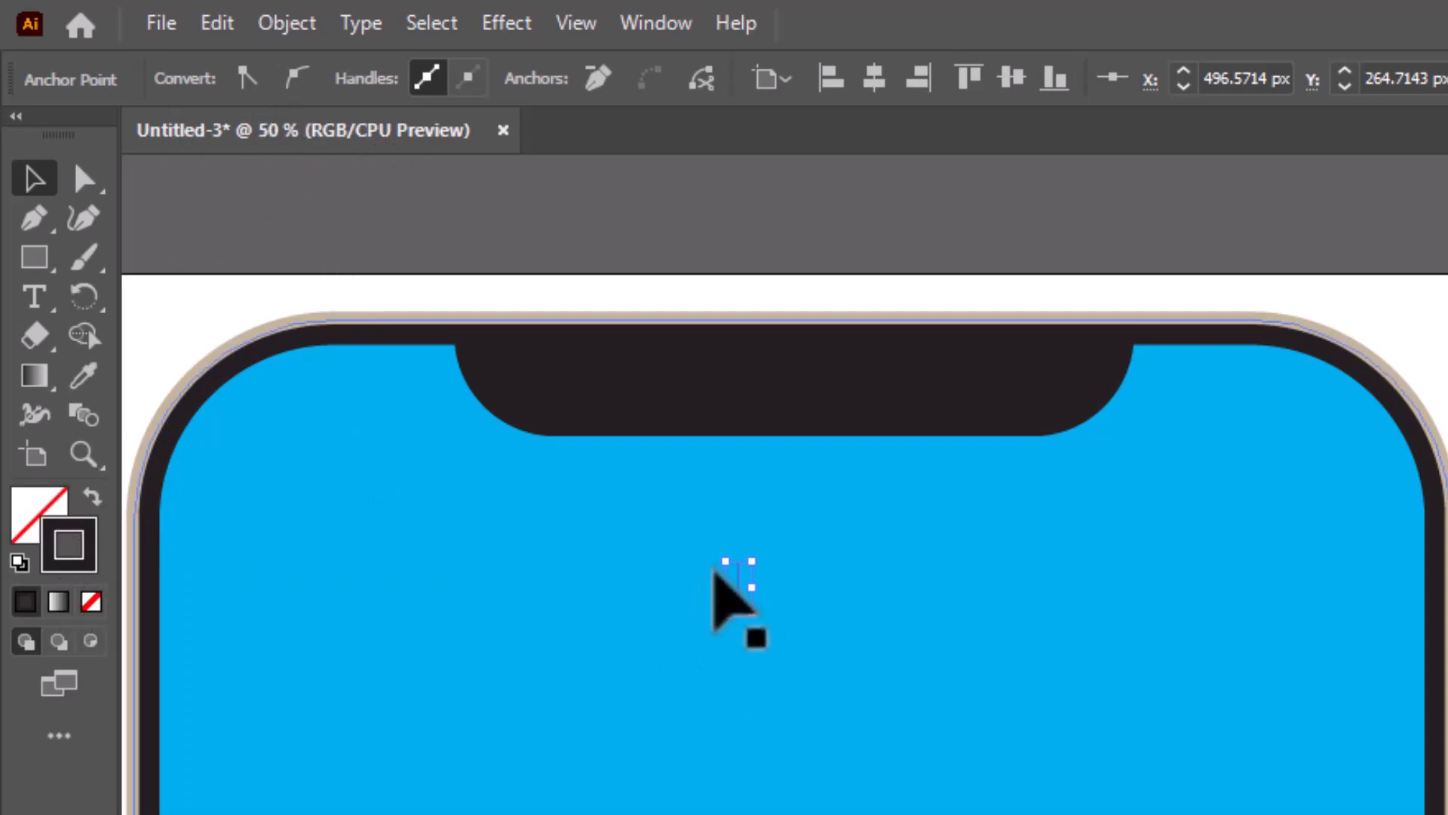
- Give the short vertical line a 10 pt stroke with a round cap and round corner join
left_click(737, 584)
scroll(738, 588, "up", 1)
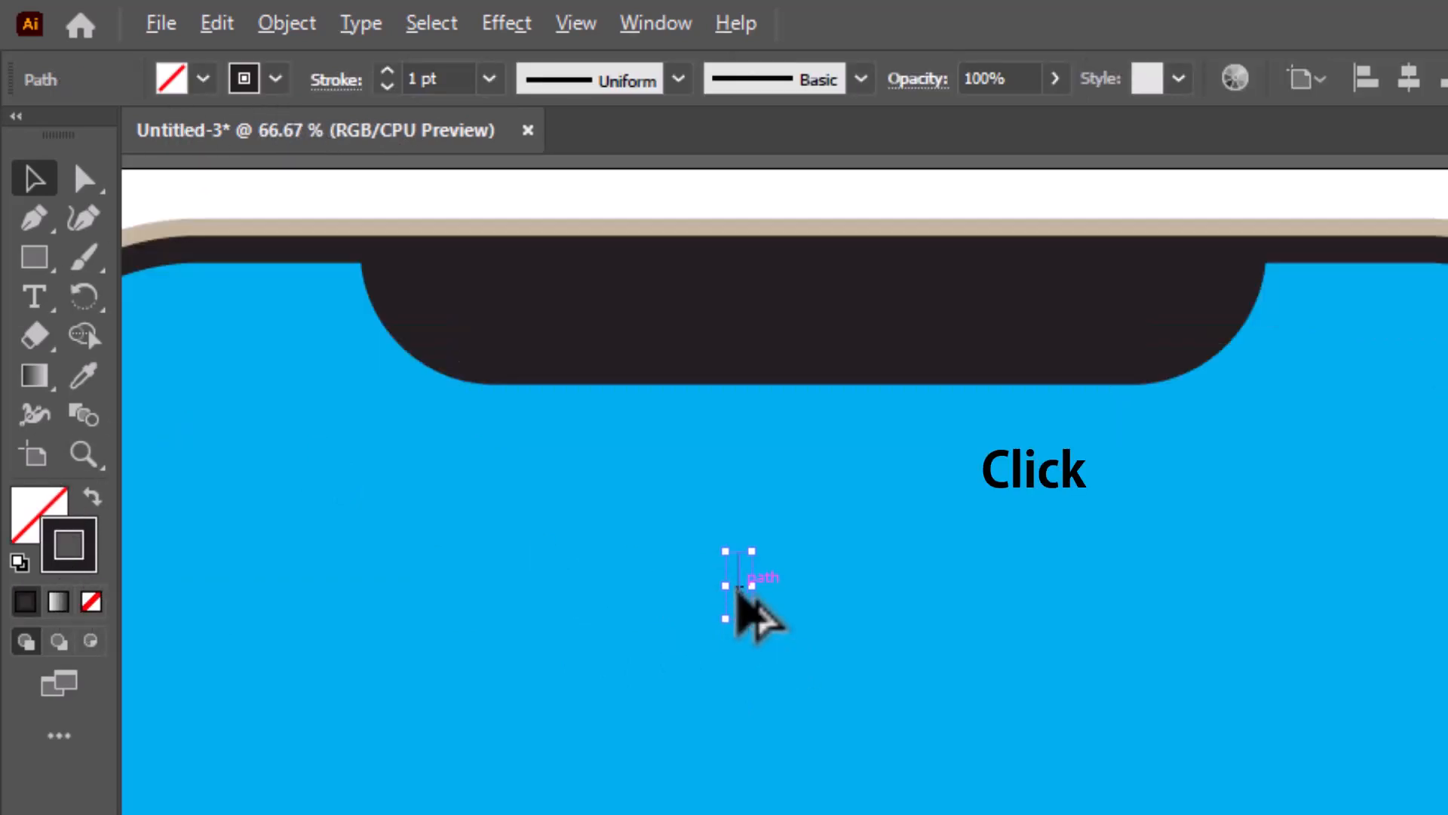
scroll(739, 603, "up", 1)
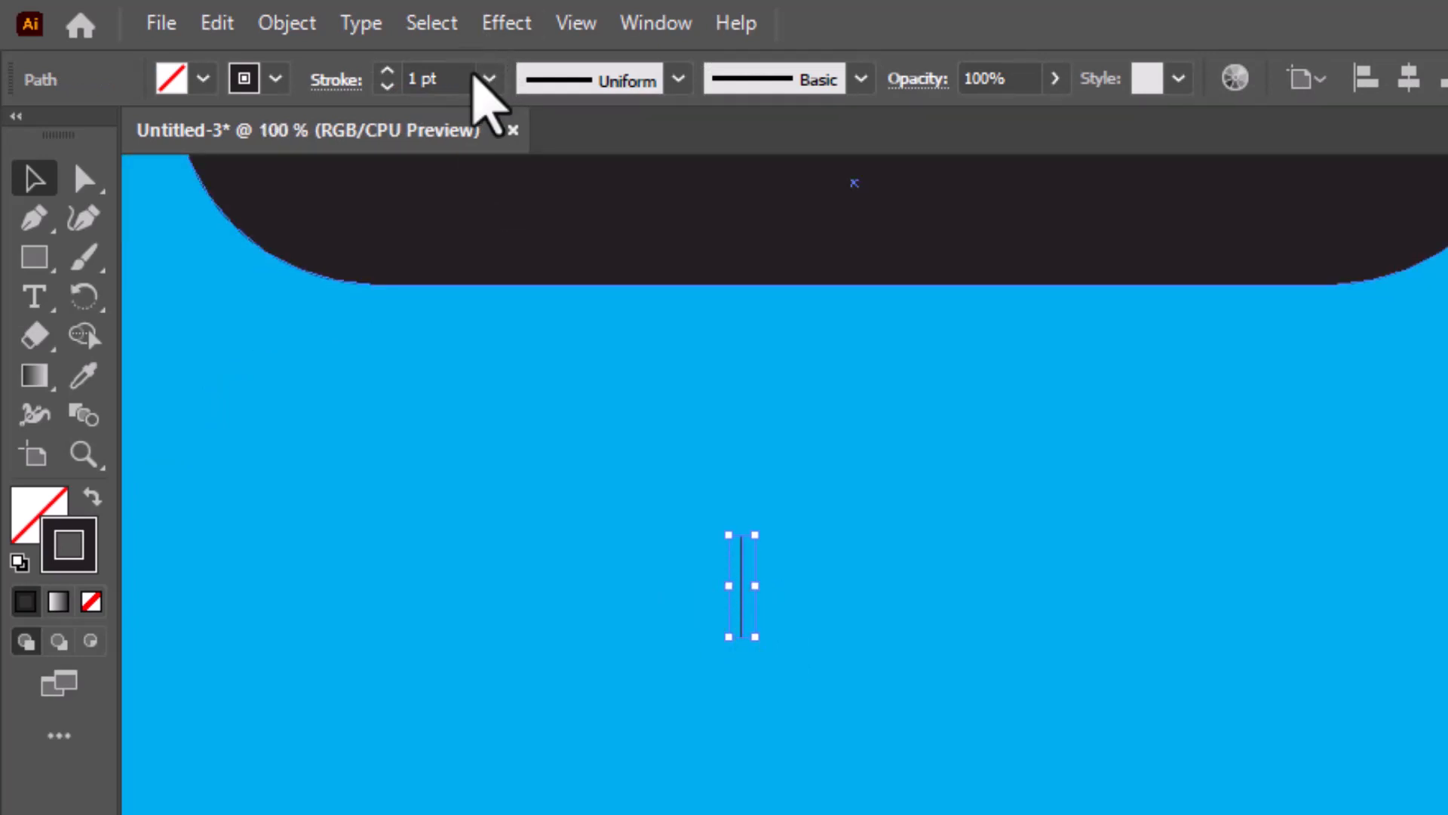
left_click(489, 79)
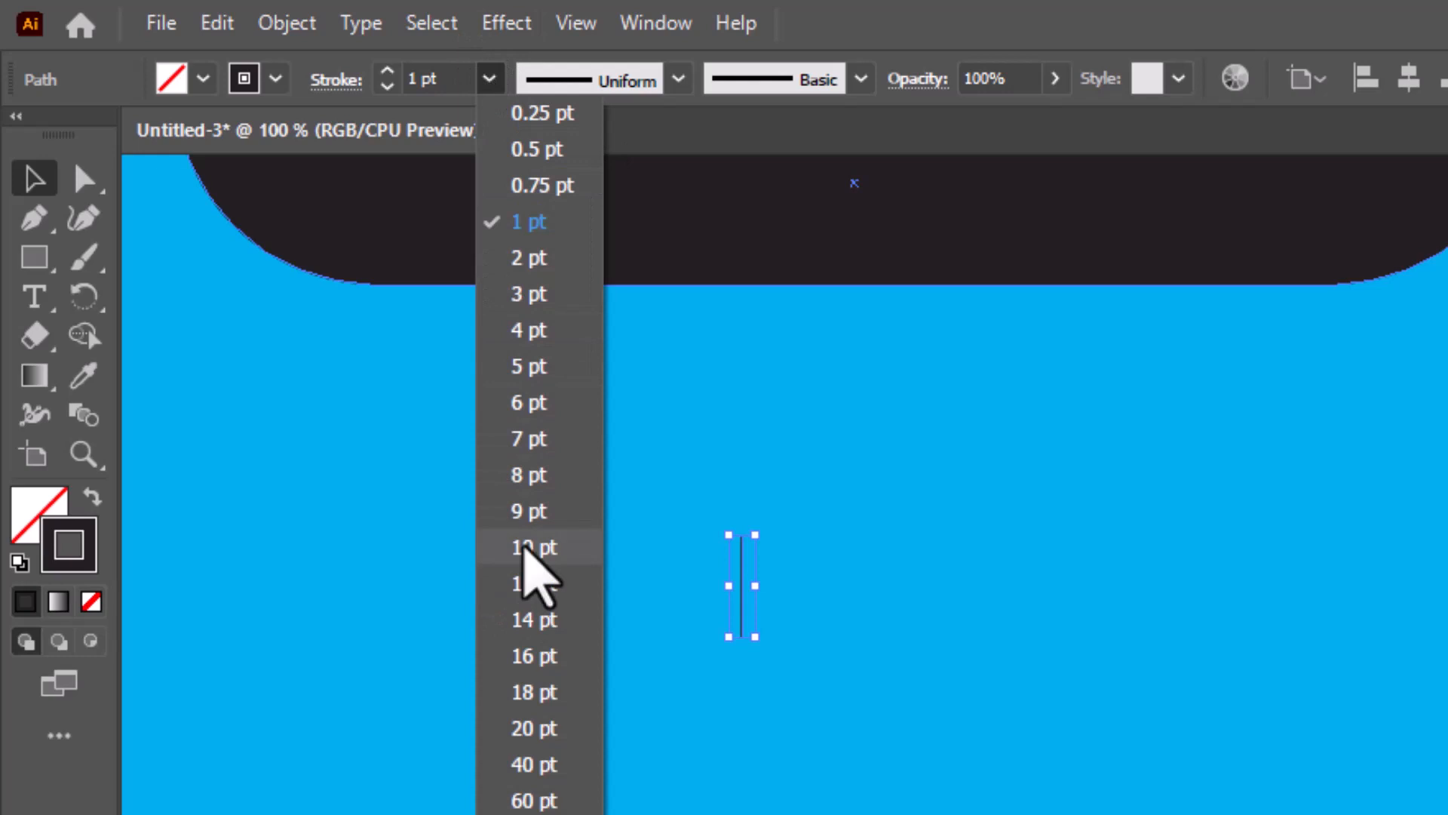
left_click(532, 547)
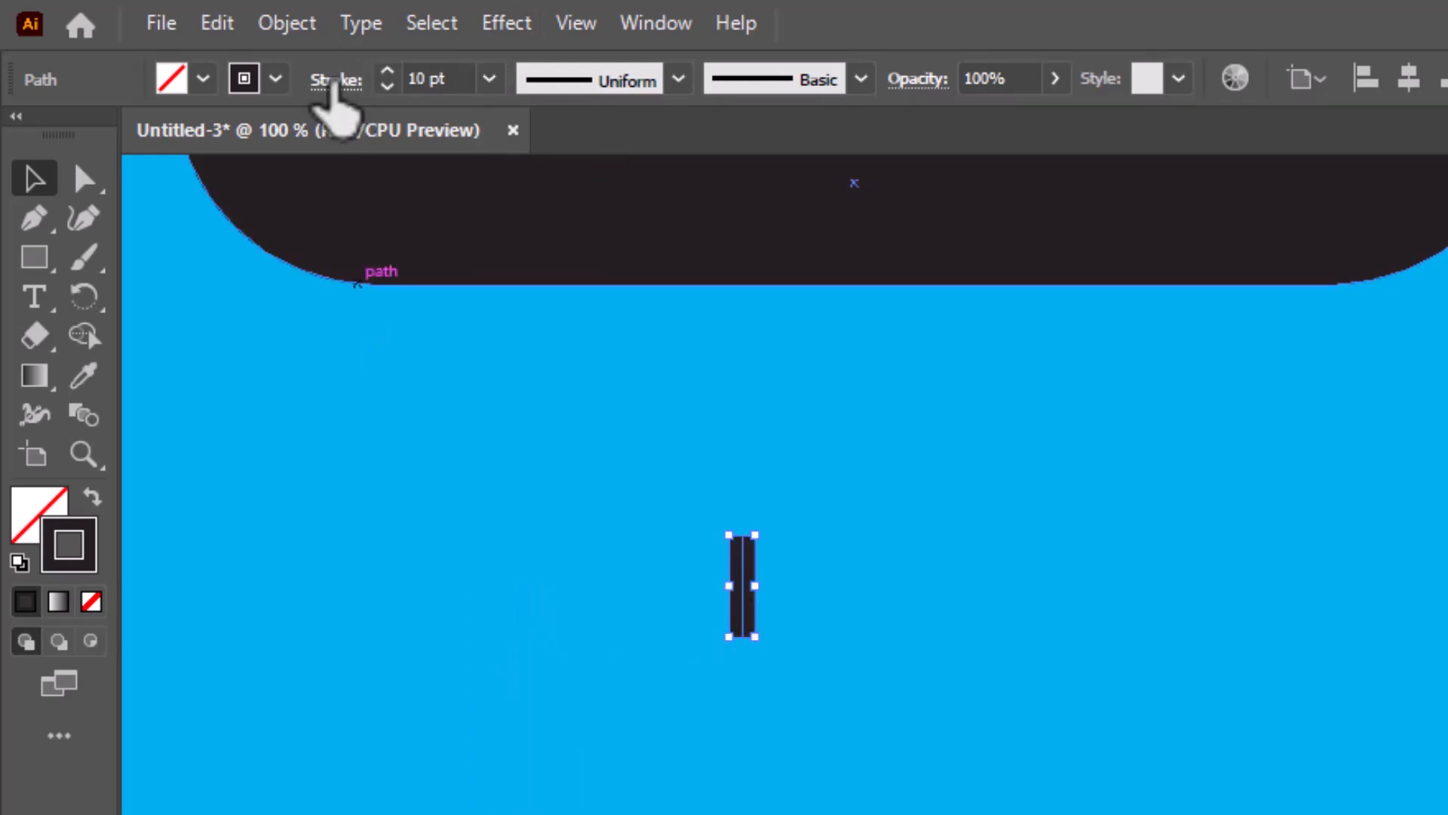
left_click(334, 80)
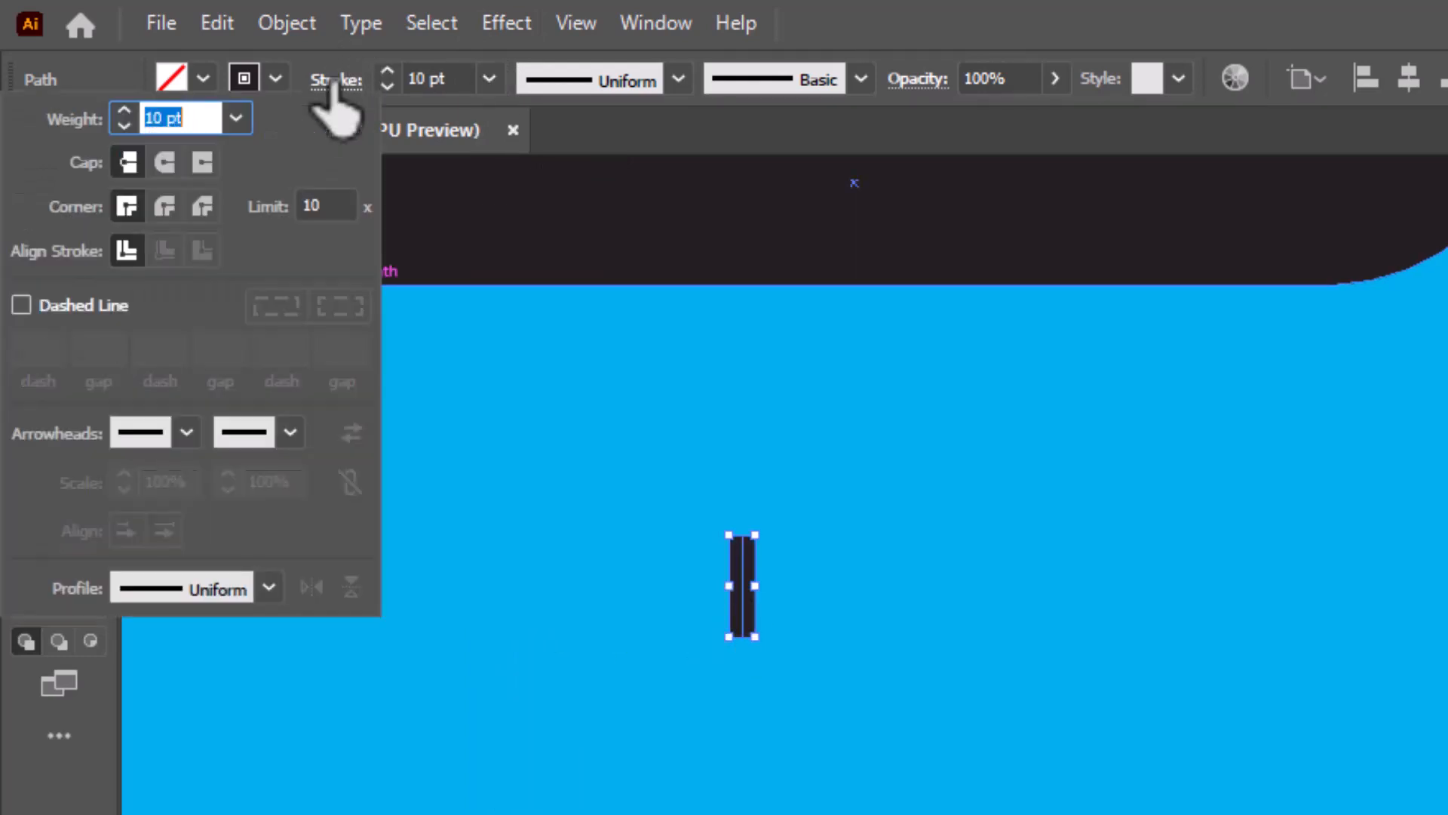
left_click(165, 206)
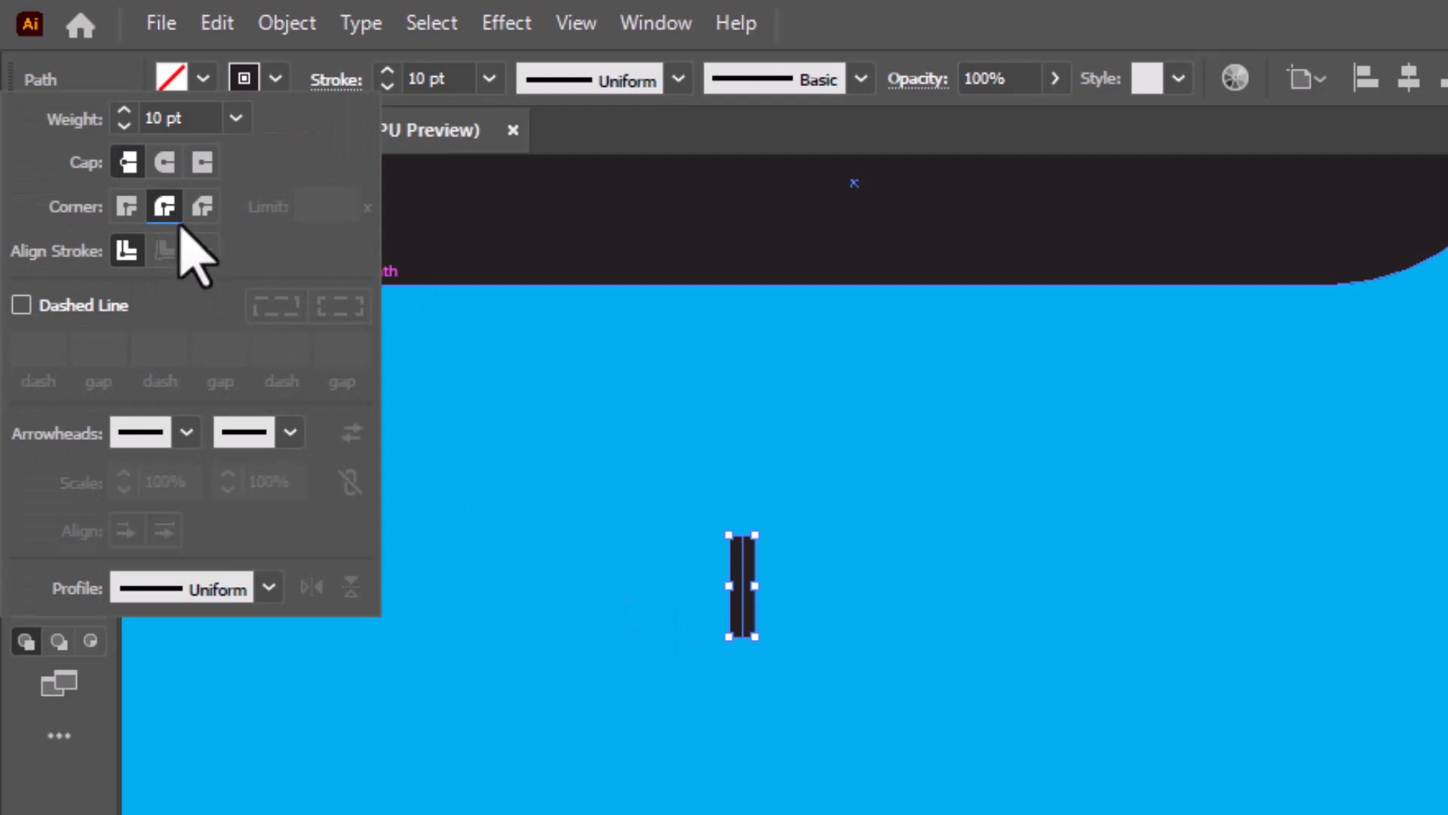
left_click(164, 162)
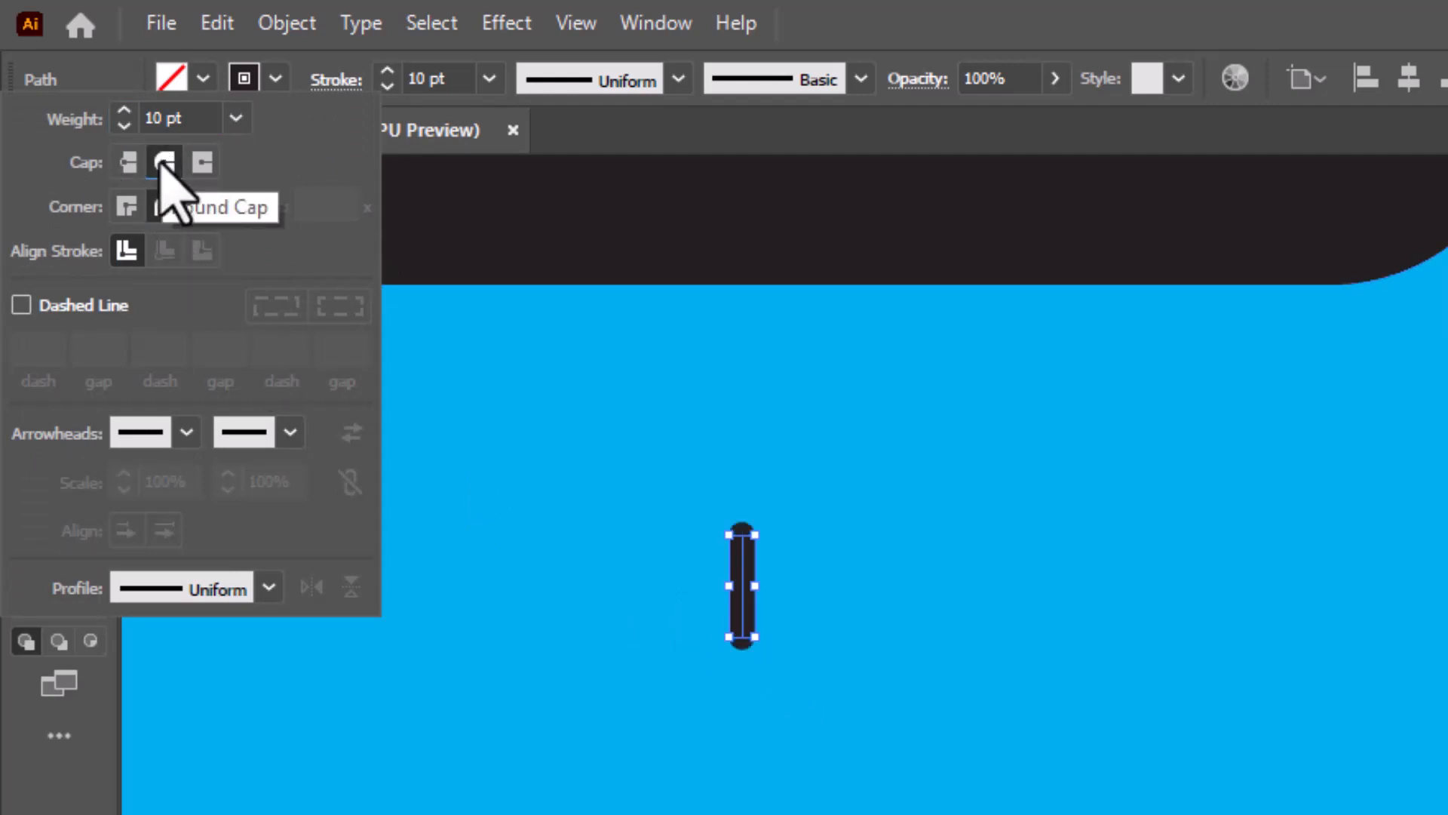
left_click(163, 214)
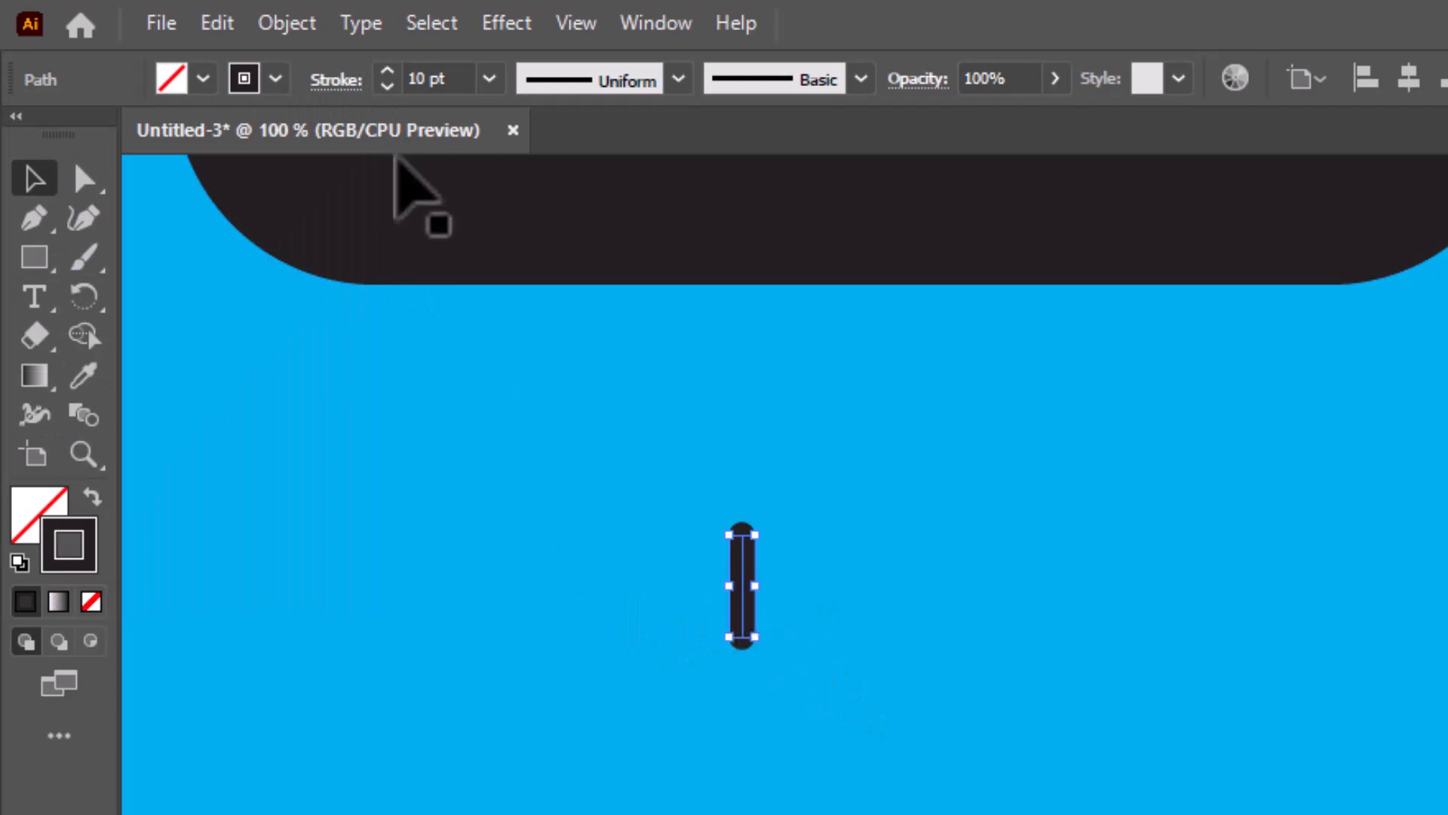
- Start a Transform effect on the thick line with 3 copies, each moved 22 px horizontally
left_click(504, 23)
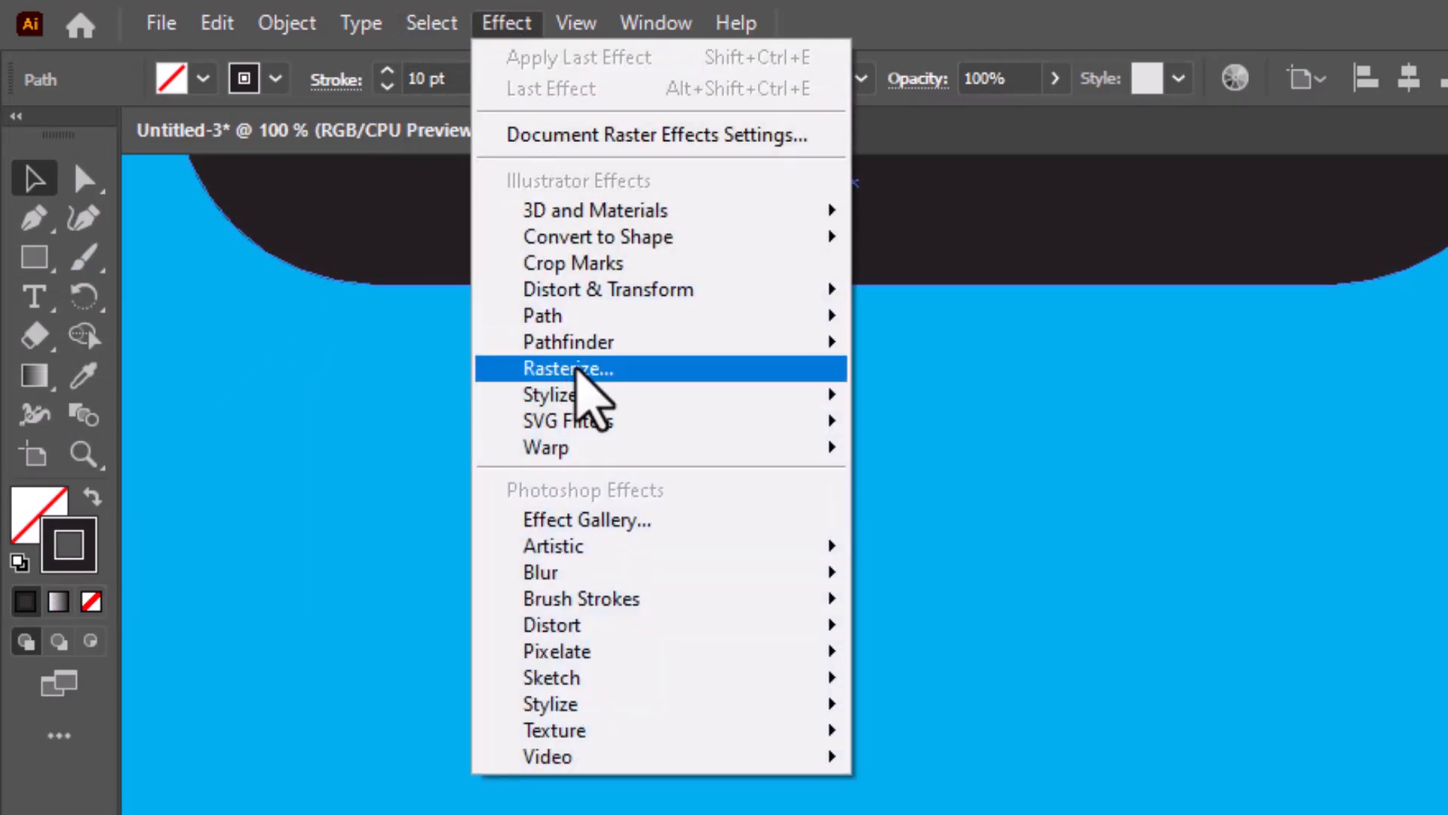
mouse_move(663, 292)
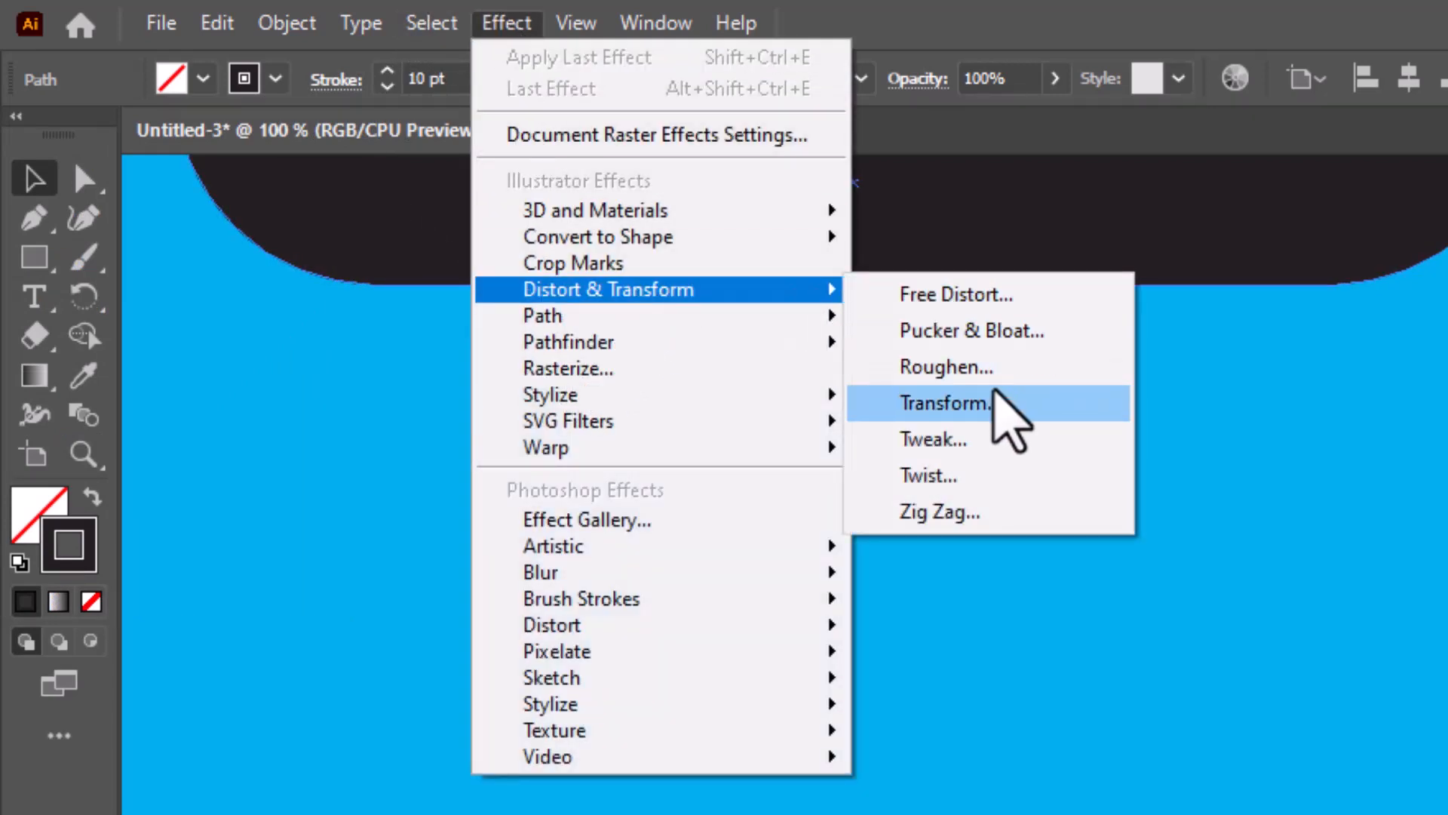
left_click(988, 403)
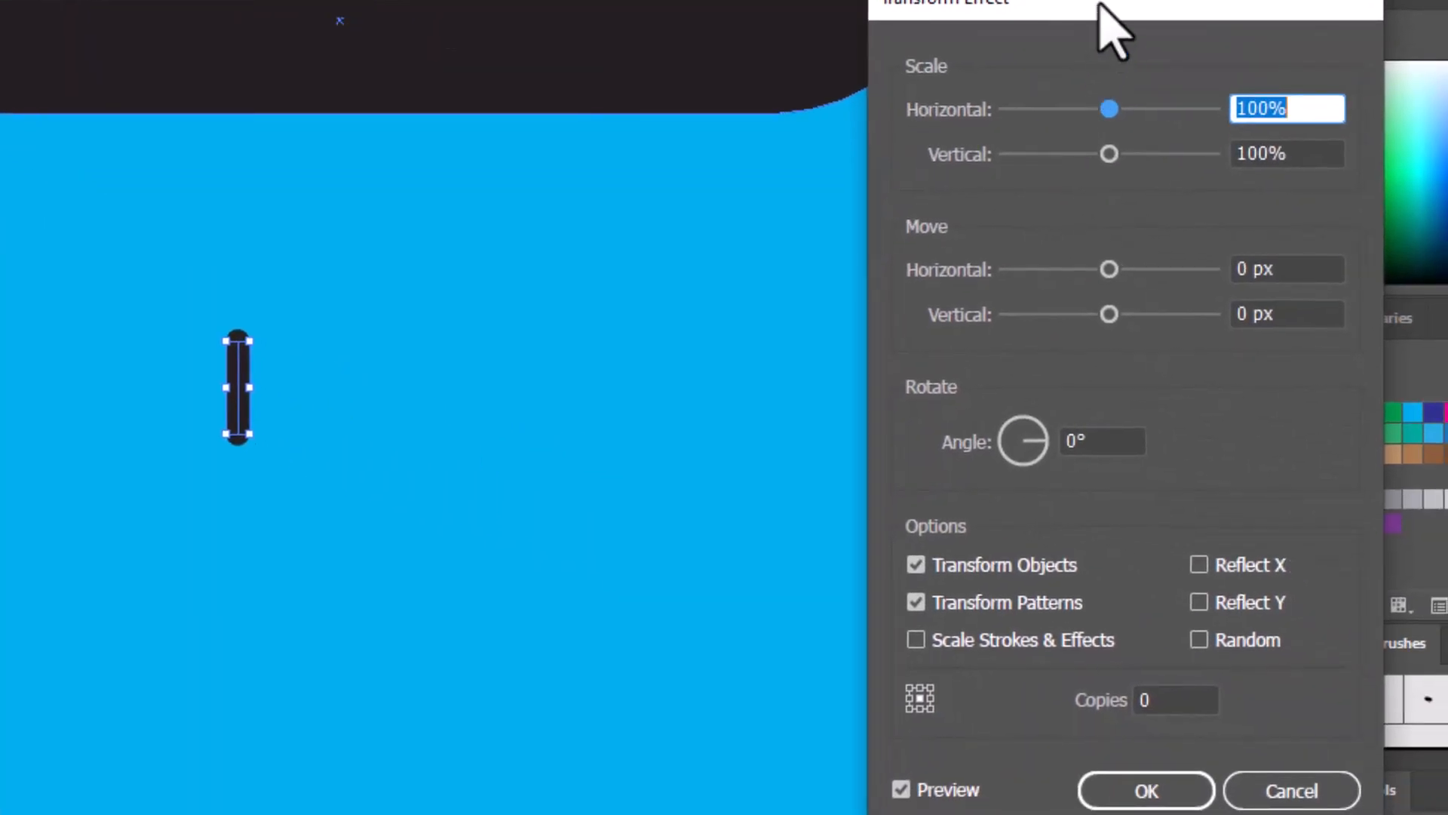
left_click_drag(1099, 3, 801, 25)
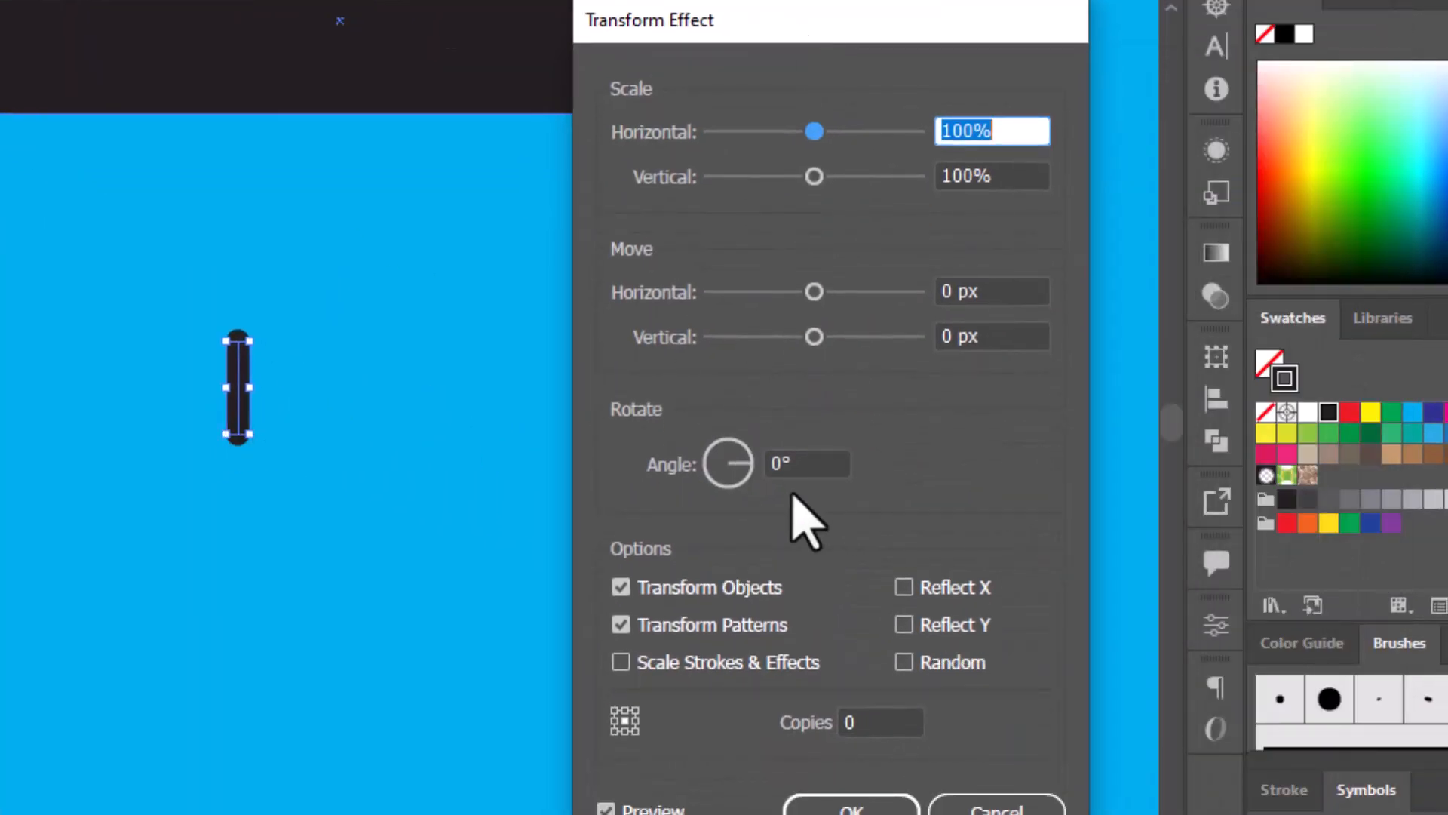
left_click(873, 713)
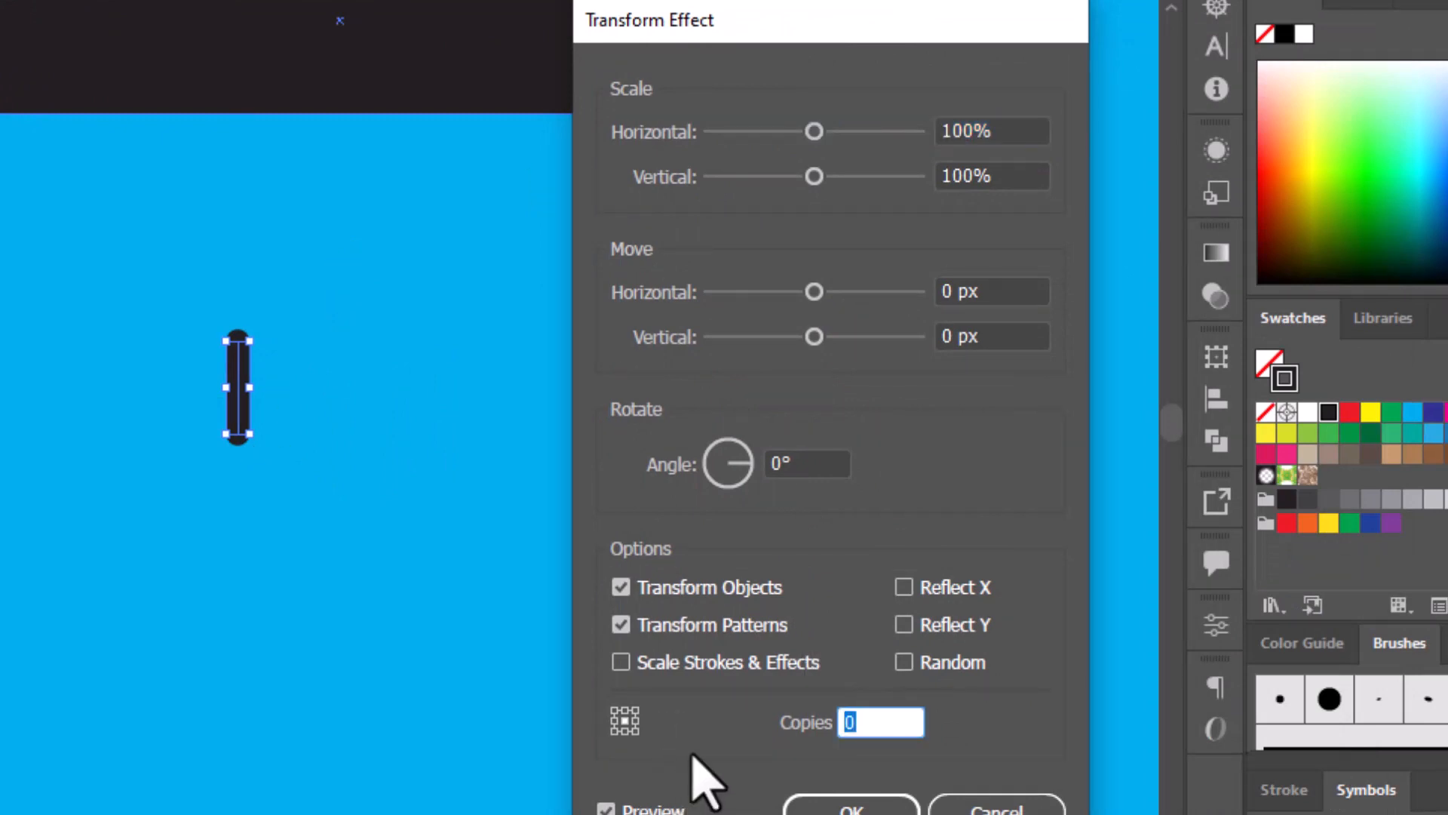
type("3")
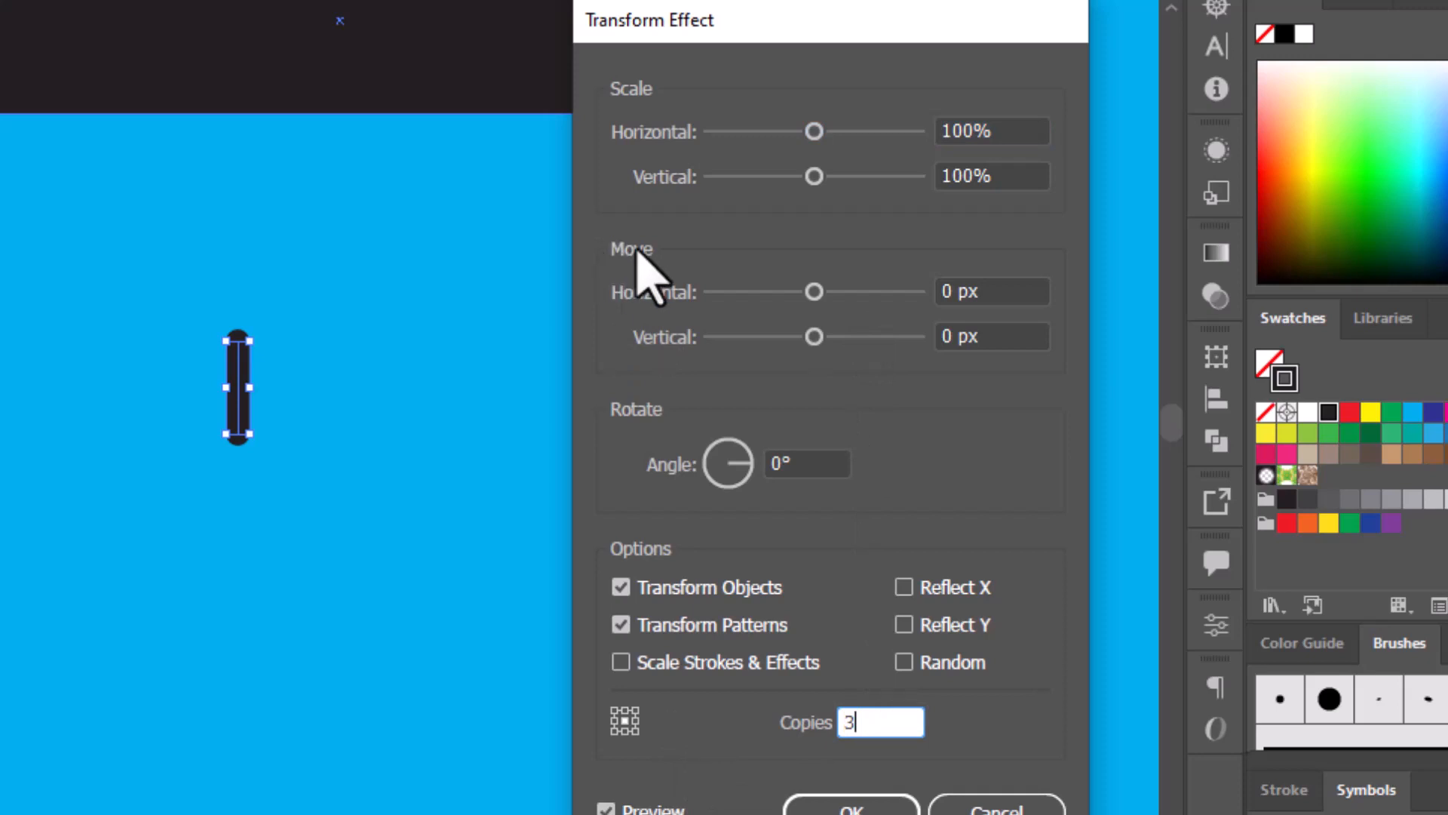
left_click_drag(815, 292, 845, 298)
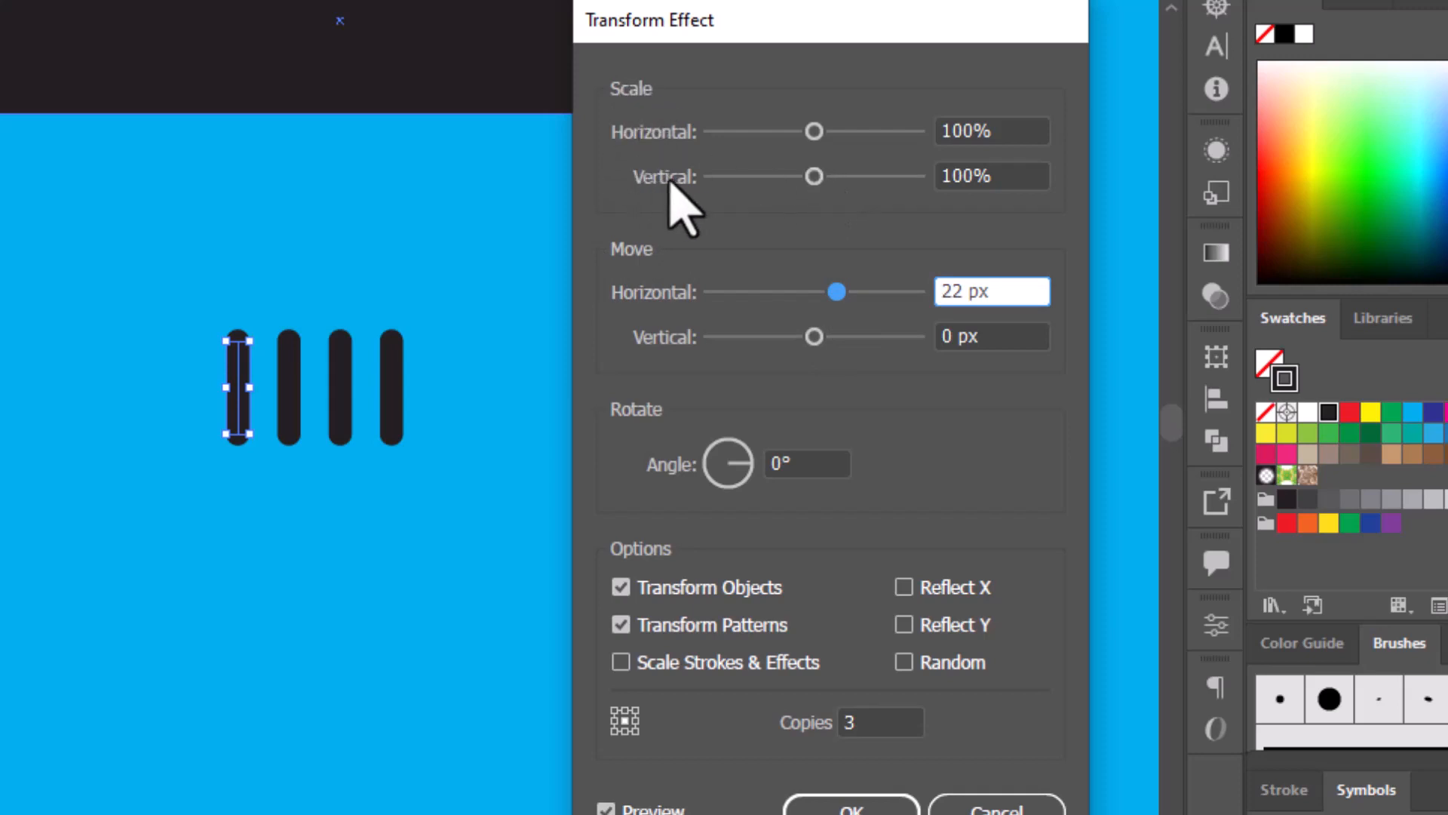
- Set the Transform effect's vertical scale to 124% and its horizontal move to 15 px
left_click_drag(815, 178, 842, 179)
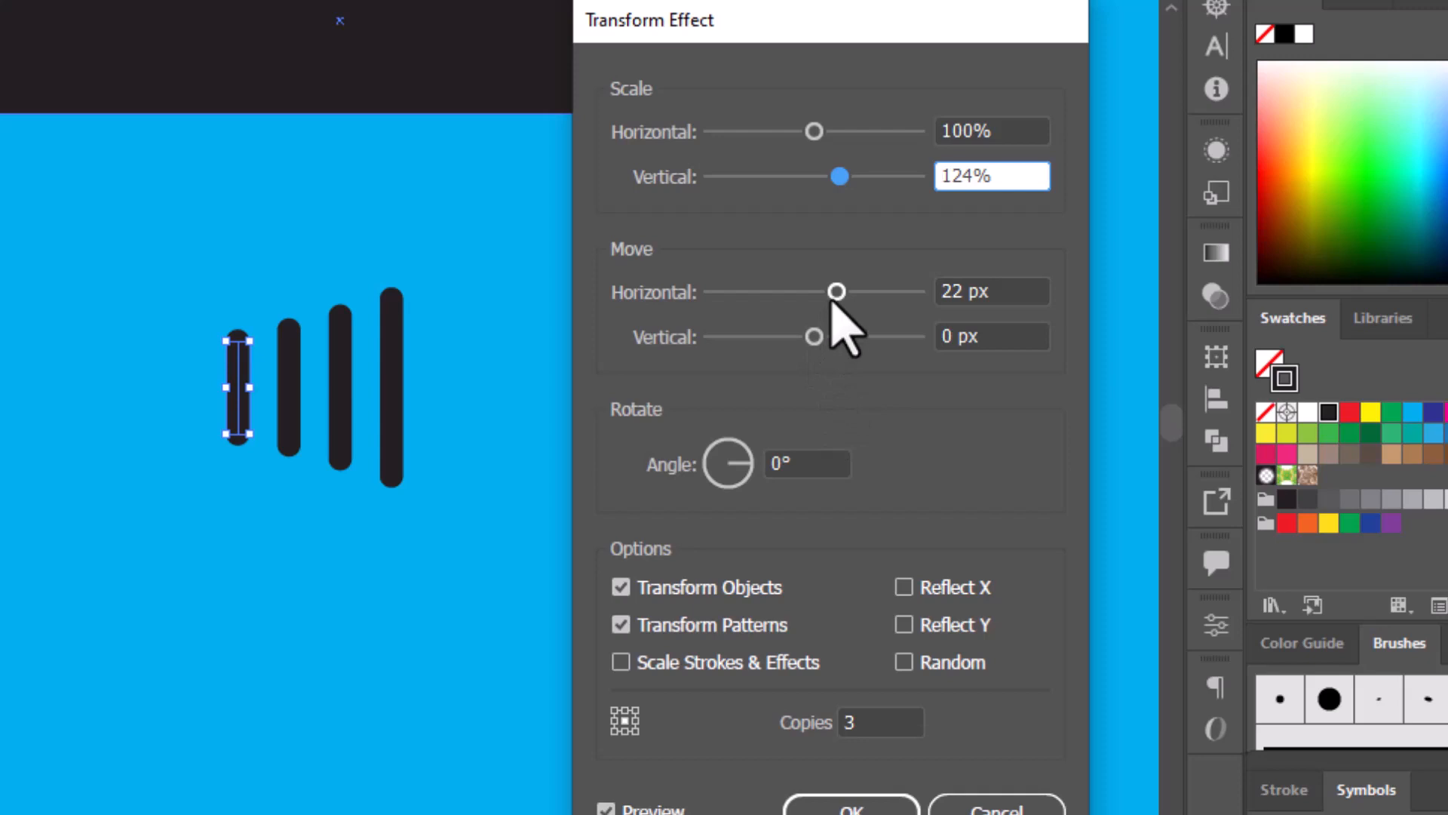
left_click(834, 299)
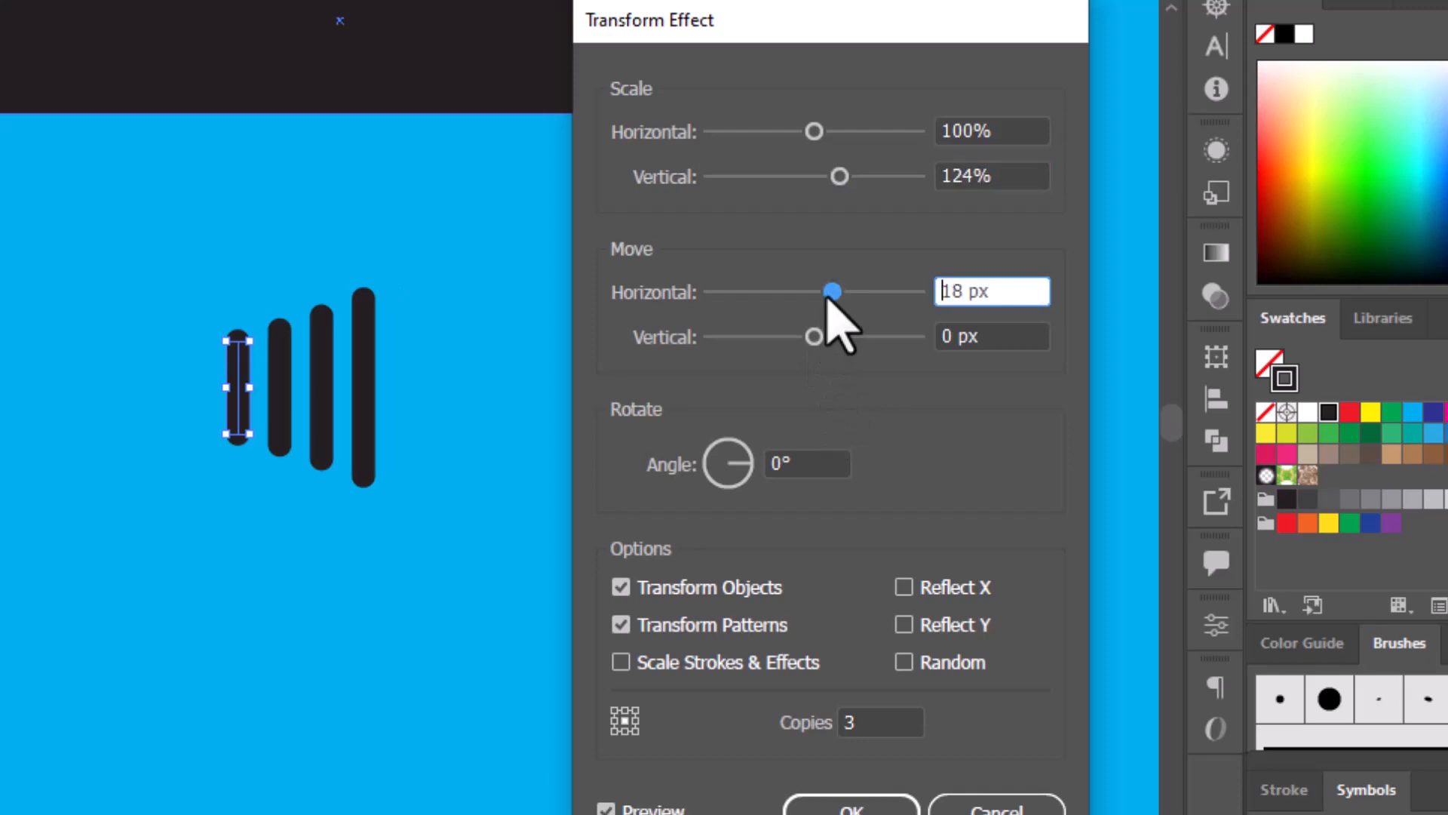
left_click_drag(831, 296, 832, 297)
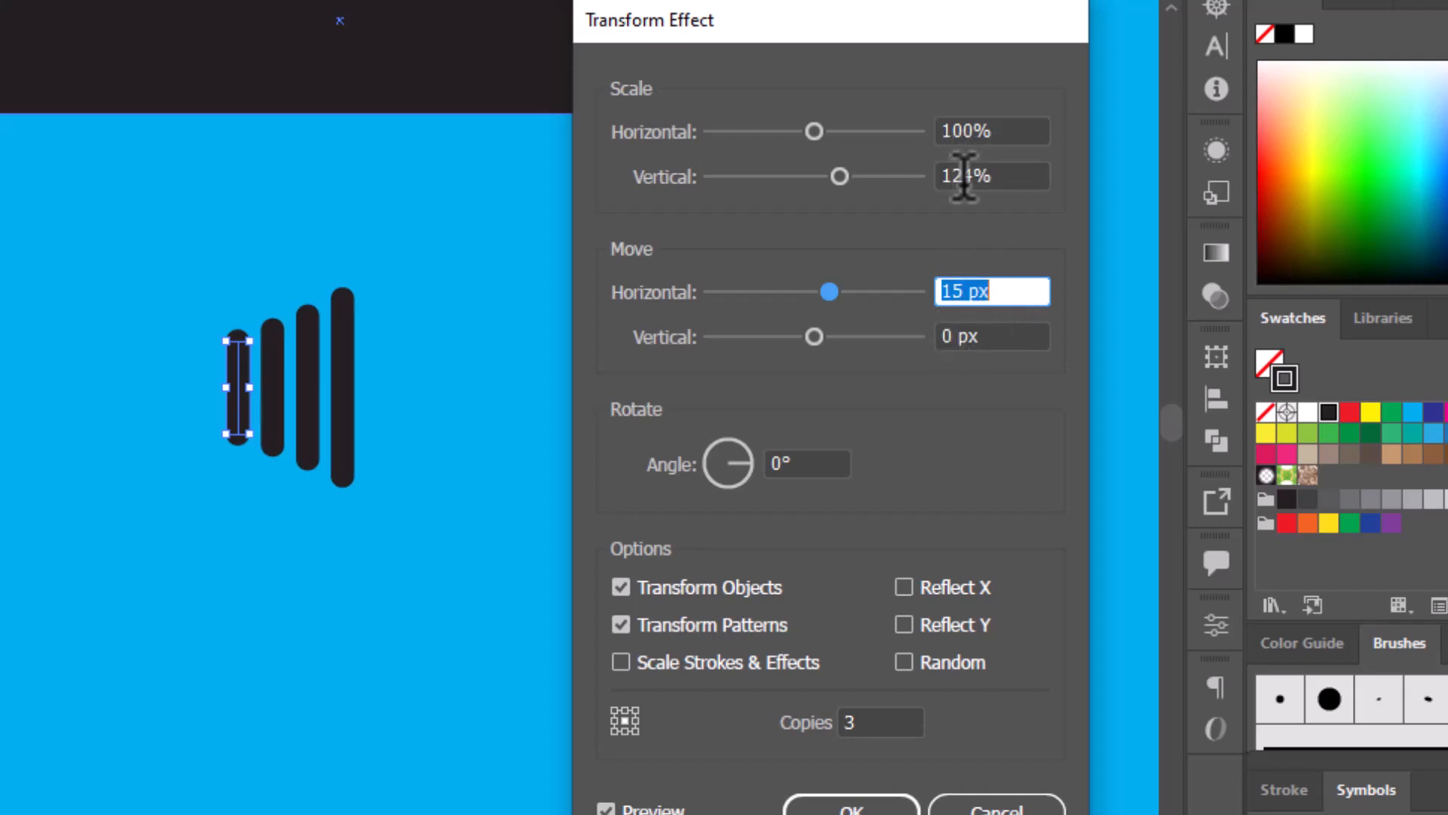
- Reduce the Transform effect's vertical scale to 115% and apply it to the line
left_click(964, 177)
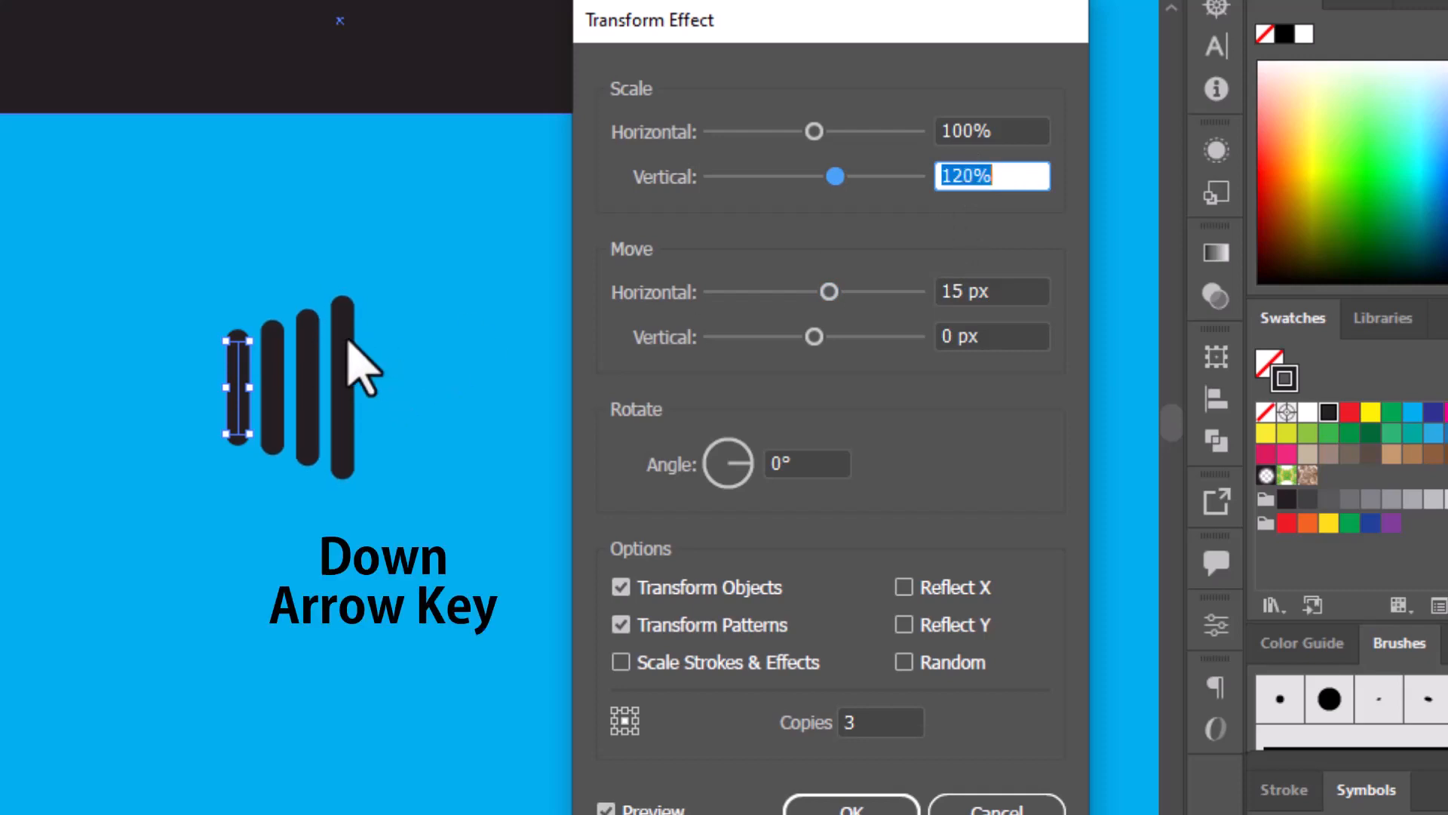
key("Down")
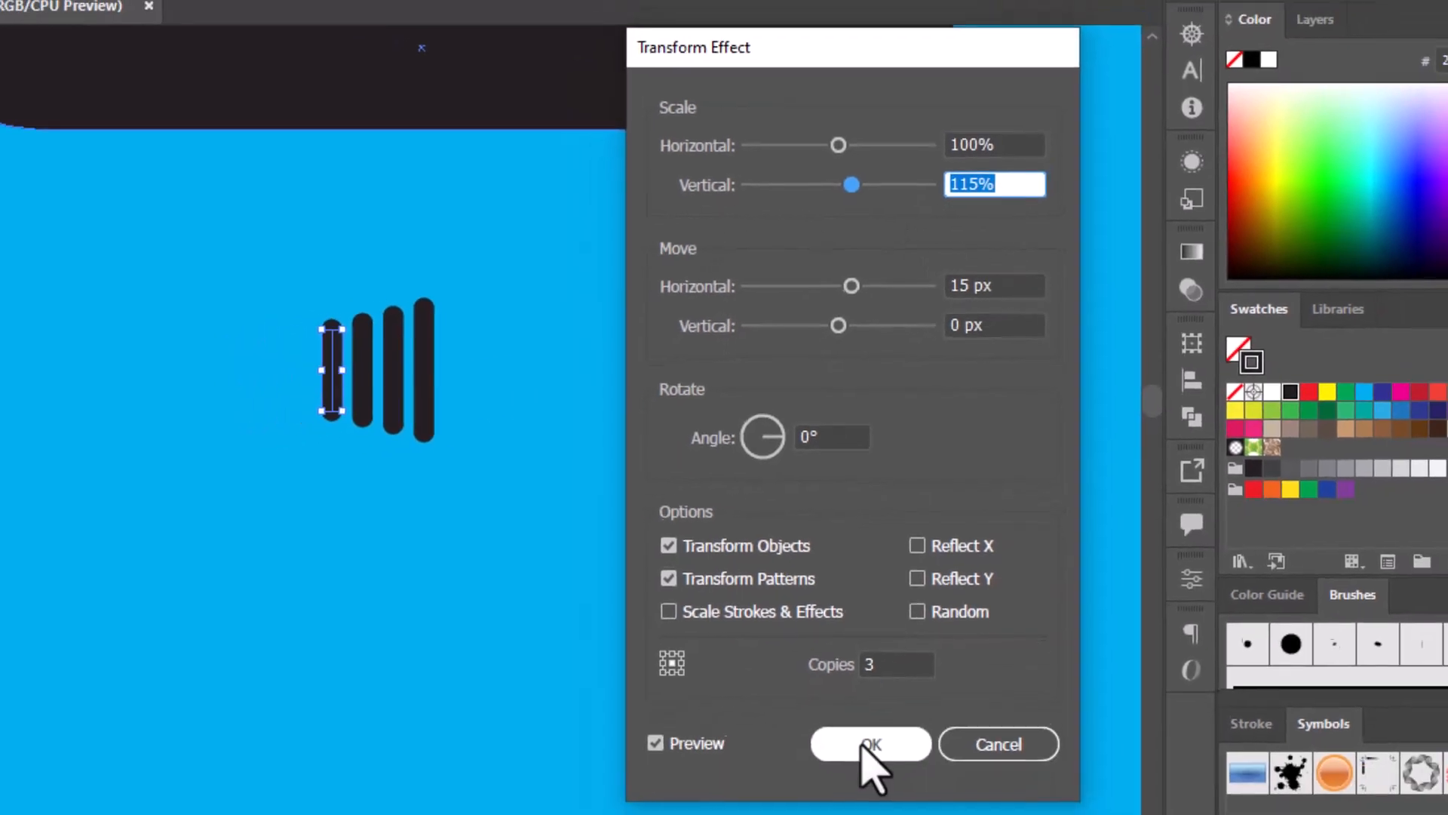
left_click(867, 754)
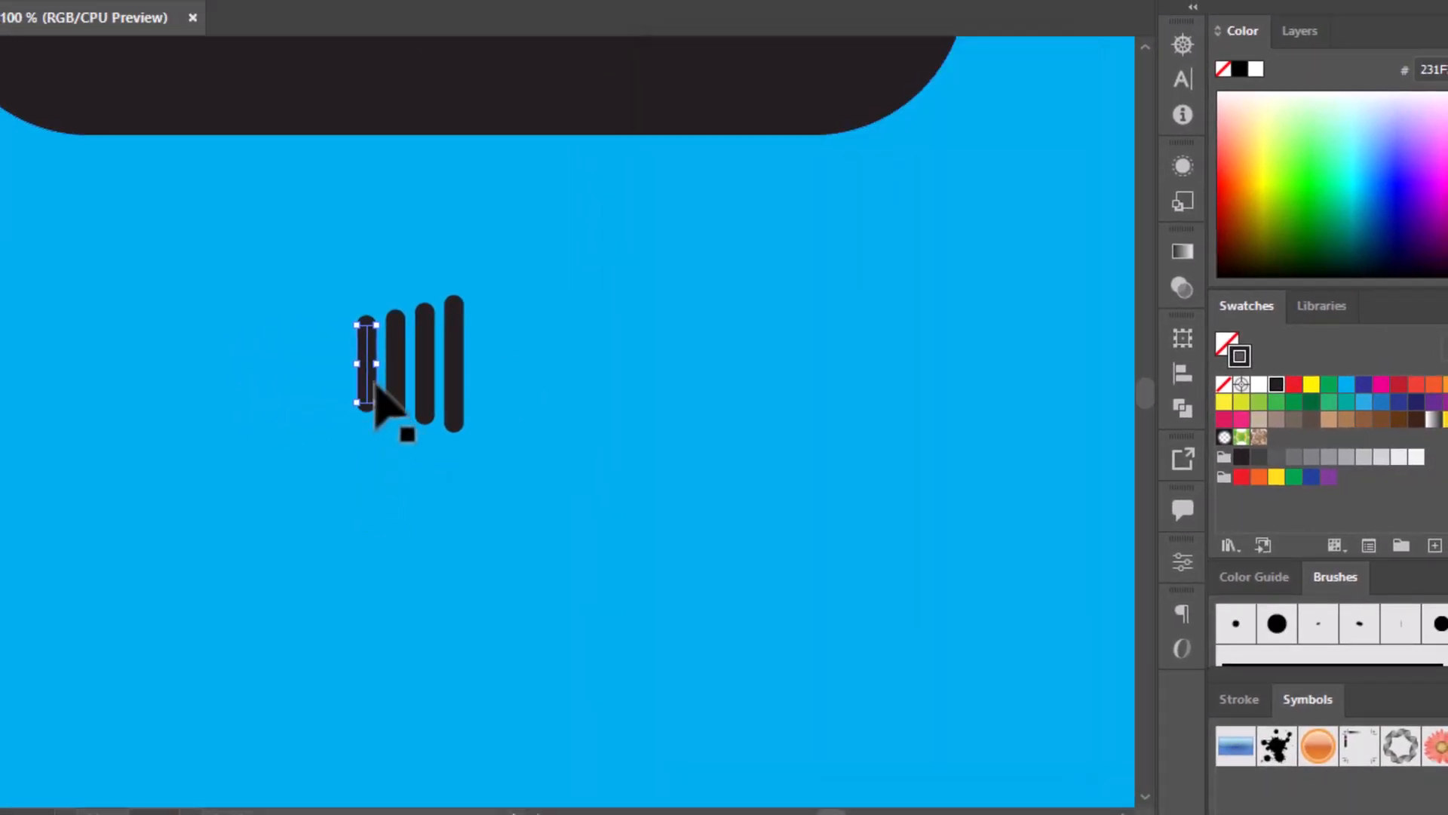
- Move the set of four signal bars up beside the right edge of the phone's notch
key("ctrl+minus")
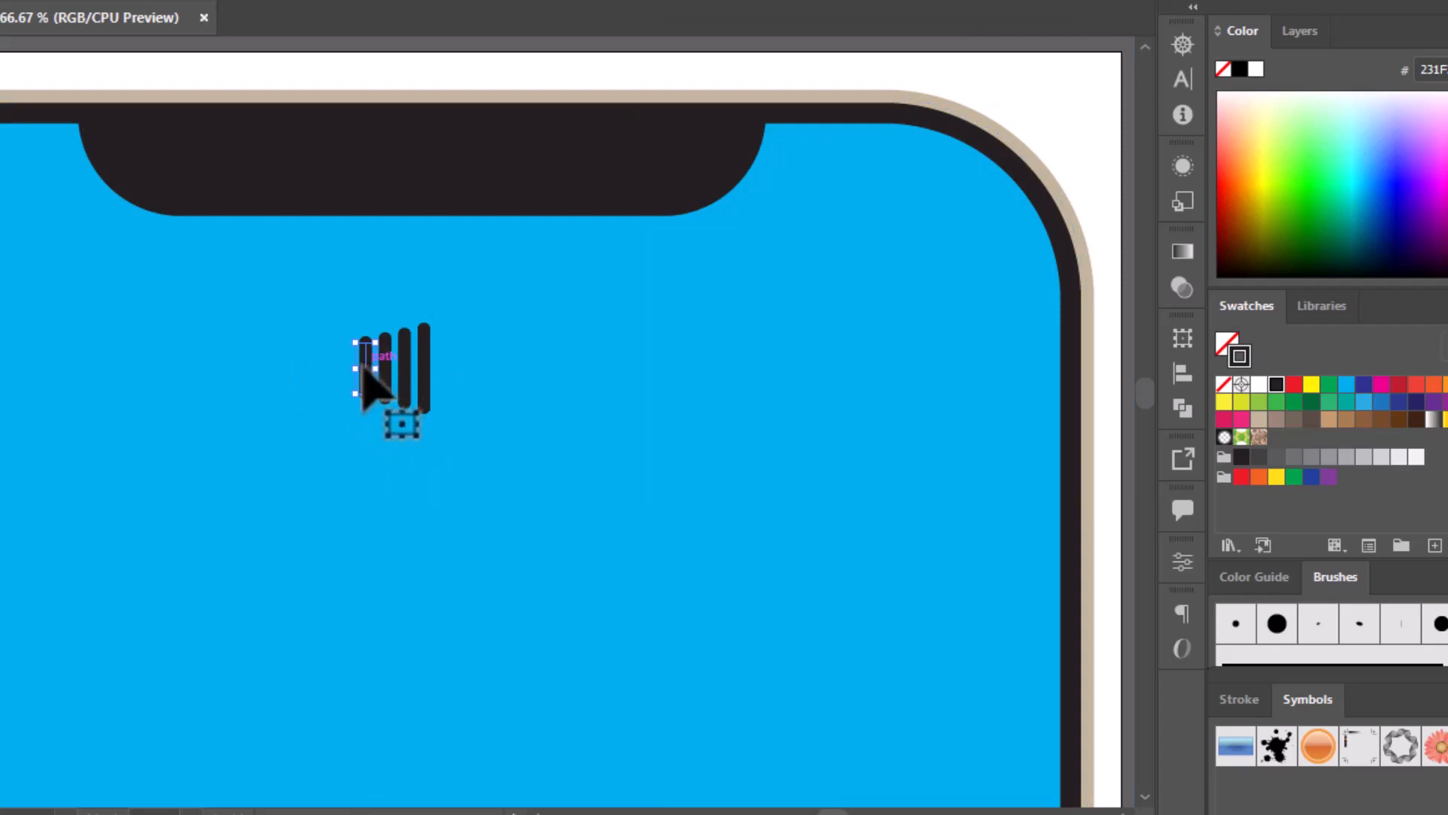
left_click_drag(371, 375, 766, 198)
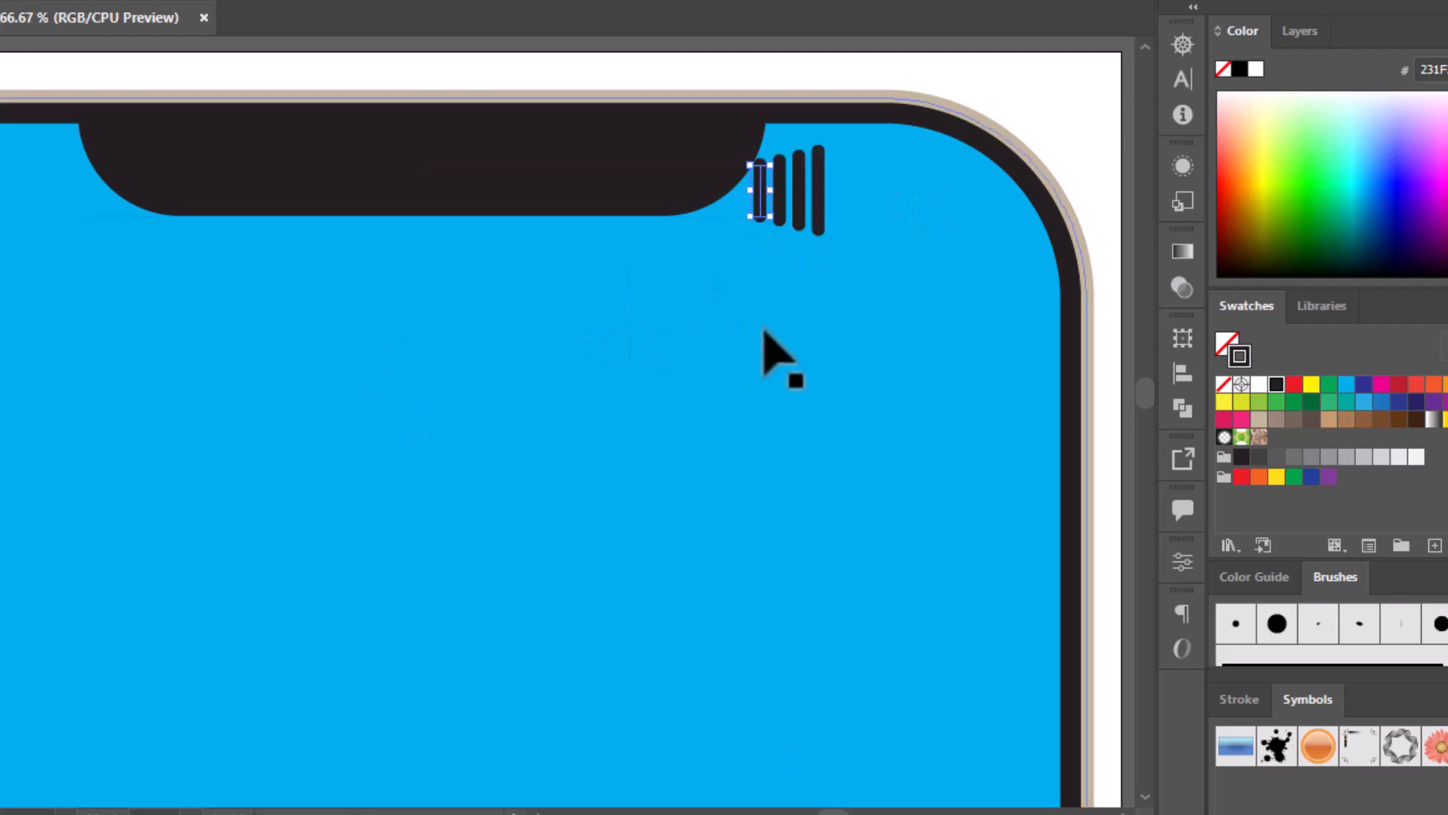
scroll(769, 195, "up", 2)
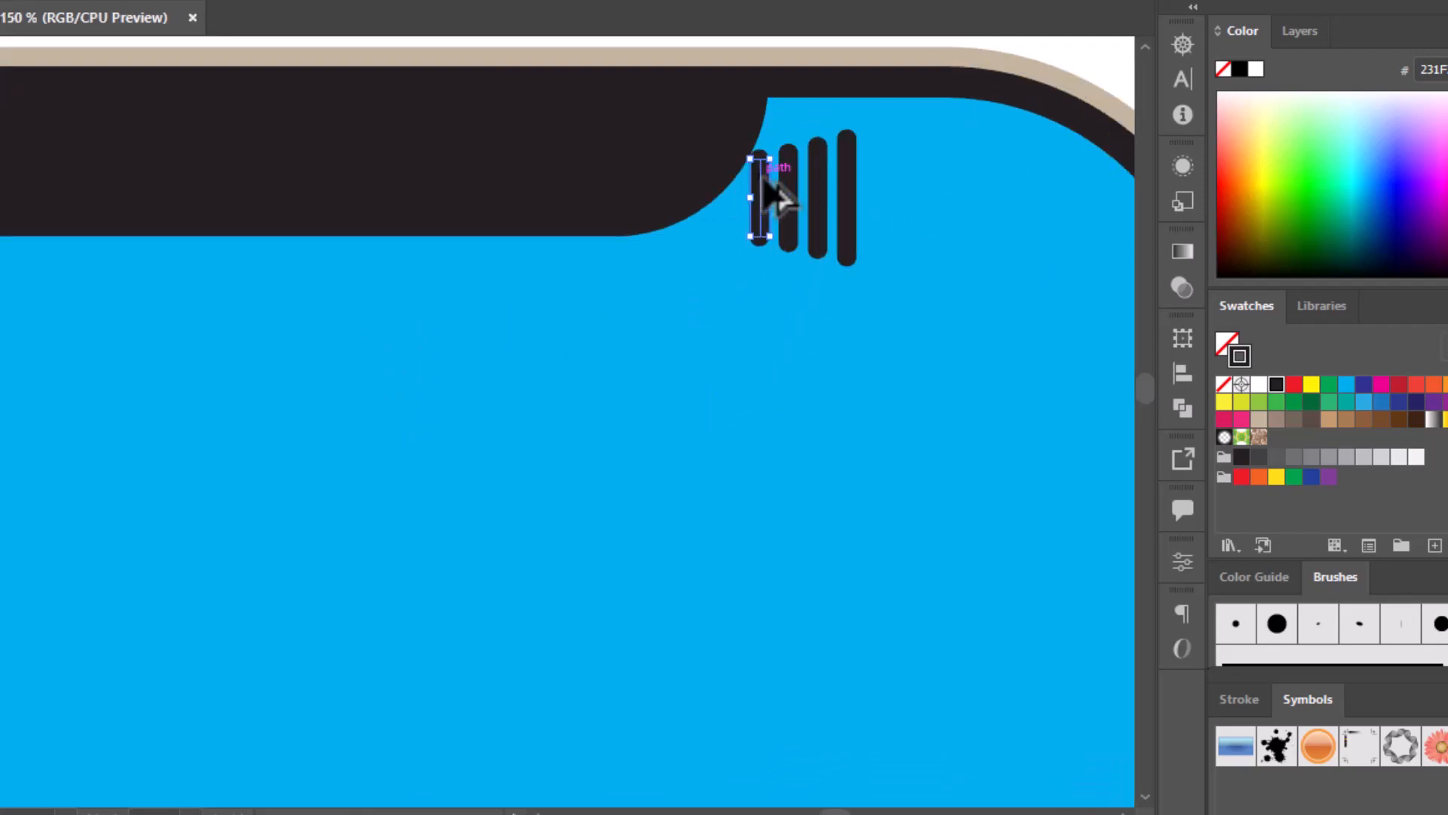
- Shorten the original line so all signal bars get smaller, and nudge them right, clear of the notch
left_click_drag(766, 151, 766, 162)
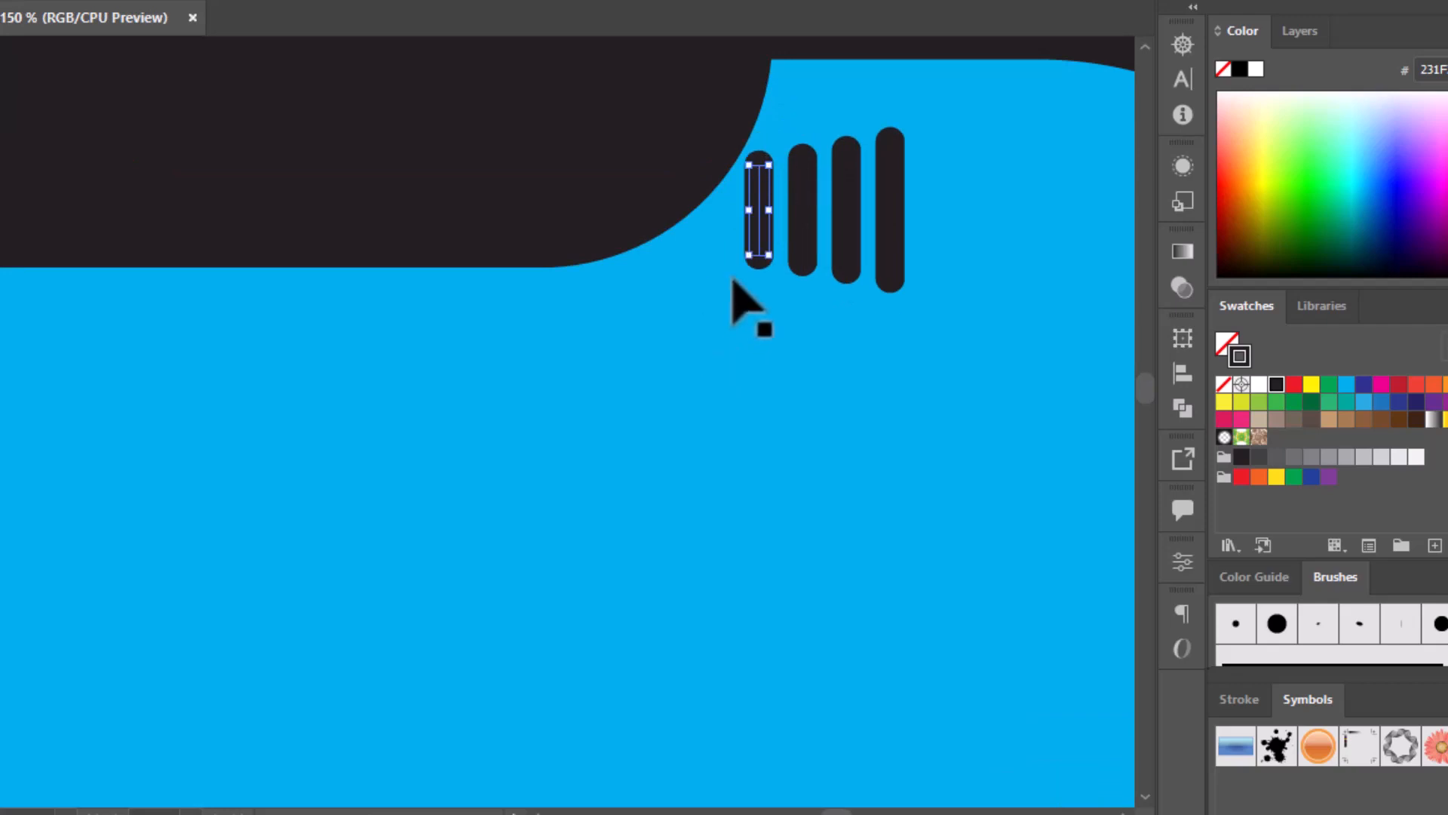
left_click_drag(766, 165, 747, 225)
scroll(717, 328, "down", 1)
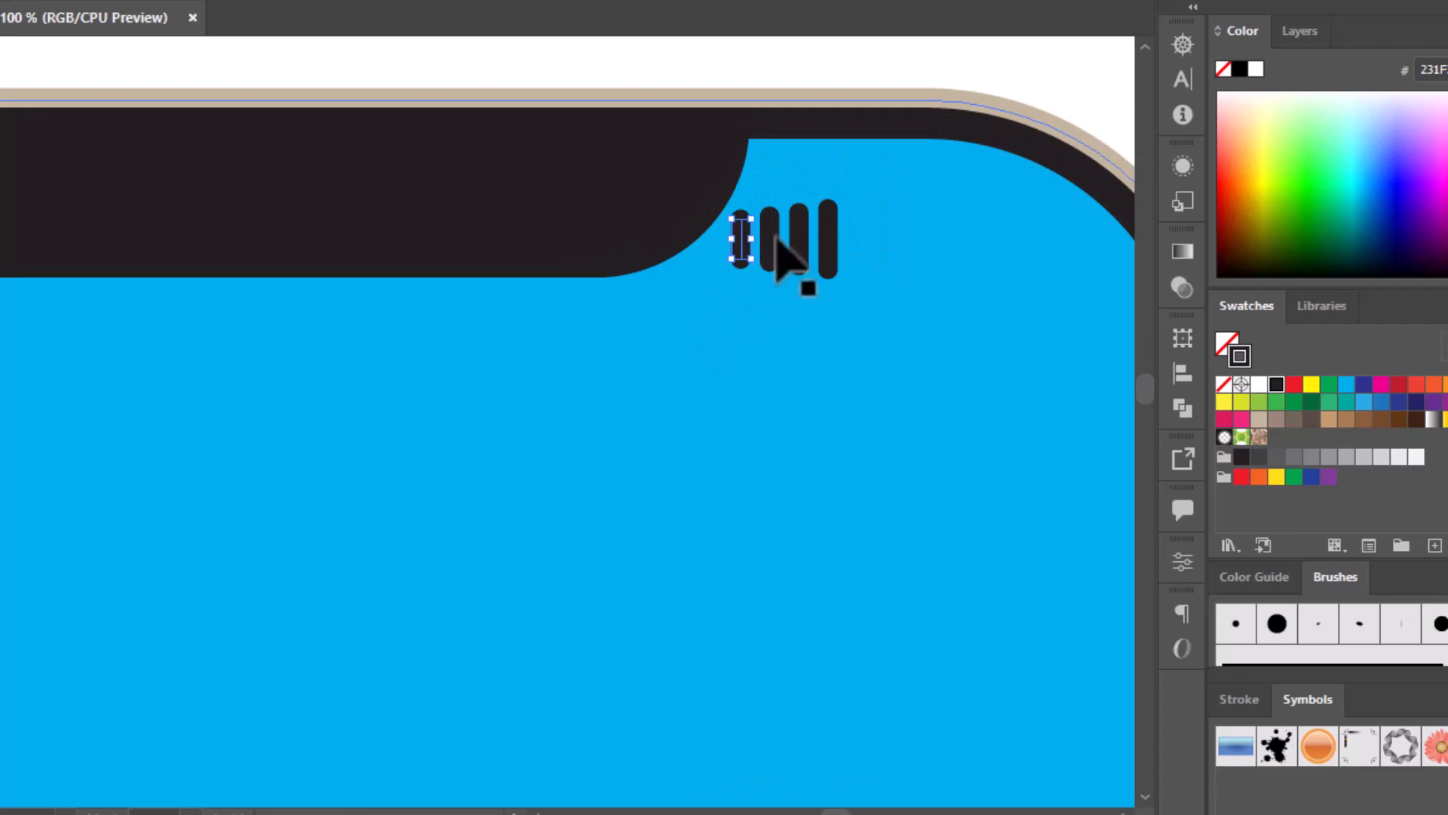
scroll(716, 308, "down", 1)
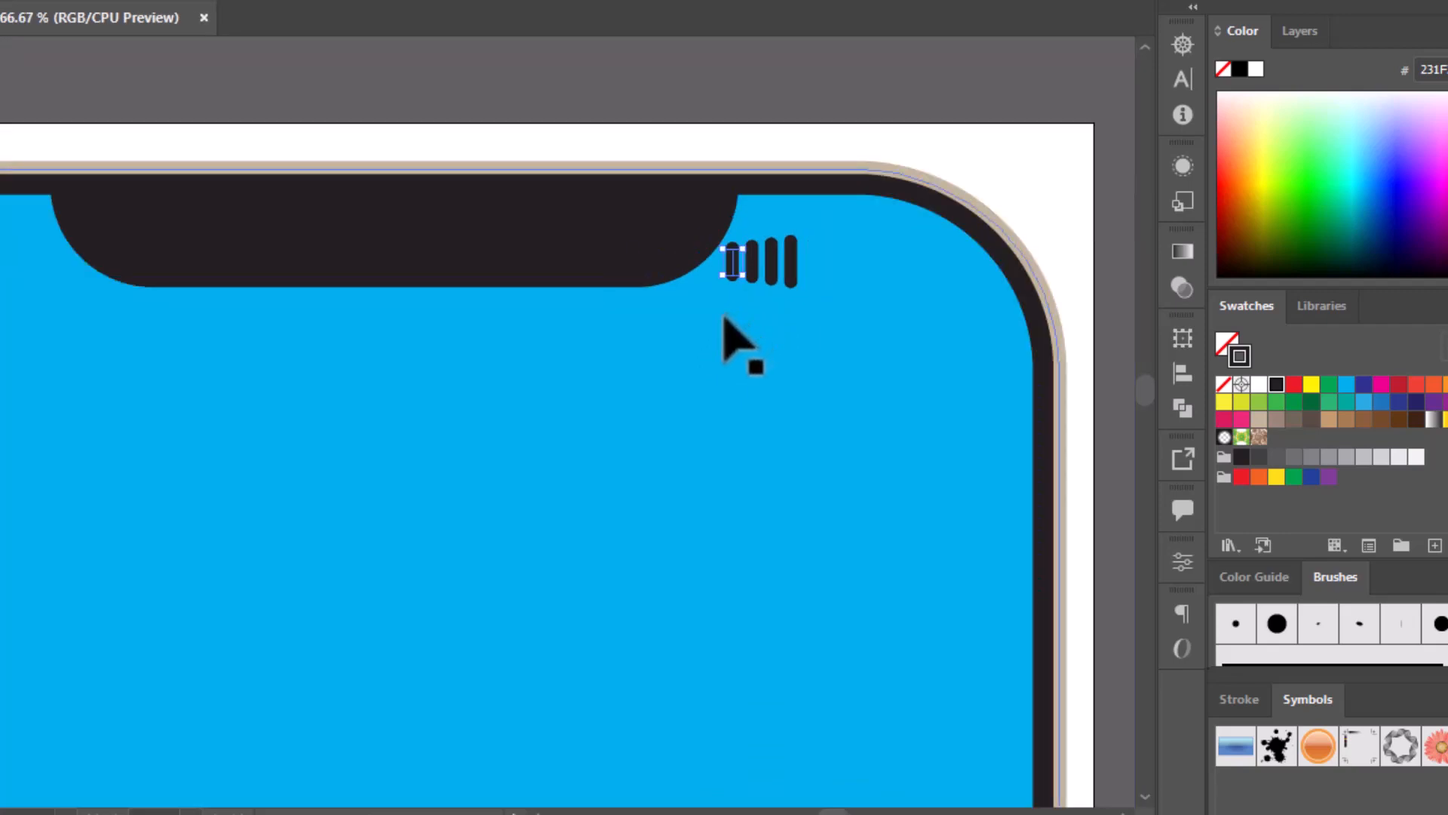
key("shift+Right")
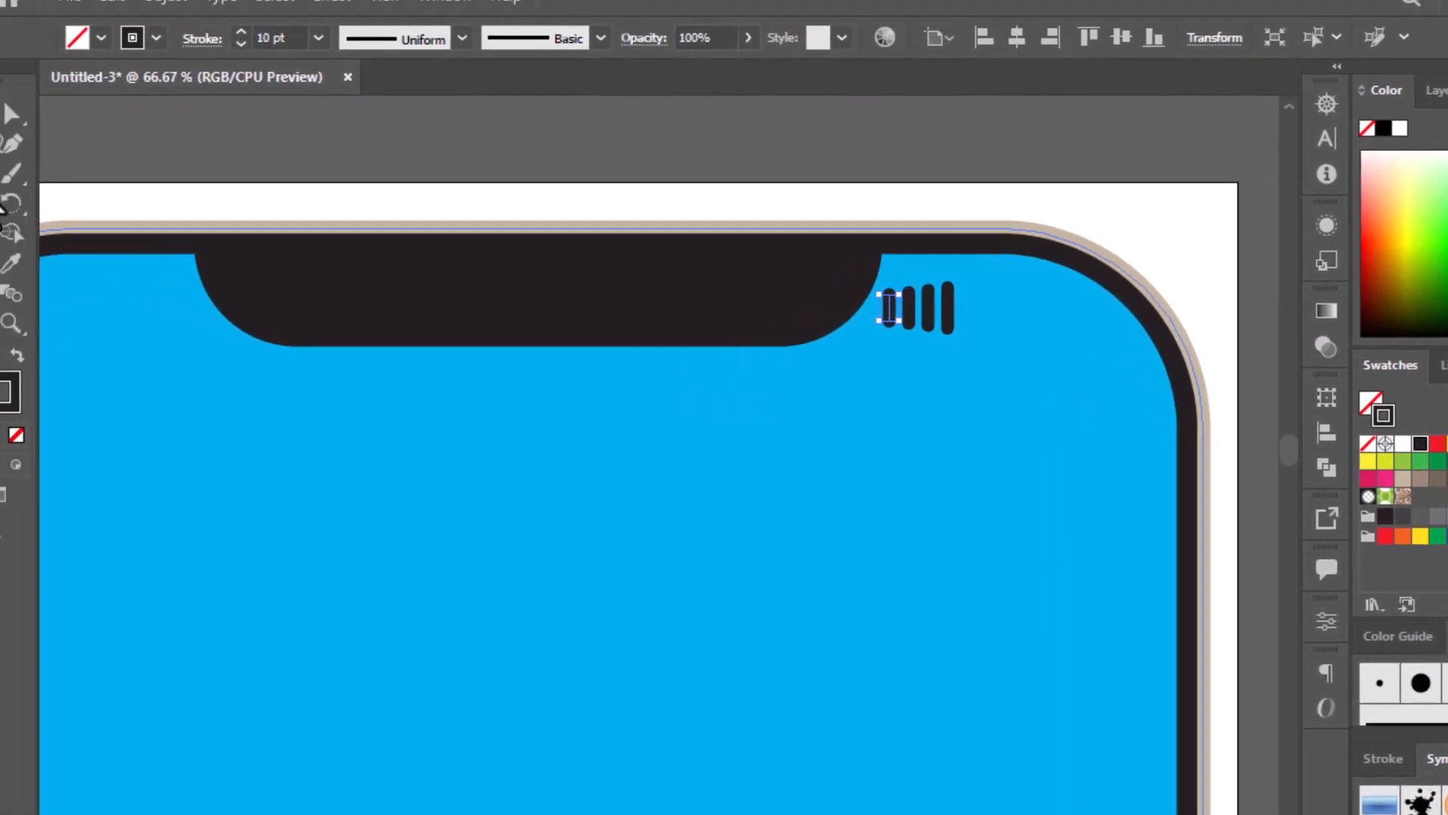
- Deselect the signal bars and draw an unfilled circle with a 10 pt black stroke on the blue screen, below the notch
left_click_drag(29, 198, 130, 227)
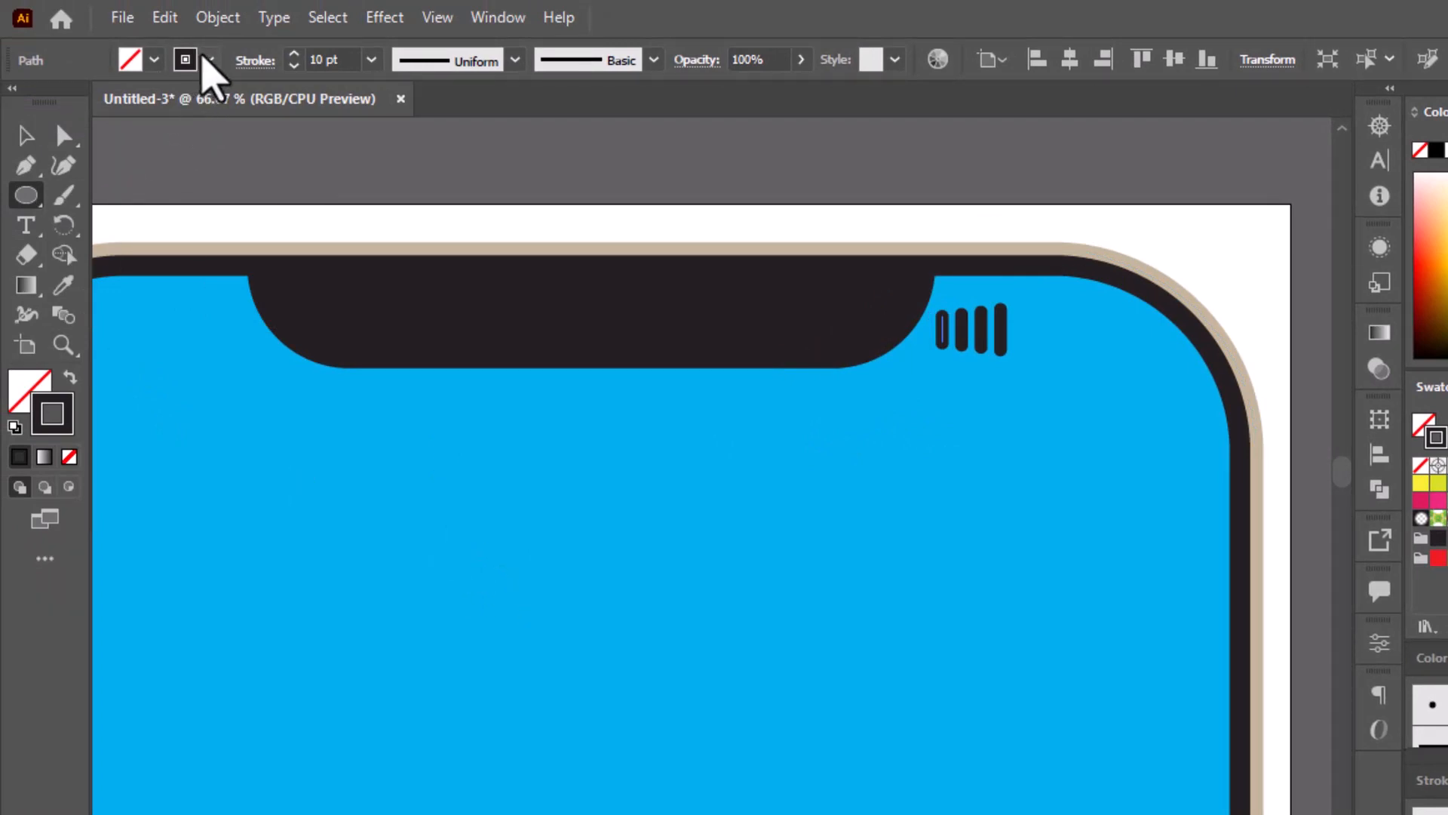
left_click(25, 138)
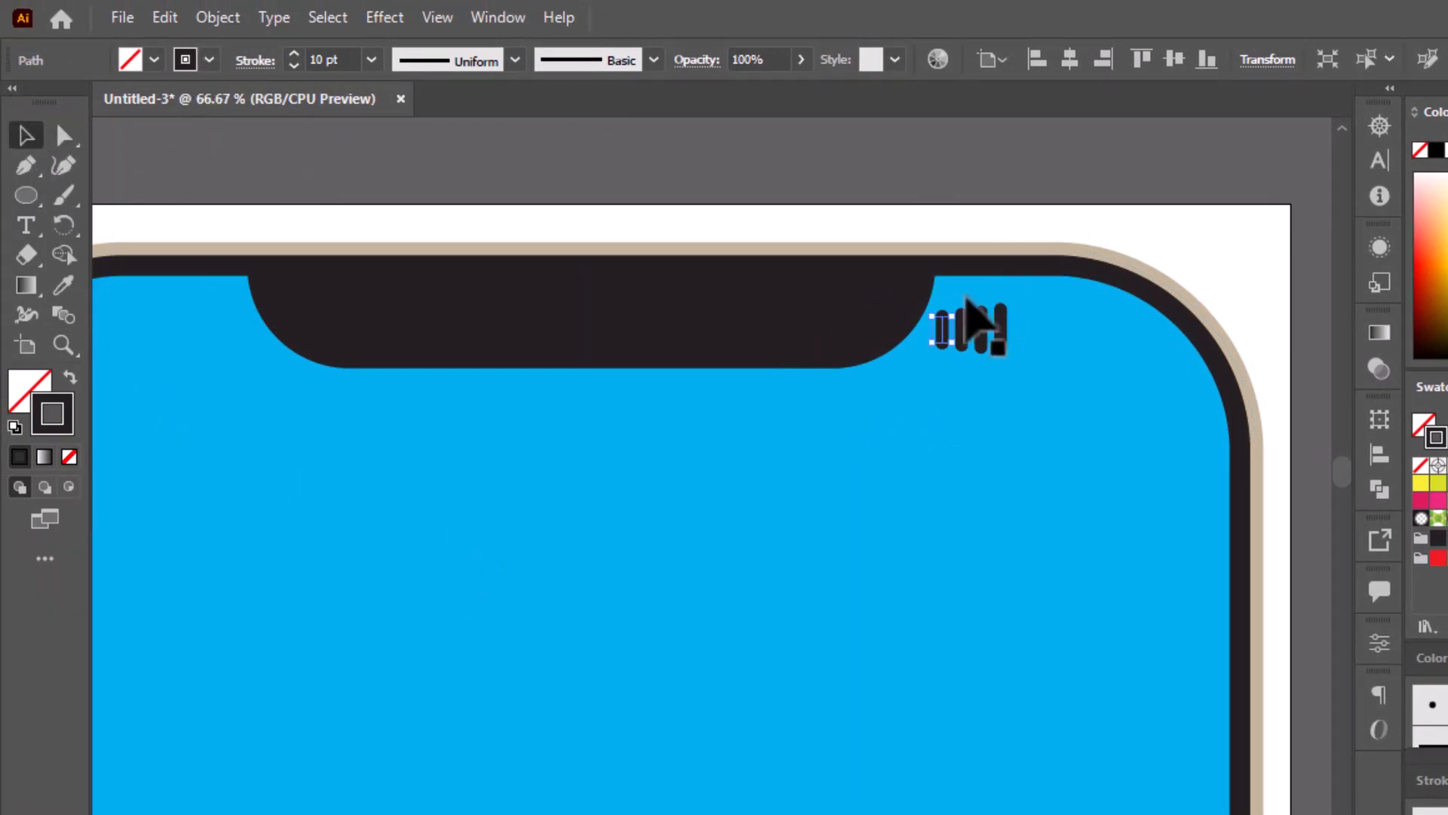
left_click(978, 234)
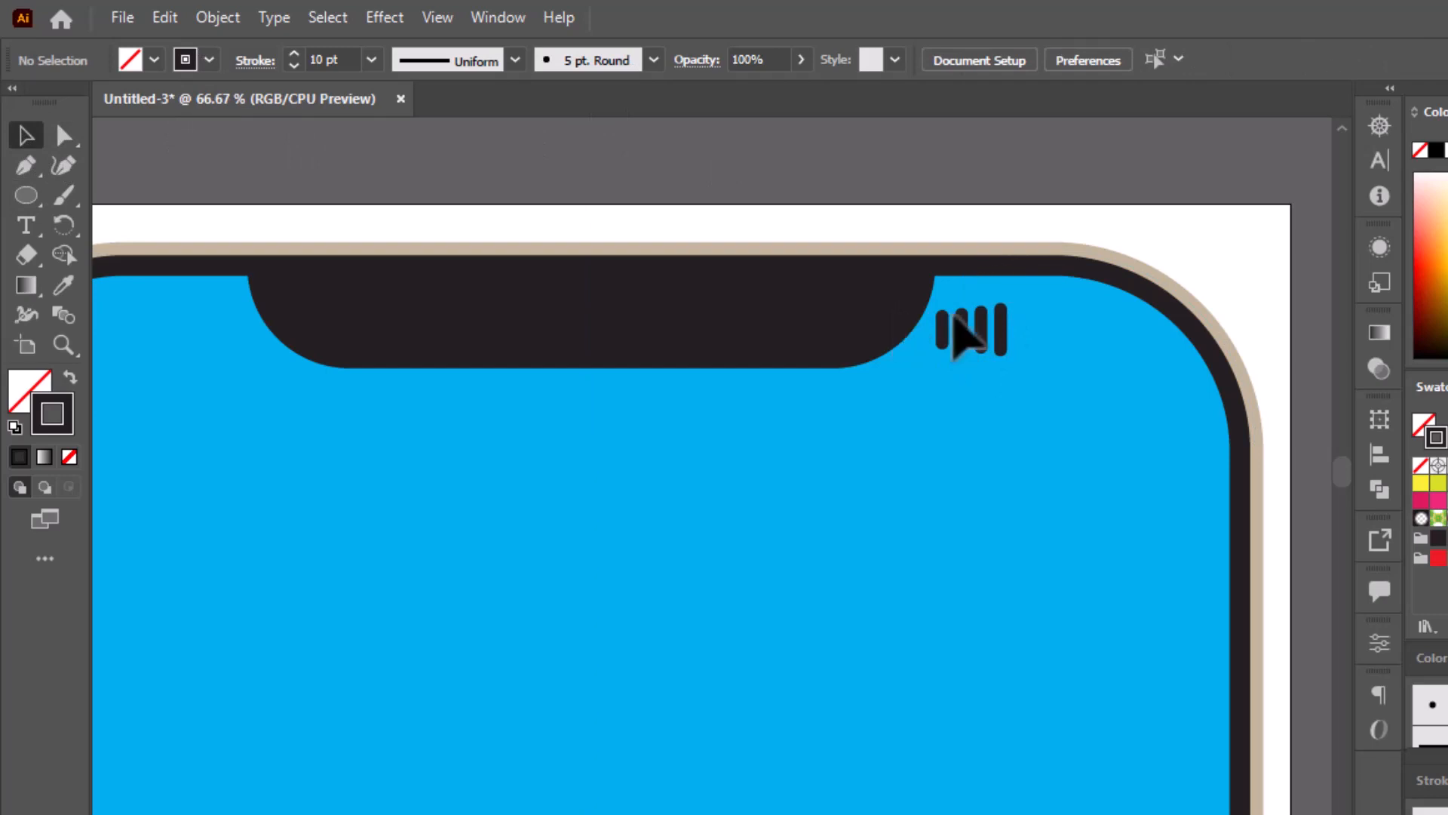
left_click(26, 195)
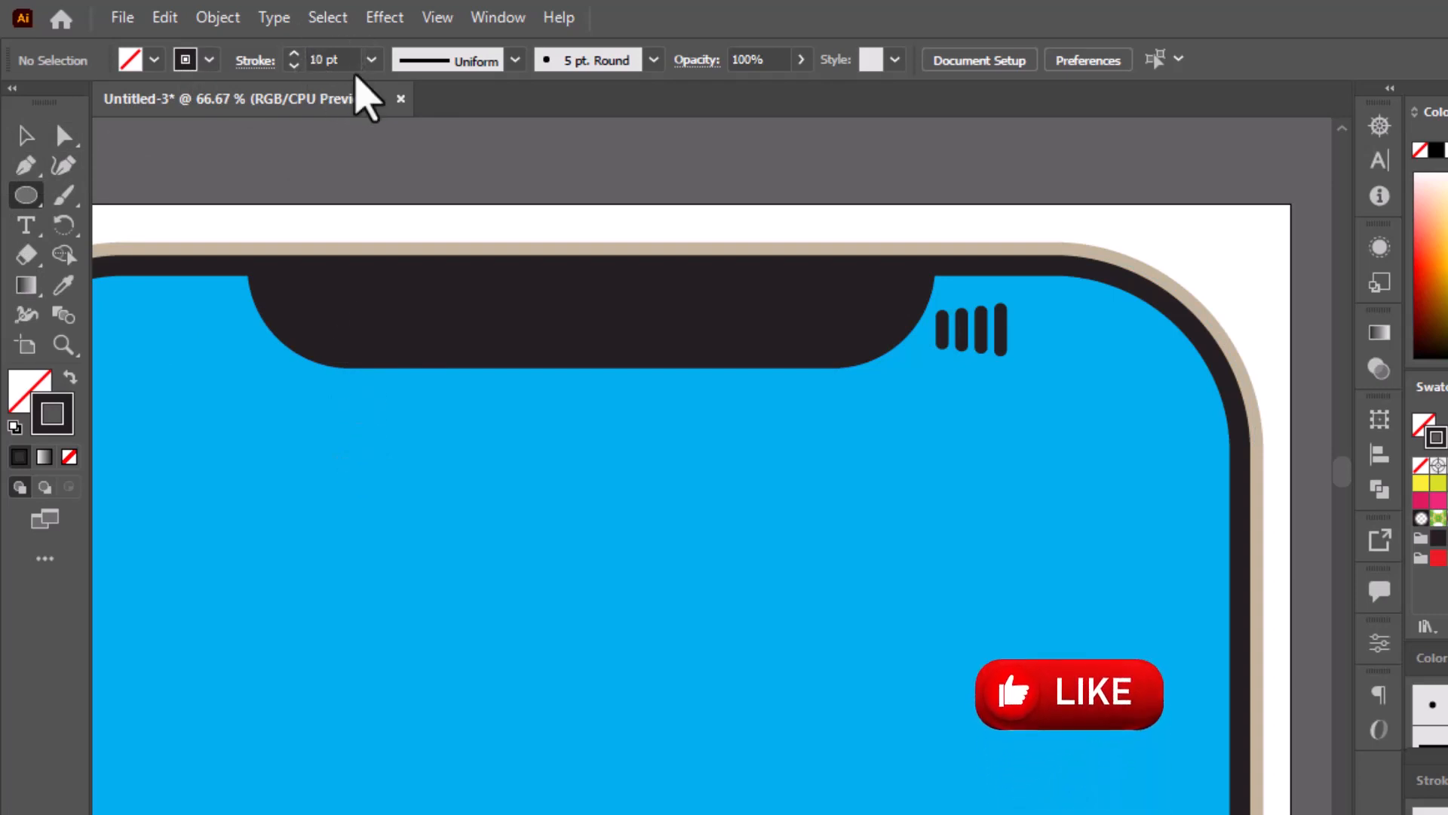
left_click_drag(436, 487, 554, 606)
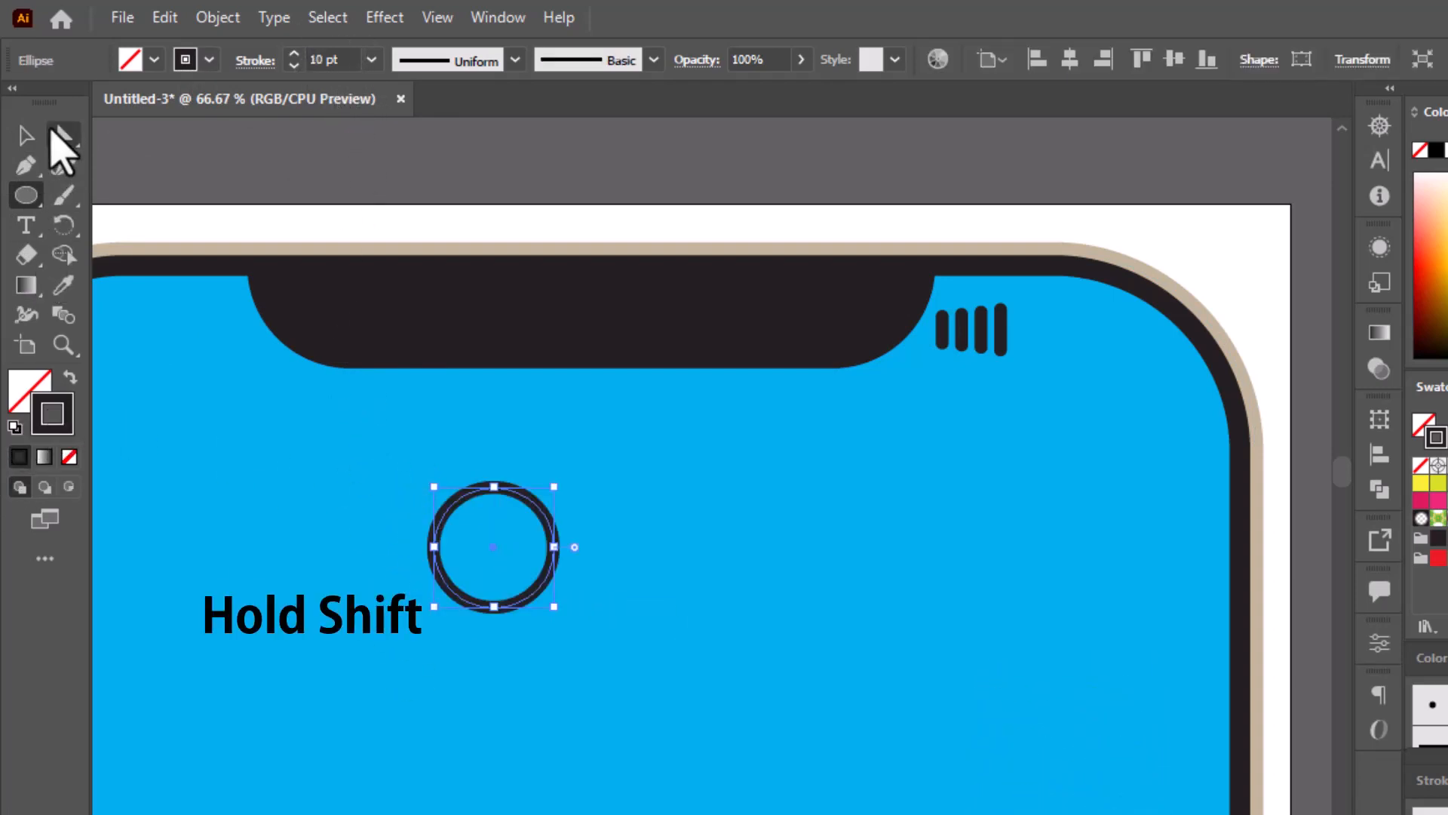
- Delete the circle's bottom and right anchor points so only the upper-left quarter arc is left
left_click(62, 136)
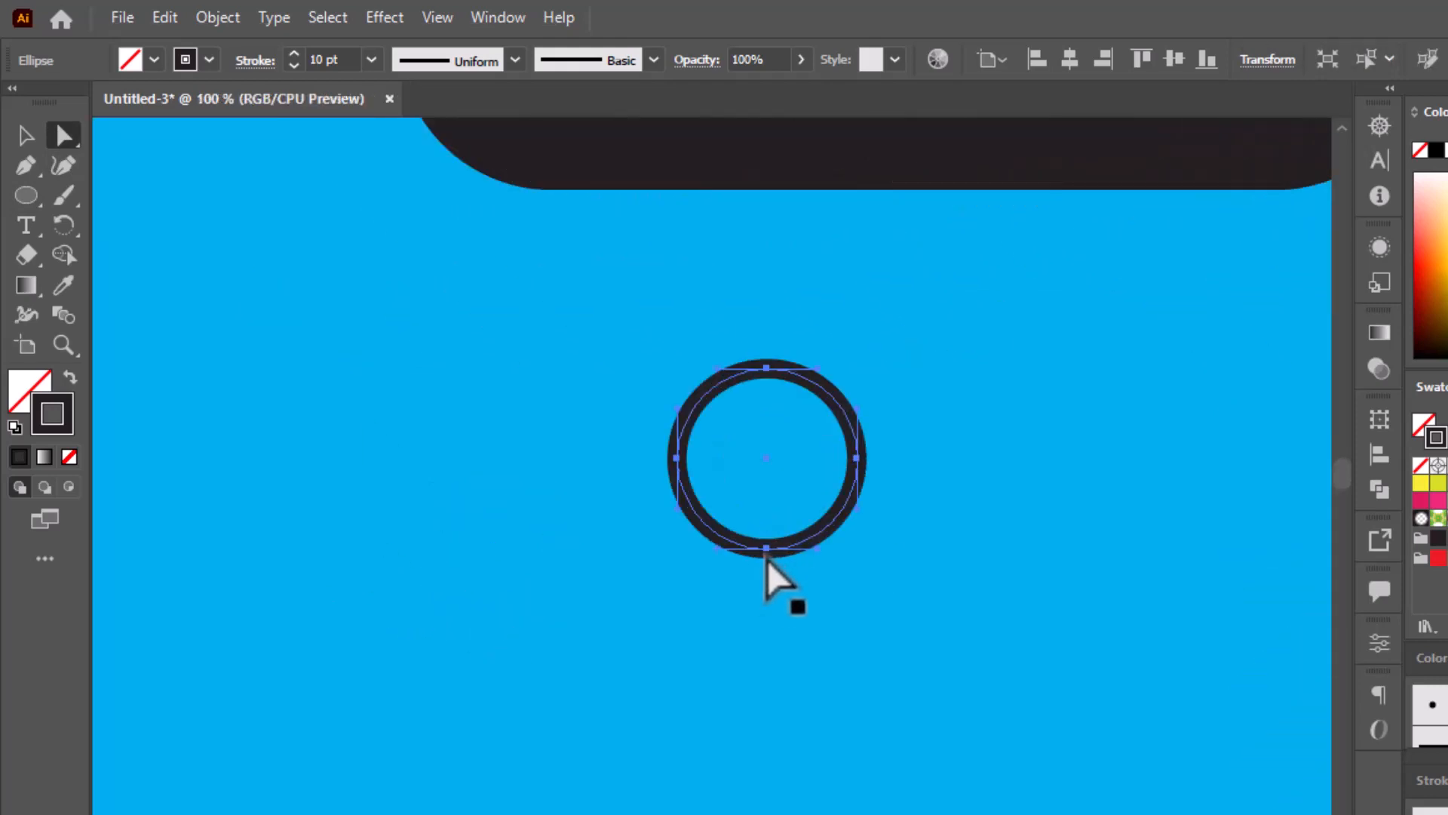
left_click(767, 546)
key("Delete")
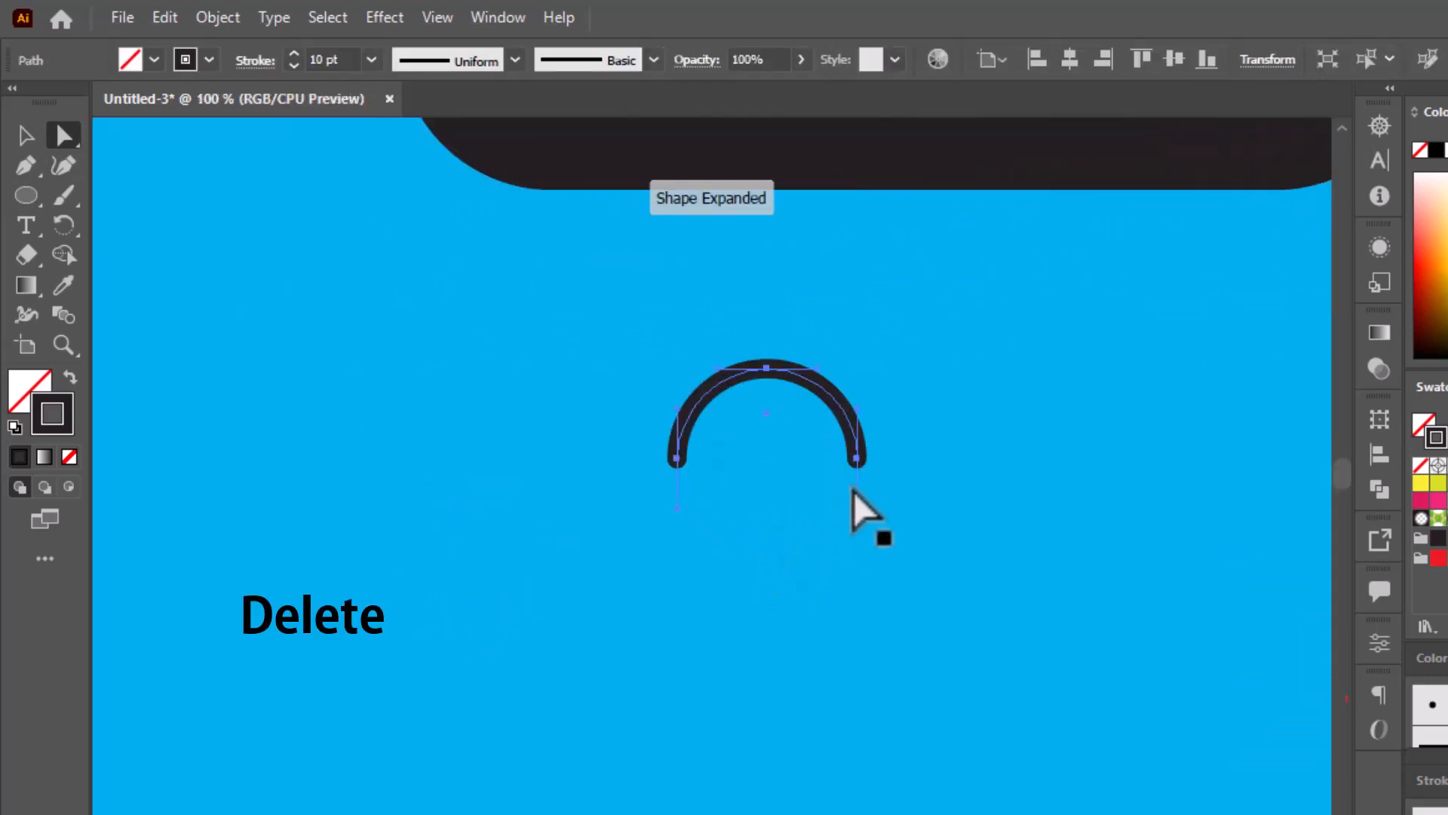
left_click(856, 457)
key("Delete")
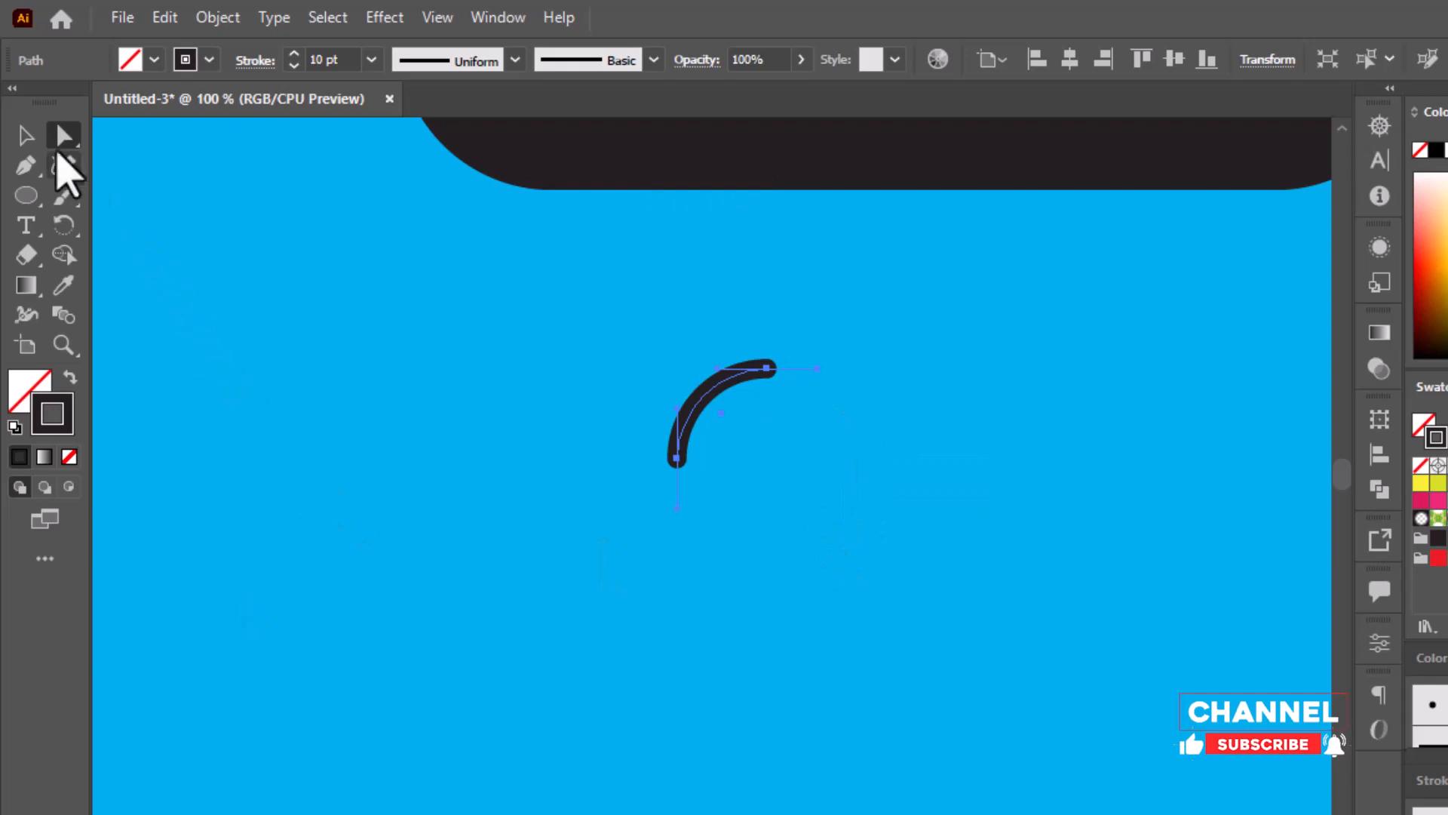
- Select the blue screen rectangle at the bottom of Layer 1 and lock it
left_click(39, 136)
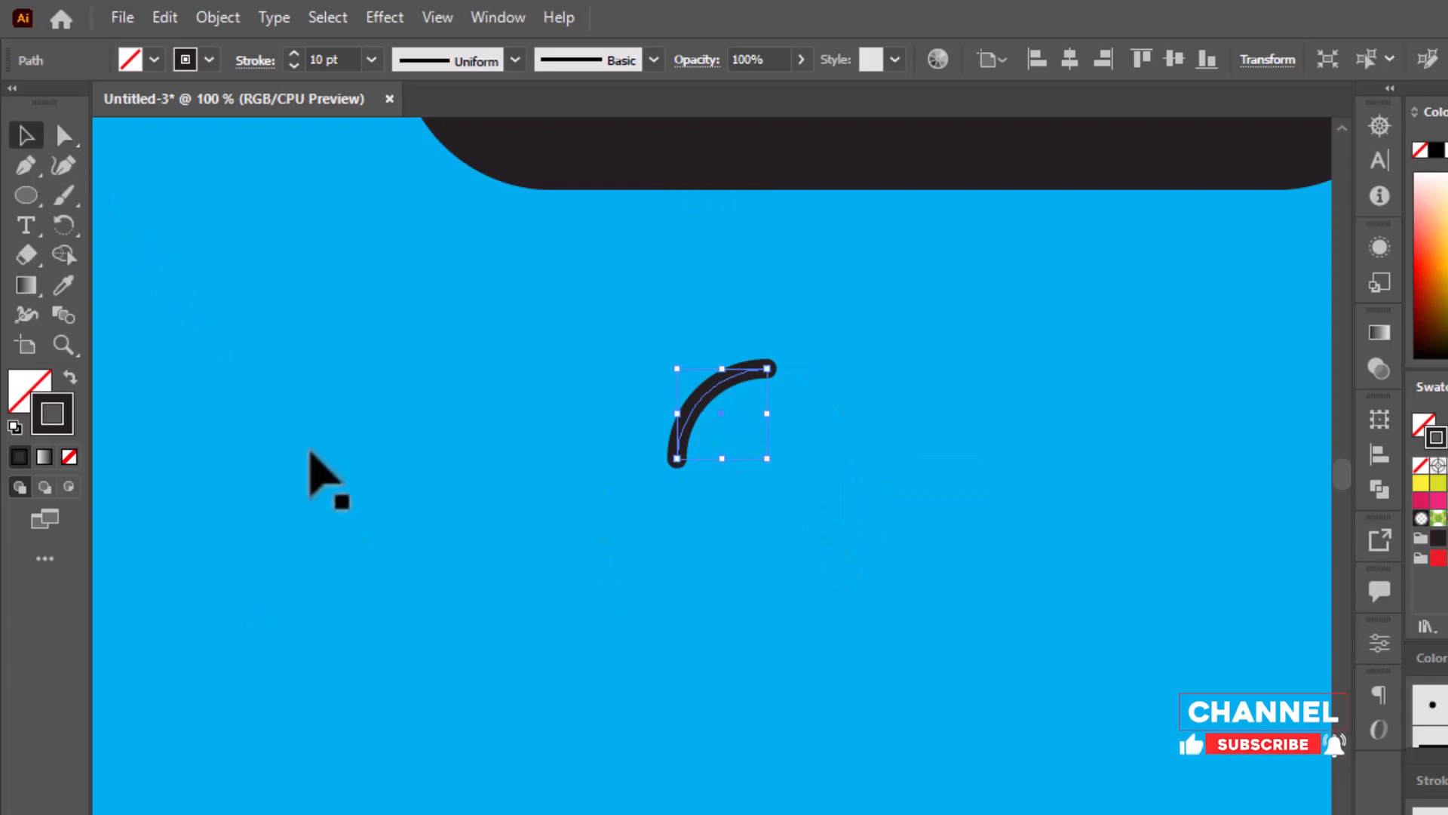
left_click(311, 451)
left_click(1423, 118)
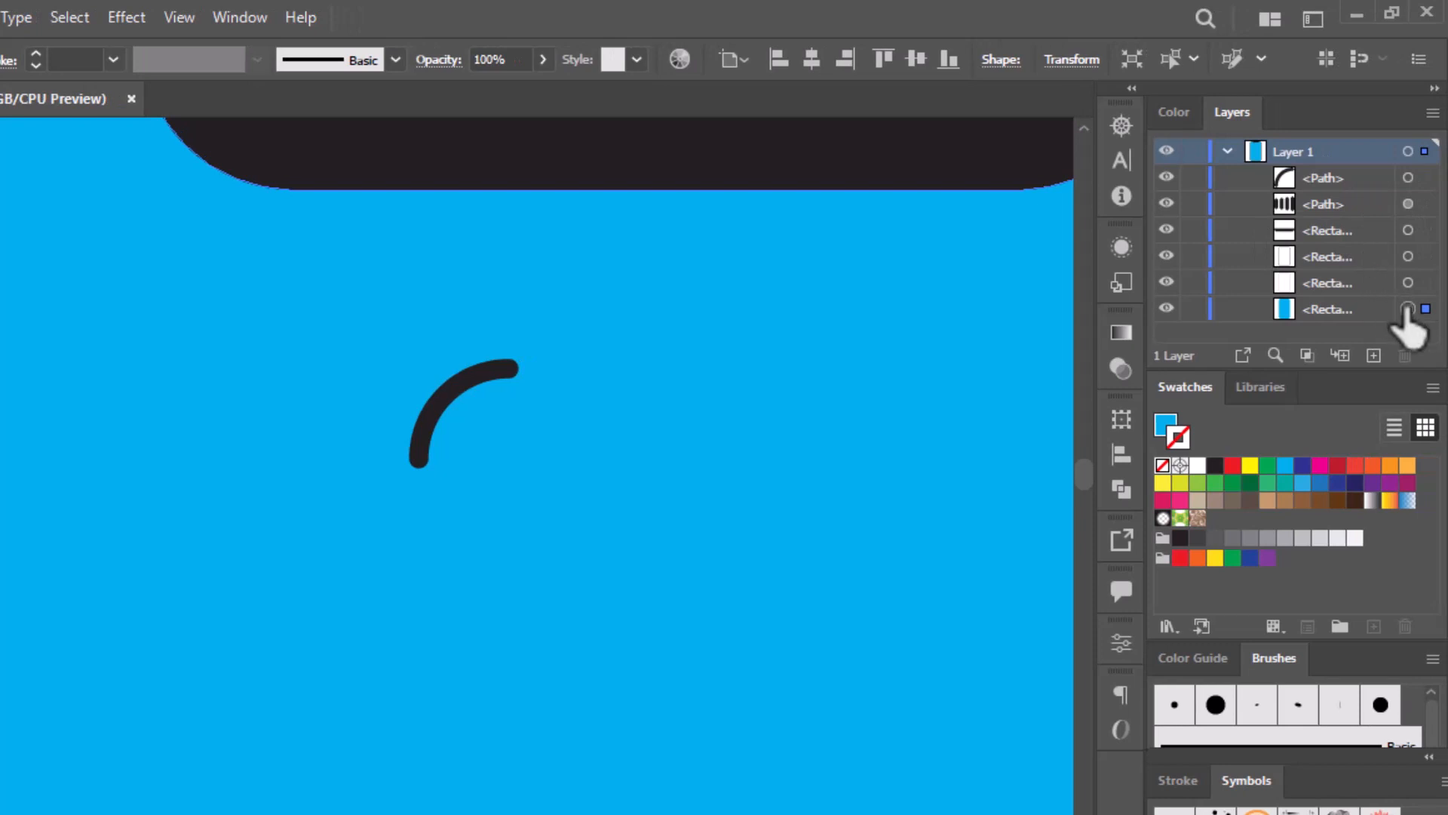
left_click(1408, 310)
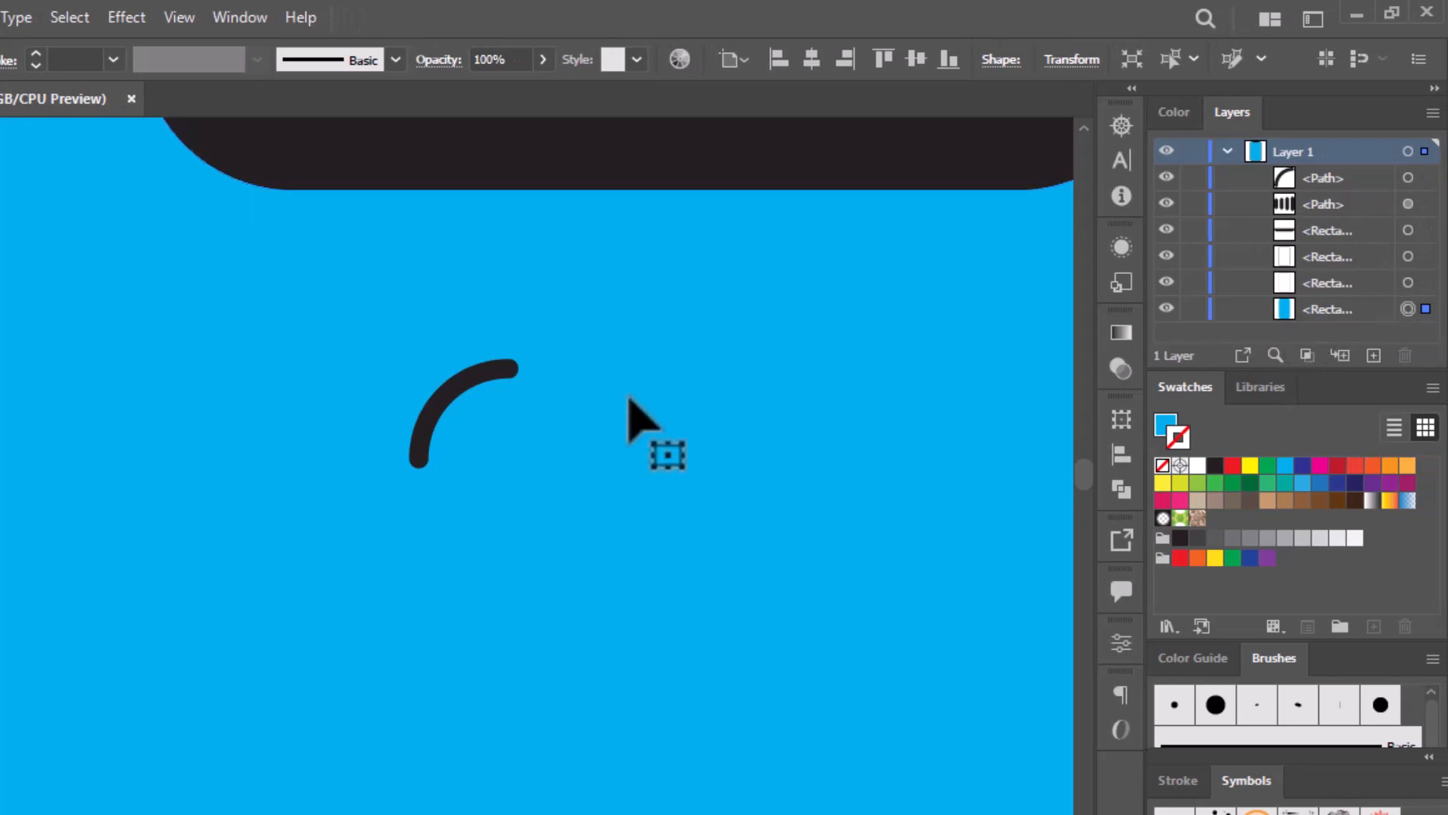
left_click(41, 17)
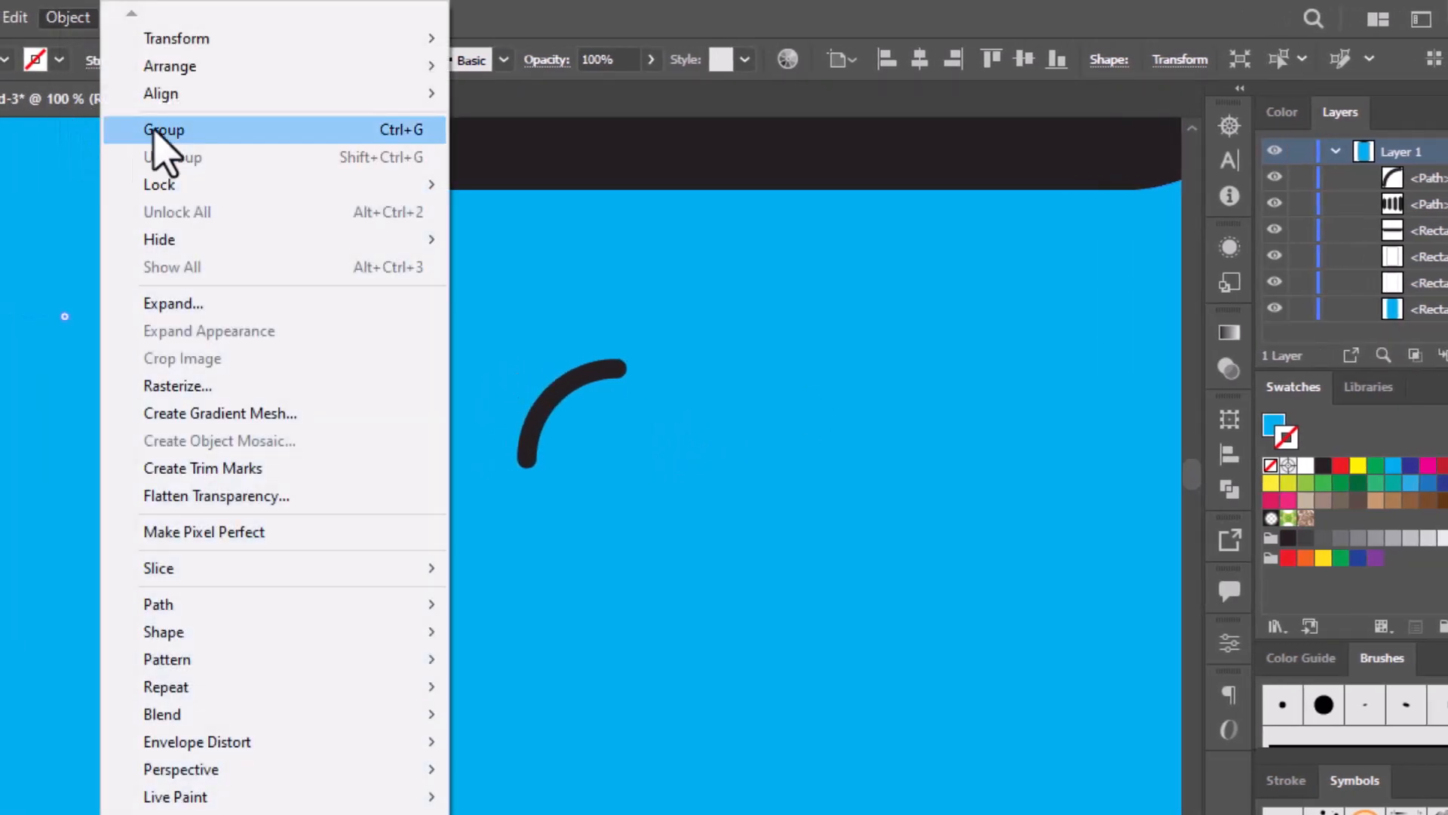
mouse_move(167, 189)
left_click(507, 184)
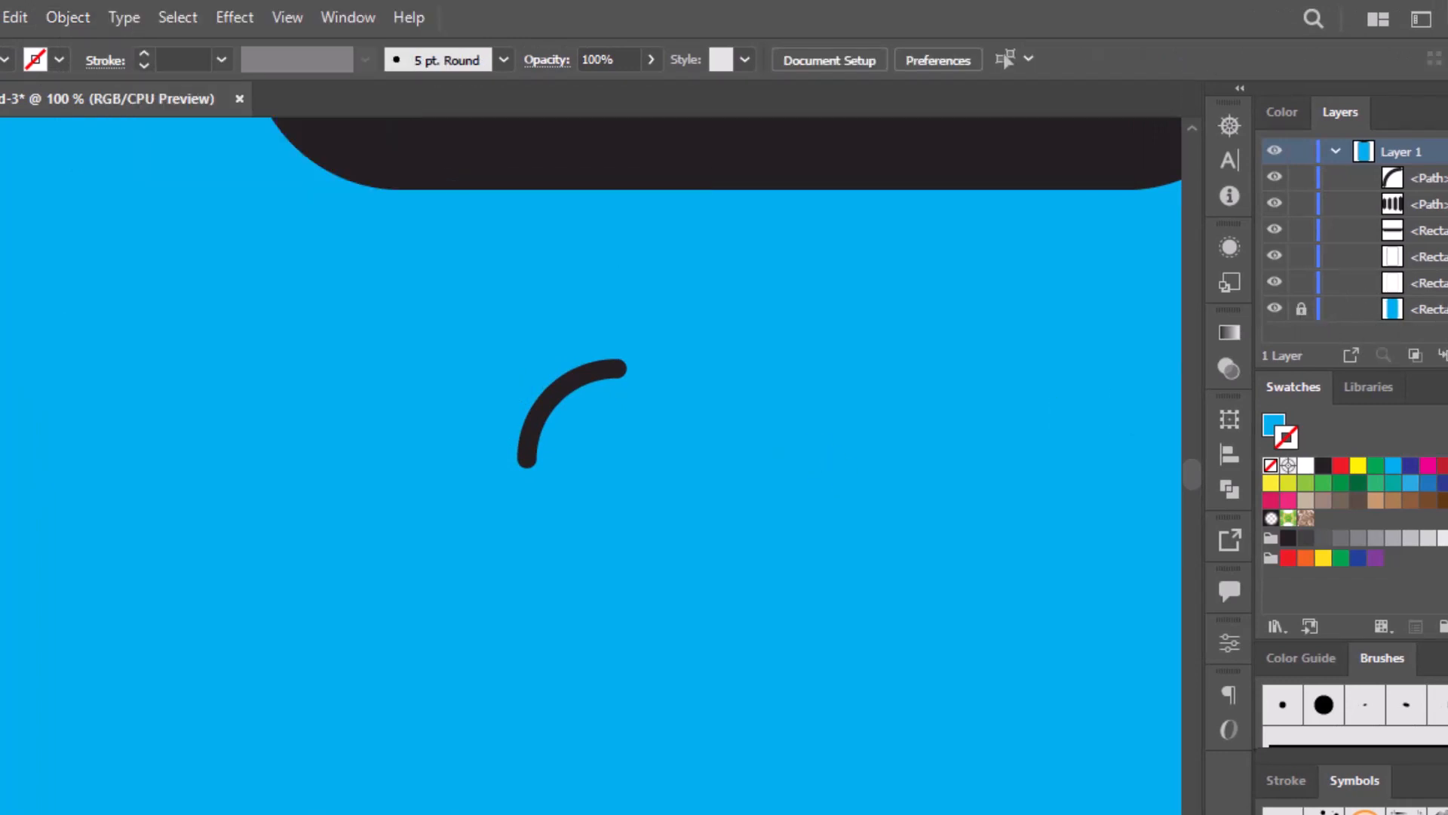
- Rotate the quarter arc so it bows symmetrically upward, and move it slightly lower on the blue screen
left_click(571, 382)
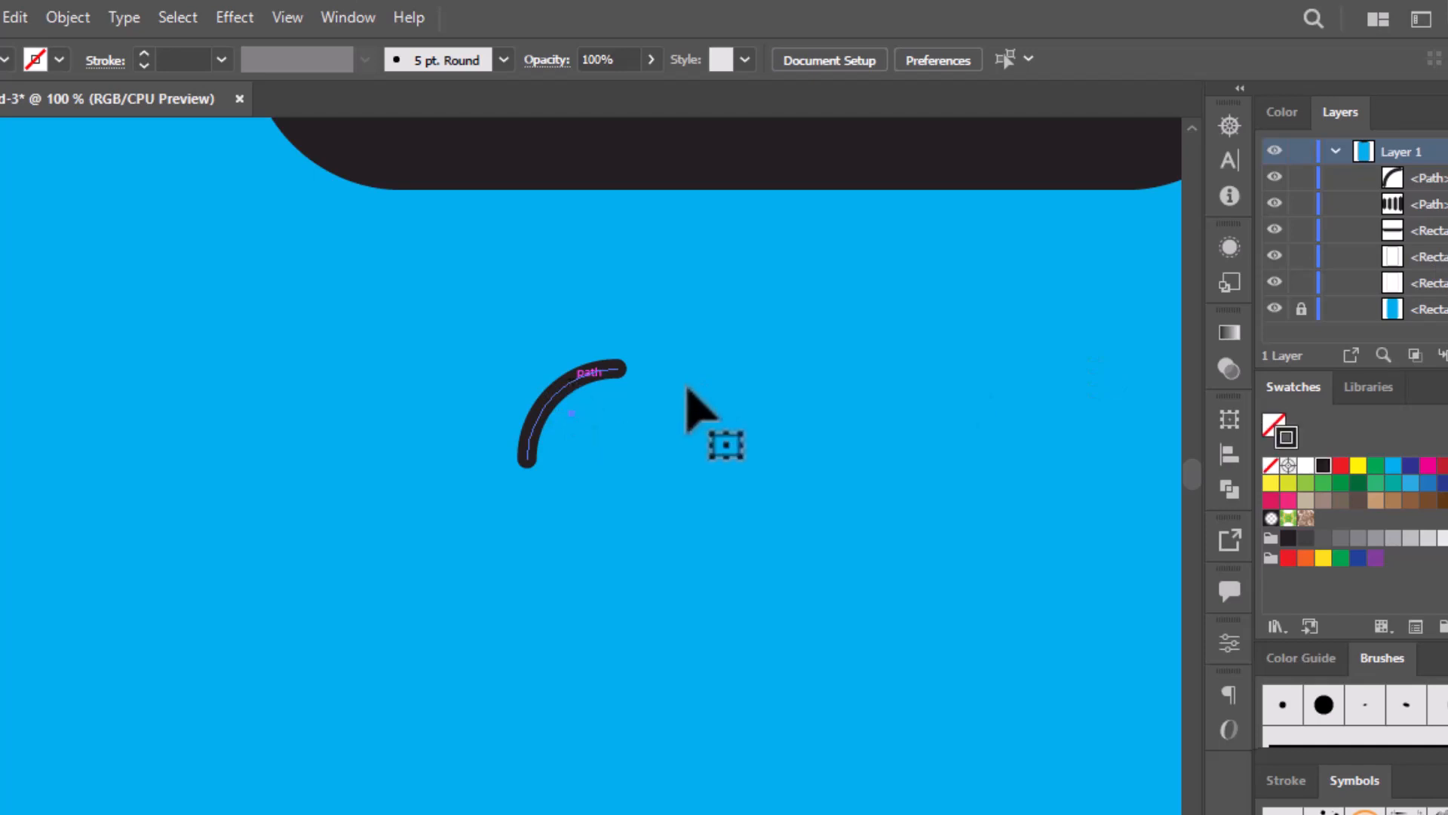
left_click_drag(628, 469, 573, 513)
left_click_drag(583, 397, 588, 517)
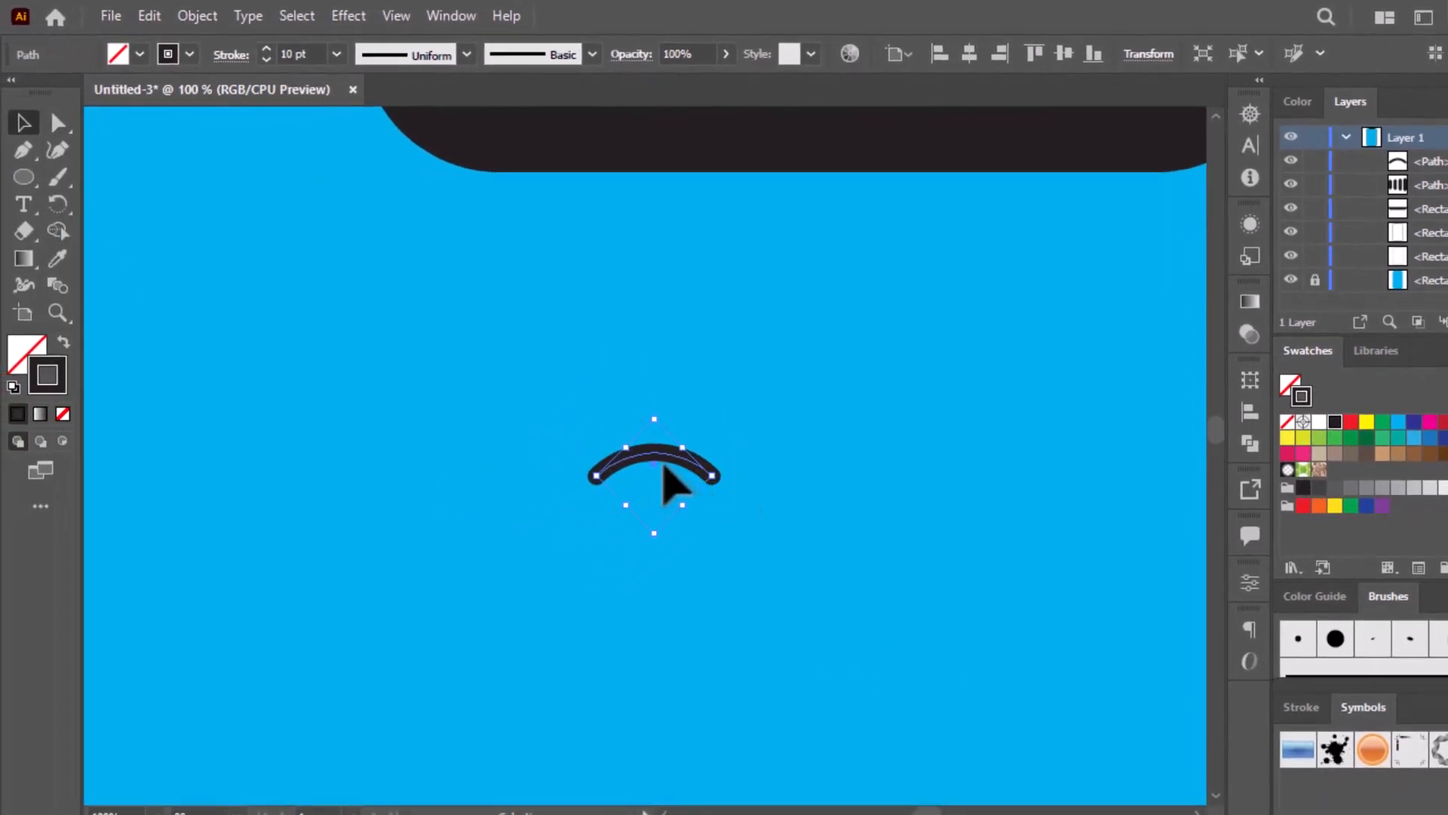
- Copy the arc, paste the copy in front, enlarge it to about twice the width and place it centred above the original
left_click(155, 15)
left_click(180, 122)
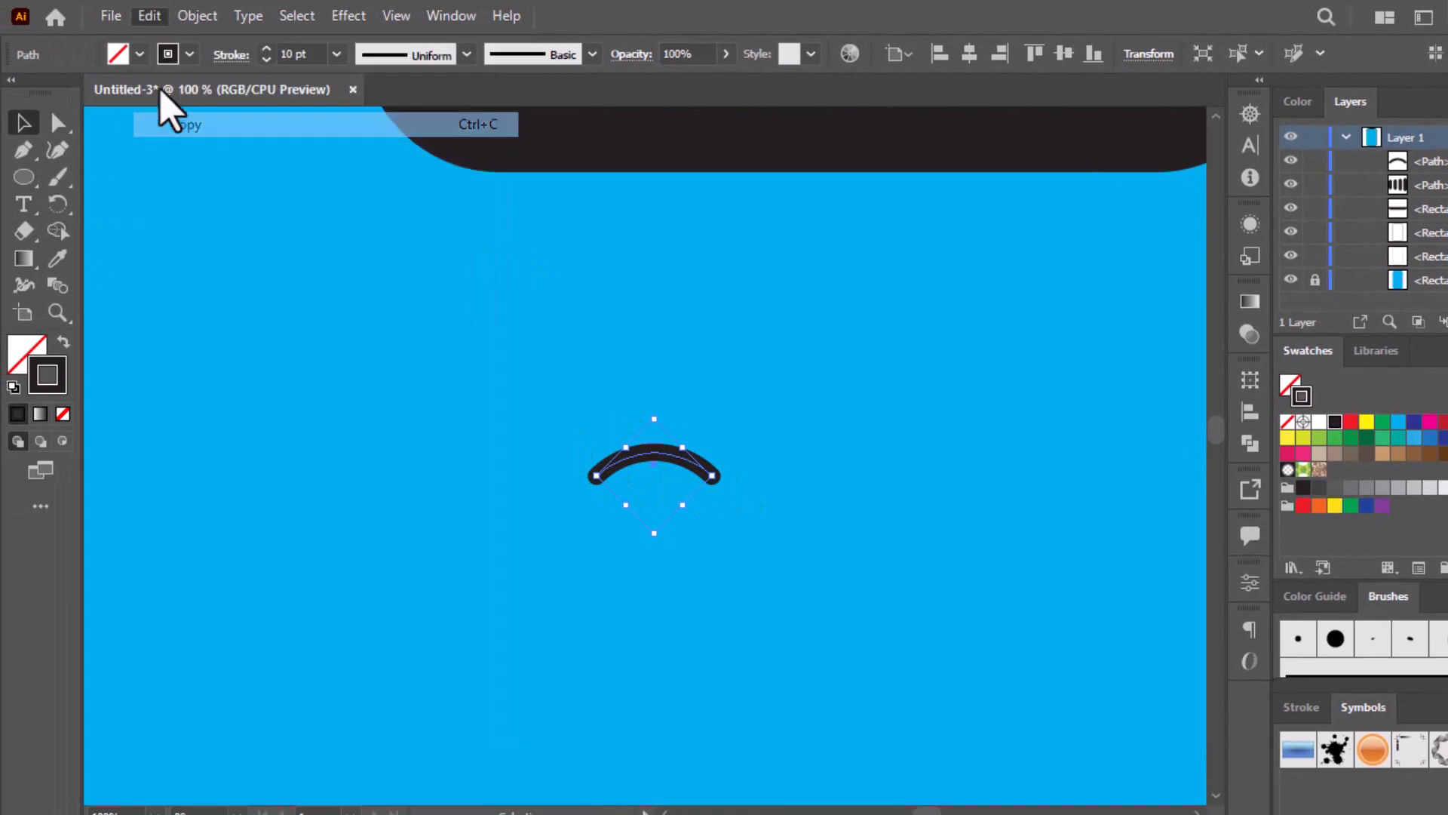
left_click(149, 15)
left_click(198, 175)
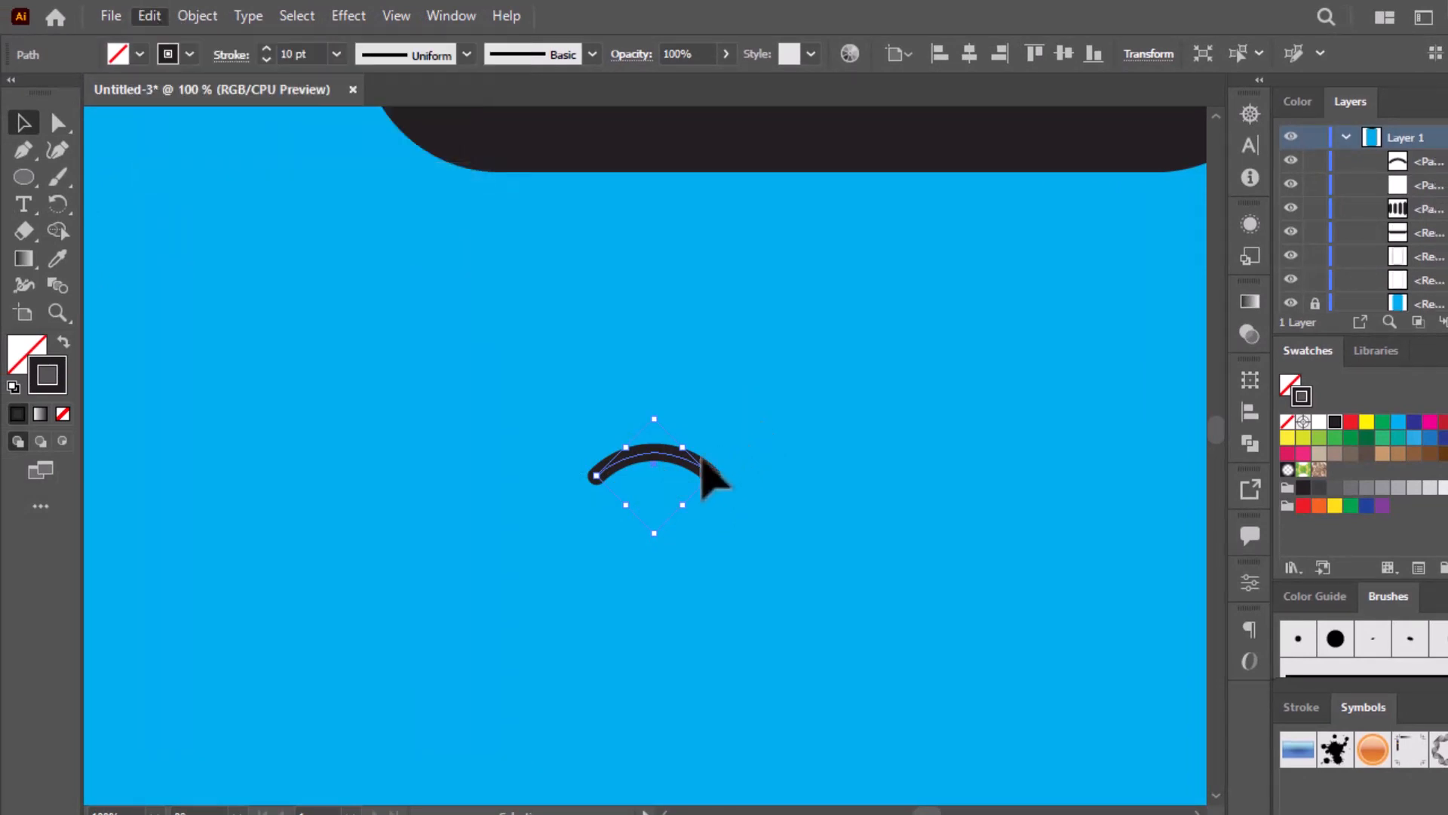
left_click_drag(655, 457, 712, 287)
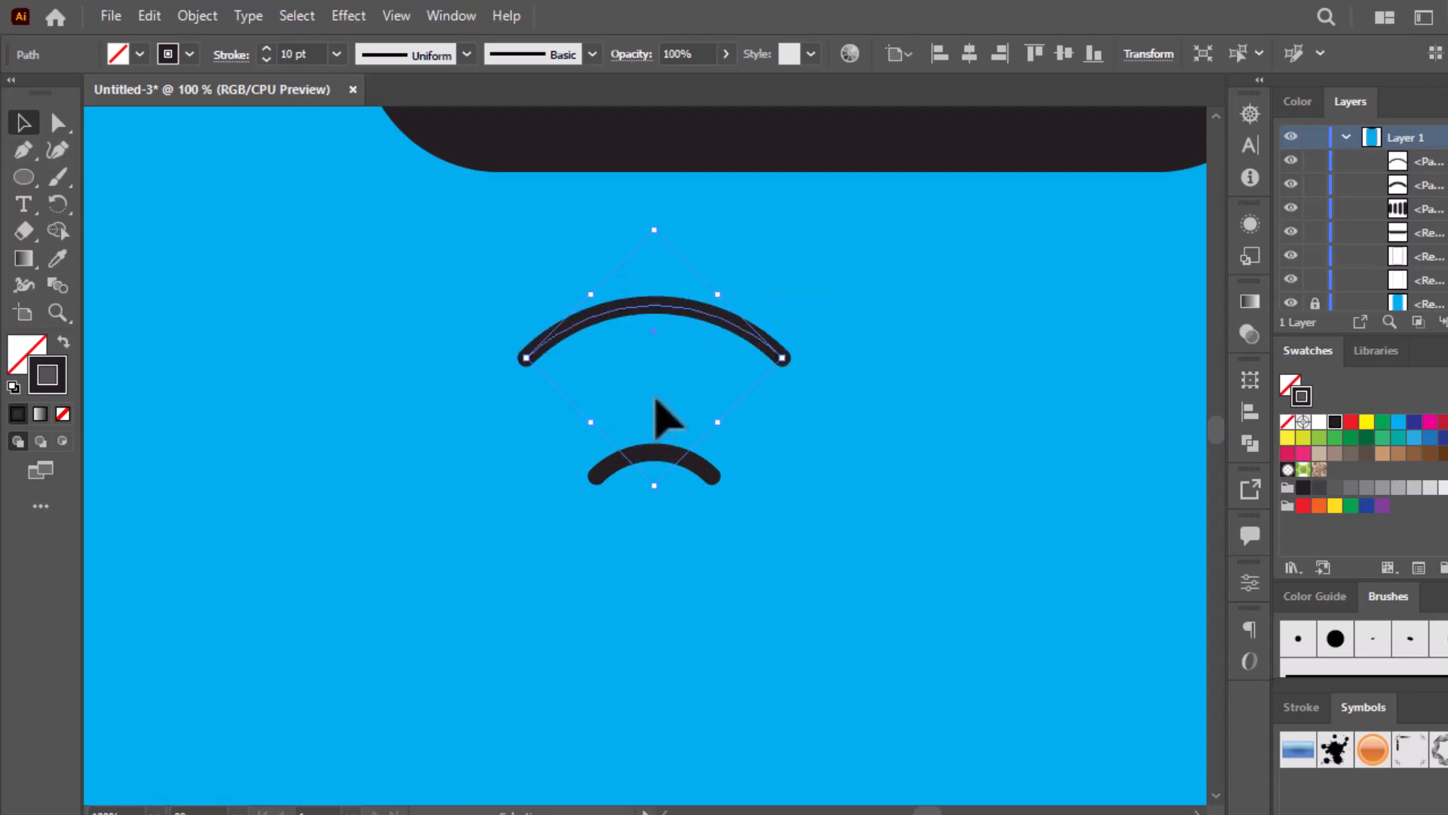
- Select both the large and small arcs and blend them together with the Blend tool
left_click(653, 454, "shift")
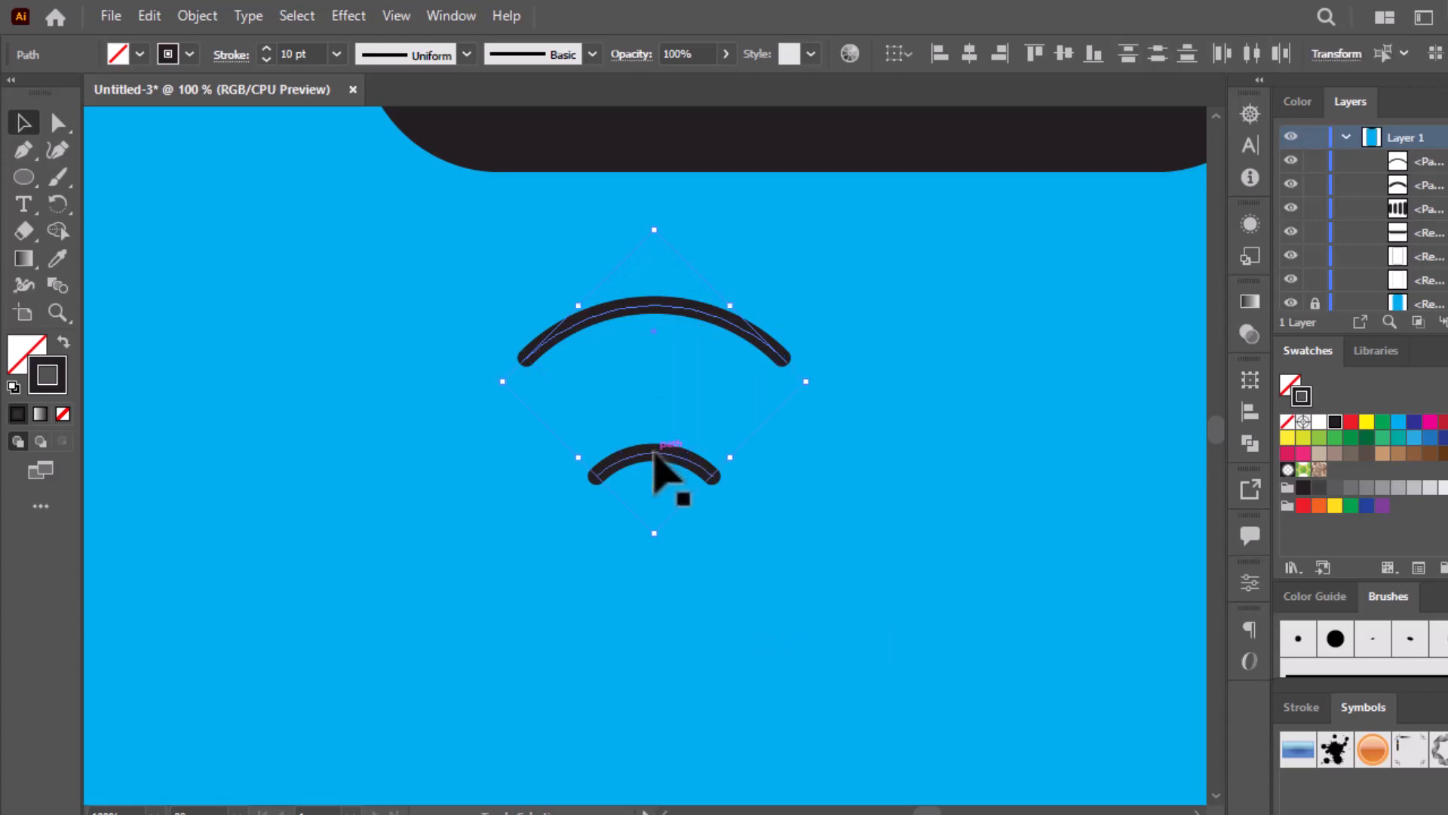
left_click(59, 286)
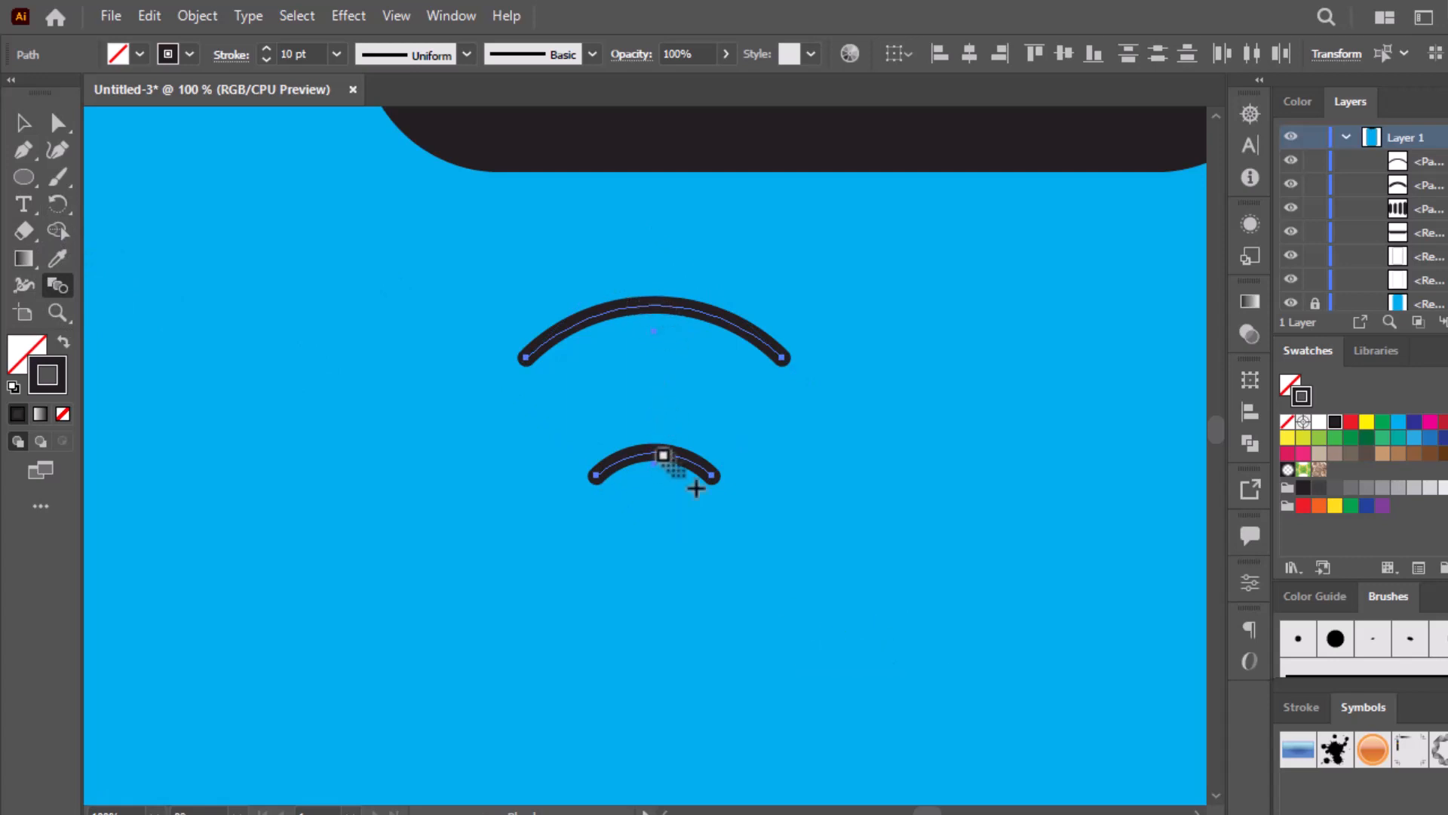
left_click(663, 454)
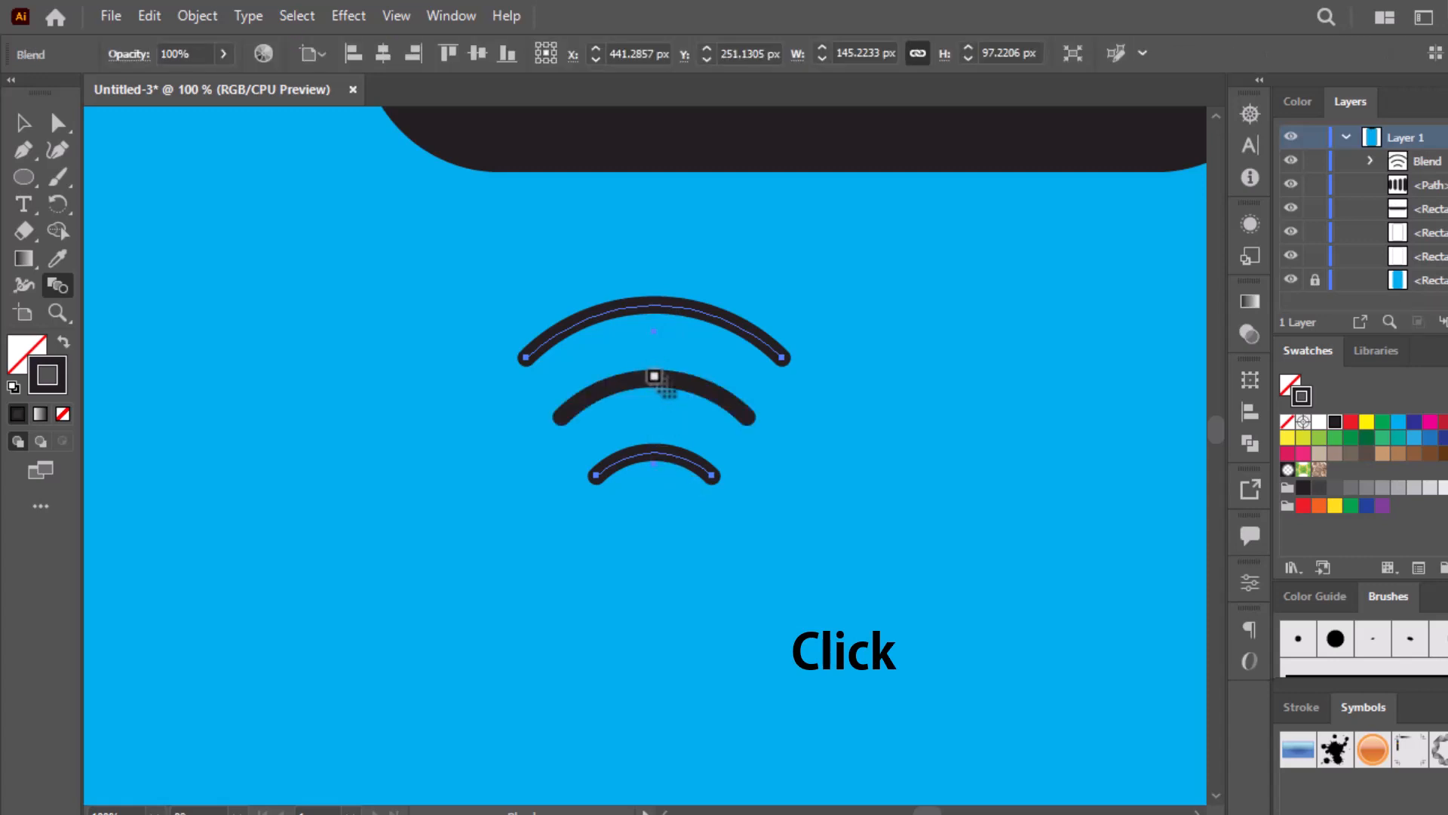
- Set the blend's spacing to Specified Steps with 2 steps between the two arcs
left_click(197, 16)
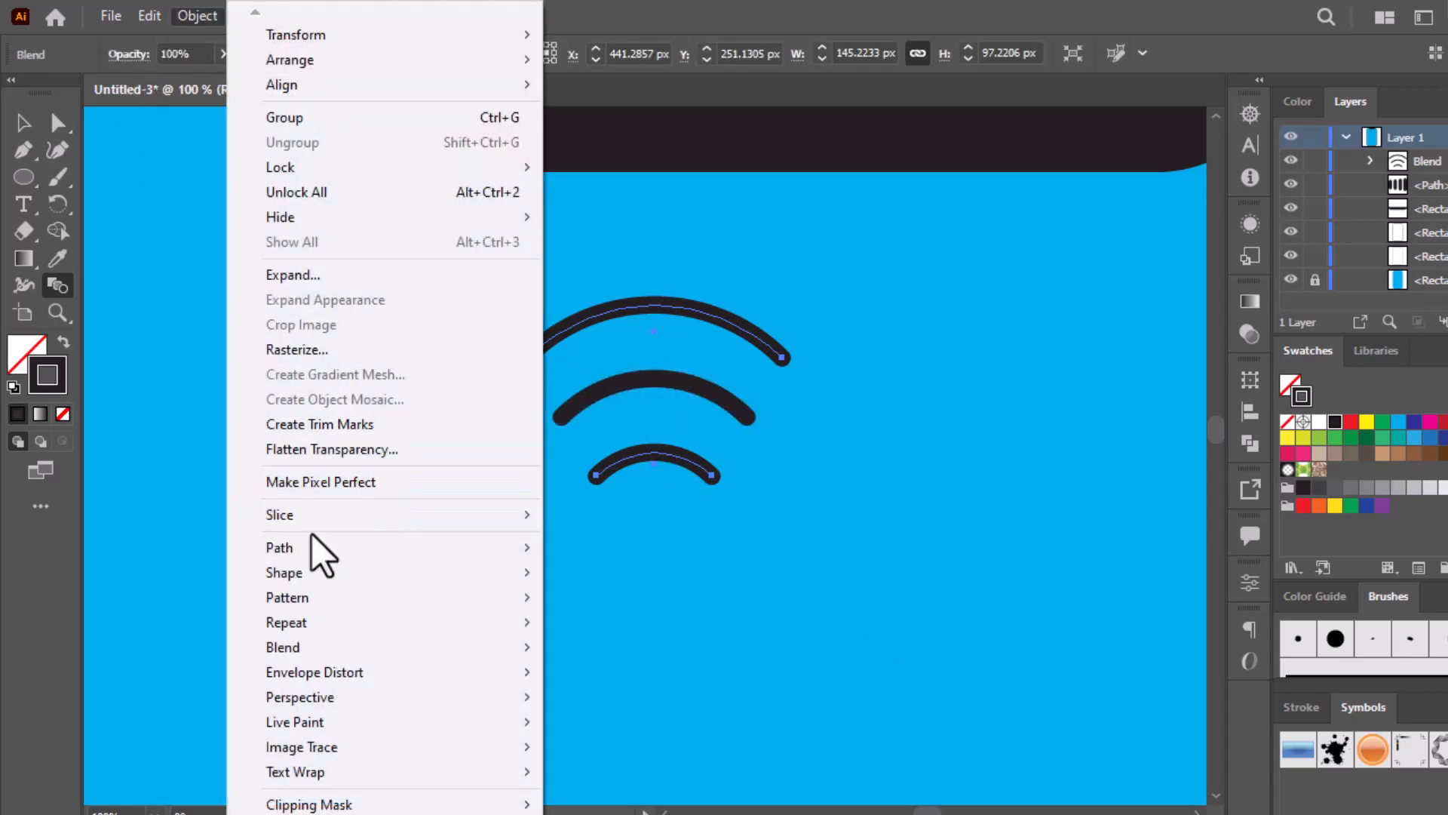
mouse_move(315, 556)
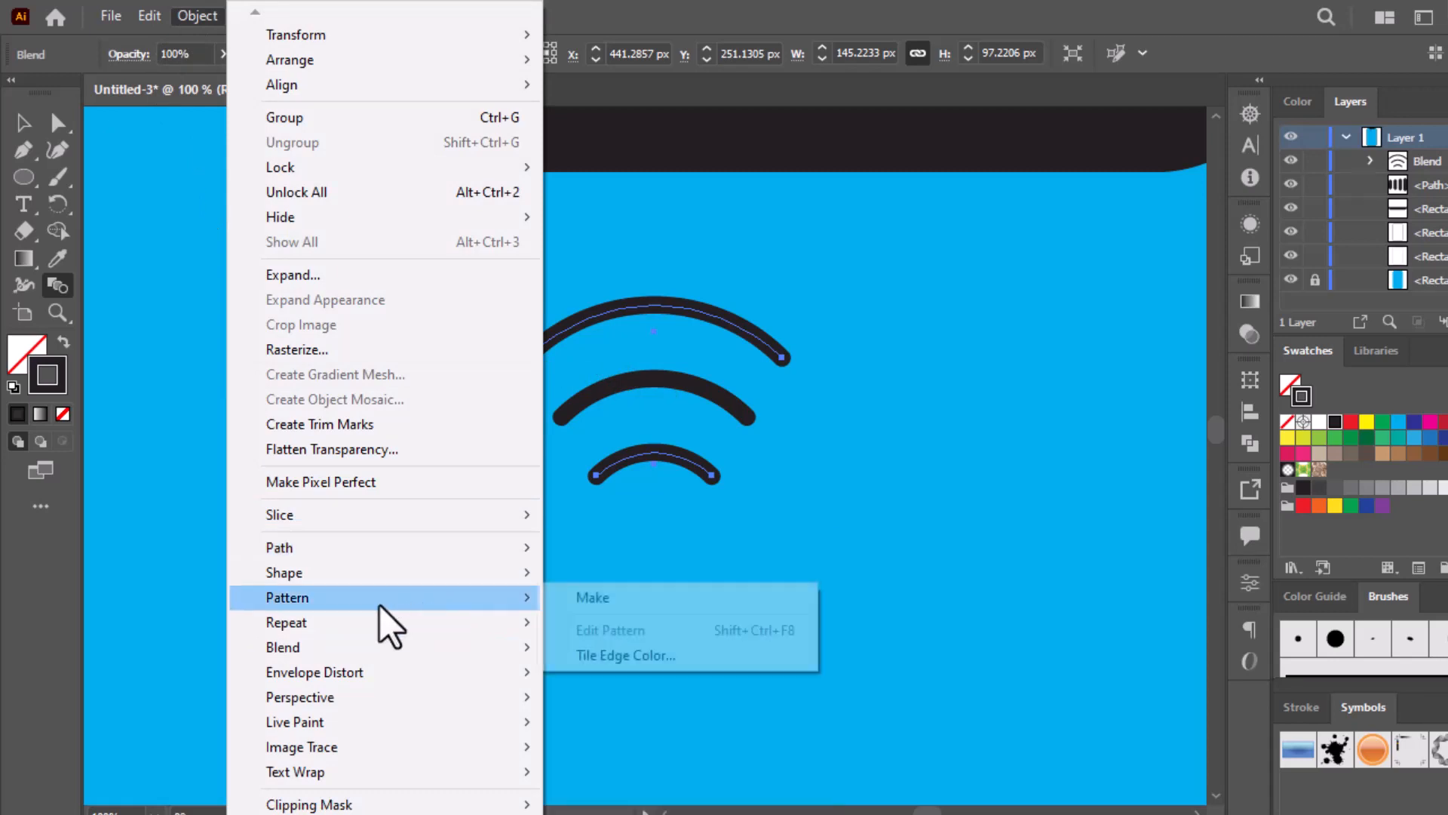
mouse_move(369, 650)
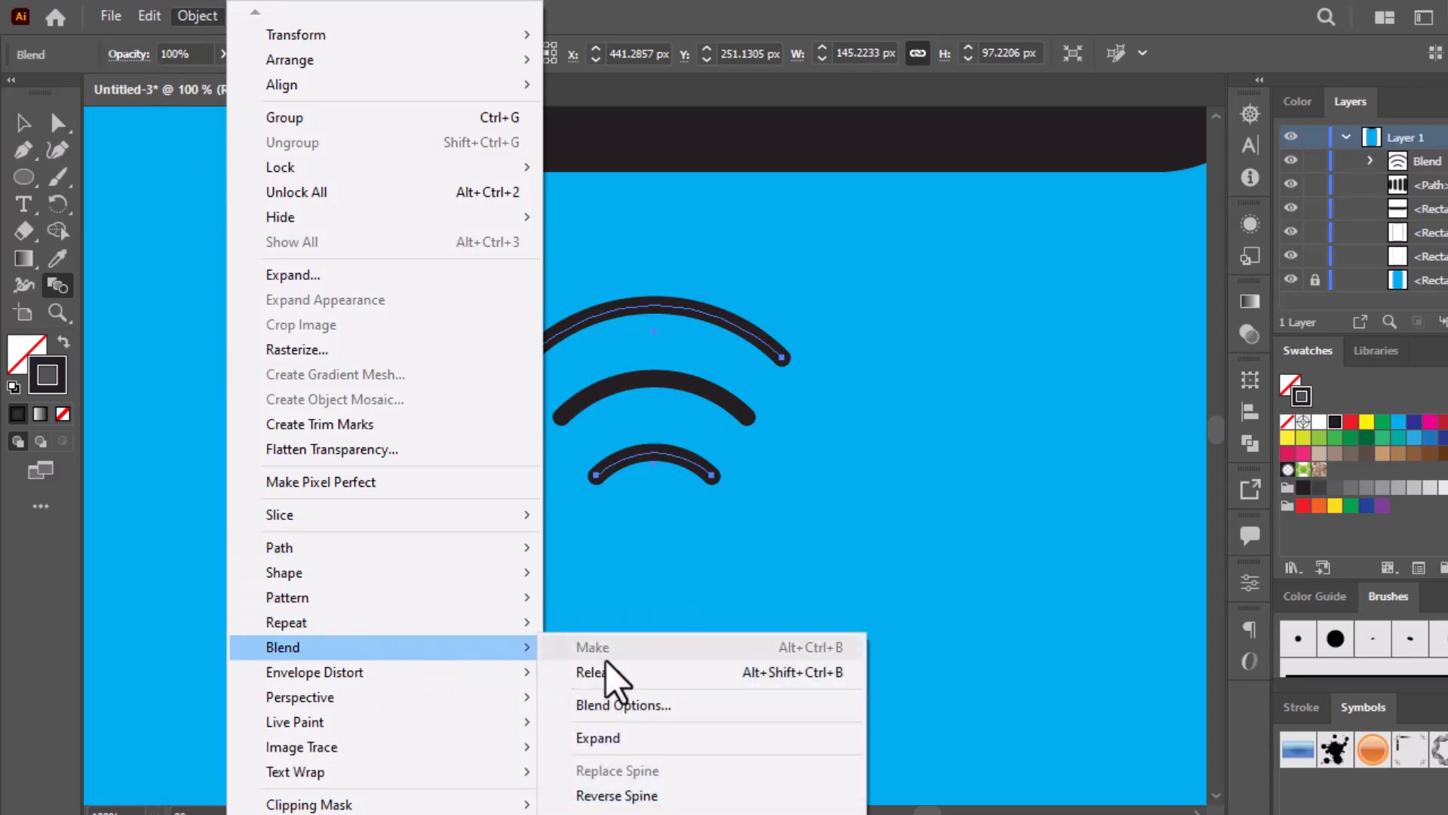
left_click(614, 713)
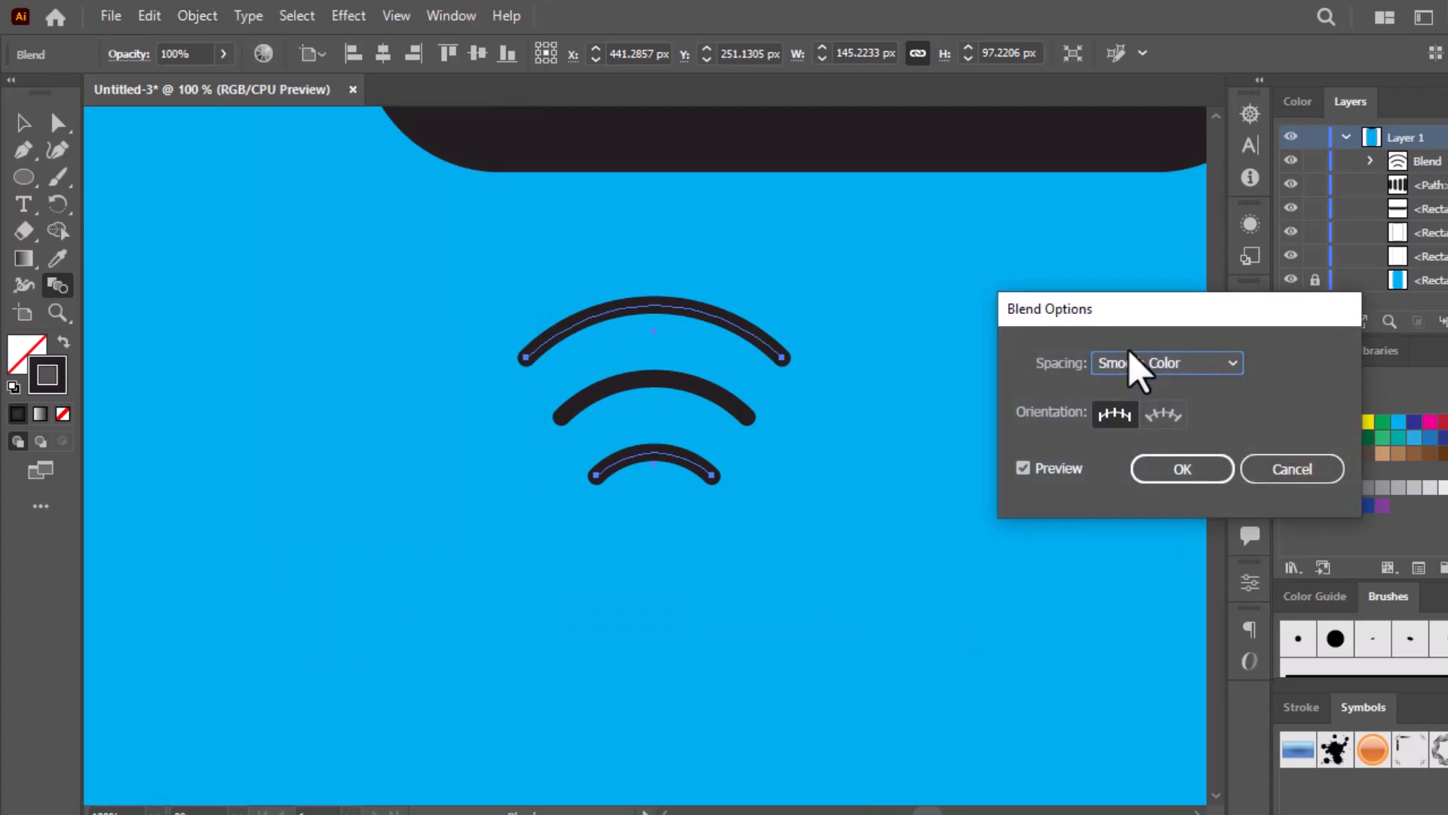
left_click(1131, 365)
left_click(1154, 413)
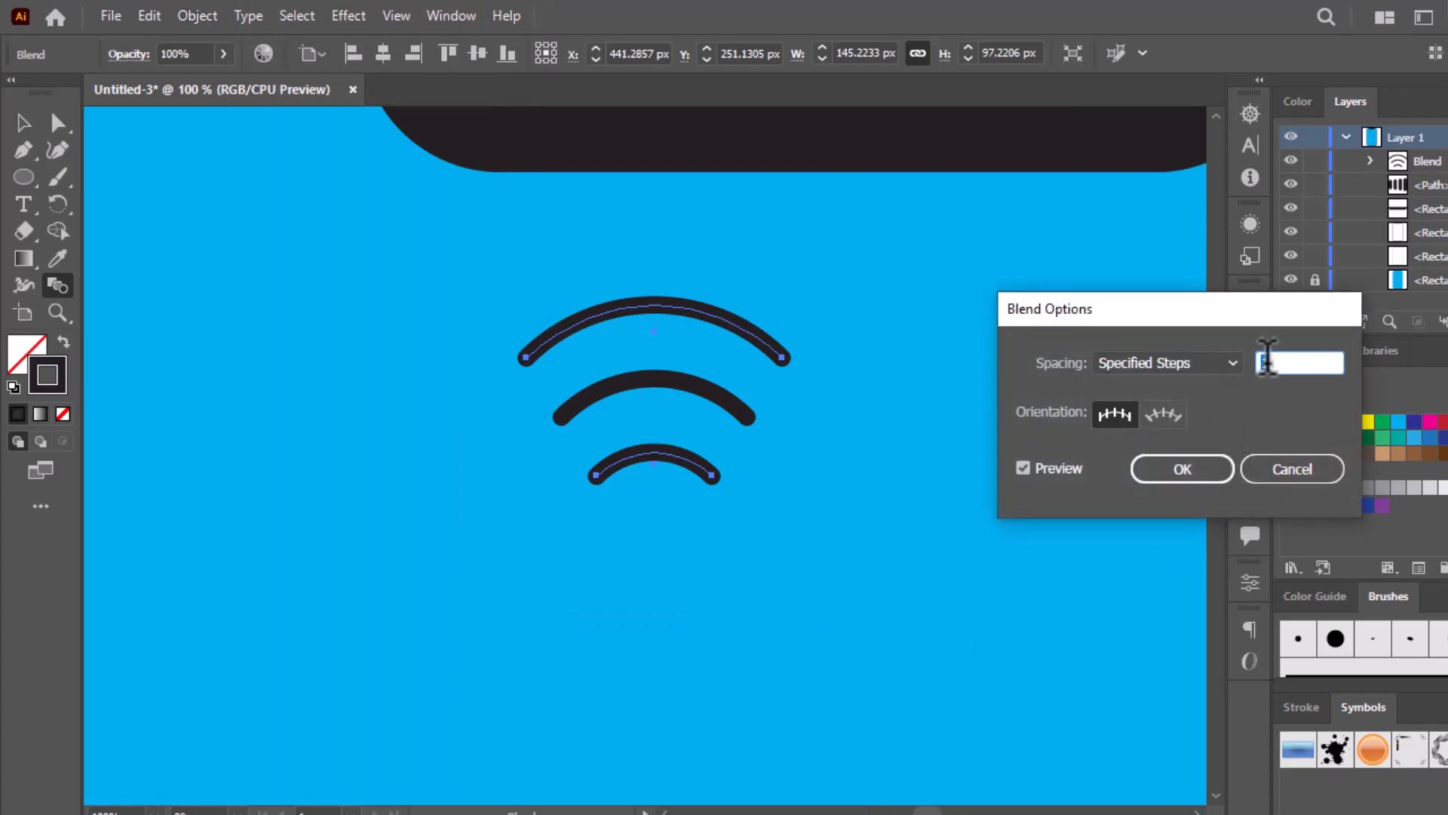
type("2")
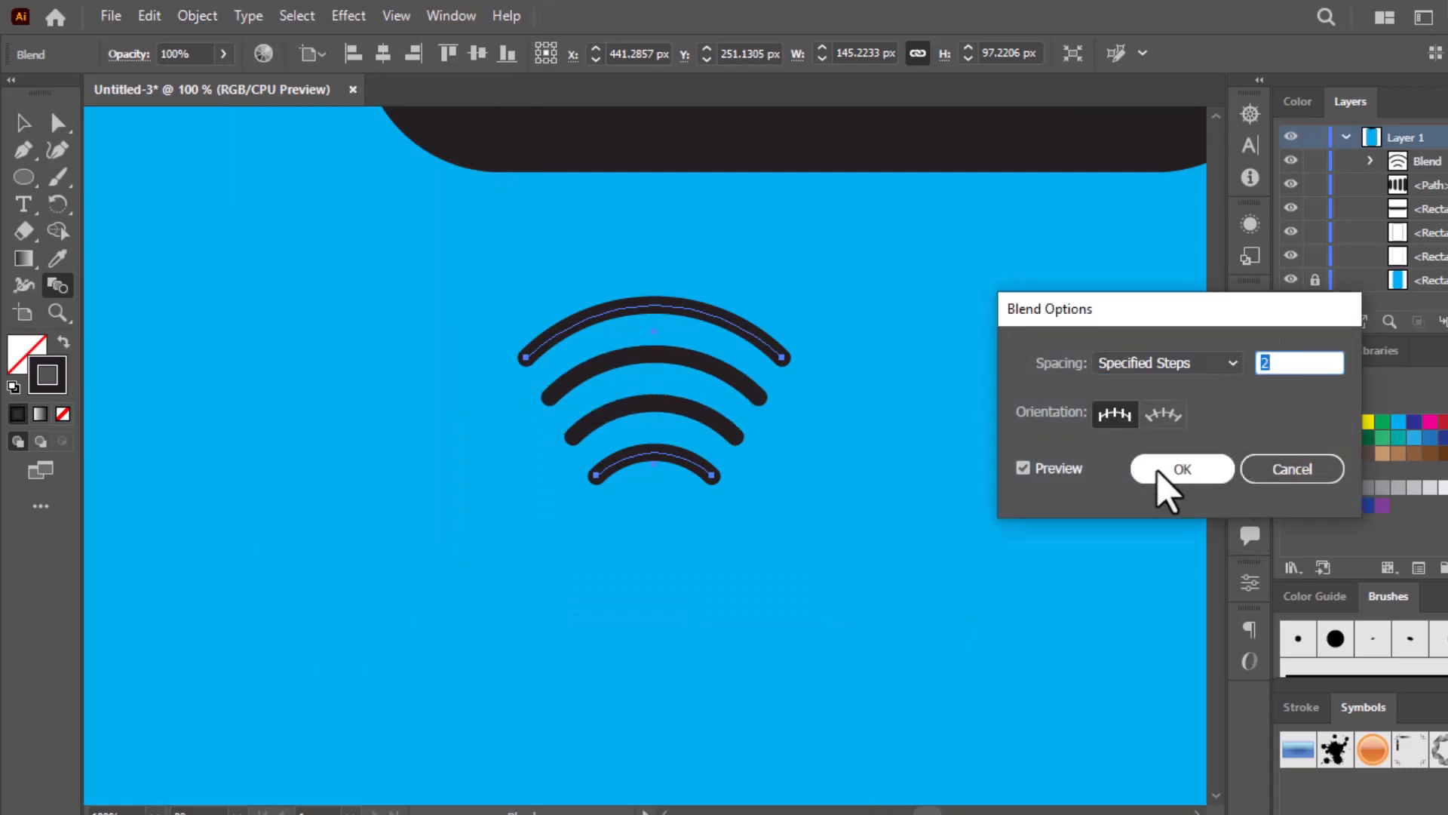
left_click(1181, 470)
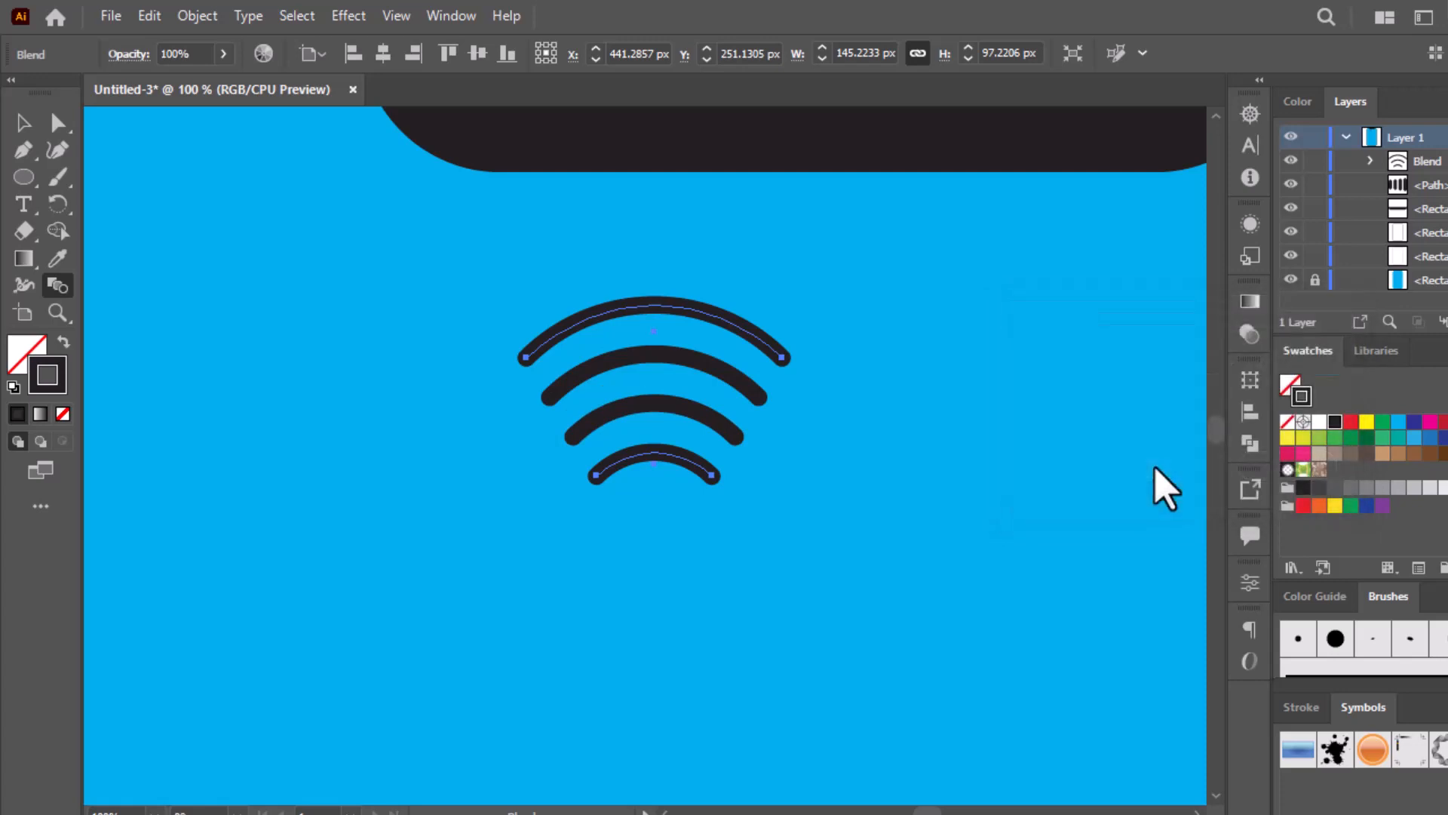
- Expand the arc blend with Object, Fill and Stroke enabled to turn it into separate grouped arcs
left_click(23, 123)
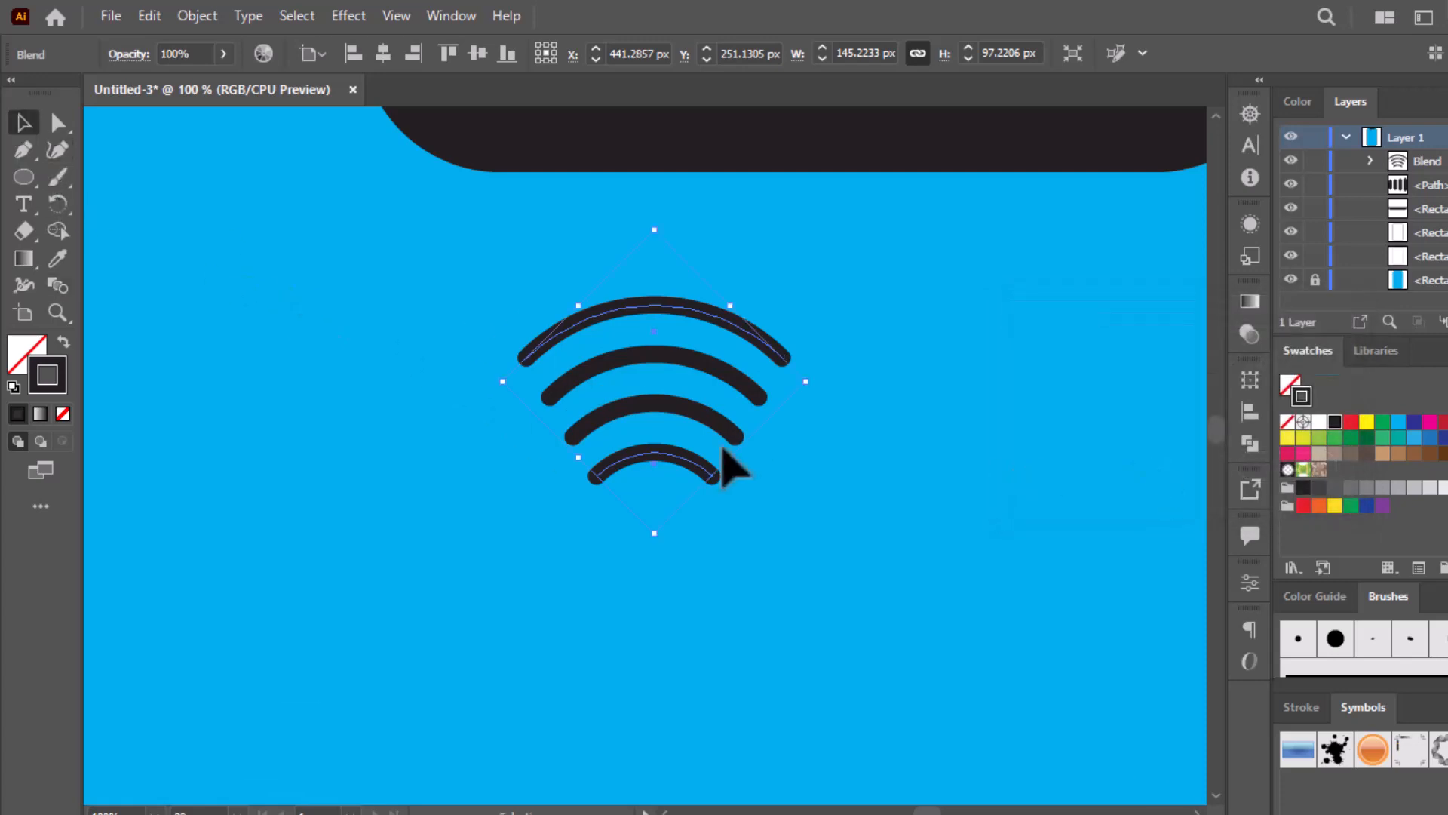
left_click(197, 15)
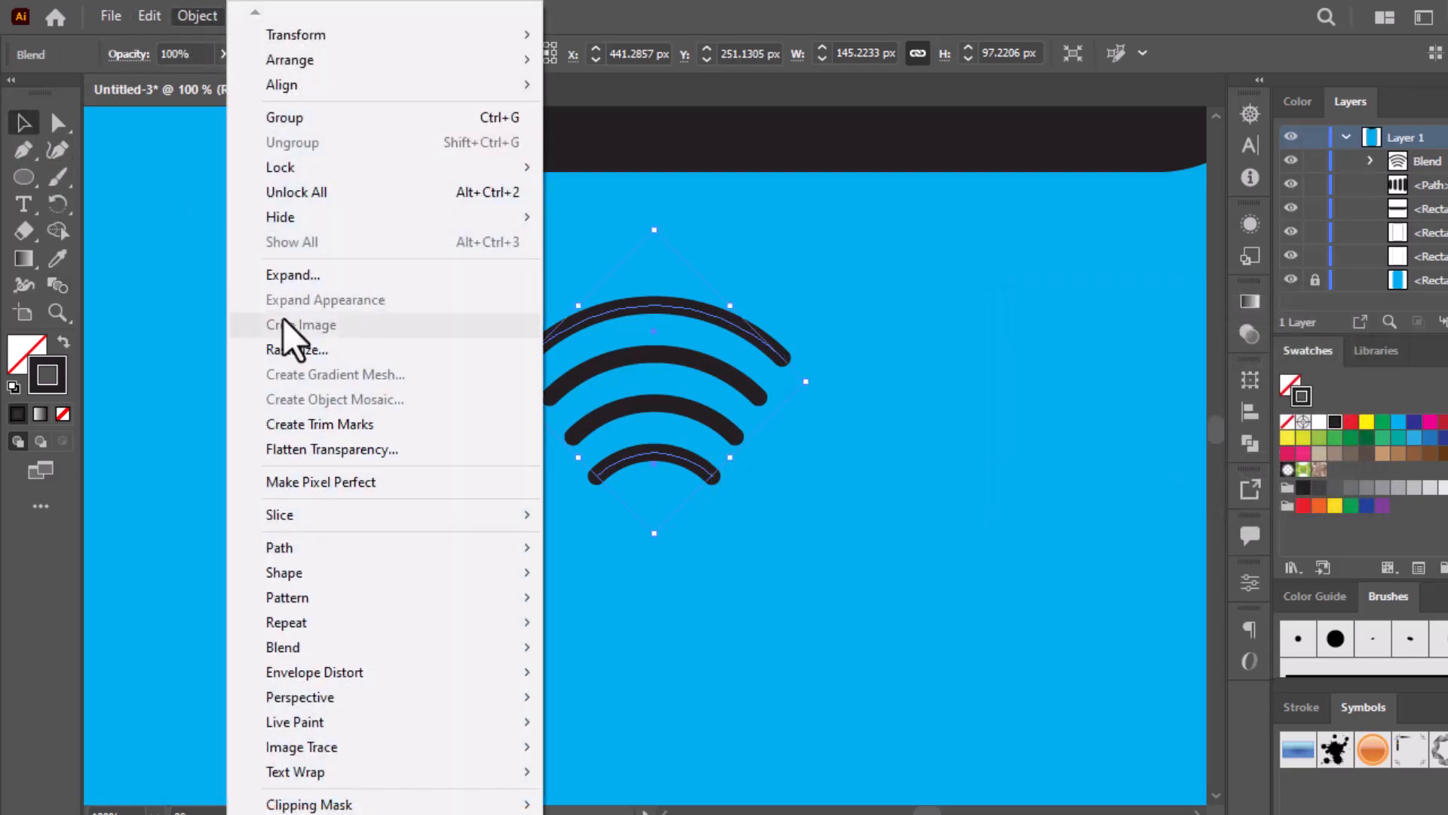
left_click(292, 271)
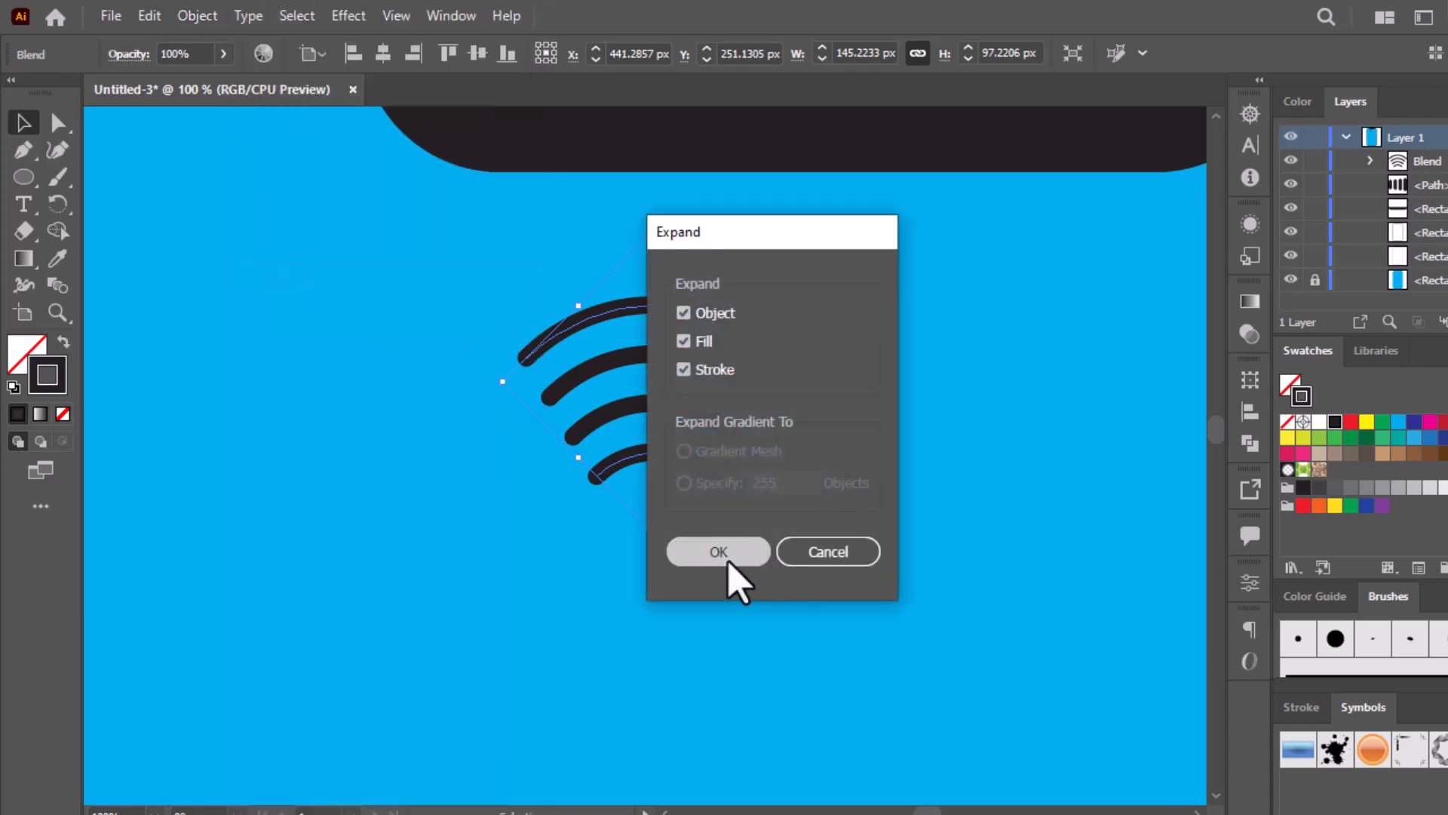
left_click(720, 554)
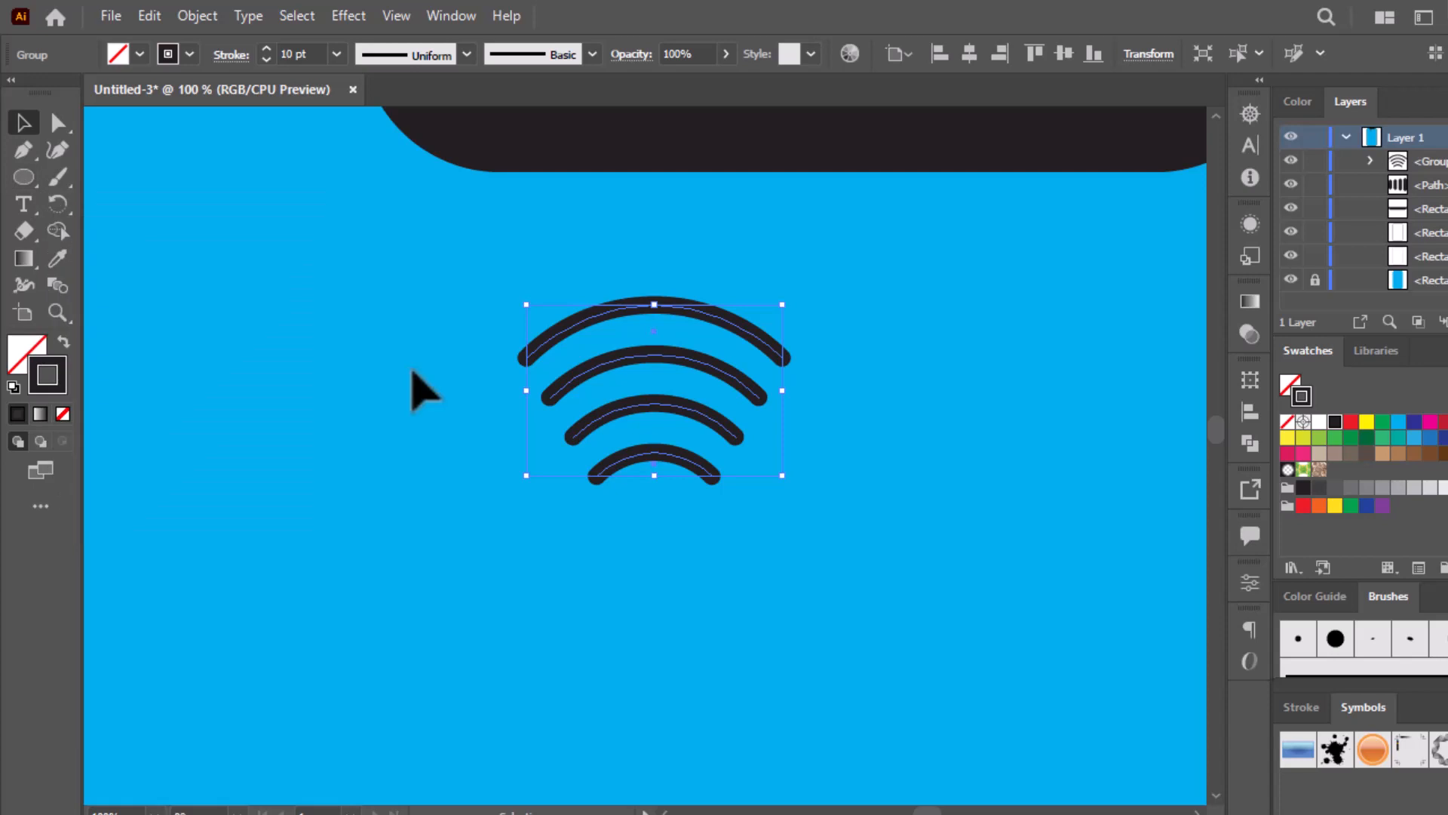
- Swap fill and stroke, and draw a small solid black circle without a stroke just beneath the smallest Wi-Fi arc
left_click(24, 178)
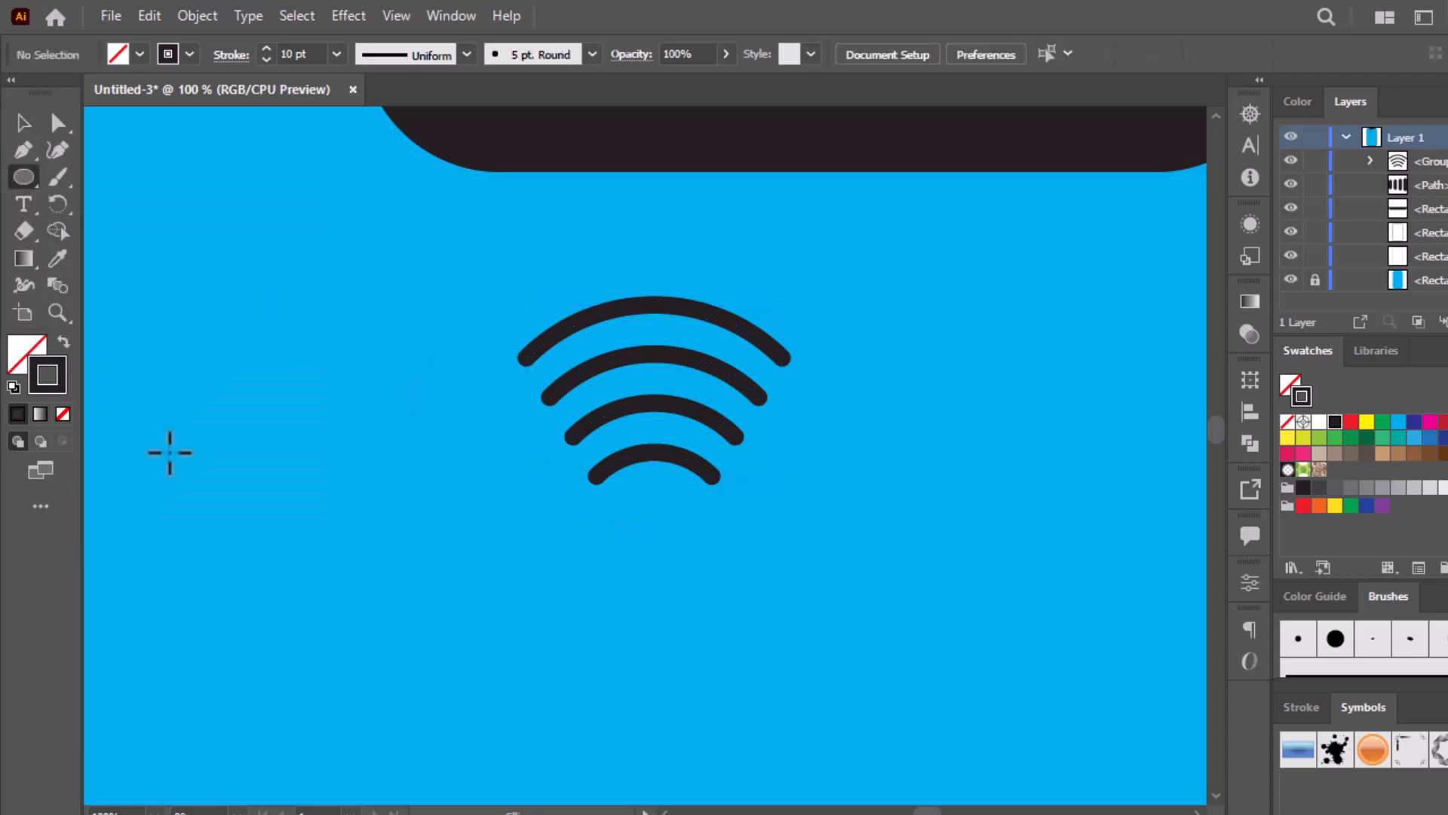
left_click(64, 343)
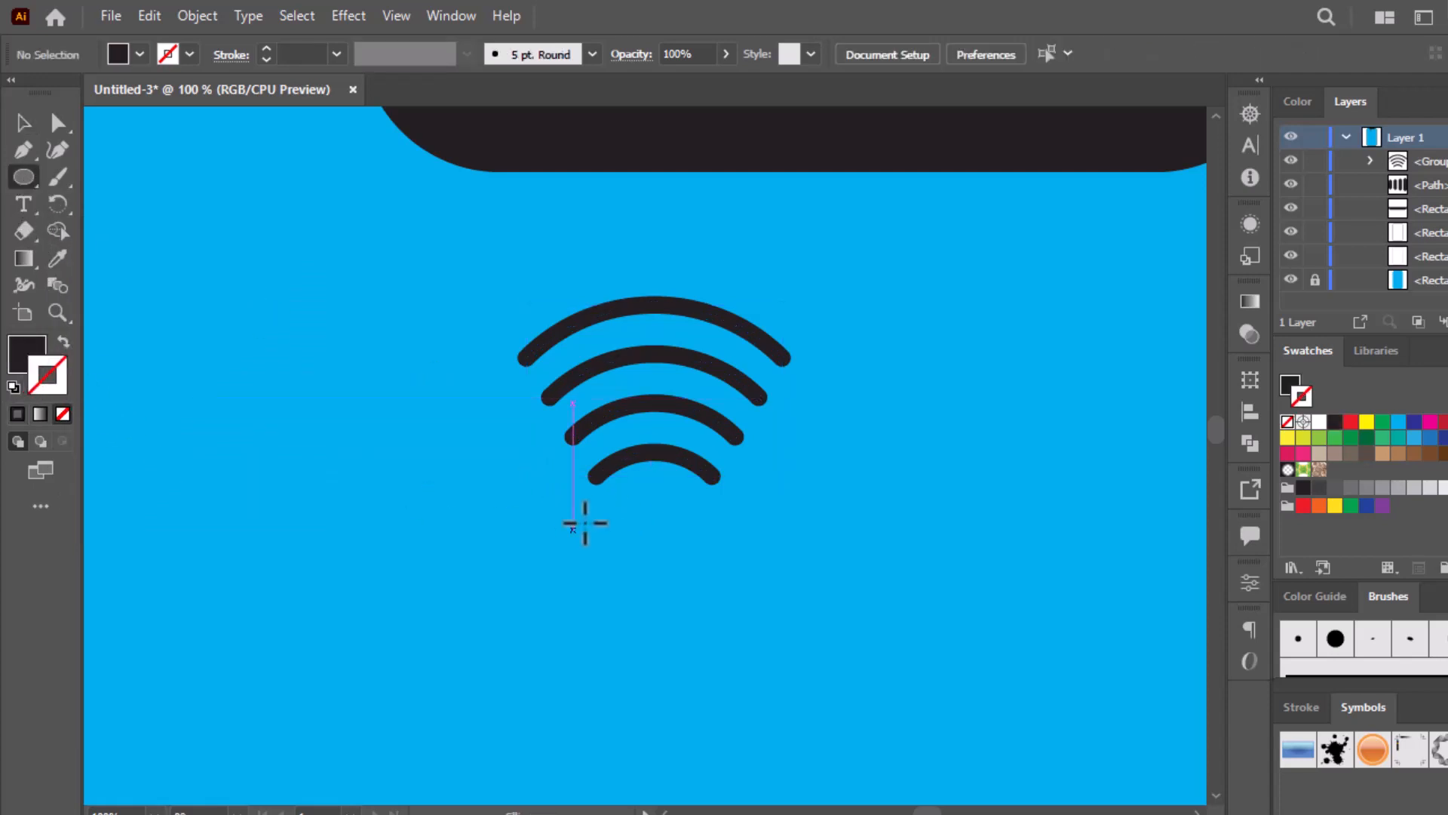
left_click_drag(643, 488, 655, 540)
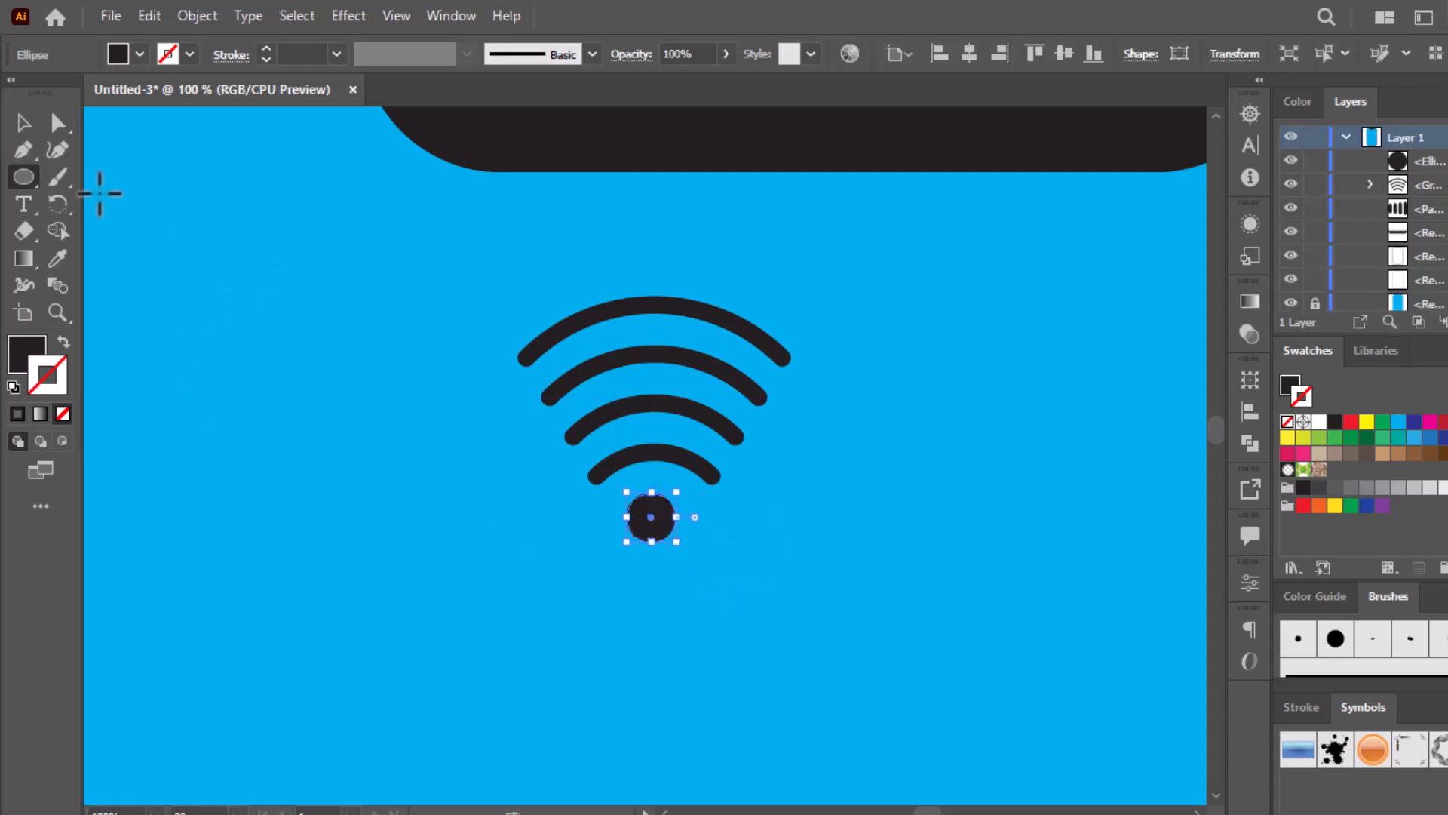
- Move the solid circle slightly up to centre it beneath the smallest Wi-Fi arc, and group it with the arcs
left_click(22, 122)
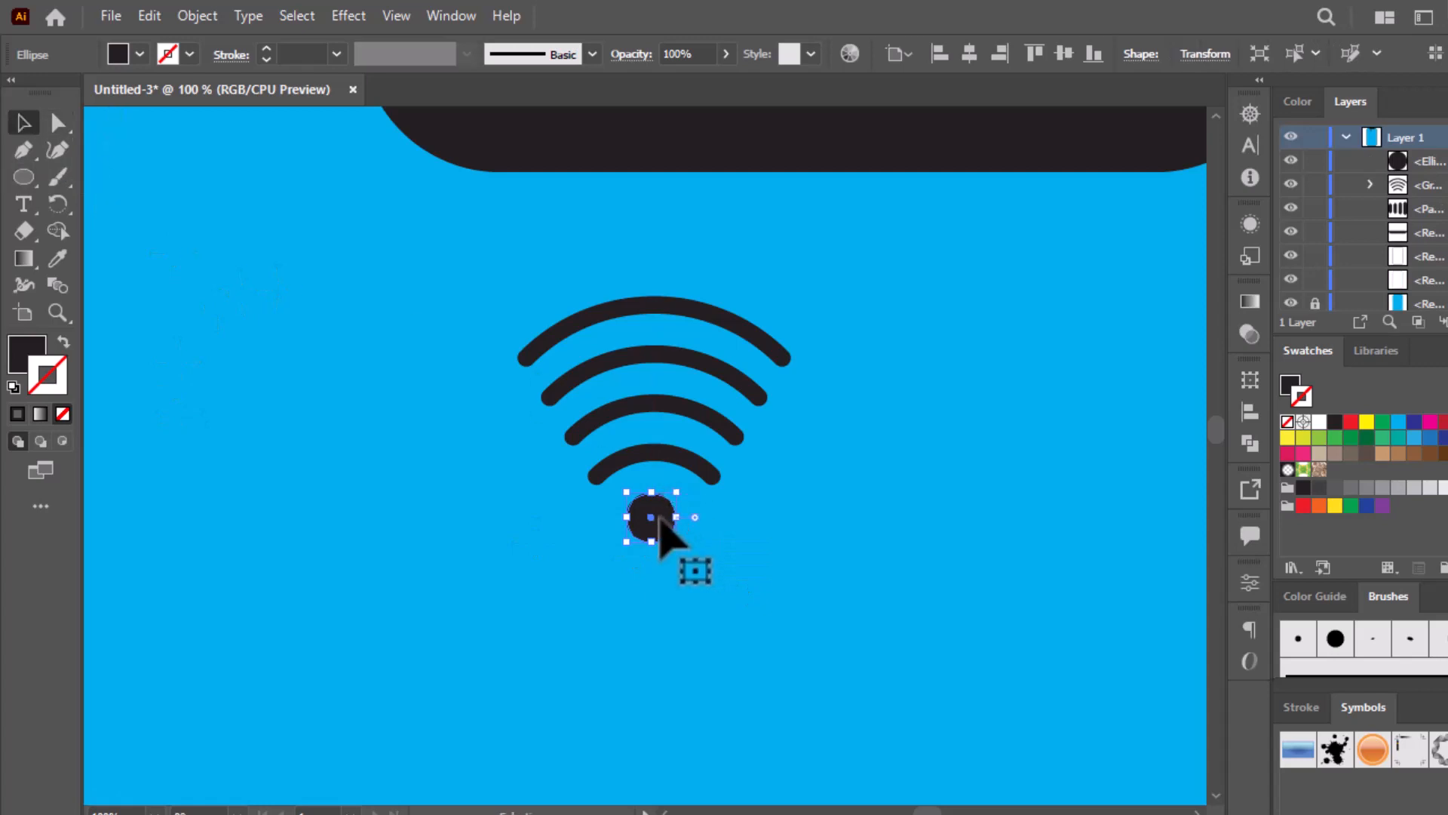
left_click_drag(658, 514, 666, 500)
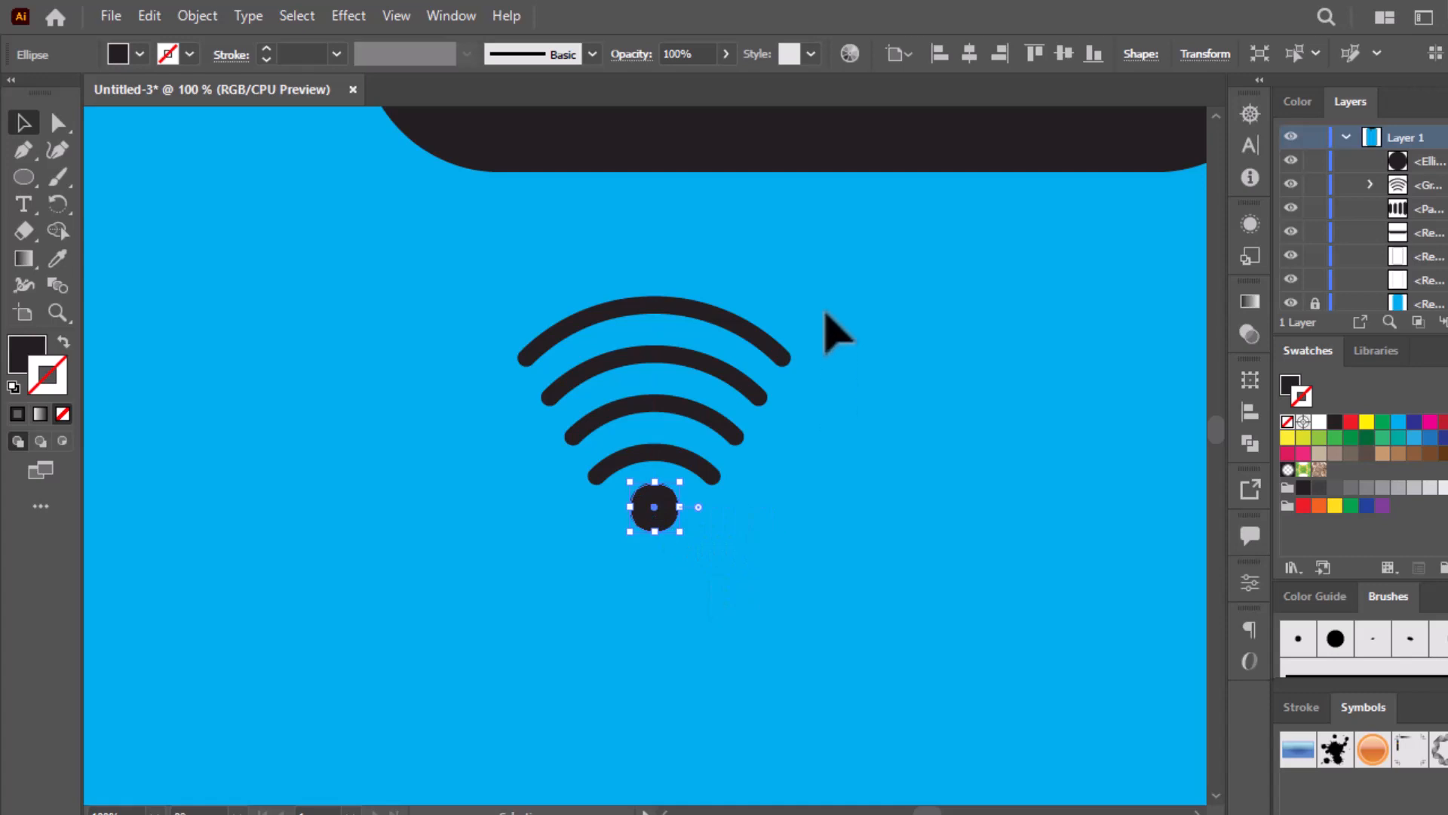
left_click_drag(558, 531, 547, 560)
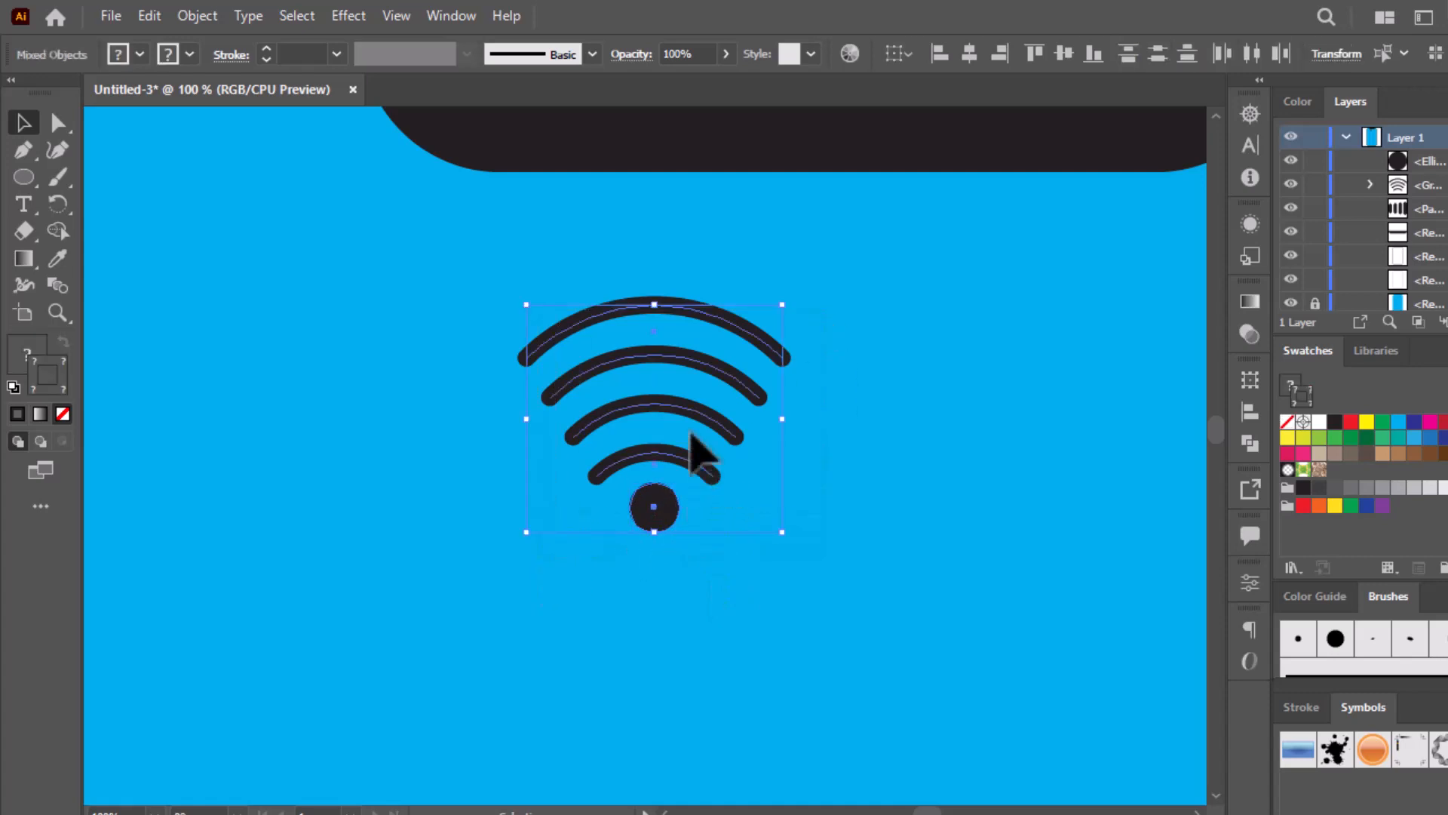
right_click(691, 436)
left_click(765, 235)
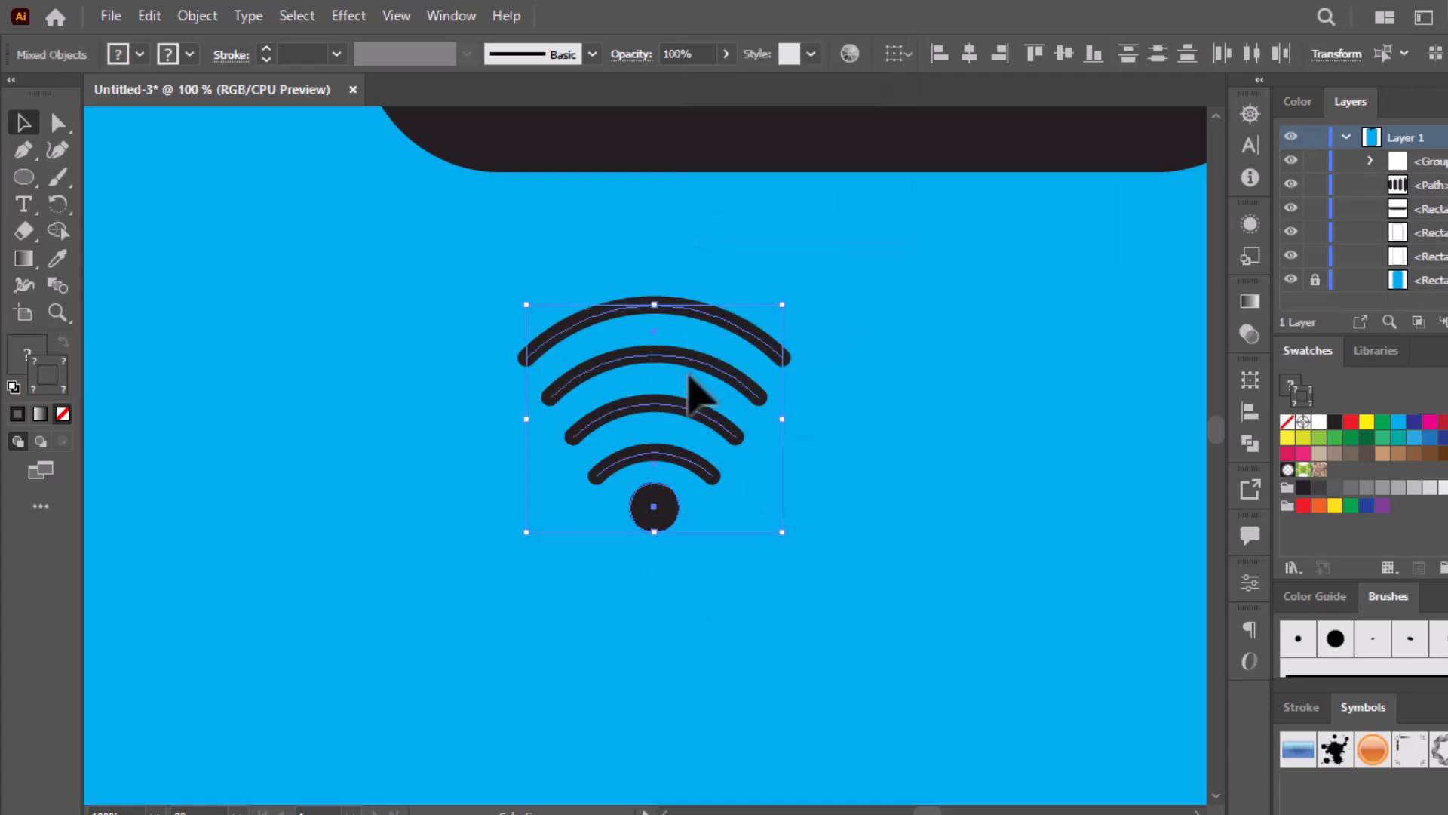
- Scale the Wi-Fi group down proportionally and place it just right of the signal bars near the phone screen's upper corner
left_click_drag(772, 307, 753, 381)
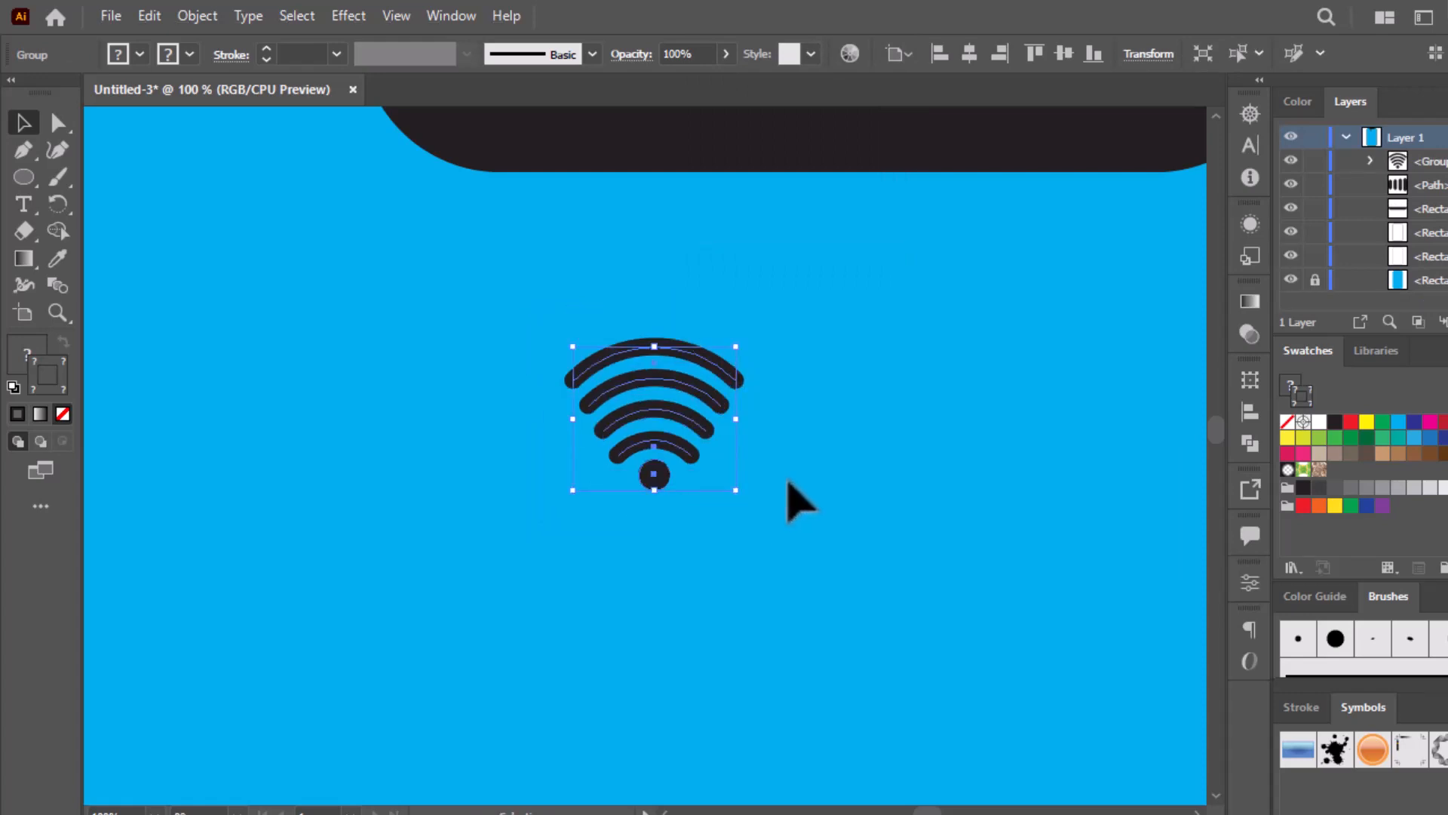
key("ctrl+minus")
scroll(787, 483, "down", 1)
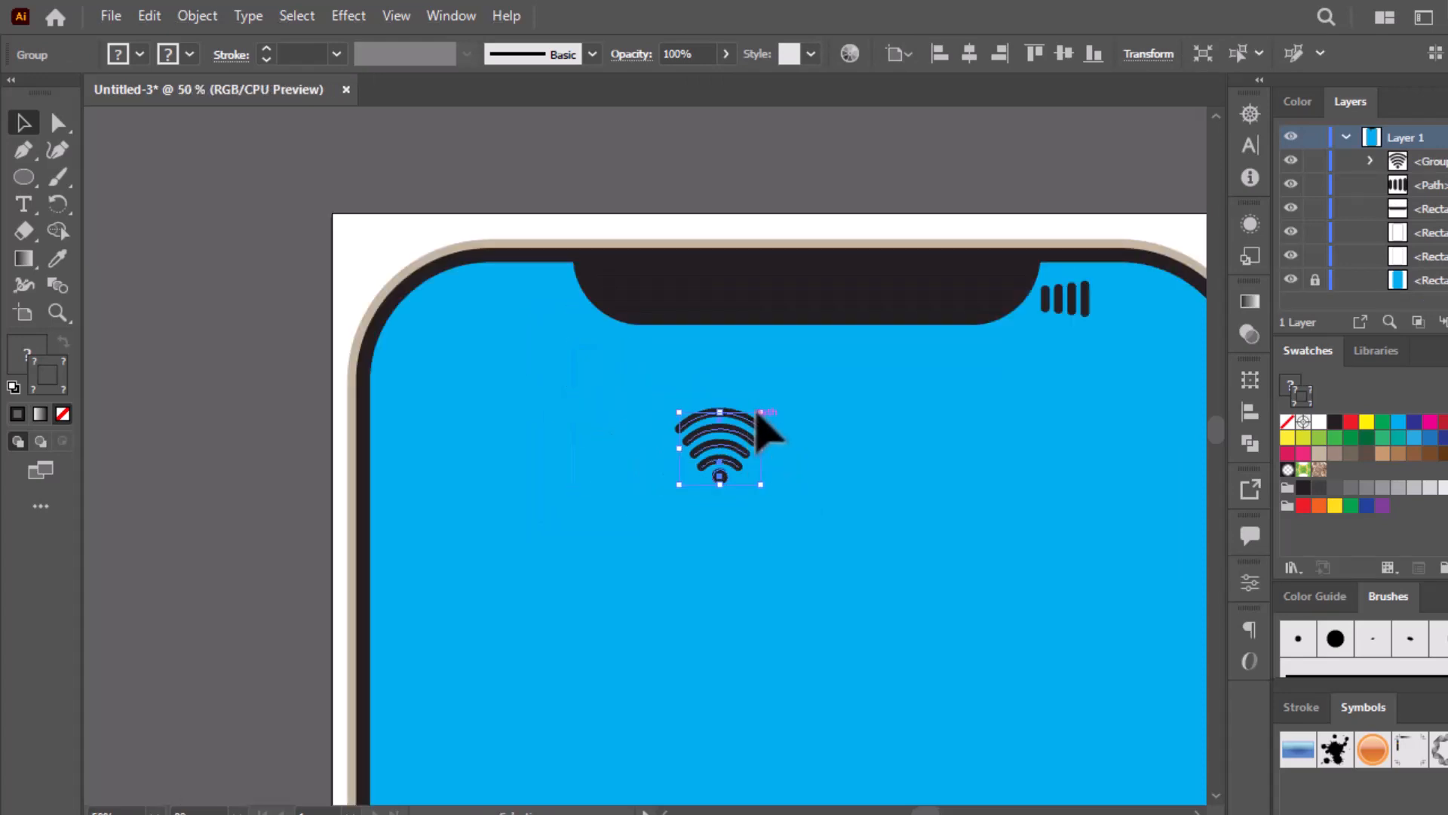
left_click_drag(748, 426, 747, 427)
left_click_drag(724, 502, 1128, 315)
scroll(1108, 368, "up", 4)
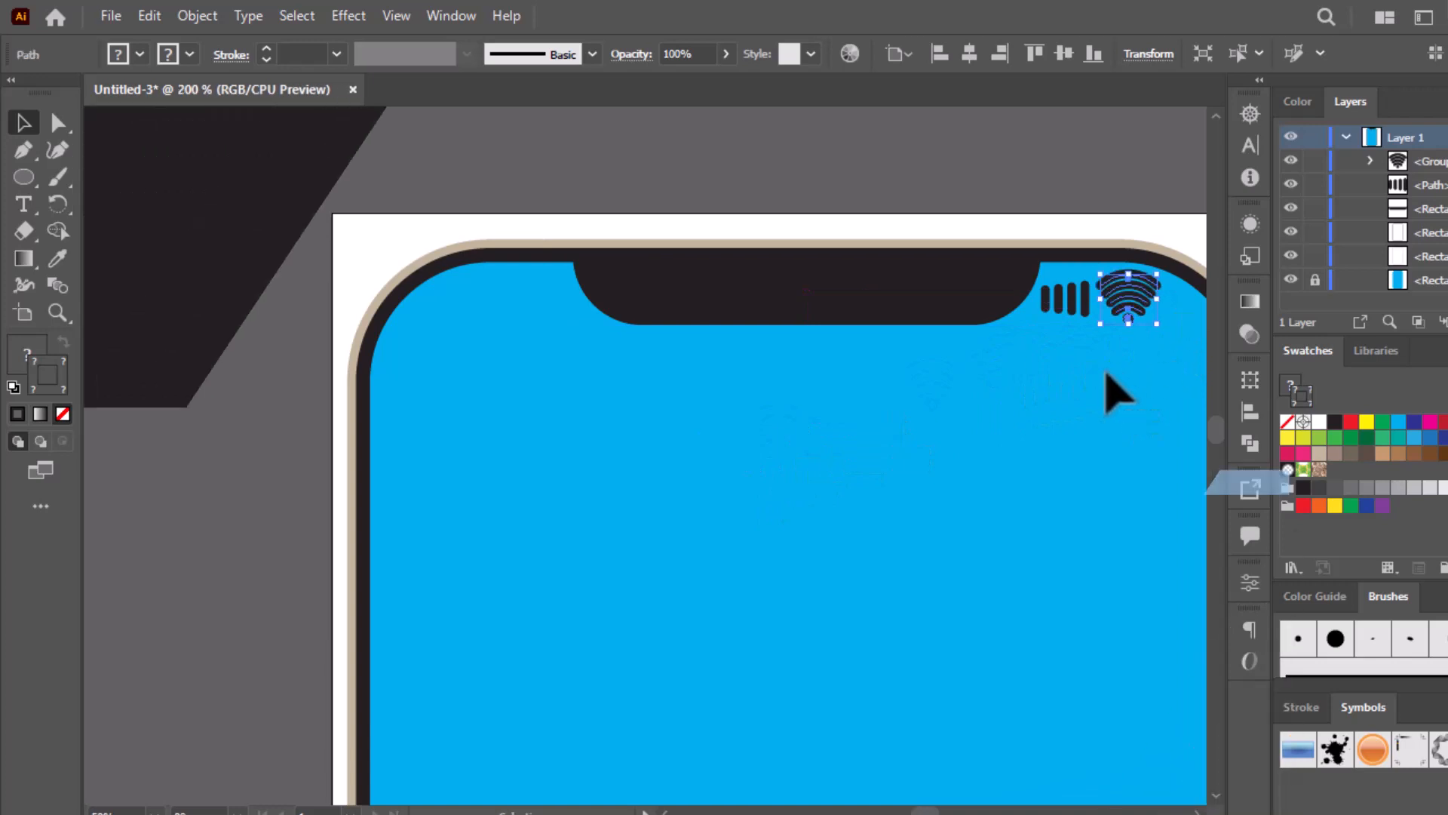
scroll(1015, 337, "down", 1)
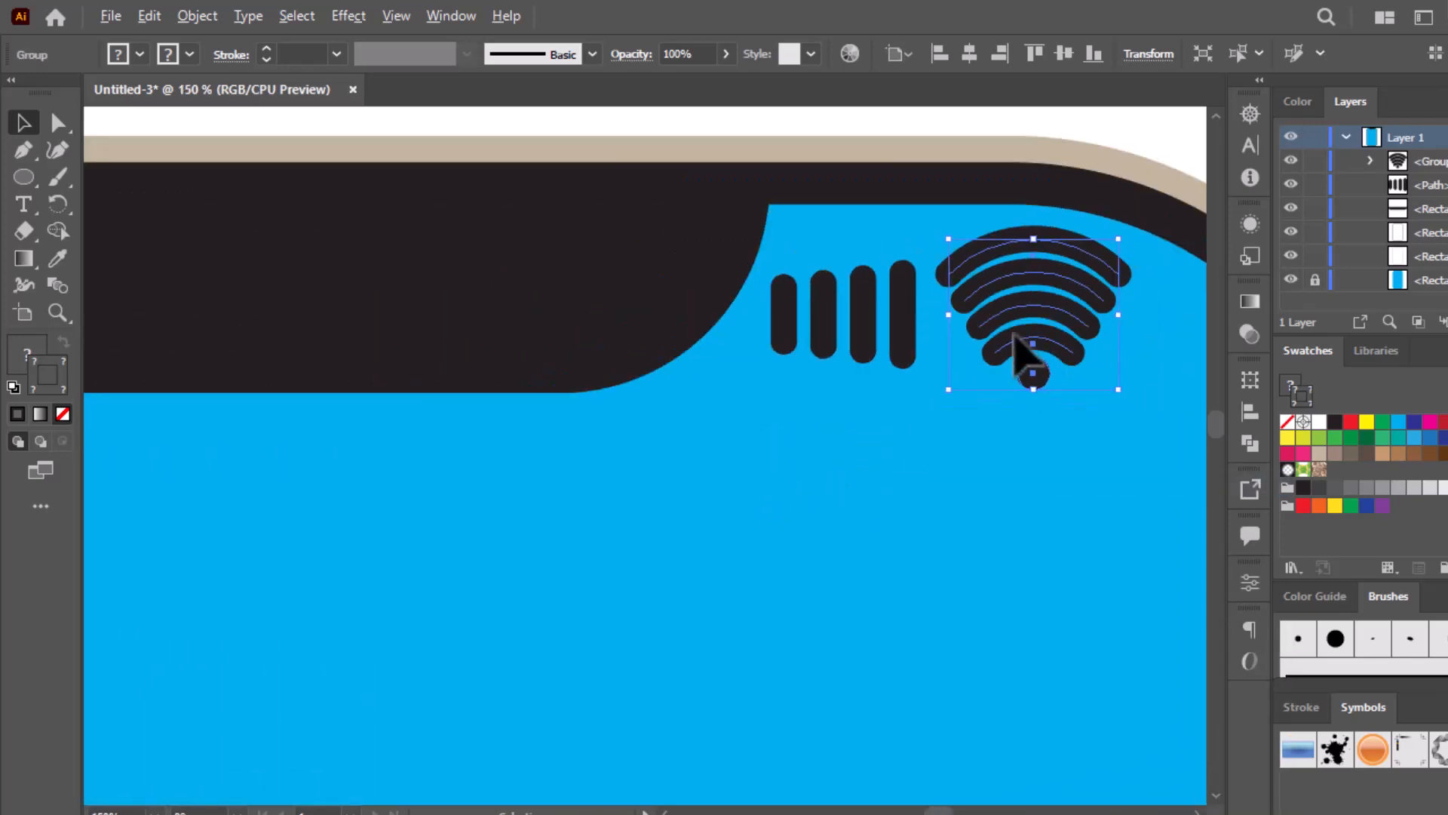
scroll(1015, 337, "down", 2)
scroll(863, 365, "up", 1)
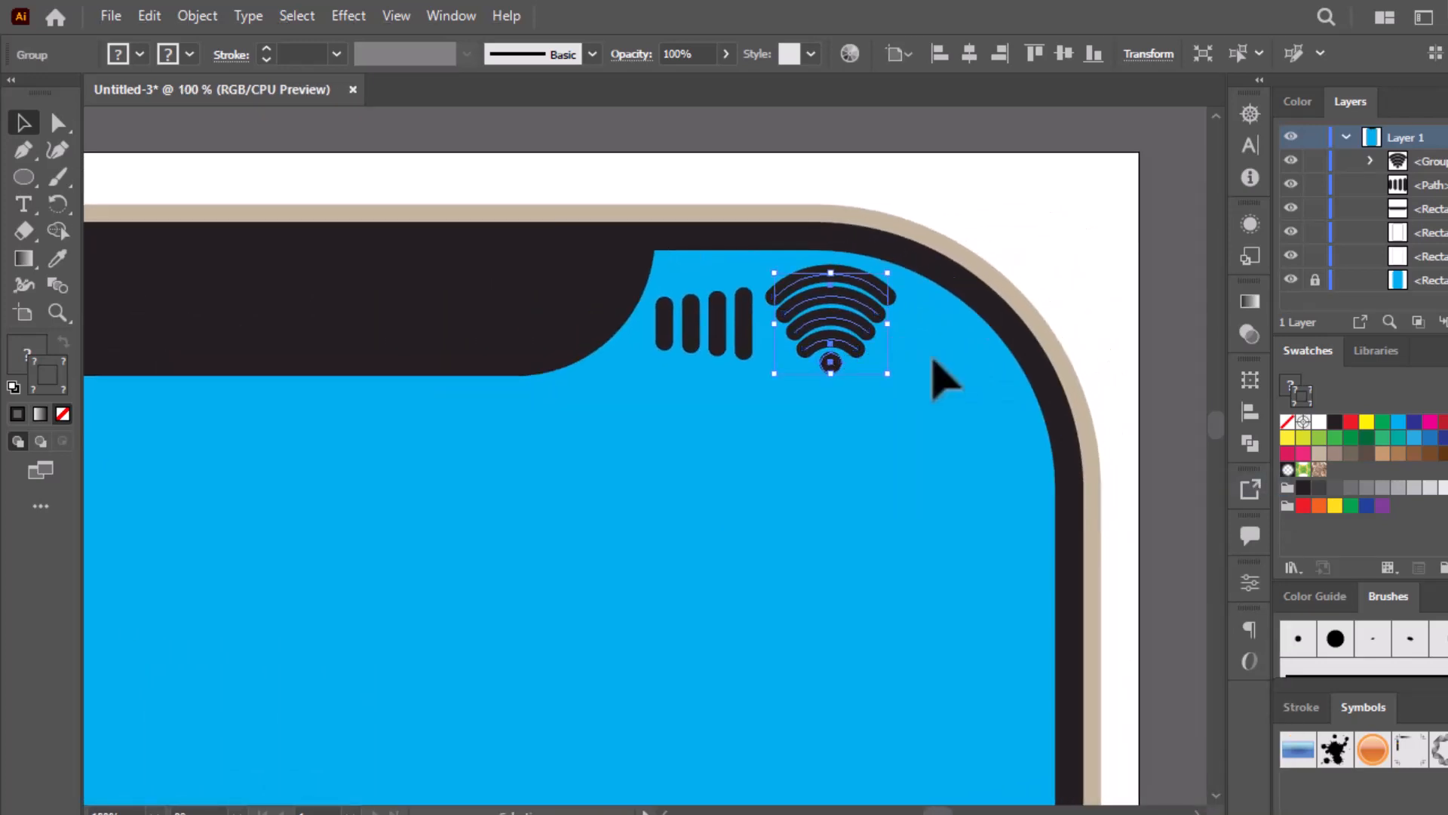
- Draw a small horizontal rectangle below the status icons as the battery body, with a white fill and no stroke
left_click_drag(14, 180, 113, 172)
left_click_drag(641, 456, 806, 516)
left_click(65, 343)
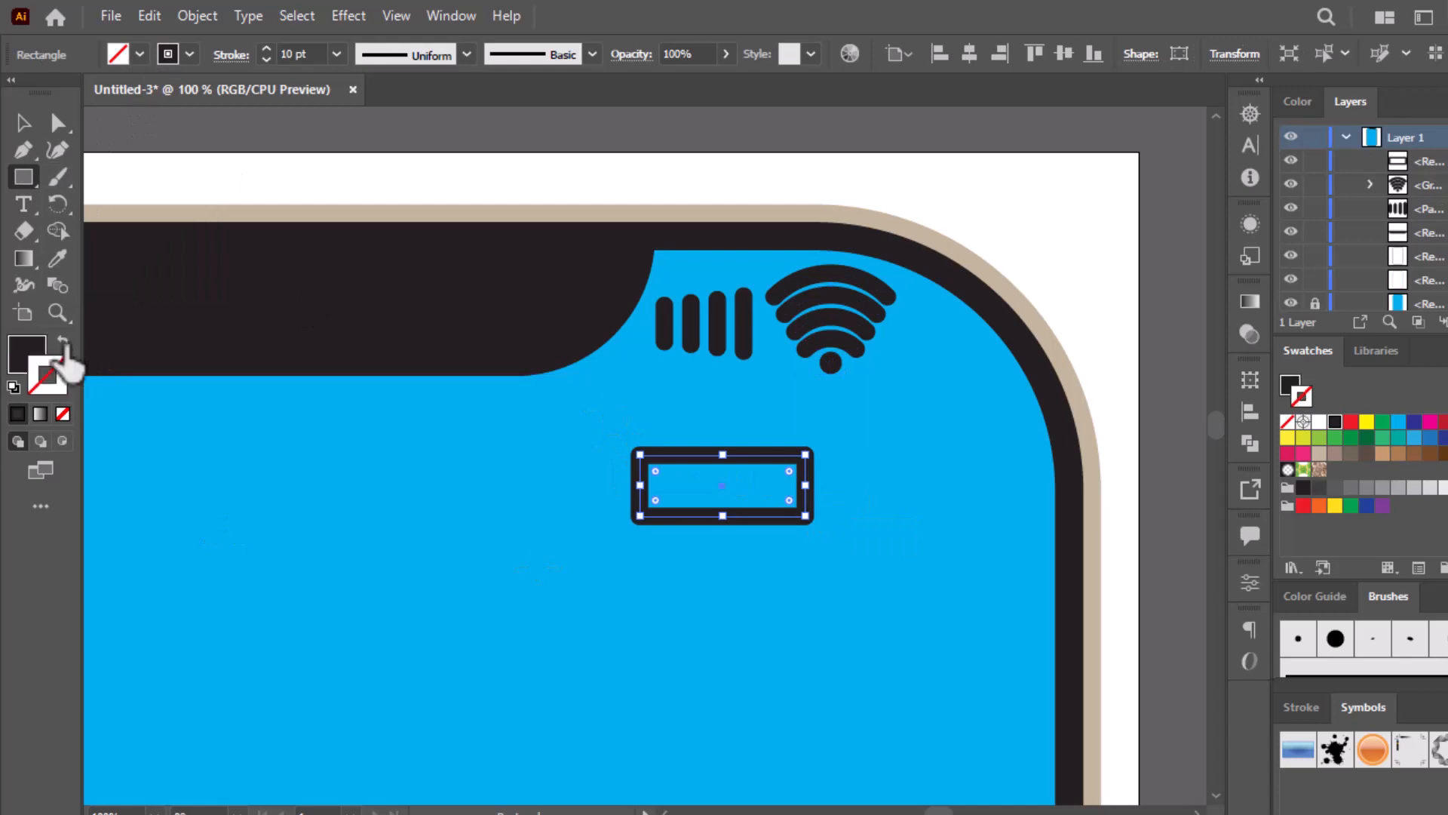
left_click(13, 349)
left_click(134, 54)
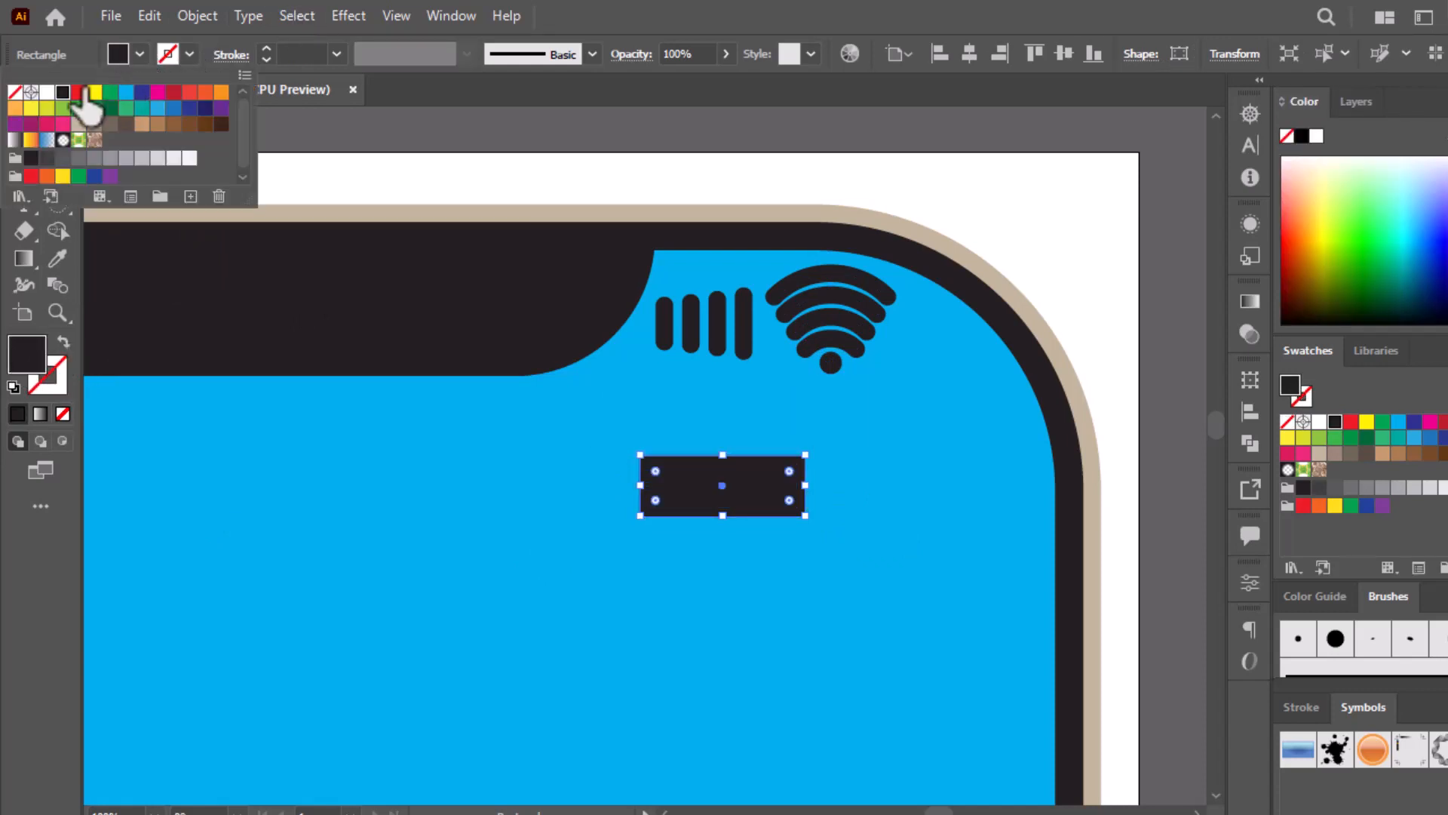
left_click(47, 92)
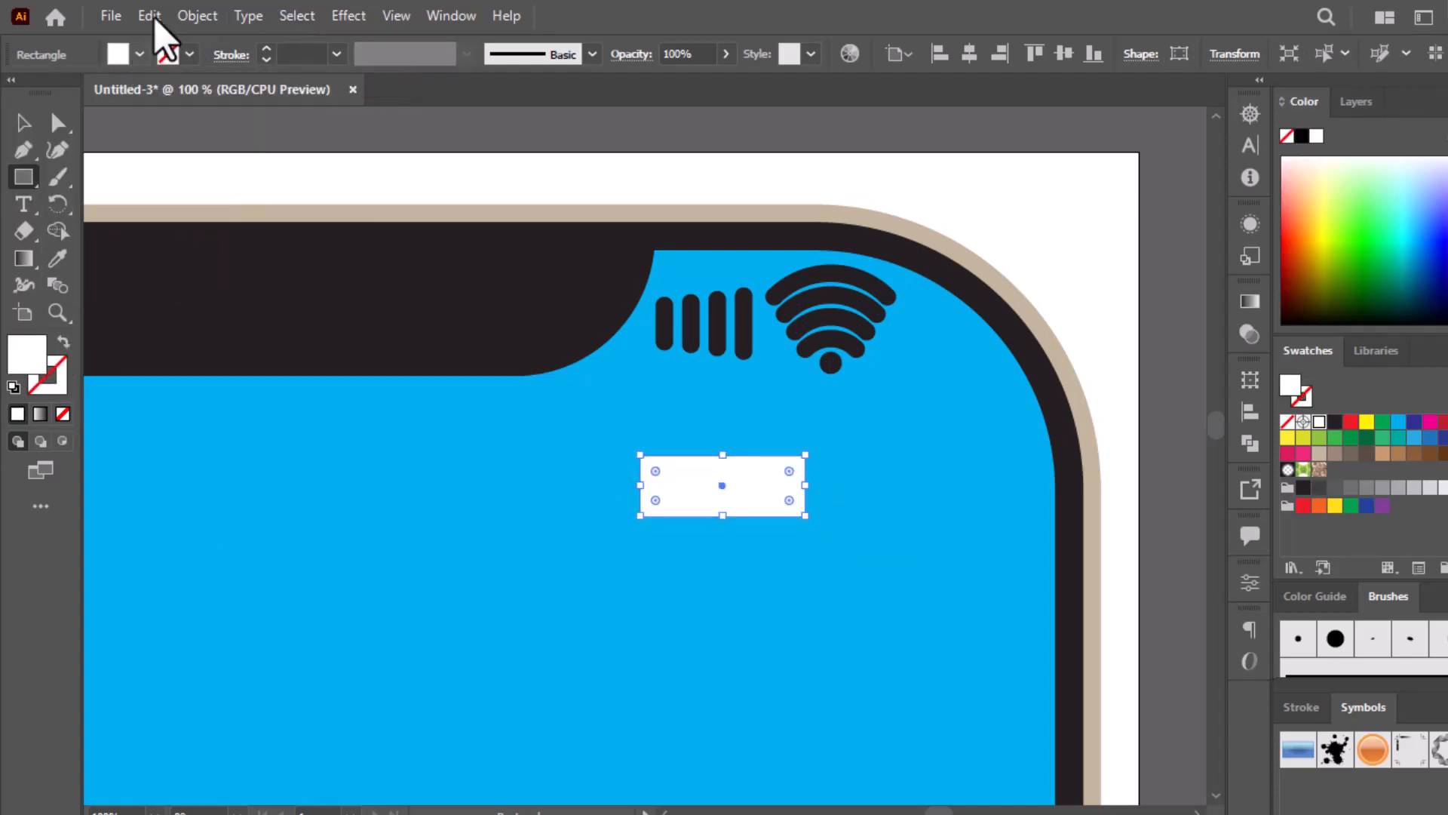
- Paste a copy of the white rectangle in front, fill it black and shorten it from its left edge
left_click(150, 16)
left_click(160, 130)
left_click(149, 16)
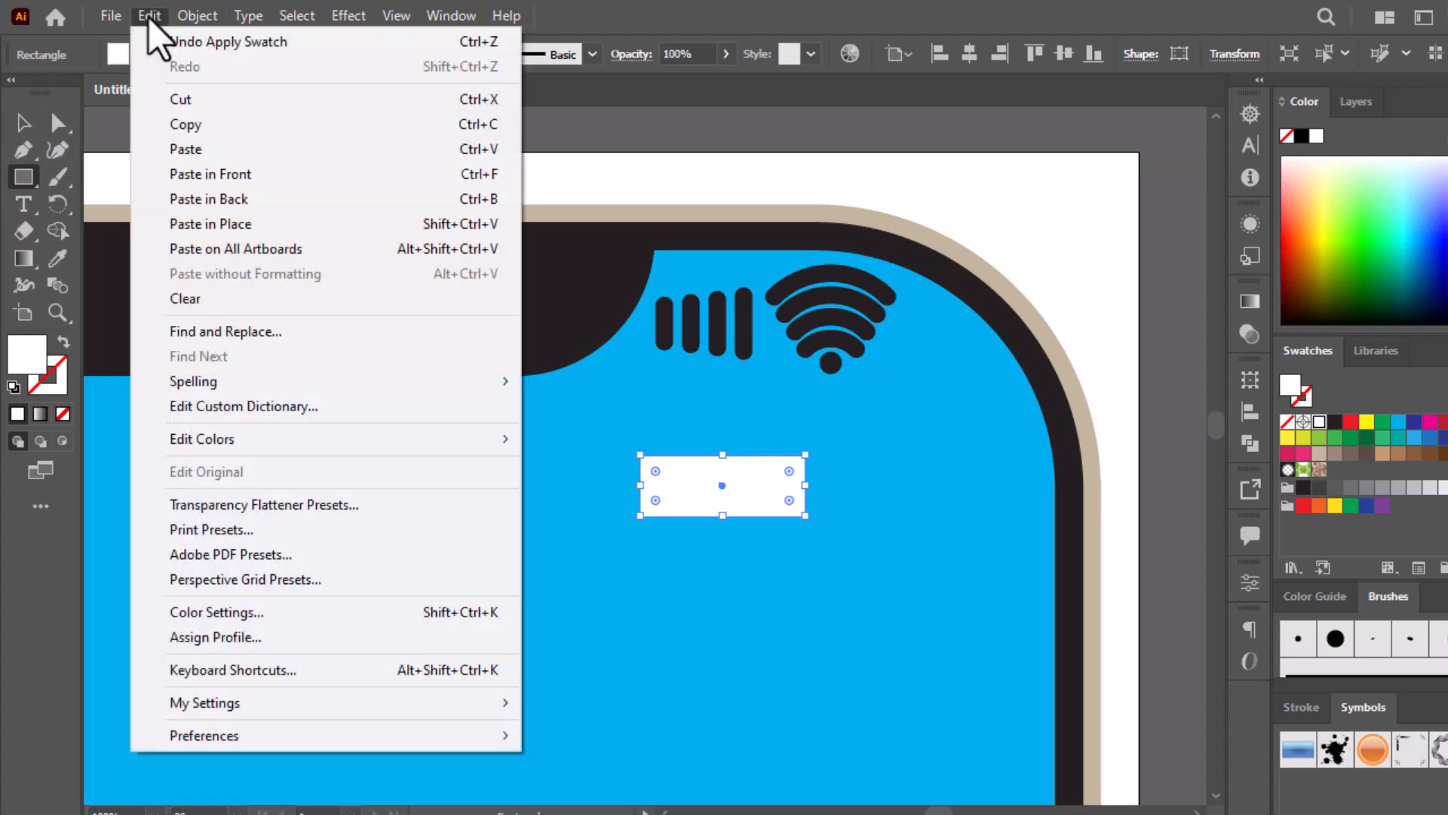
left_click(189, 175)
left_click(139, 54)
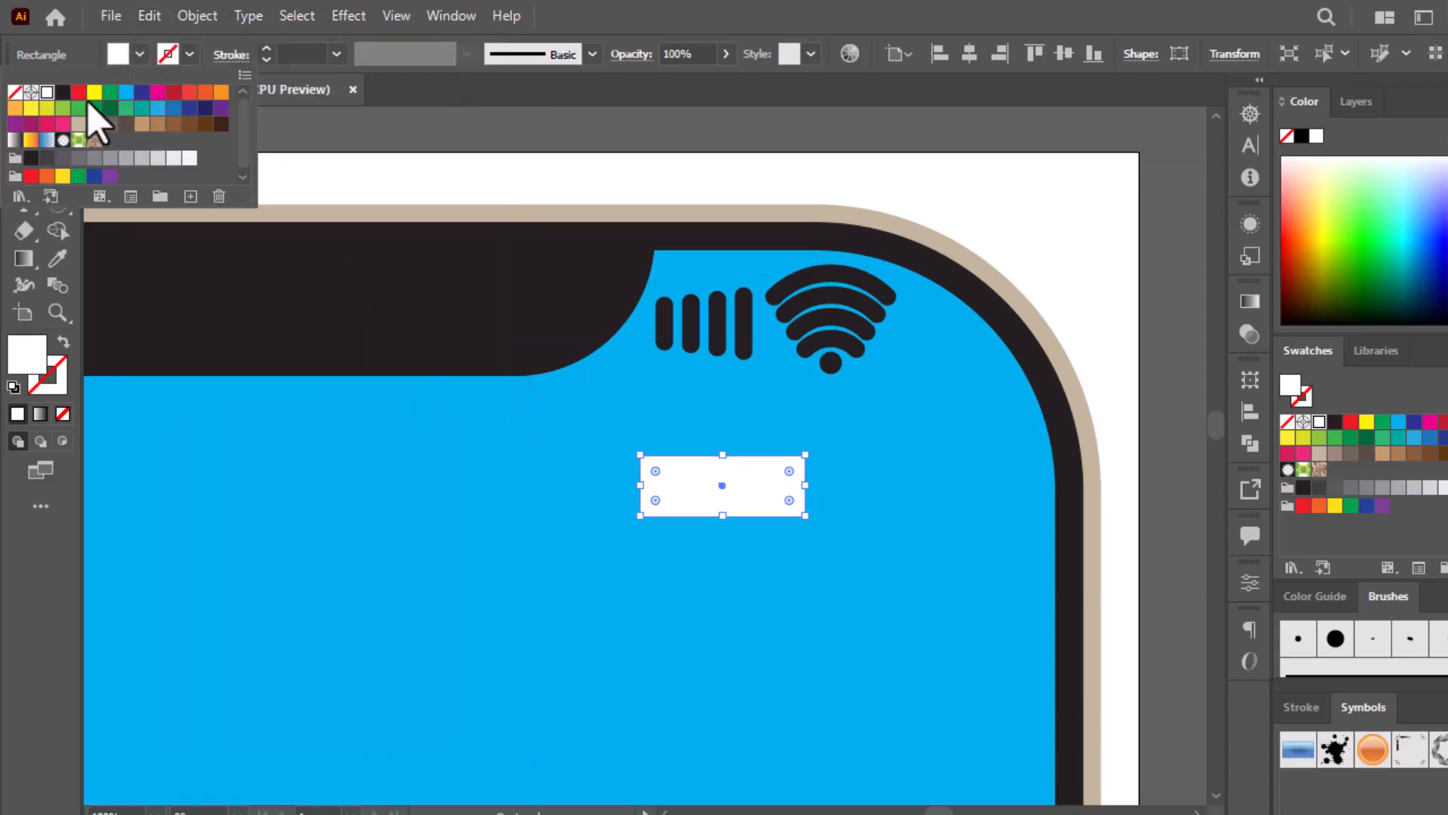
left_click(62, 92)
left_click(141, 55)
left_click(22, 122)
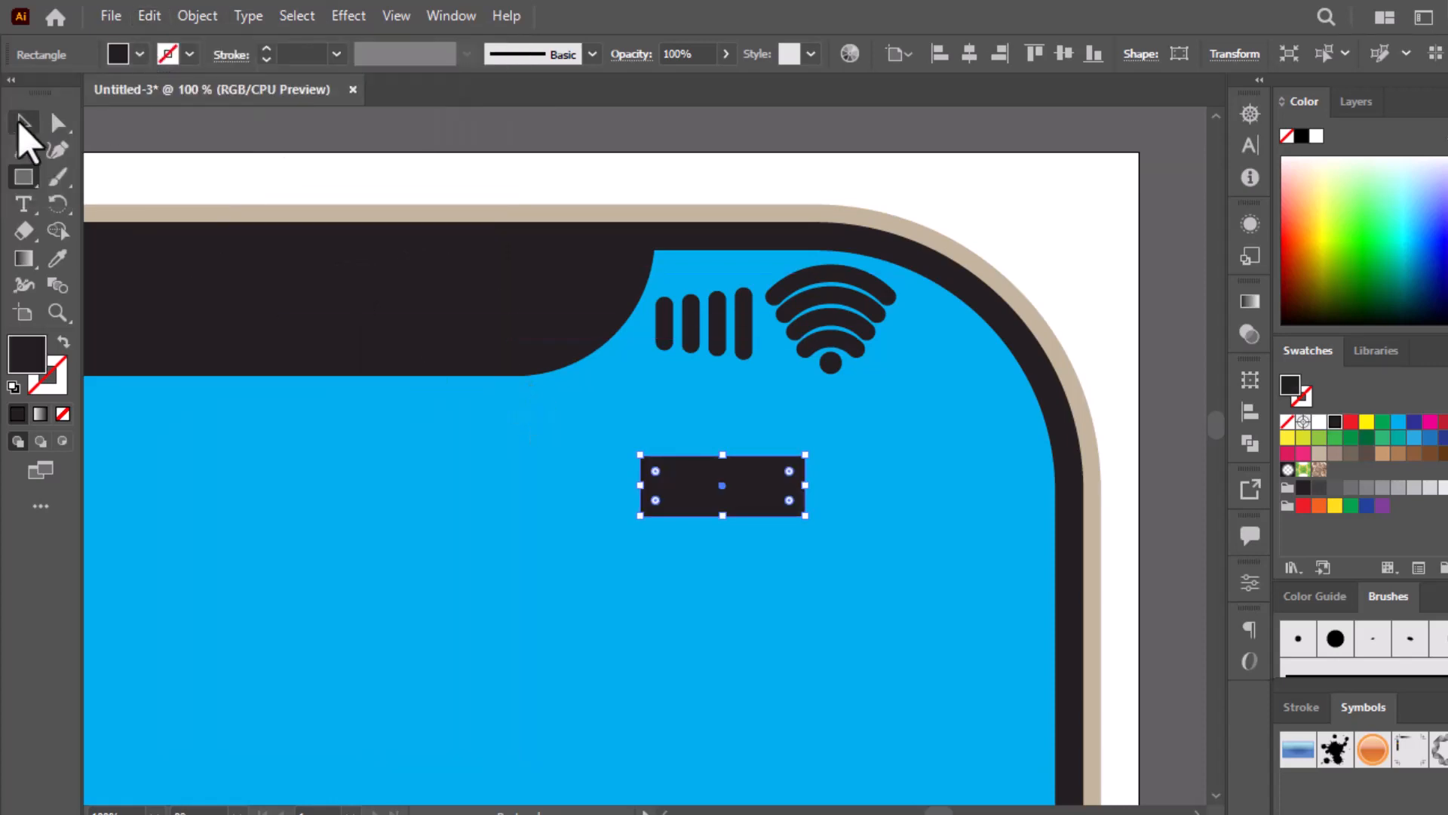
left_click_drag(639, 484, 665, 484)
- Draw a small black rectangle against the battery body's left edge as its terminal
left_click(24, 178)
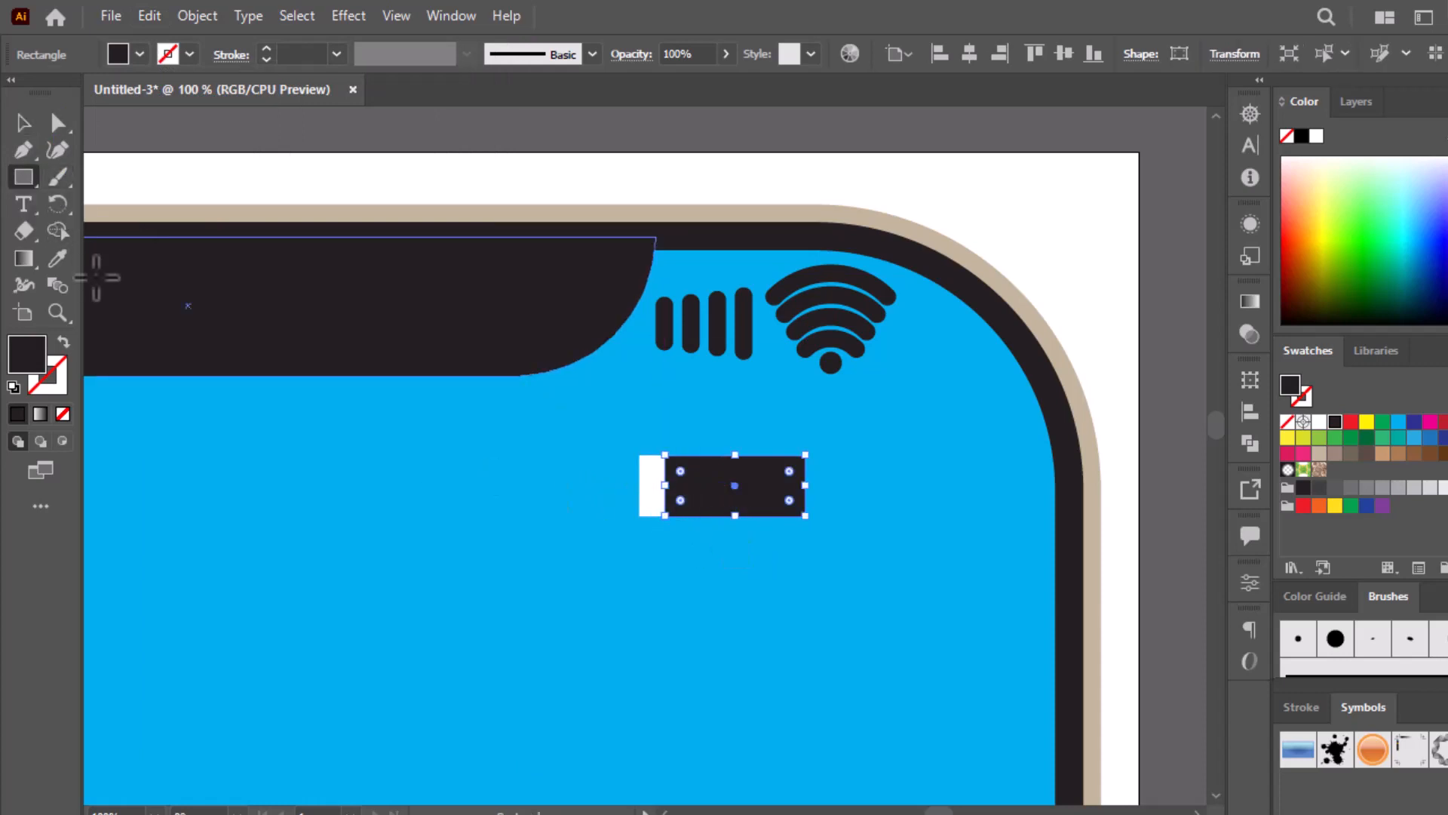
scroll(570, 513, "up", 2, "alt")
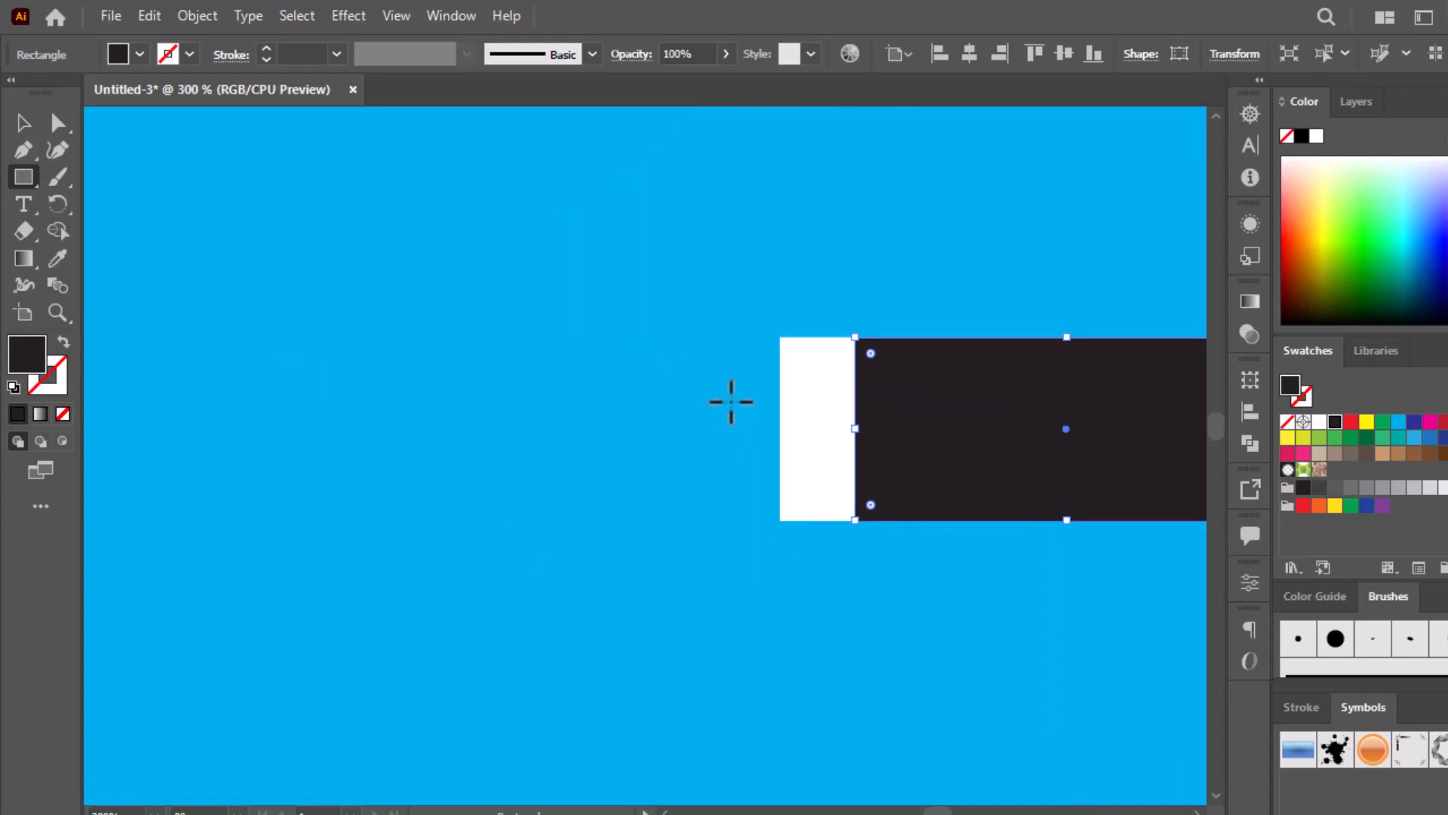
left_click_drag(744, 380, 780, 499)
left_click(25, 124)
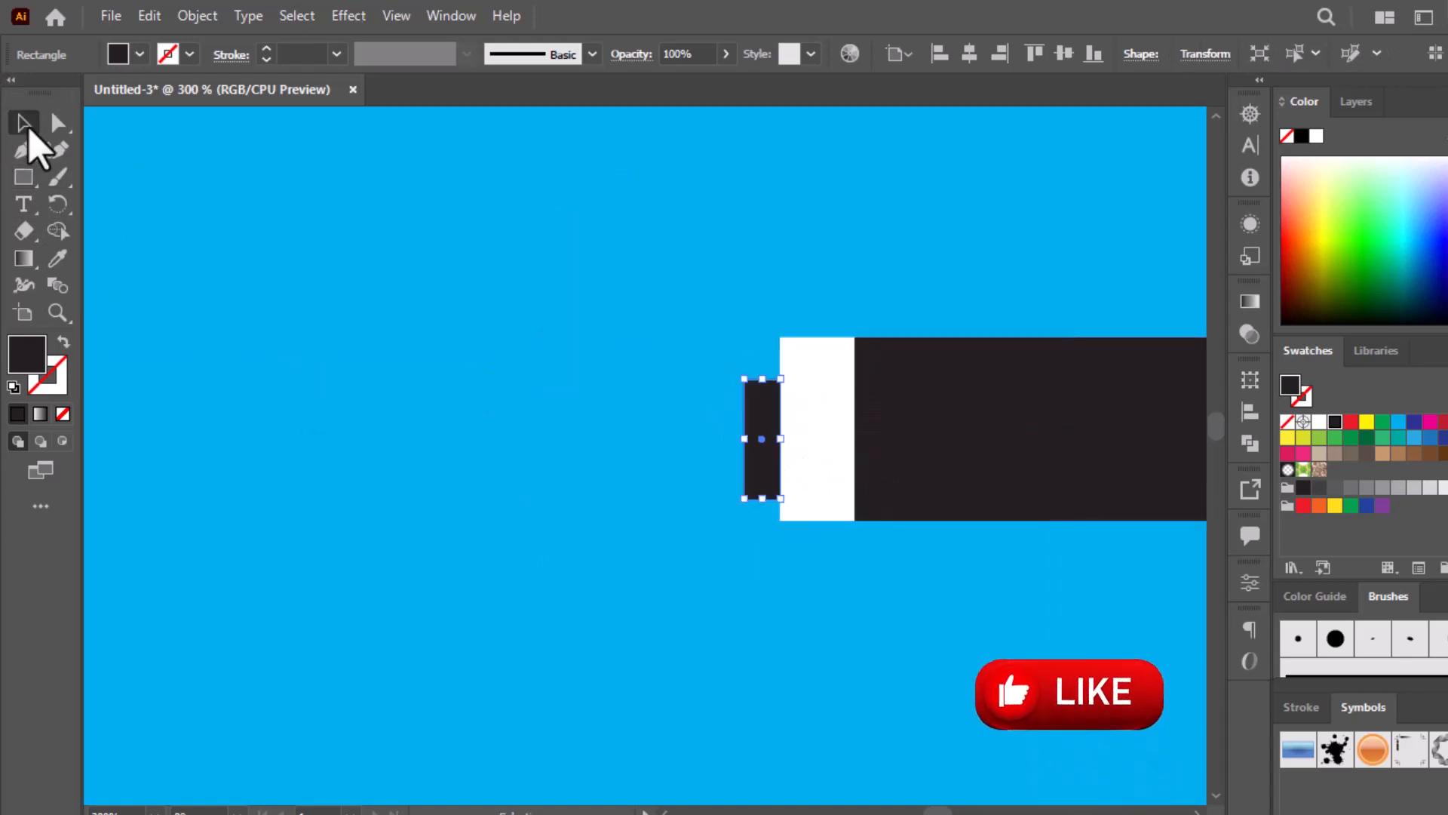
left_click_drag(784, 439, 170, 379)
key("ctrl+z")
scroll(762, 440, "up", 2)
scroll(784, 420, "down", 2)
- Select all three battery rectangles and group them
left_click_drag(271, 533, 926, 303)
right_click(560, 460)
left_click(614, 500)
- Shrink the battery group proportionally from its centre and place it to the lower right of the Wi-Fi icon
scroll(603, 518, "down", 2)
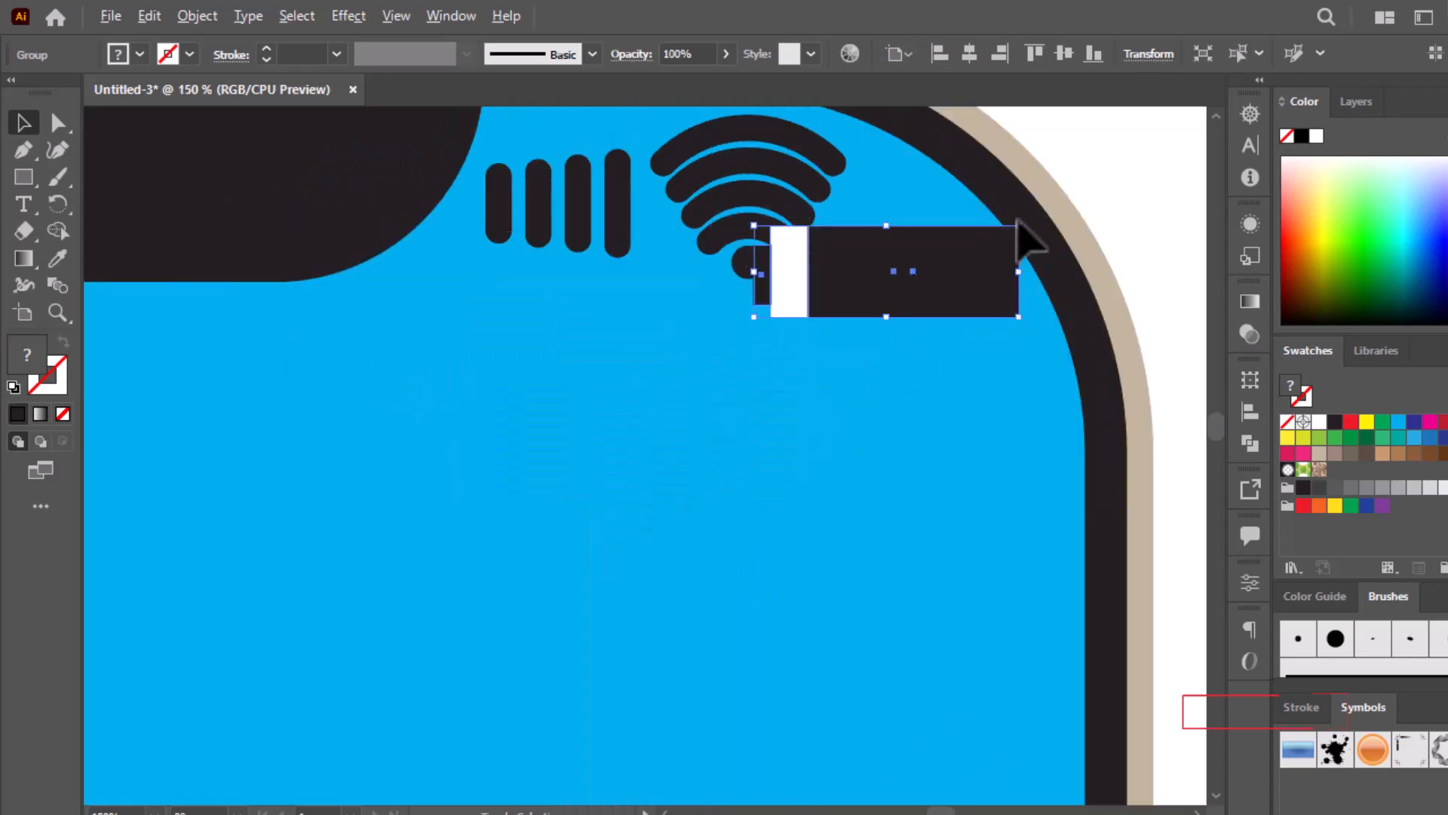
left_click_drag(1018, 227, 989, 246)
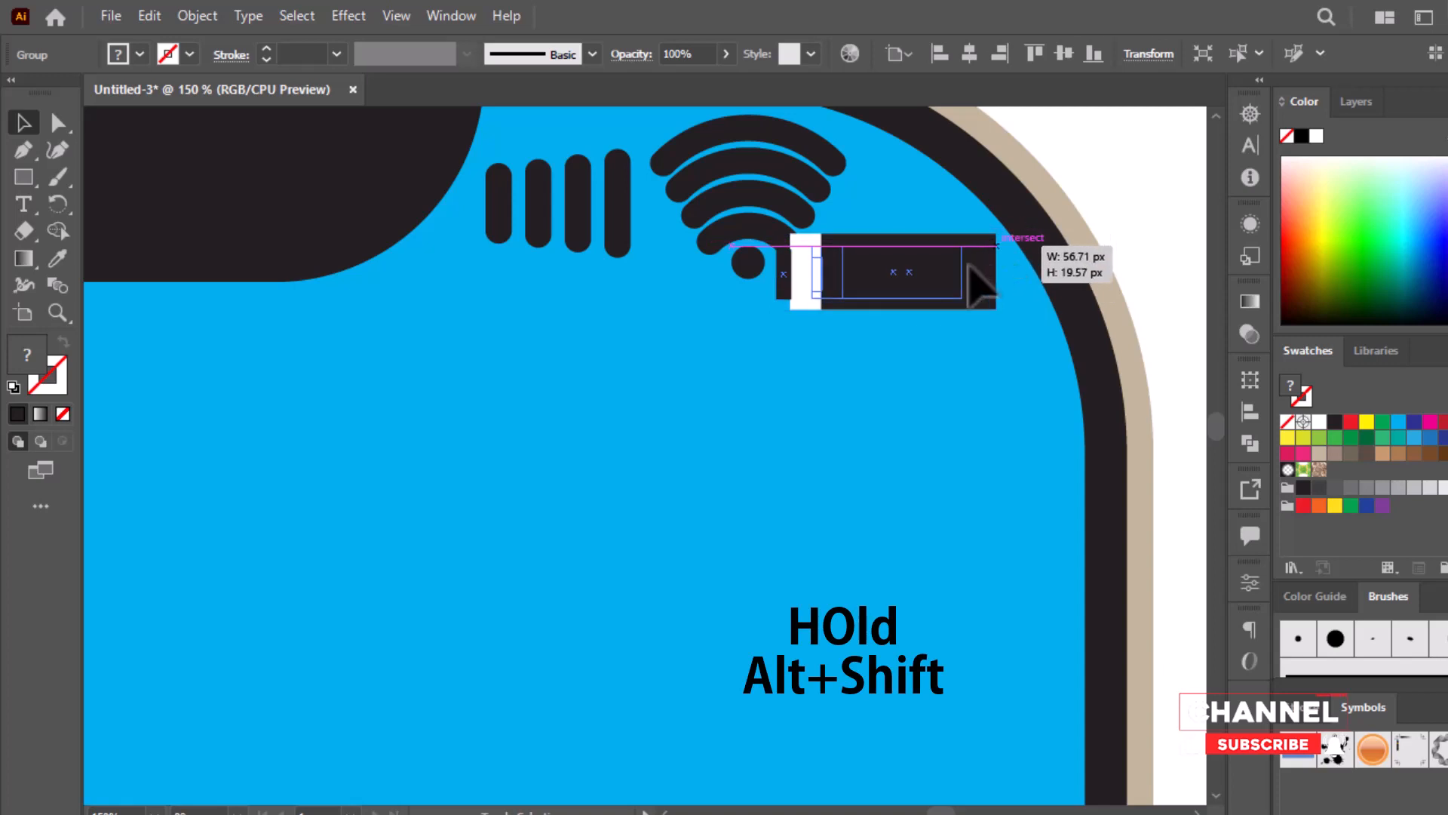
mouse_move(897, 272)
left_mouse_down()
mouse_move(930, 259)
mouse_move(918, 257)
left_mouse_up()
- Shorten the signal bars from their upper ends and nudge them left toward the notch
left_click(498, 215)
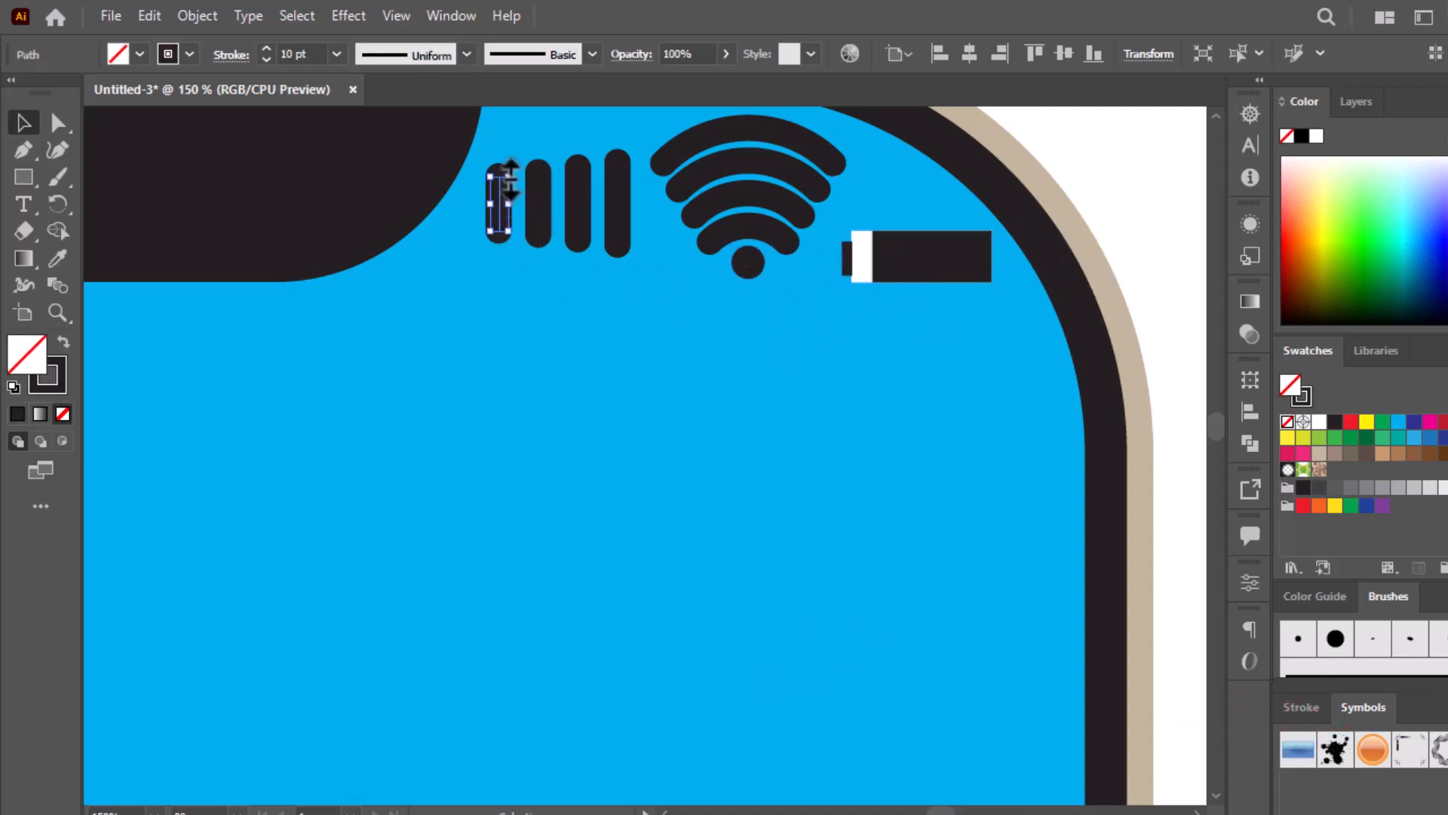
left_click_drag(499, 163, 504, 182)
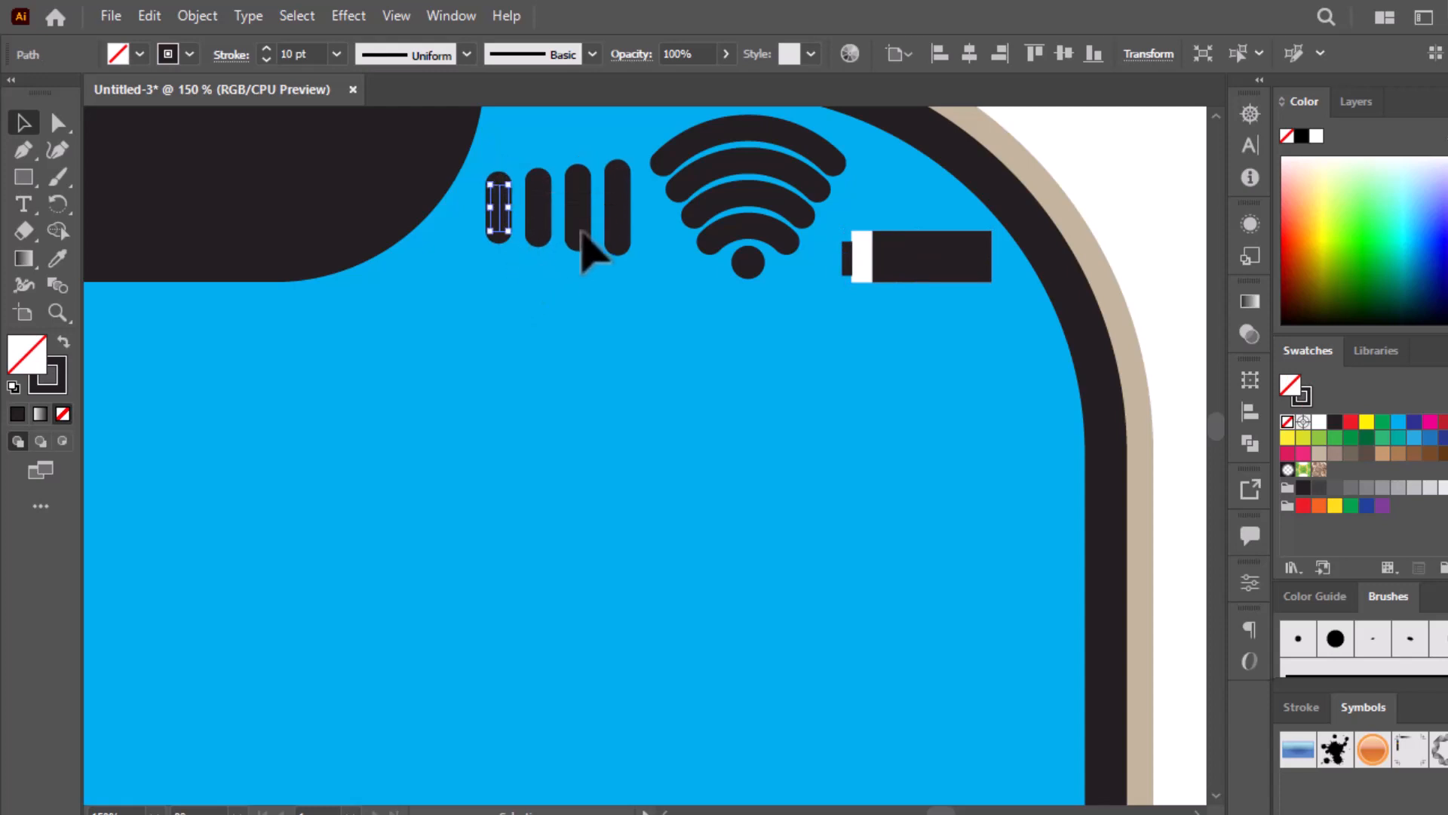
scroll(528, 261, "down", 1)
key("shift+Left")
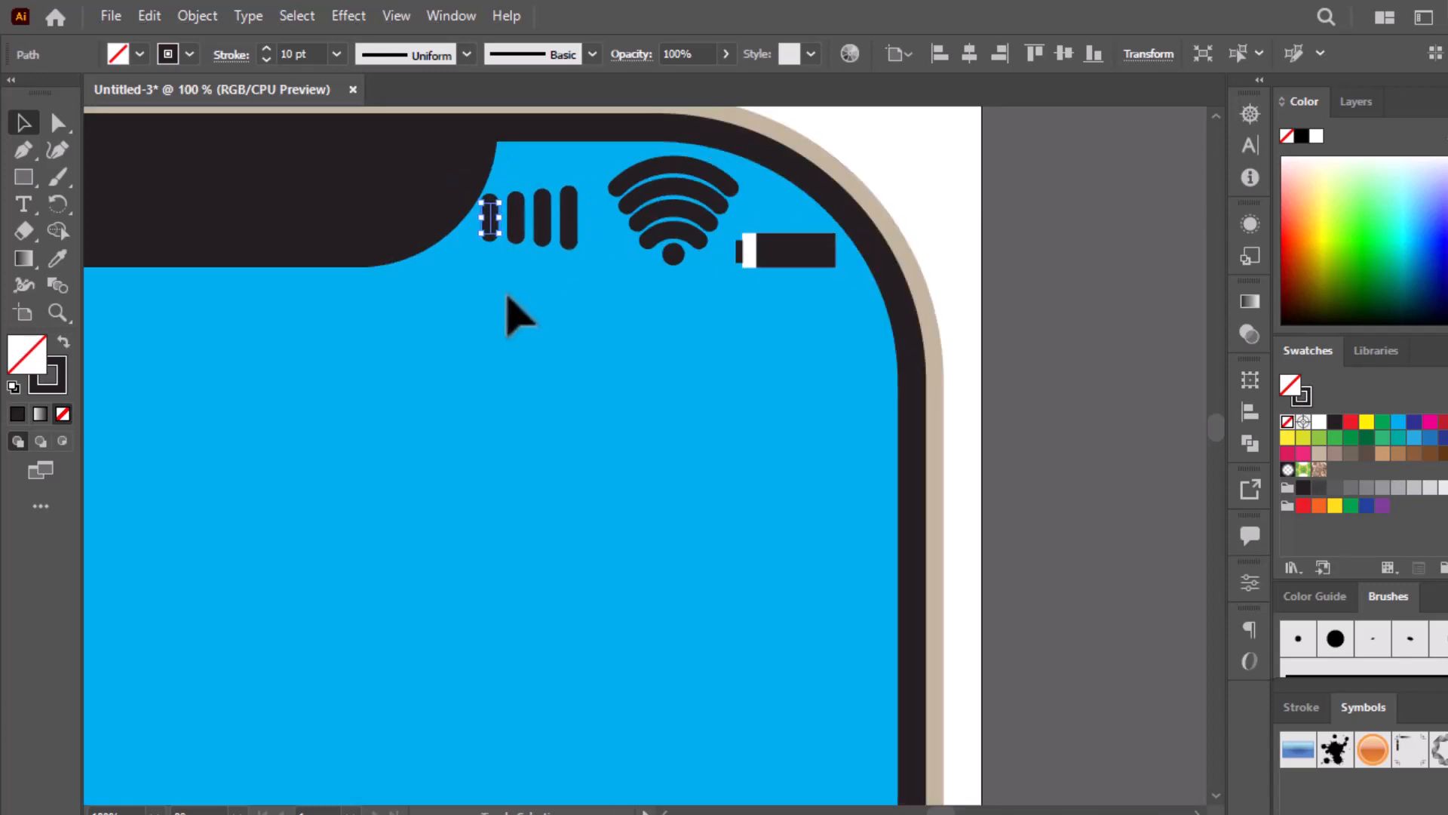
- Shrink the Wi-Fi icon further and move it closer to the signal bars
left_click(689, 242)
left_click_drag(739, 264, 652, 239)
scroll(669, 307, "down", 1)
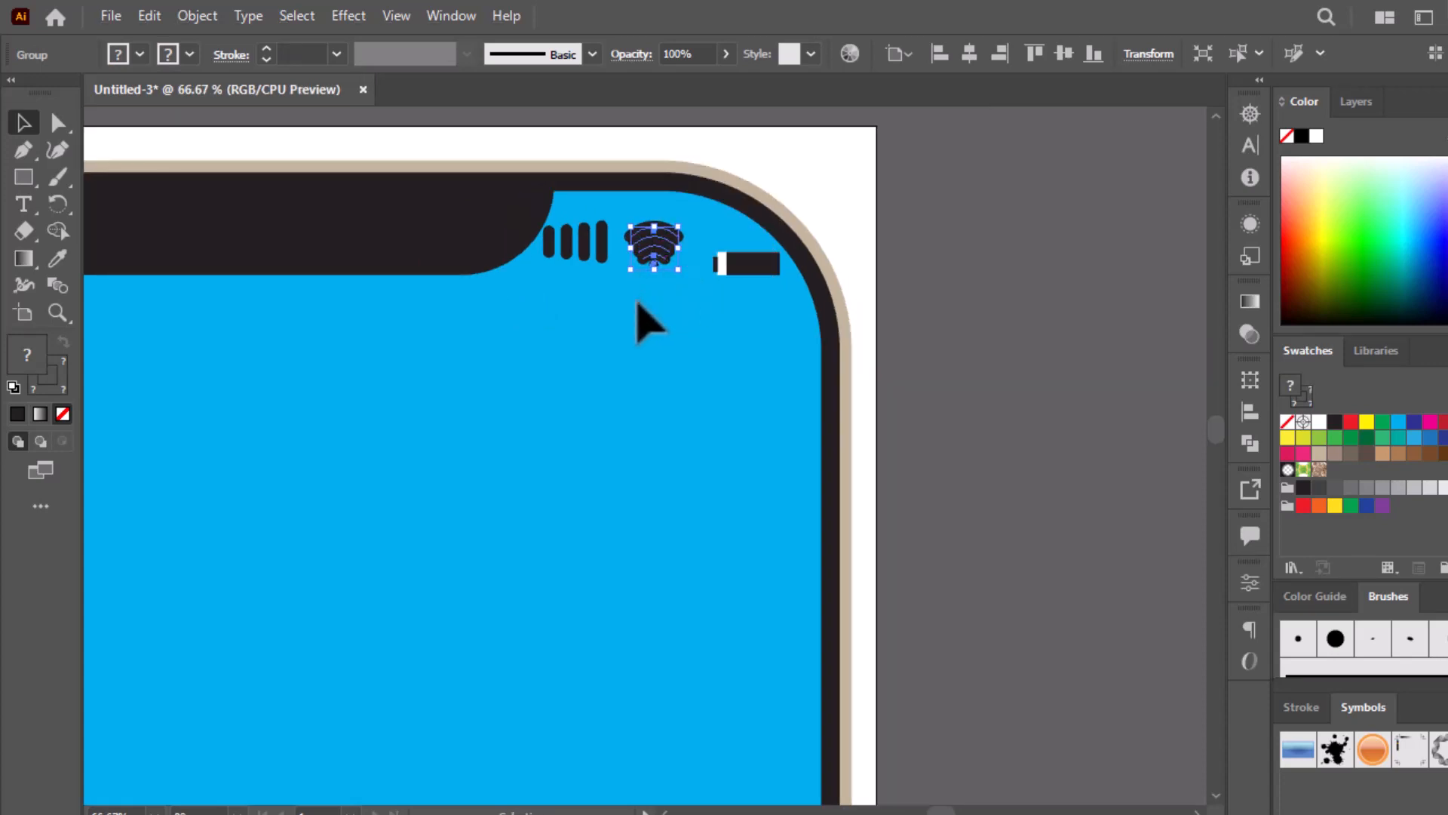
- Ungroup the Wi-Fi icon and clear the selection
right_click(654, 248)
left_click(725, 471)
left_click(608, 407)
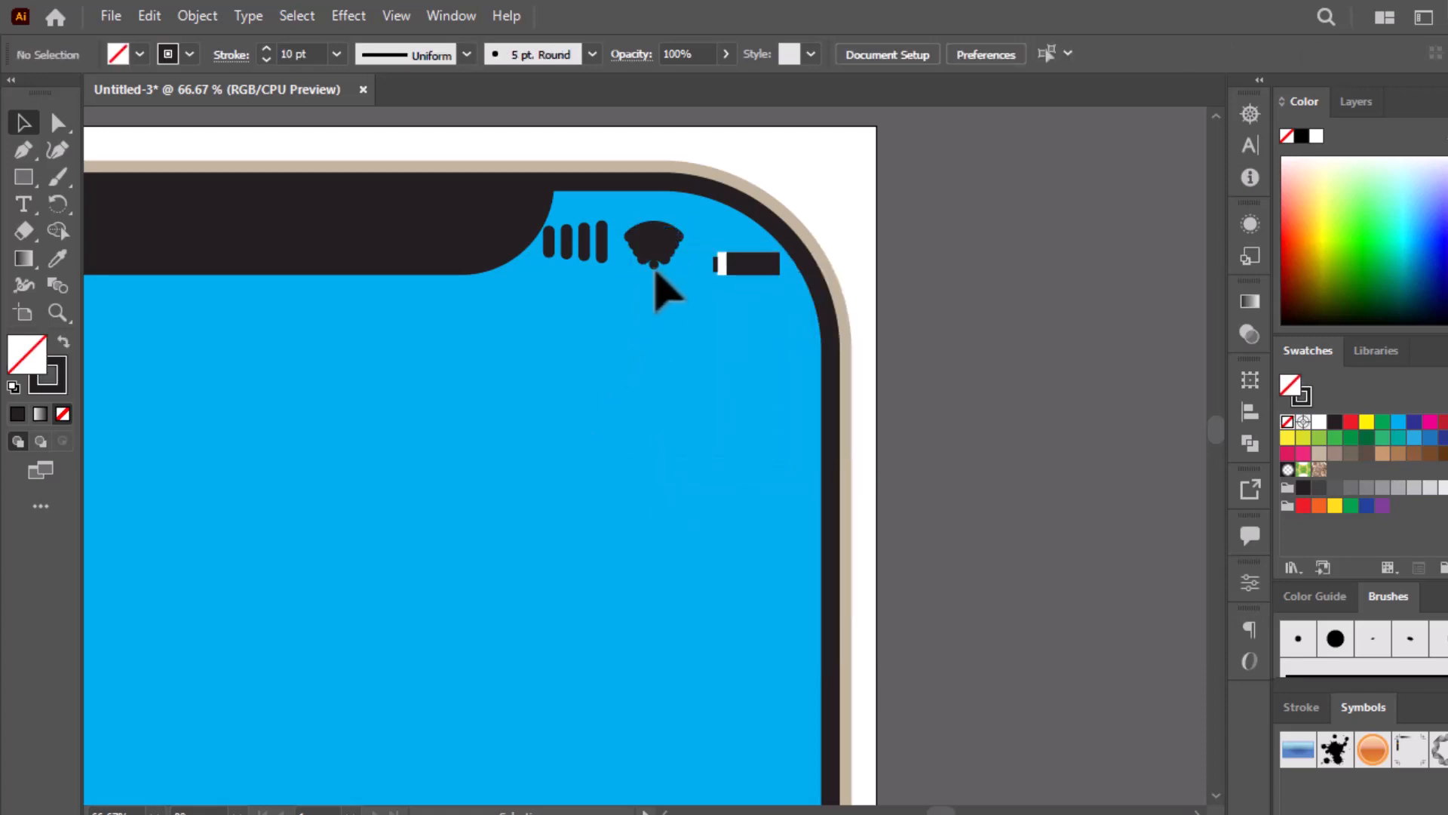
- Reduce the smallest Wi-Fi arc's stroke weight to 7 pt
left_click(654, 258)
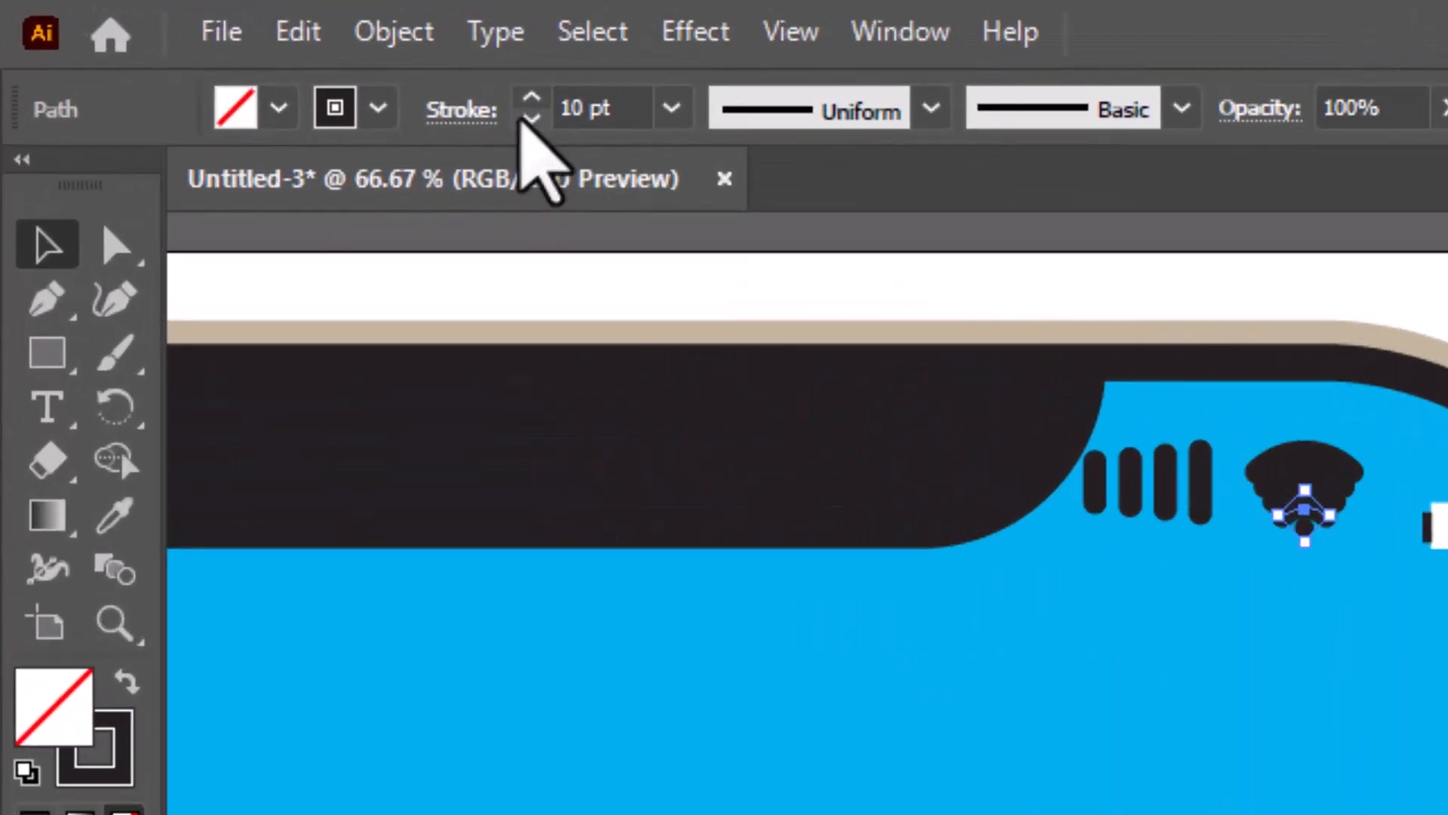
left_click(265, 60)
left_click(265, 59)
left_click(266, 60)
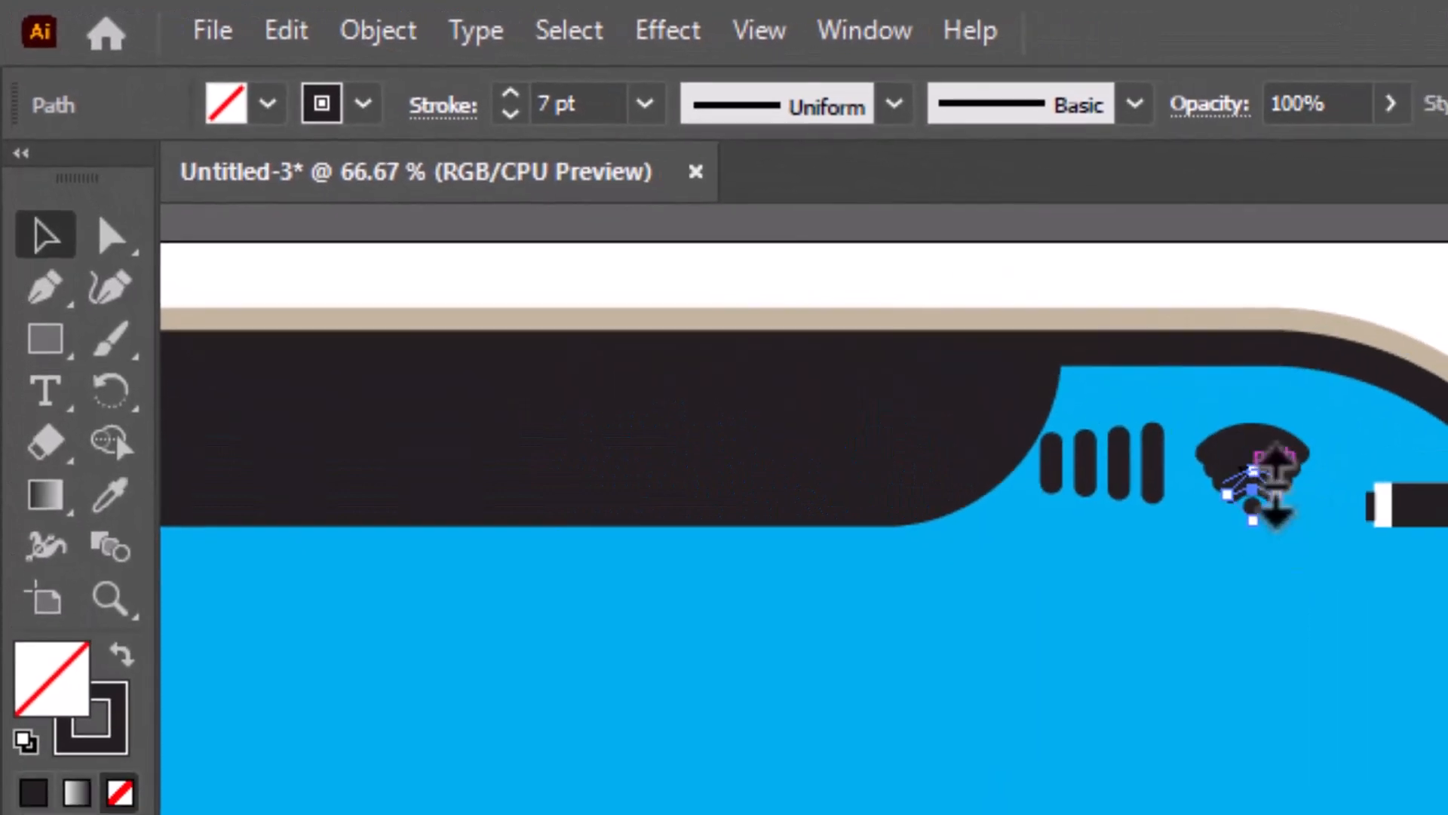
- Set the stroke weight of the larger Wi-Fi arcs to 6 pt
left_click(1249, 481)
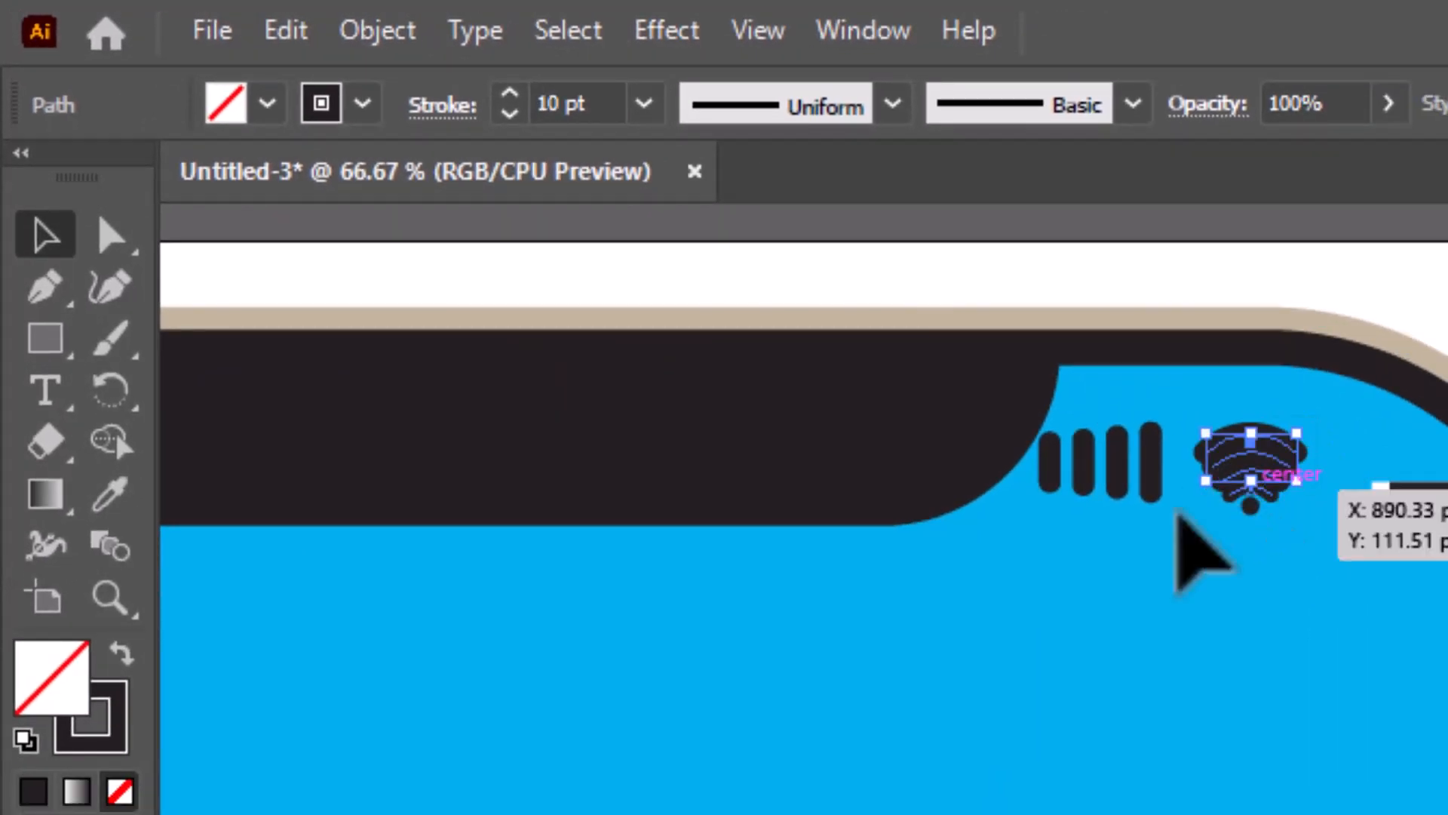
left_click(543, 97)
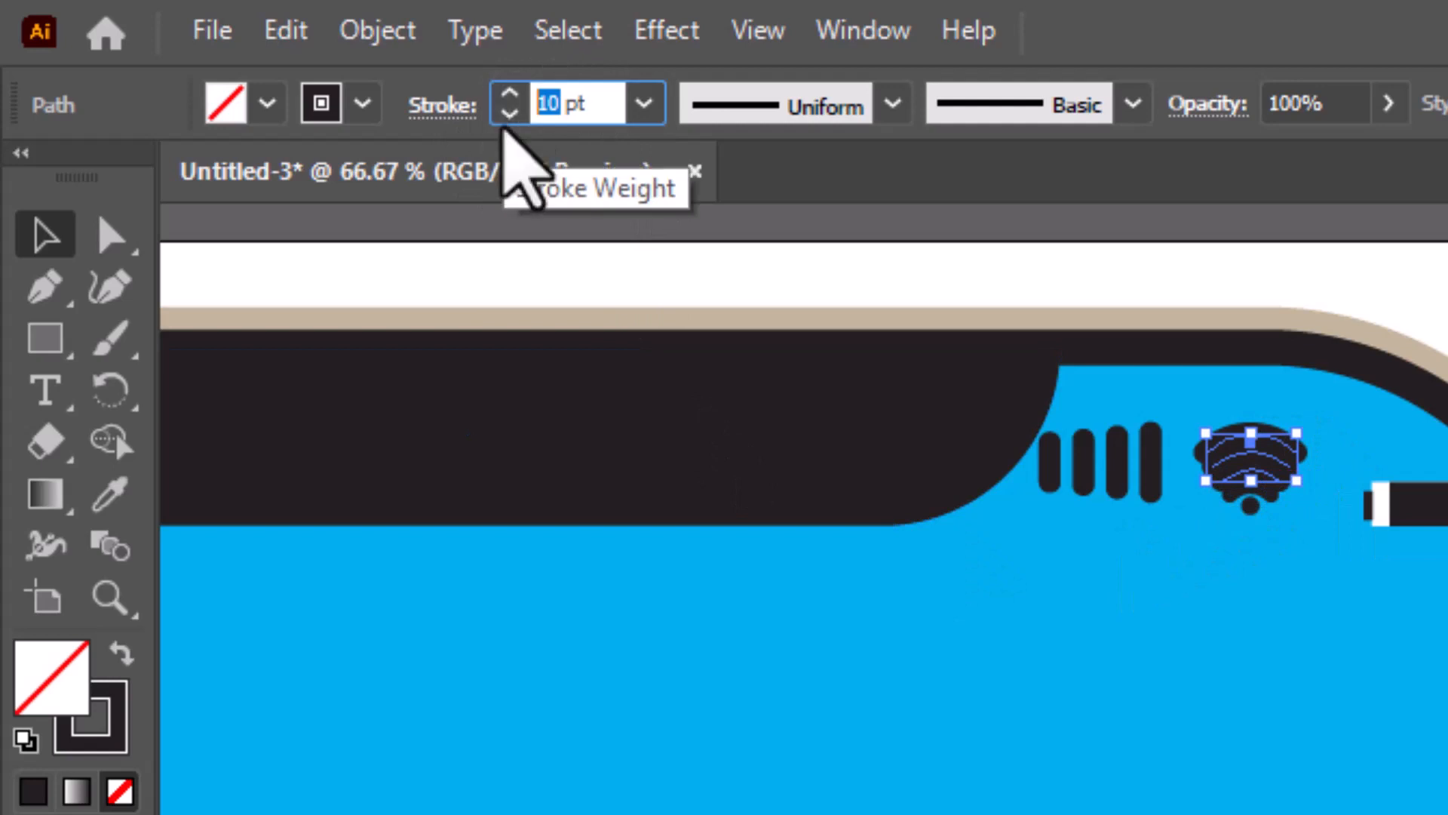
type("6")
key("Return")
left_click(771, 777)
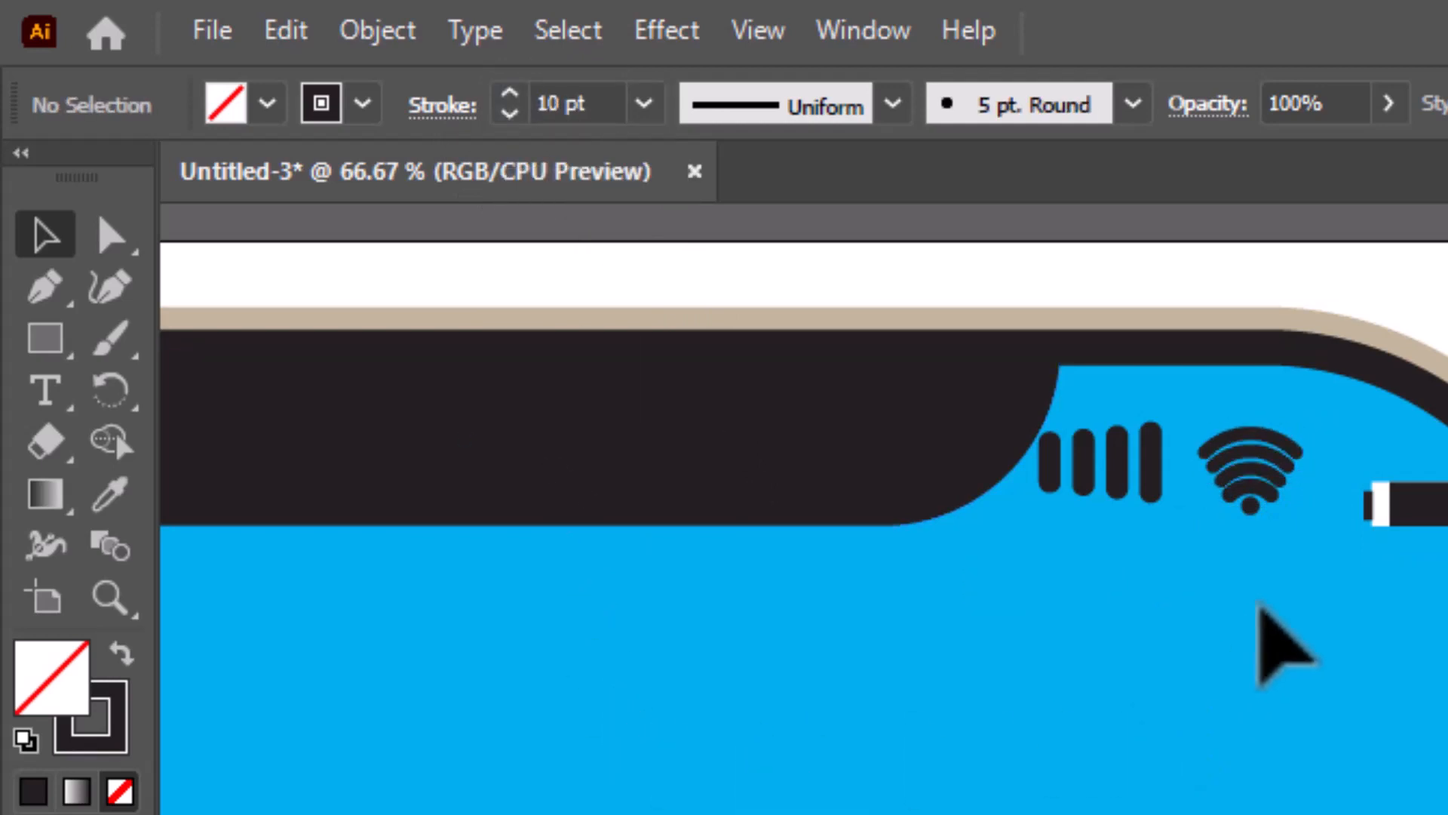
- Match the smallest Wi-Fi arc to the others with a 6 pt stroke weight
left_click(1254, 496)
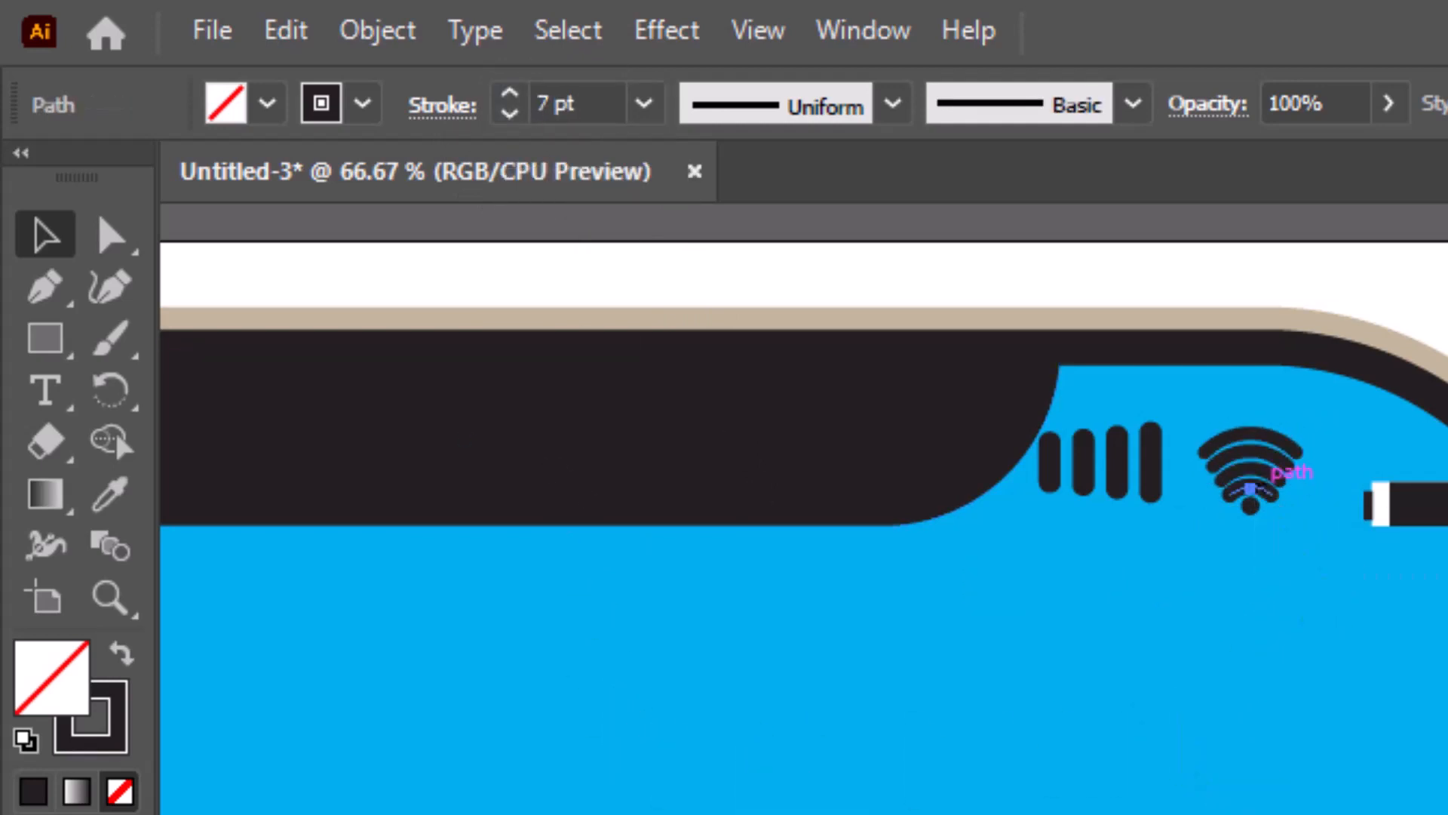
left_click(543, 104)
type("6")
key("Return")
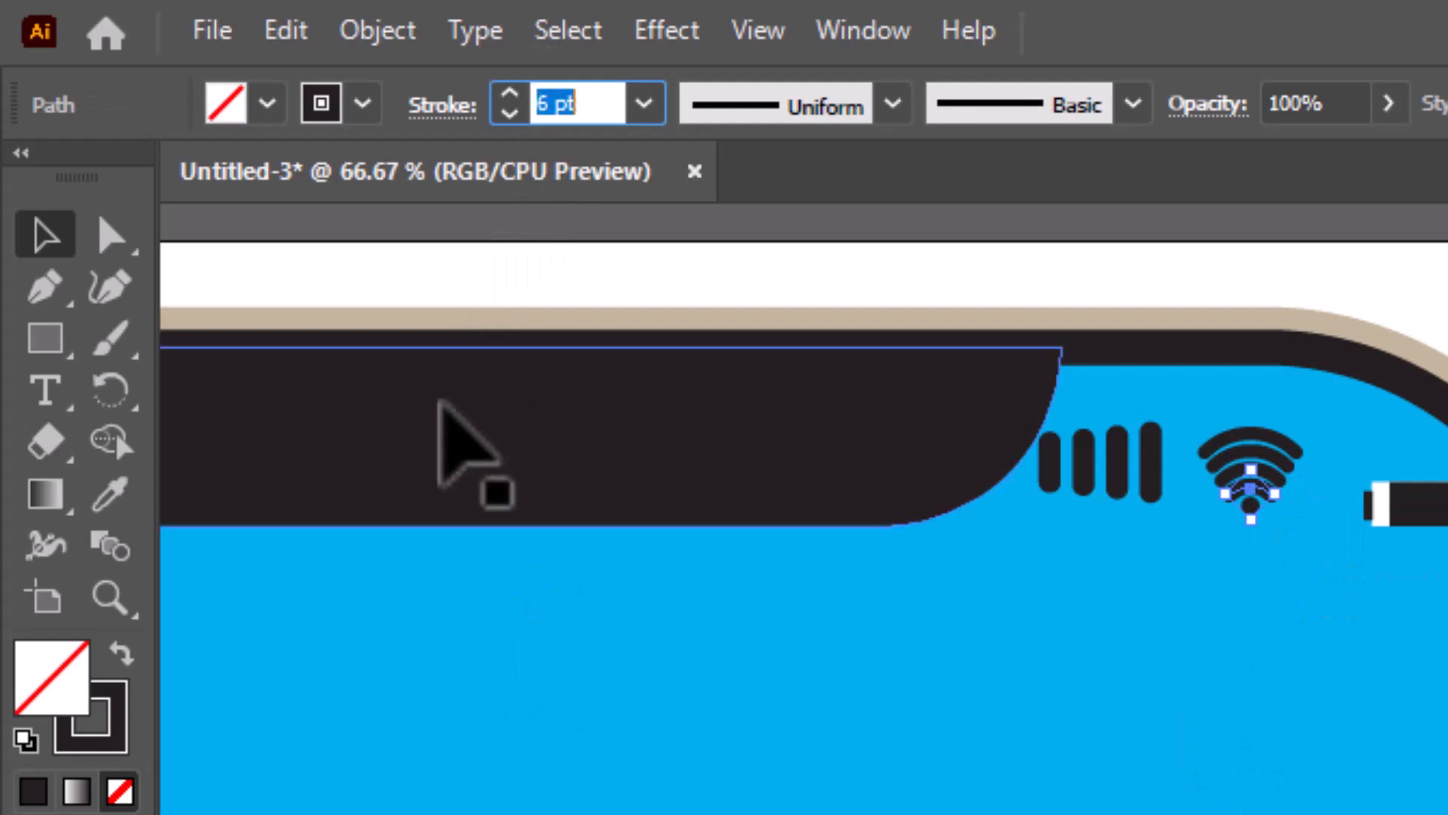
left_click(1226, 703)
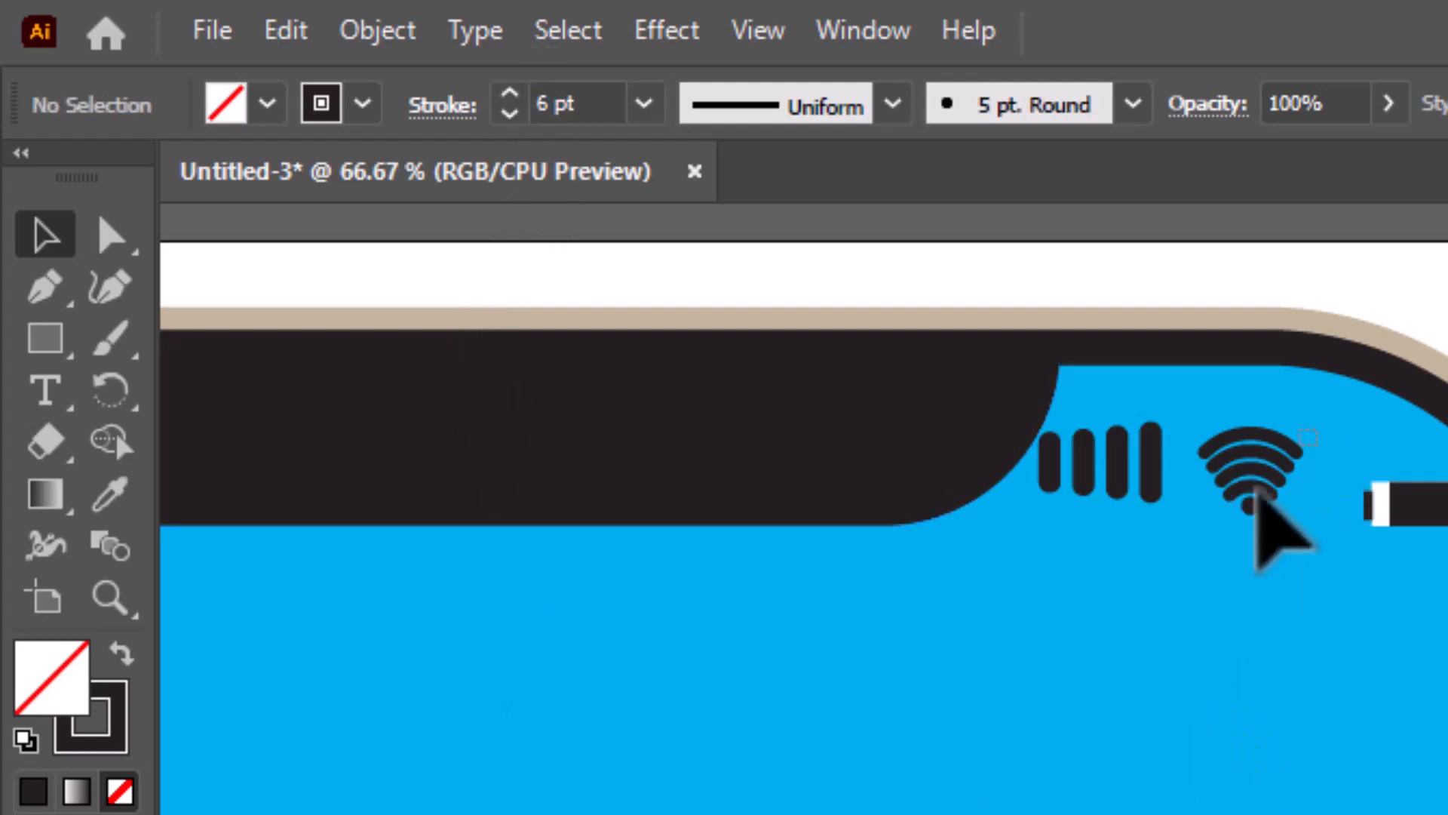
- Group all the Wi-Fi arcs with their dot again and move the icon left, close to the signal bars
left_click(1249, 492)
right_click(1261, 457)
left_click(706, 405)
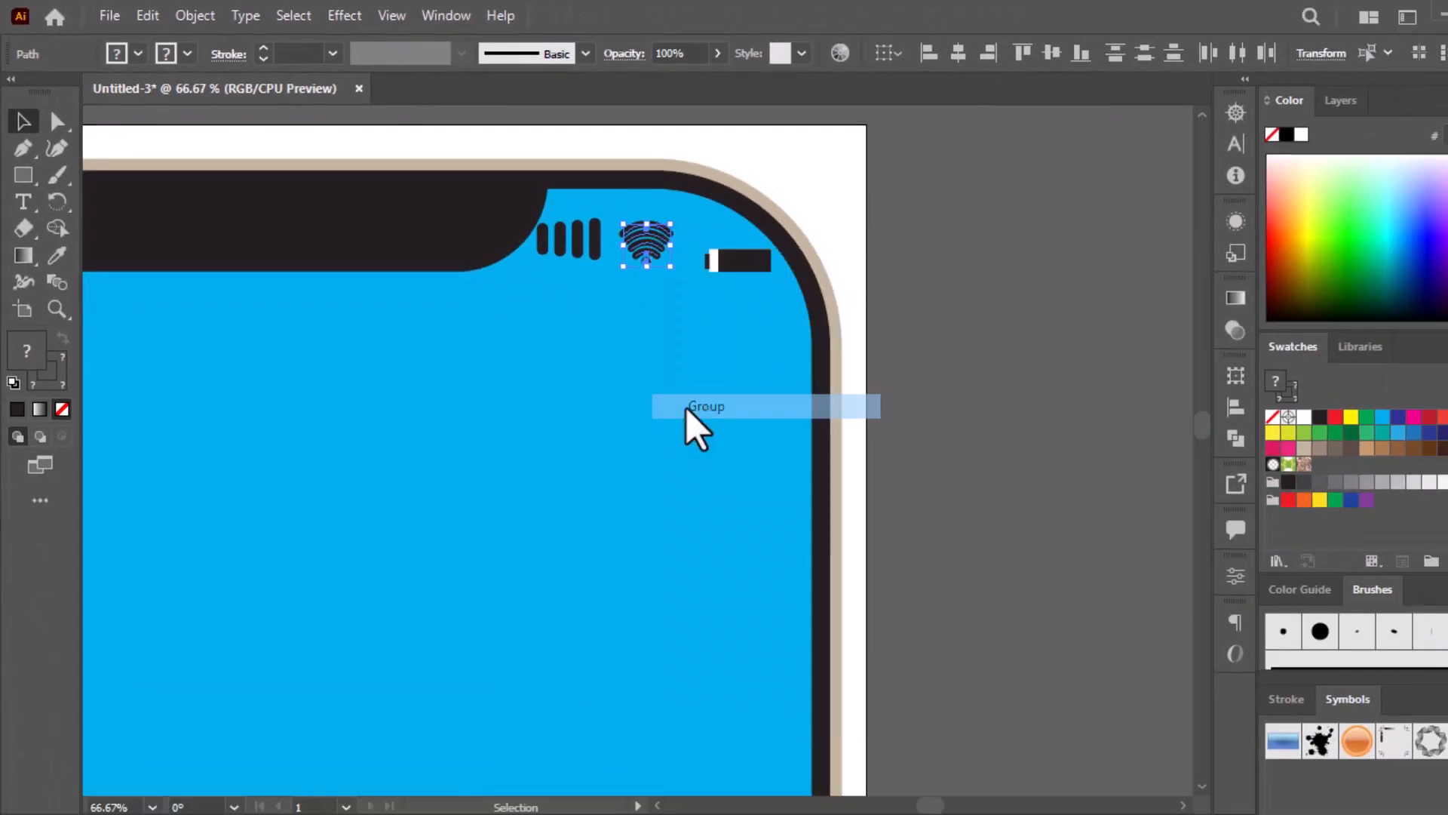
left_click_drag(679, 242, 633, 226)
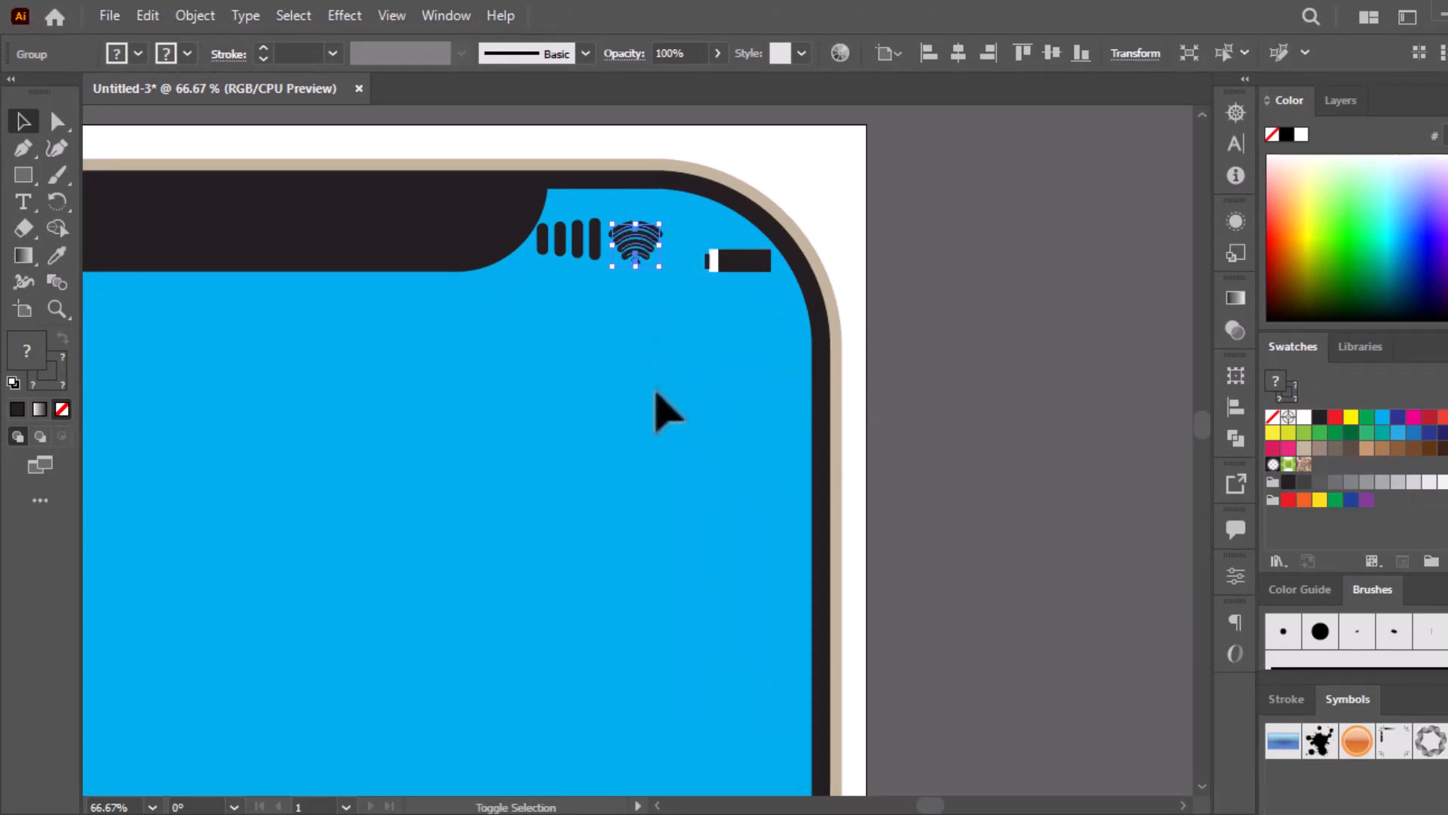
- Move the battery icon up and left so it sits beside the Wi-Fi icon
mouse_move(723, 261)
left_mouse_down()
mouse_move(746, 284)
mouse_move(698, 245)
mouse_move(712, 246)
left_mouse_up()
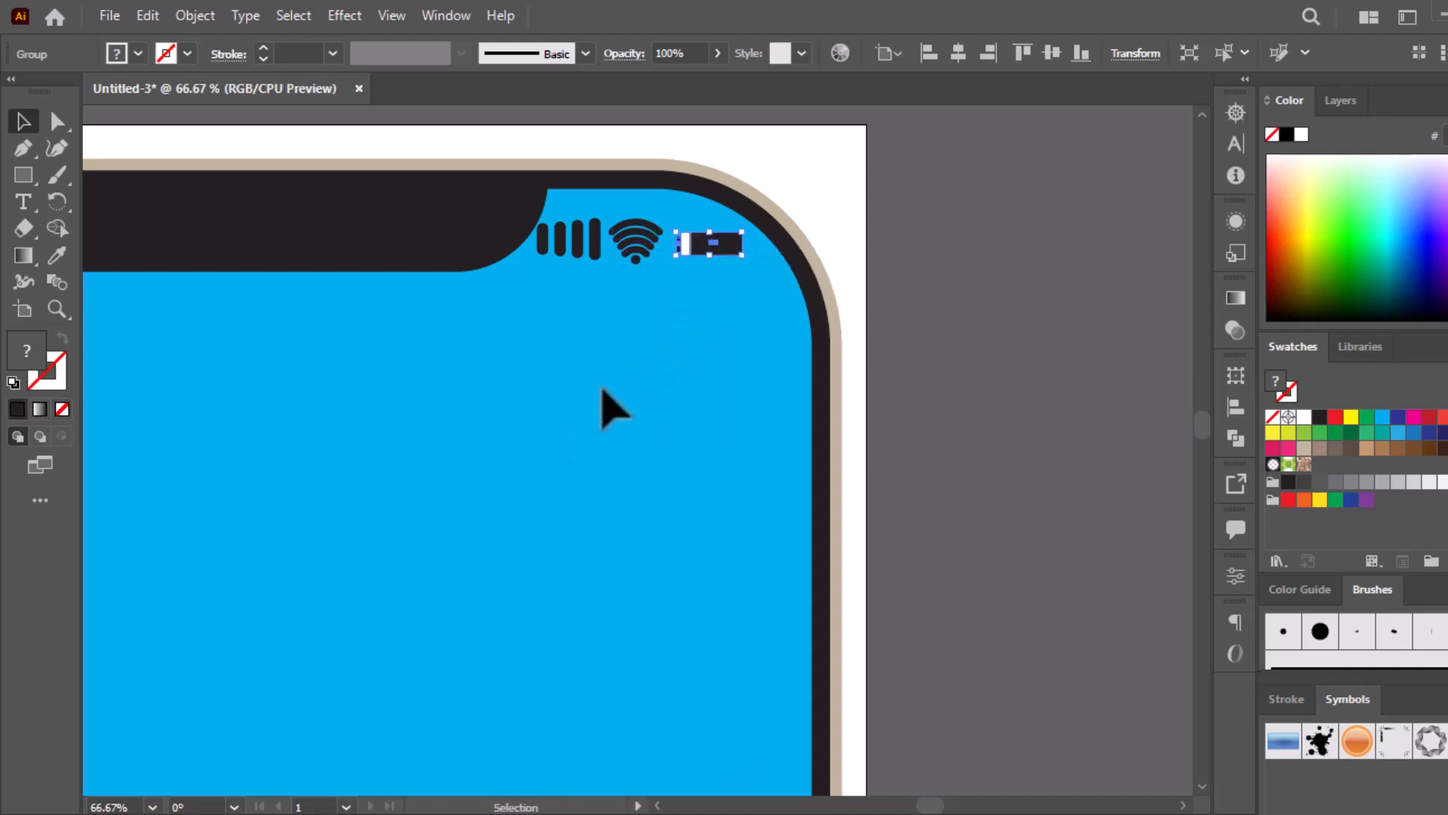
- Draw a large circle on the blue phone screen, fill it white and shift it towards the screen's left edge
scroll(592, 396, "down", 1)
left_click_drag(373, 577, 711, 359)
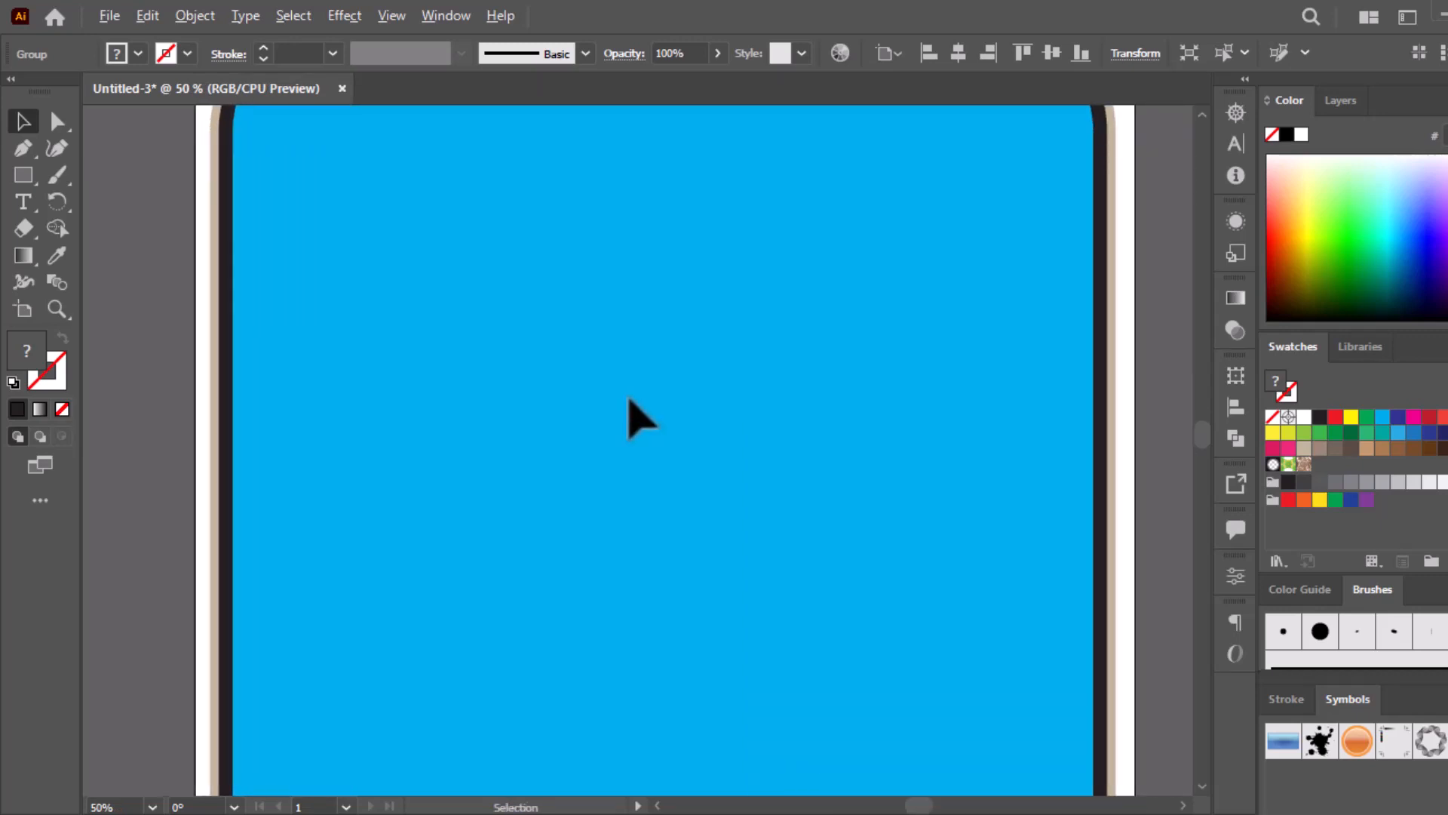
scroll(628, 397, "down", 1)
left_click_drag(646, 406, 619, 408)
left_click(24, 175)
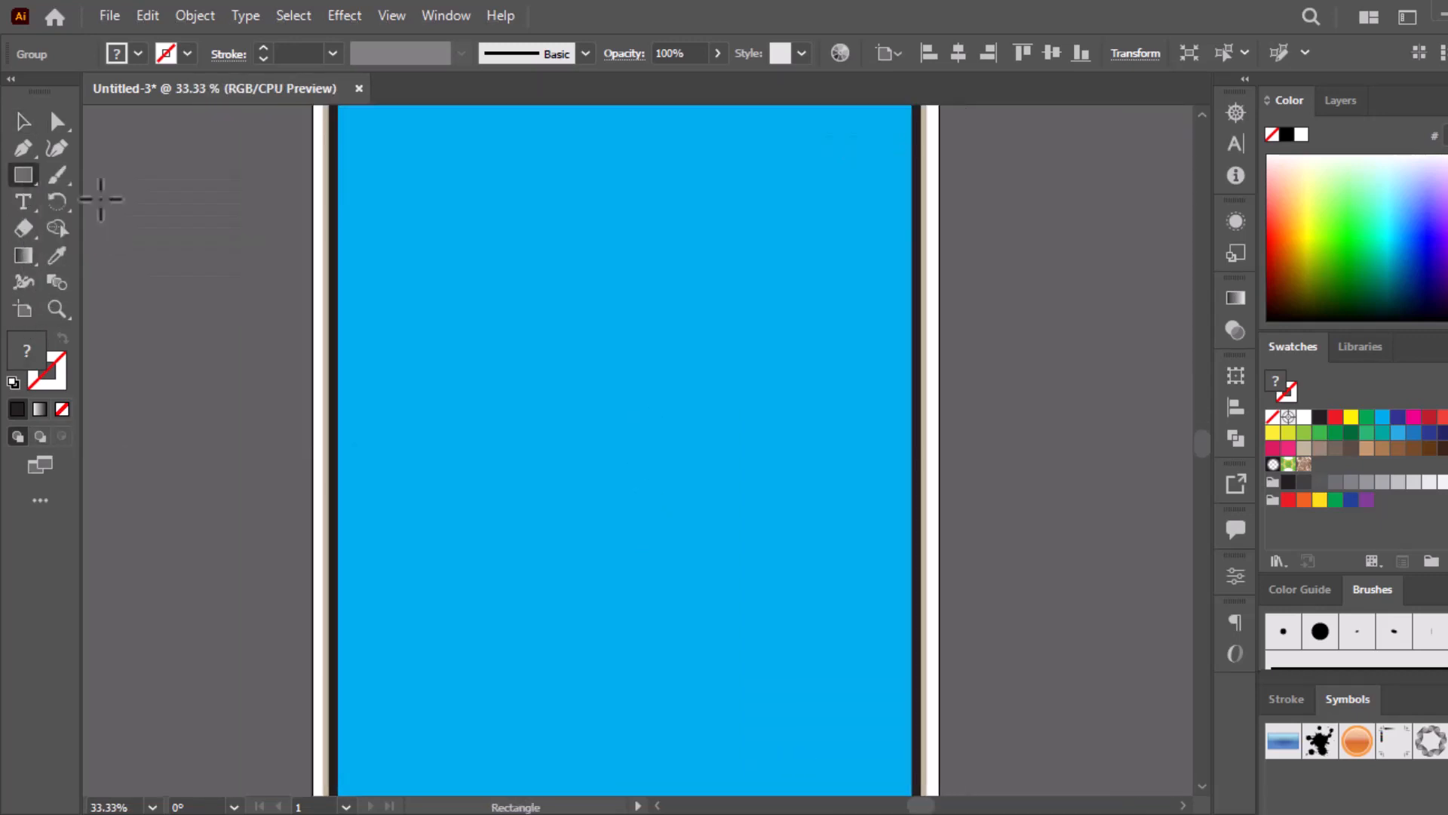
left_click_drag(24, 175, 97, 201)
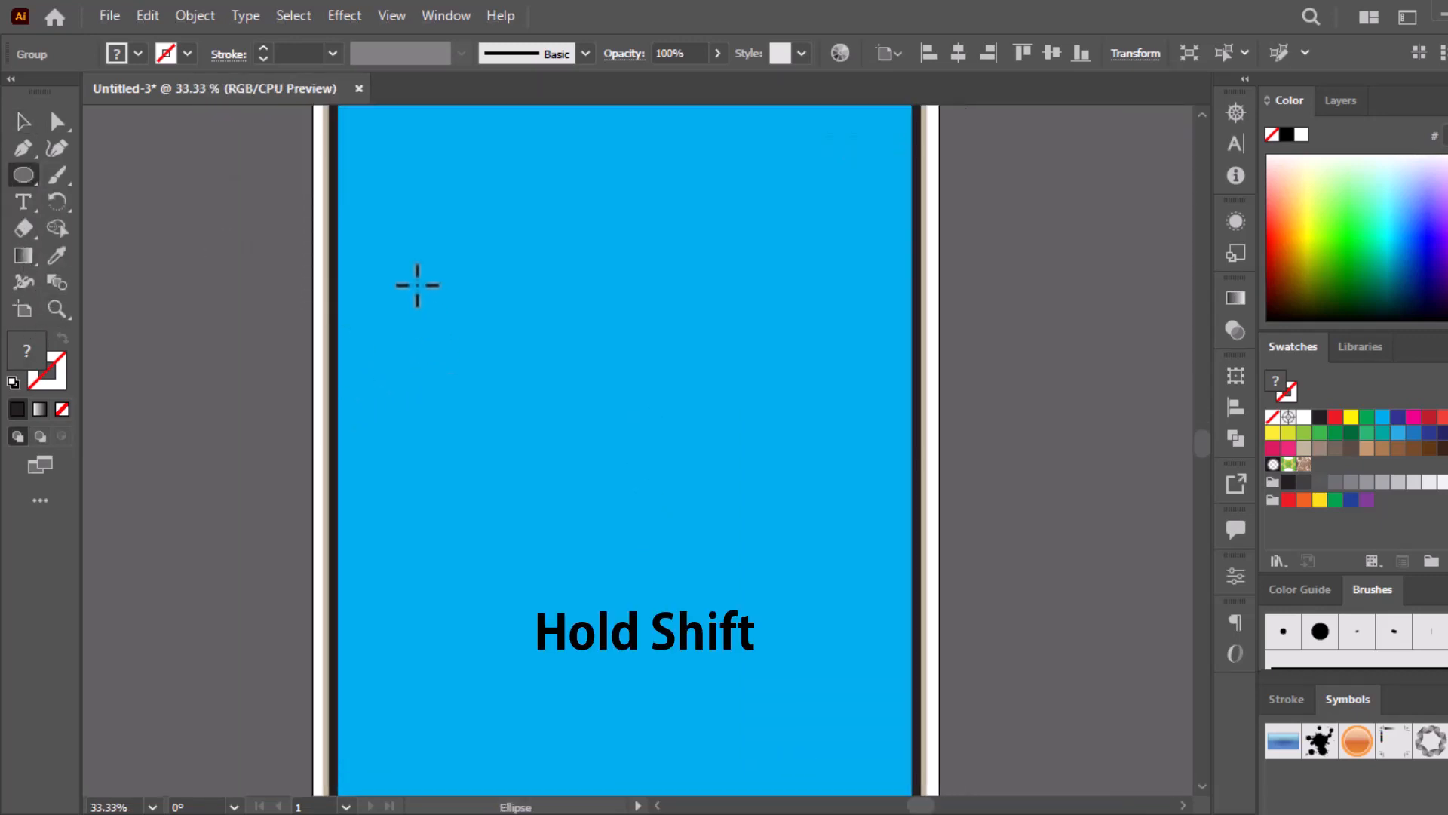
left_click_drag(416, 285, 489, 482)
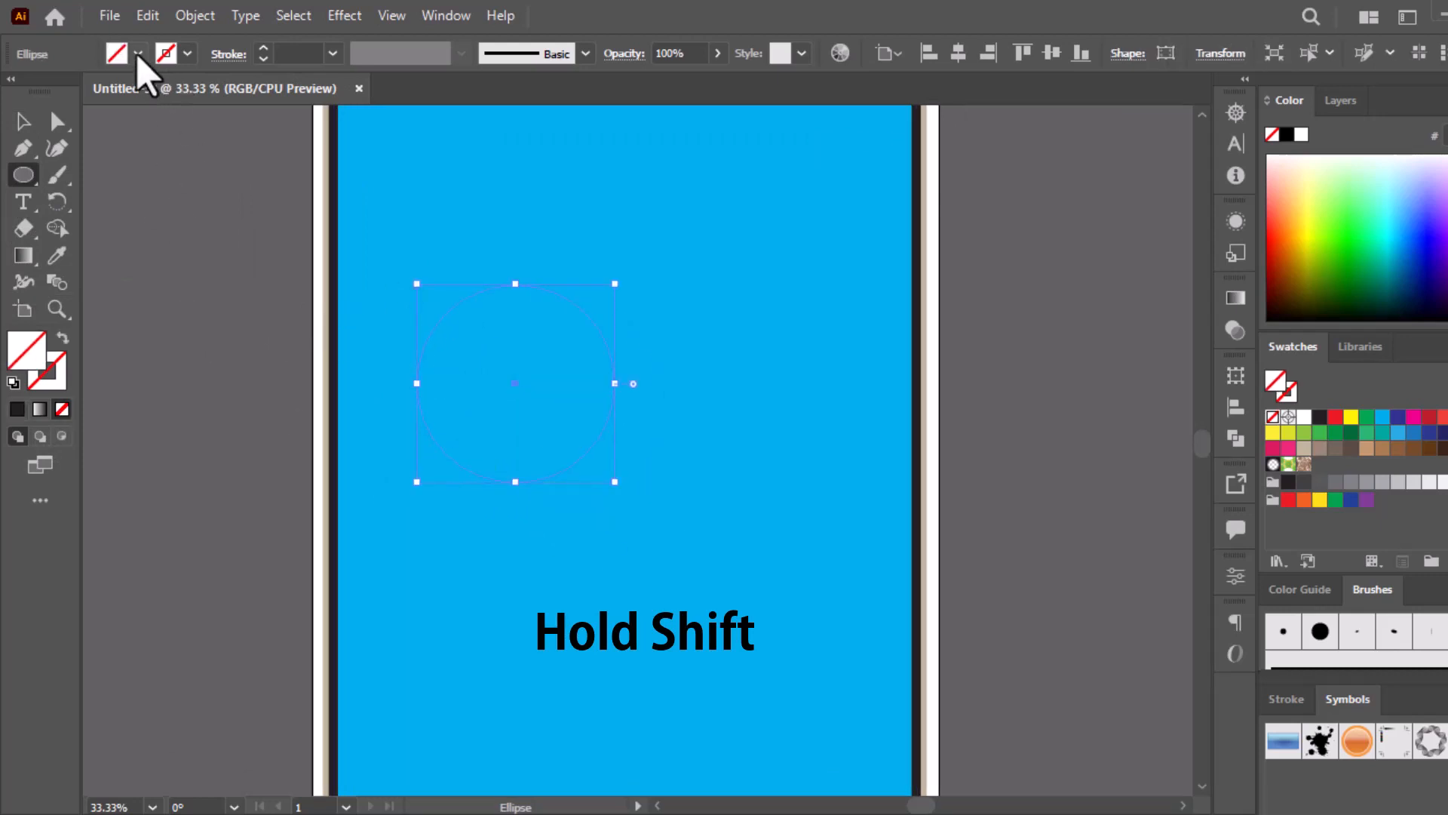
left_click(138, 53)
left_click(46, 92)
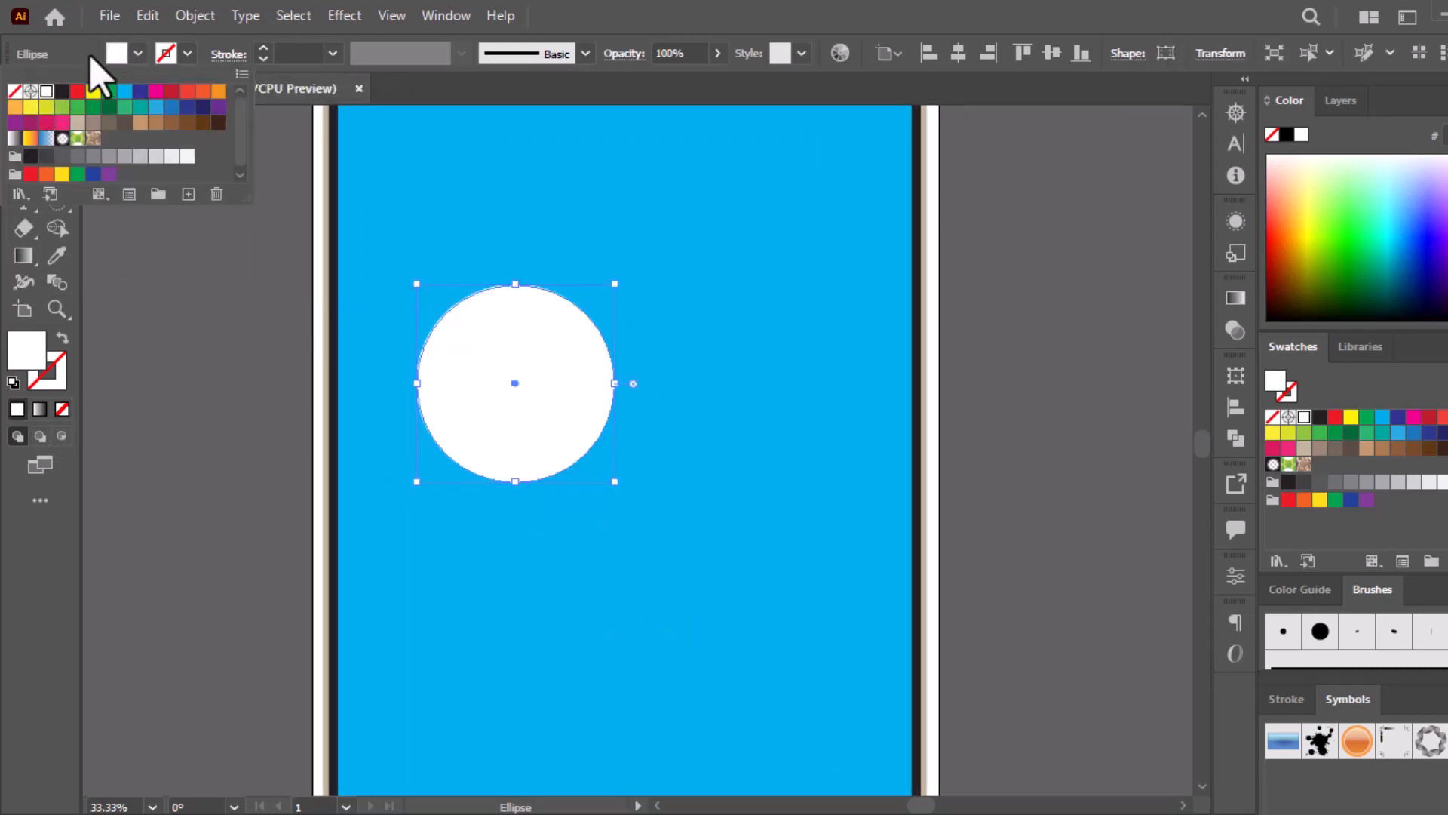
left_click(137, 51)
left_click(18, 122)
left_click_drag(514, 397, 472, 381)
- Paste a copy of the white circle in front, shrink it concentrically to under half size and fill it black as the pupil
left_click(151, 16)
left_click(187, 125)
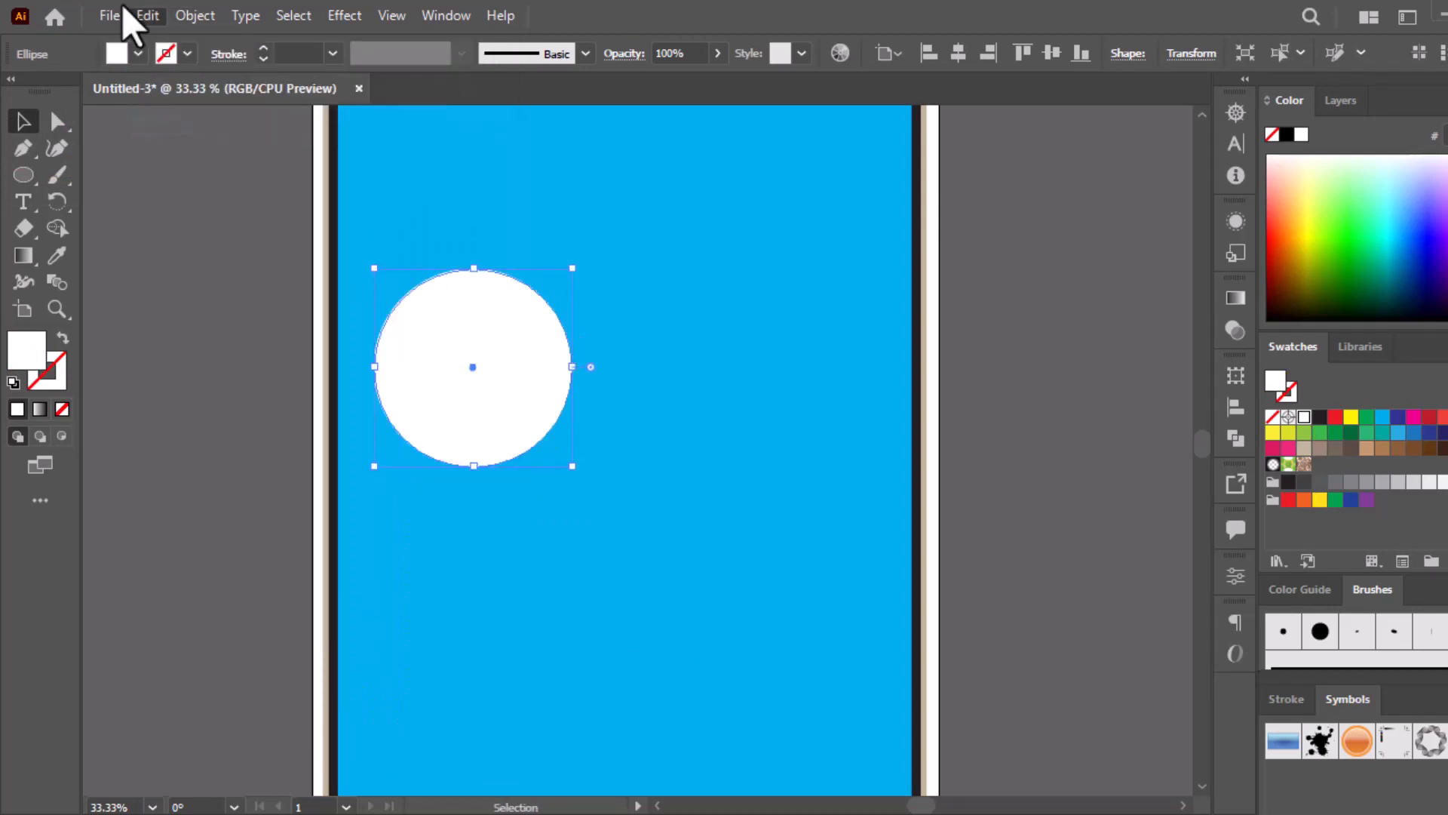
left_click(147, 17)
left_click(211, 172)
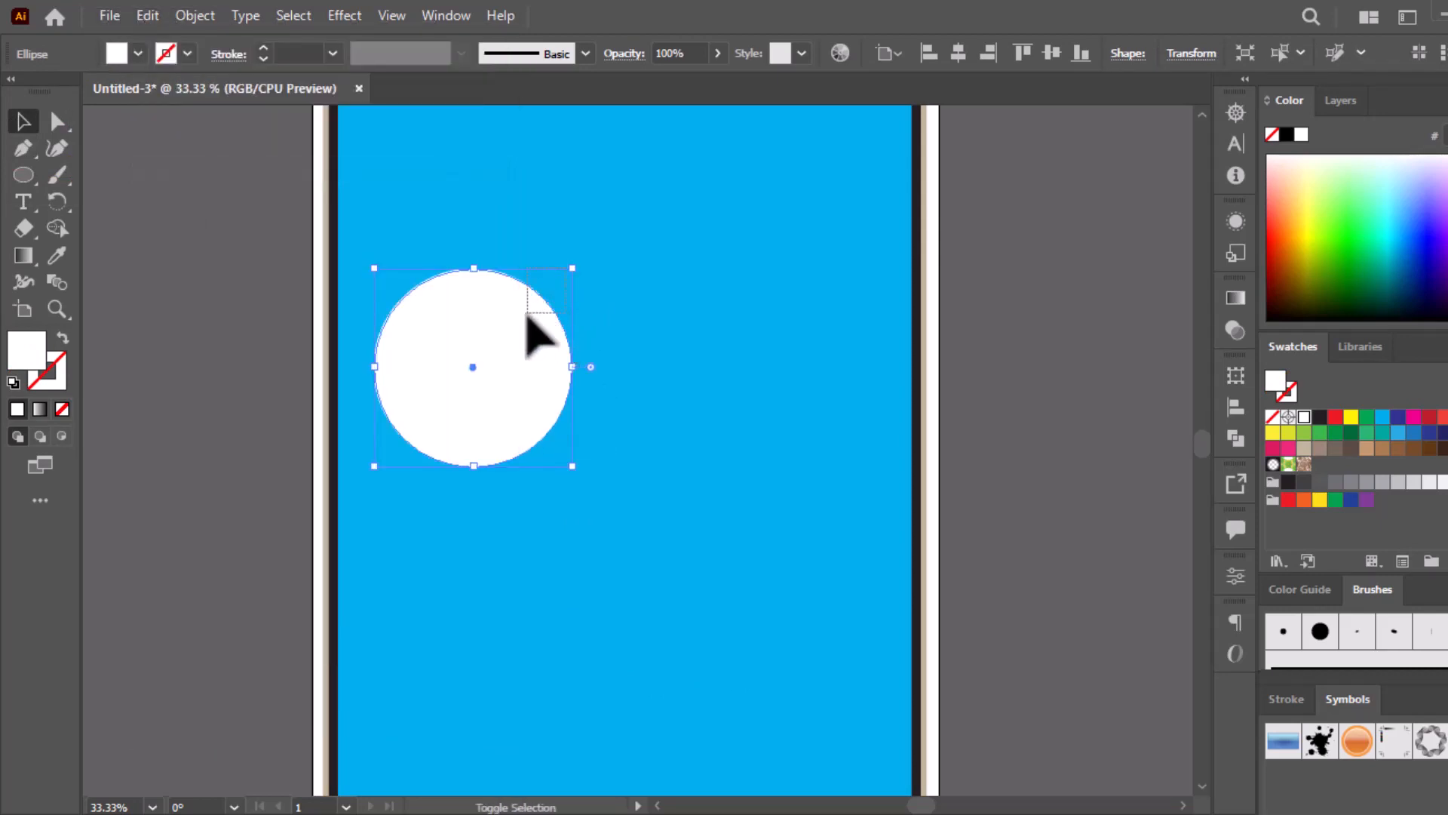
left_click_drag(573, 270, 522, 335)
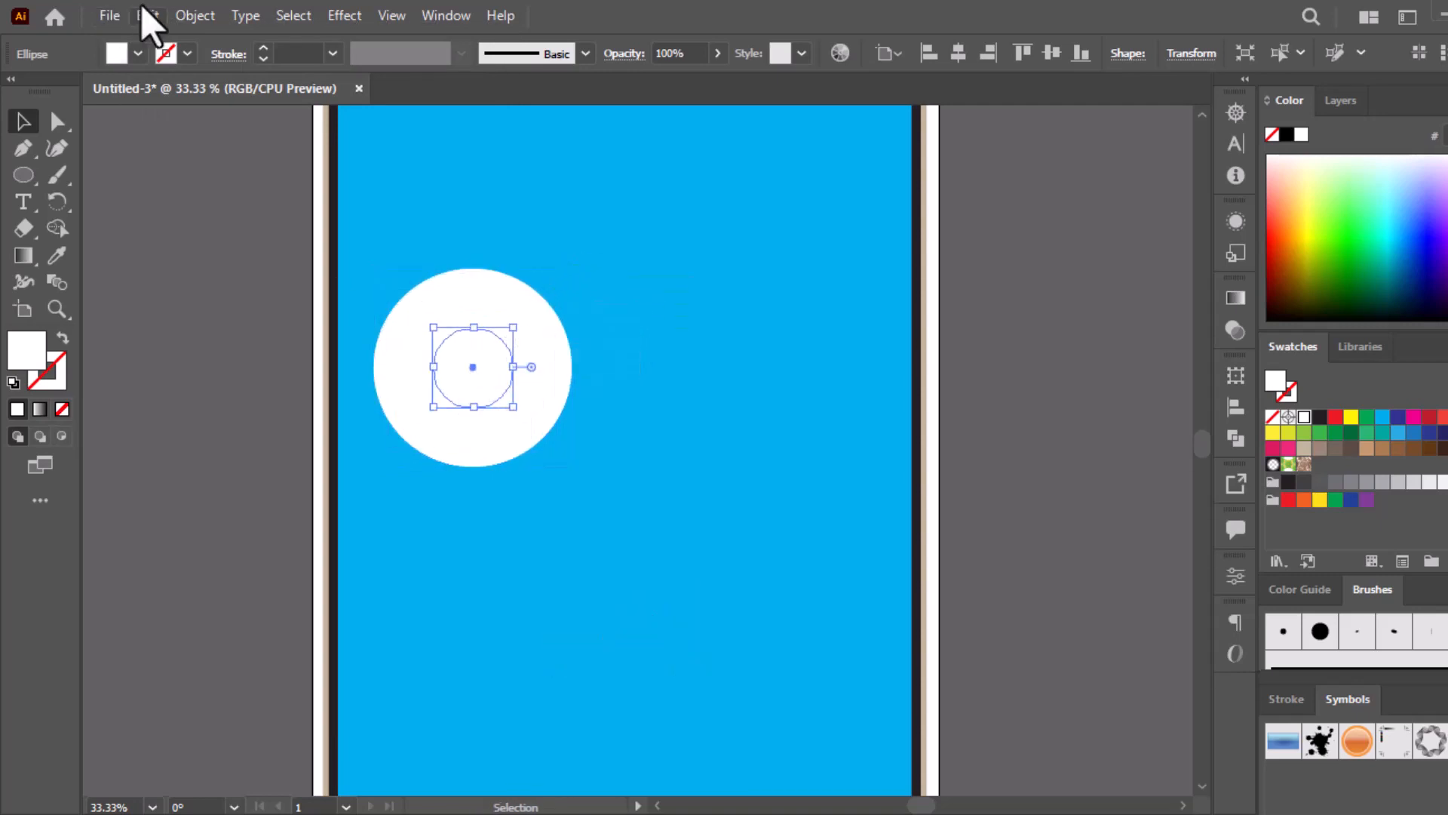
left_click(138, 54)
left_click(63, 91)
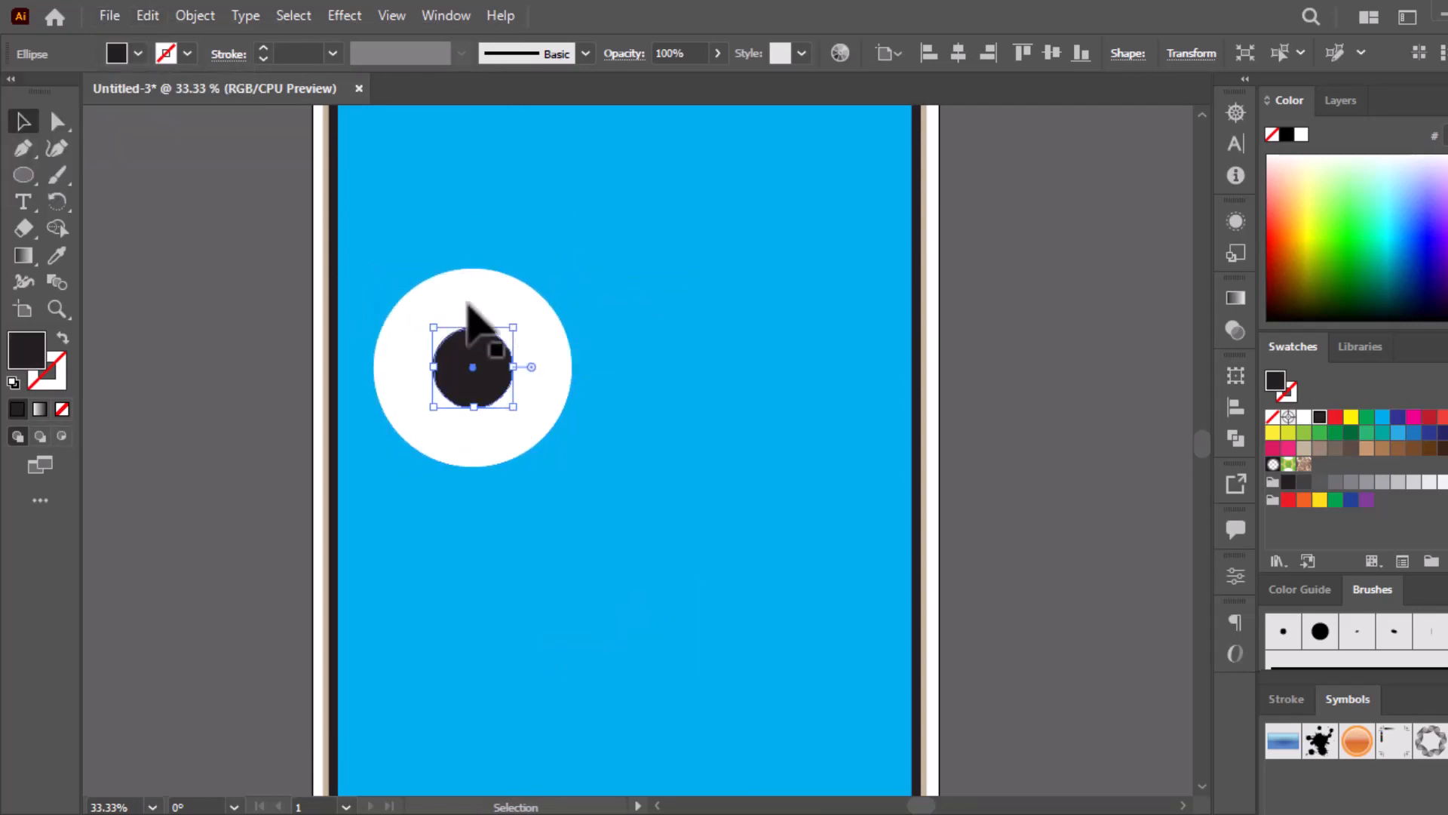
- Group the white circle with its pupil and duplicate the eye to the right at the same height
left_click_drag(562, 289, 745, 375)
right_click(479, 382)
left_click(528, 487)
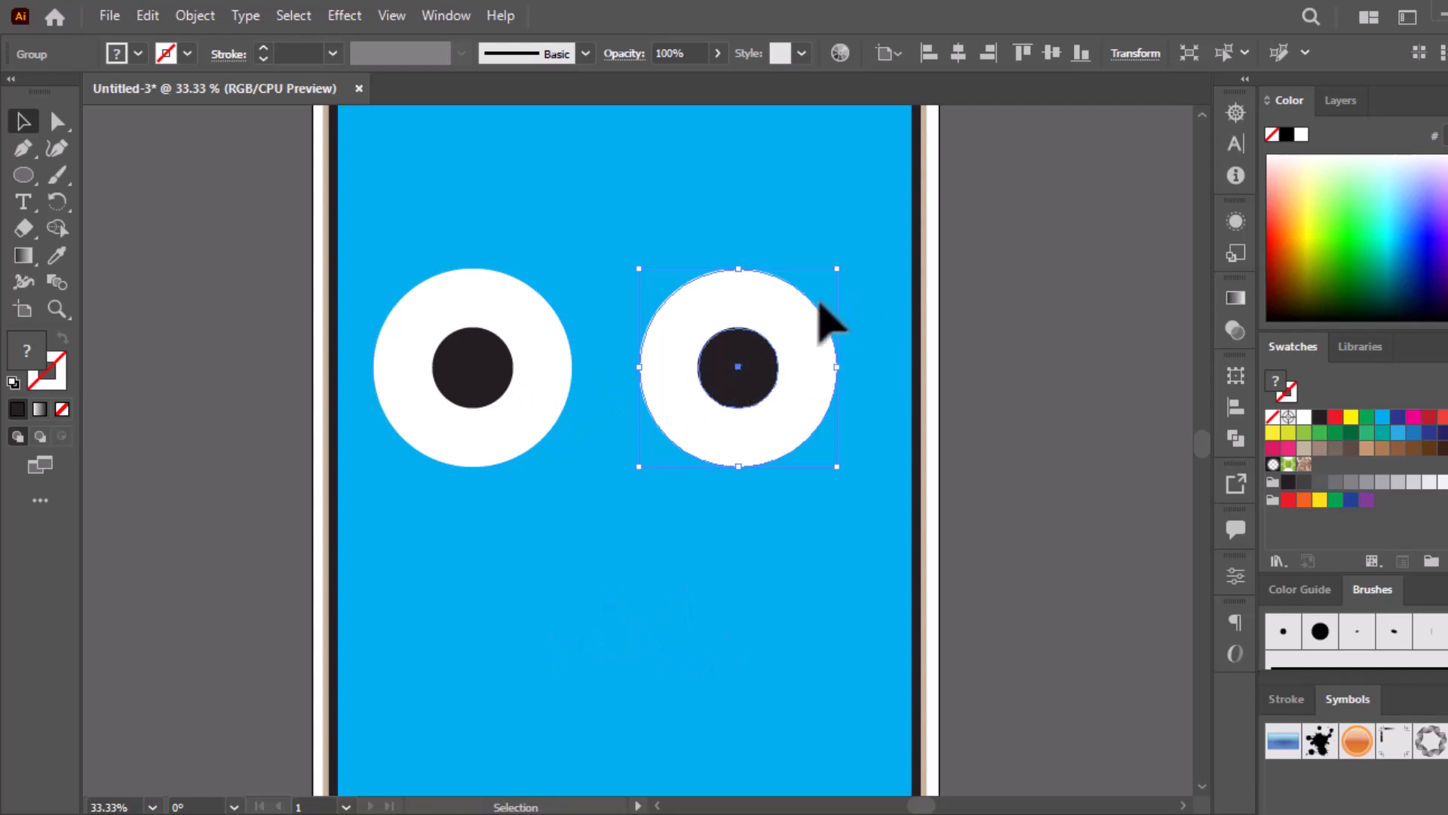
- Group the two eyes and centre them horizontally on the artboard
left_click_drag(871, 276, 400, 435)
right_click(705, 341)
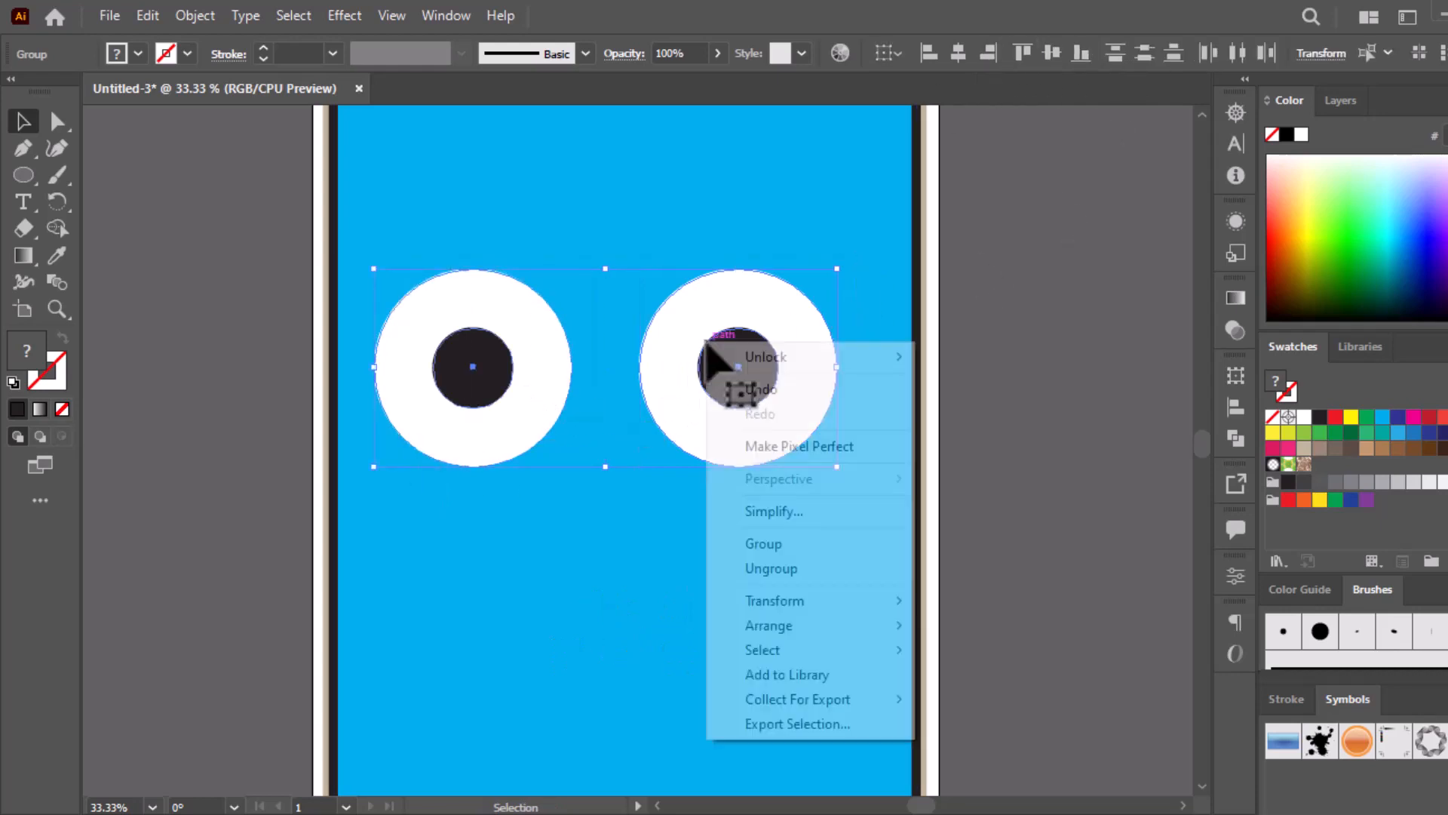
left_click(764, 542)
left_click(958, 53)
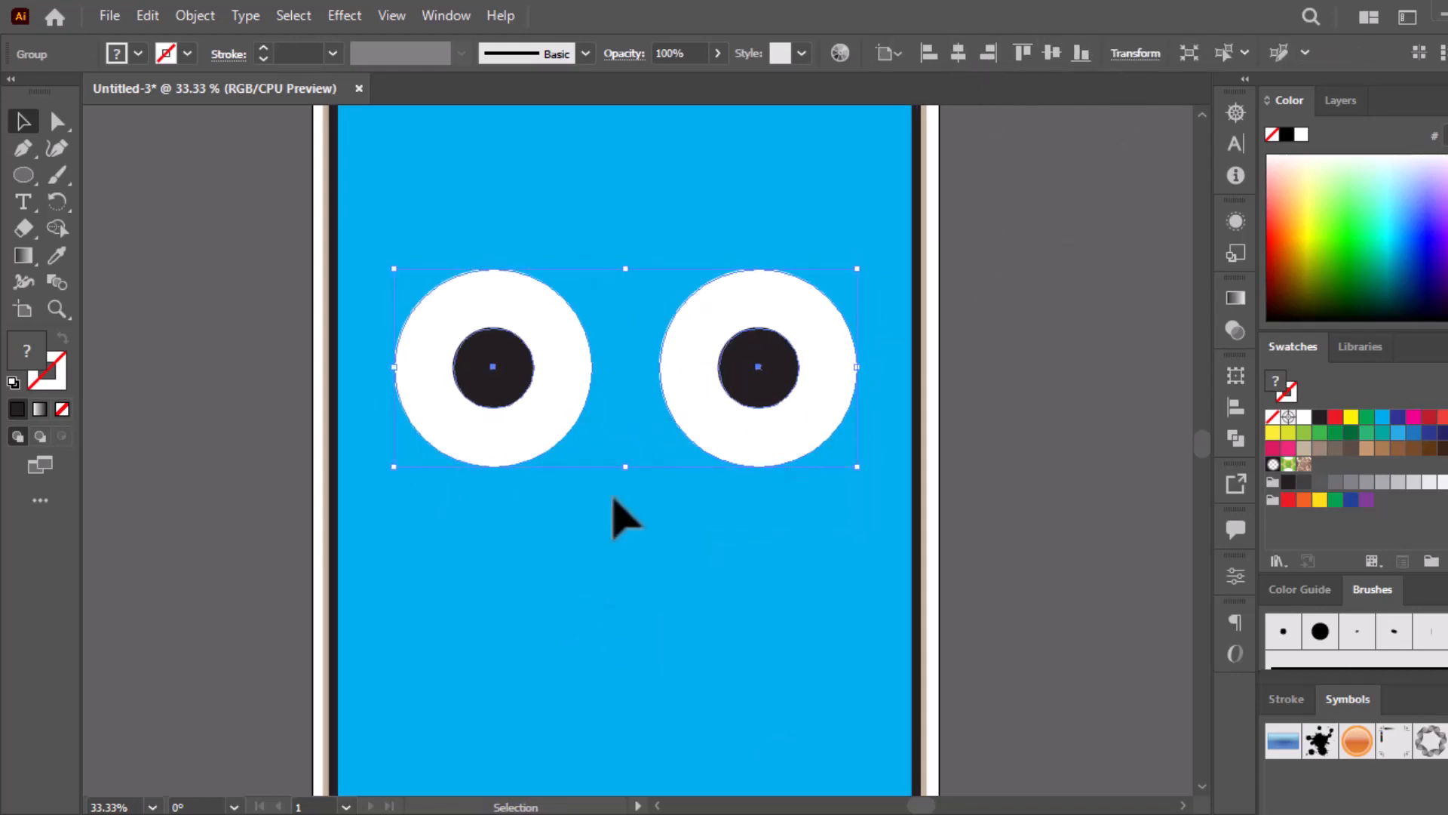
left_click(614, 511)
- Draw a wide black ellipse, about 637 by 447 px, just below the eyes as the base of the mouth
left_click(23, 174)
left_click_drag(590, 656, 819, 718)
left_click(23, 121)
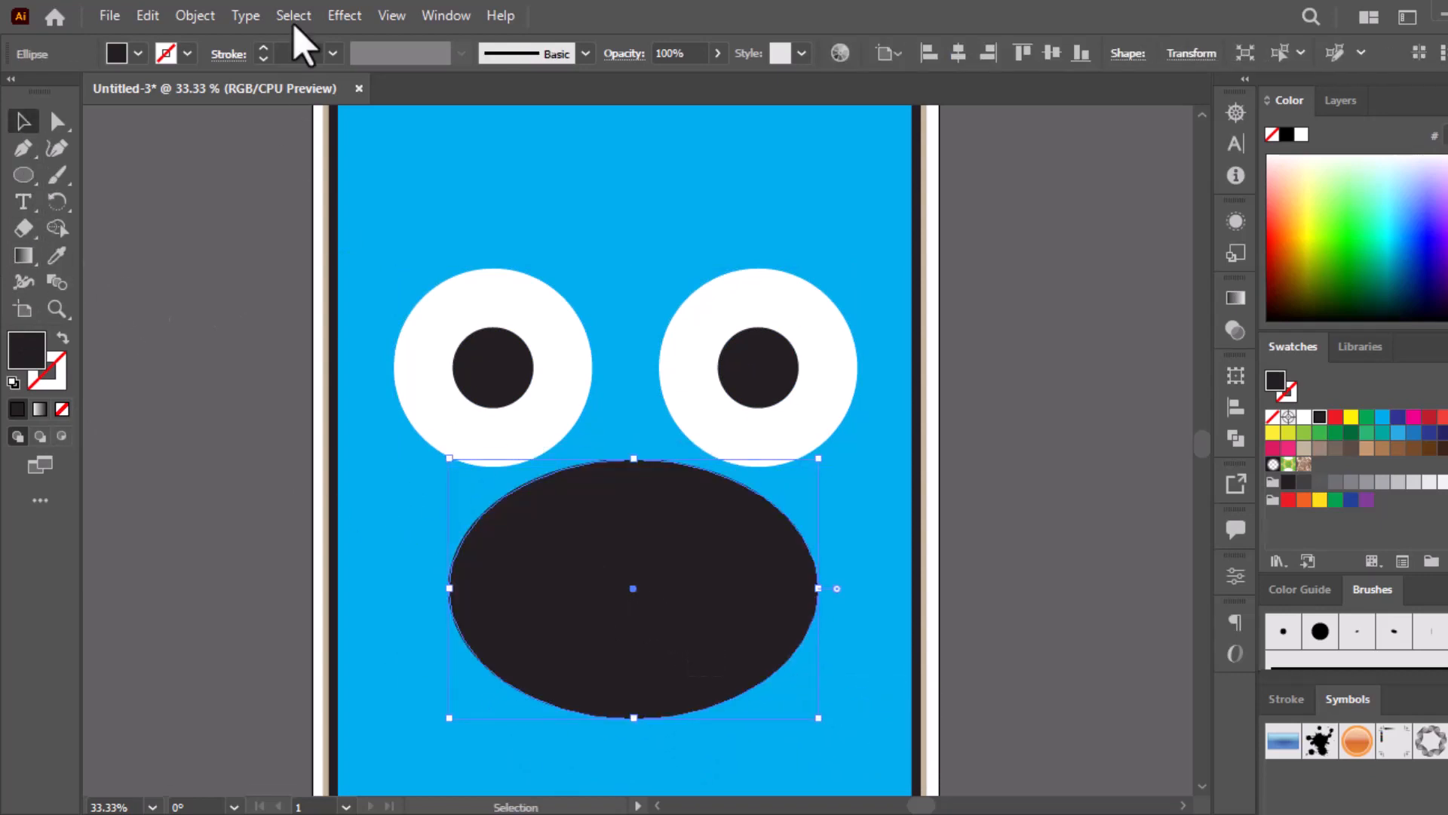
- Paste a copy of the black ellipse in front, offset it slightly upward and subtract it with Minus Front to leave a smile crescent
left_click(147, 17)
left_click(197, 124)
left_click(149, 19)
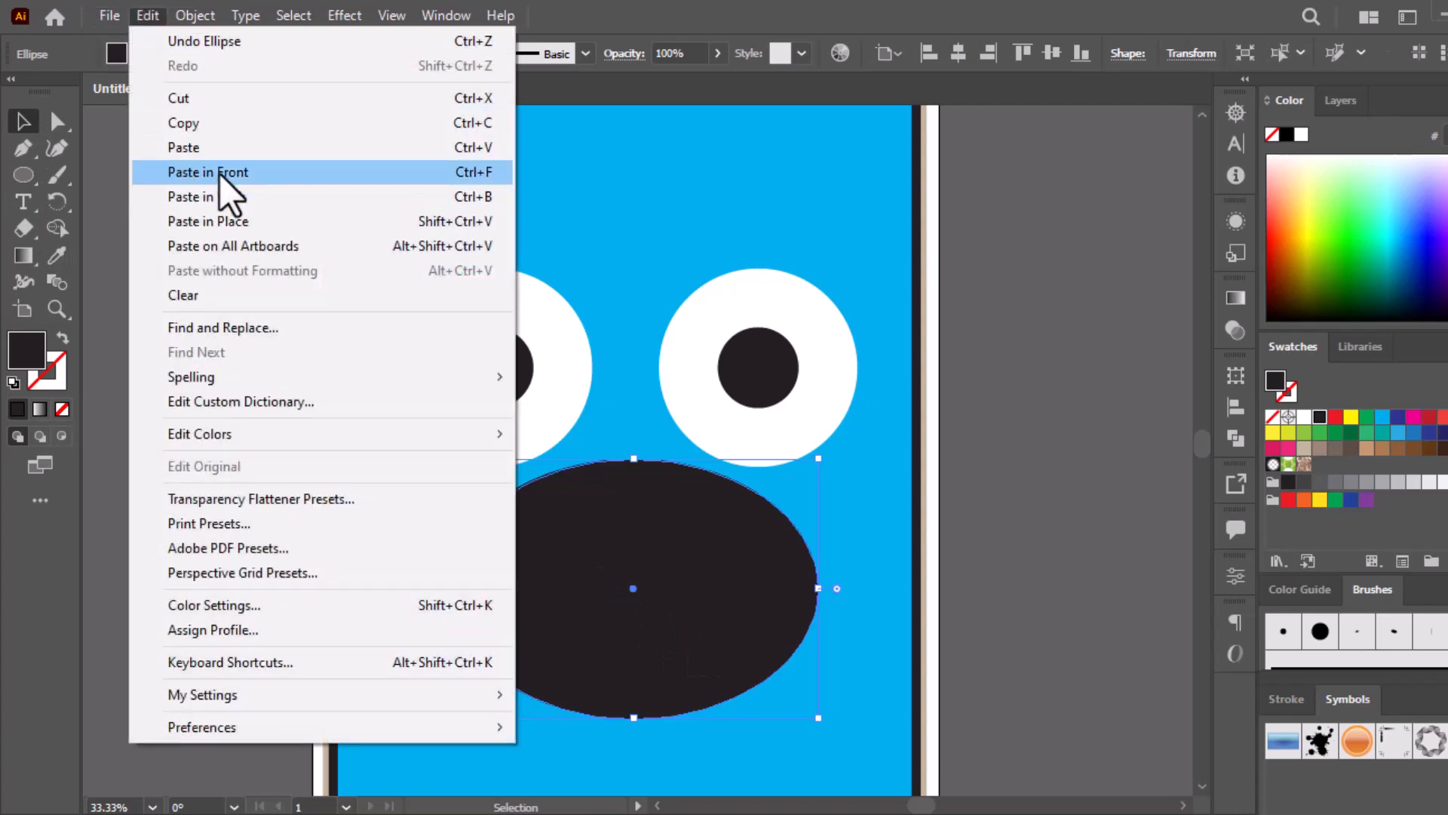
left_click(215, 172)
mouse_move(702, 638)
left_mouse_down()
mouse_move(700, 612)
mouse_move(740, 613)
mouse_move(705, 657)
left_mouse_up()
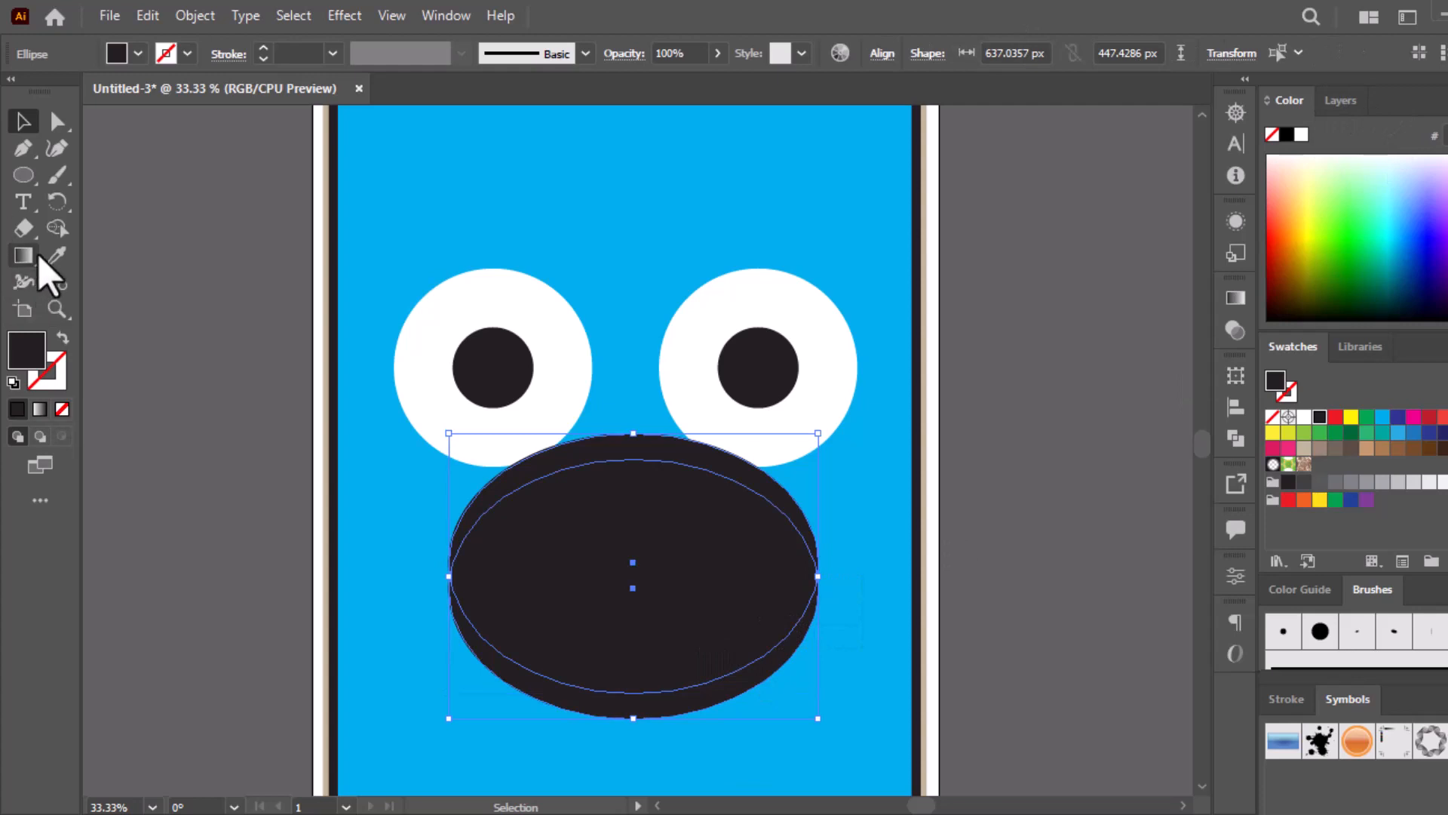
left_click(1235, 439)
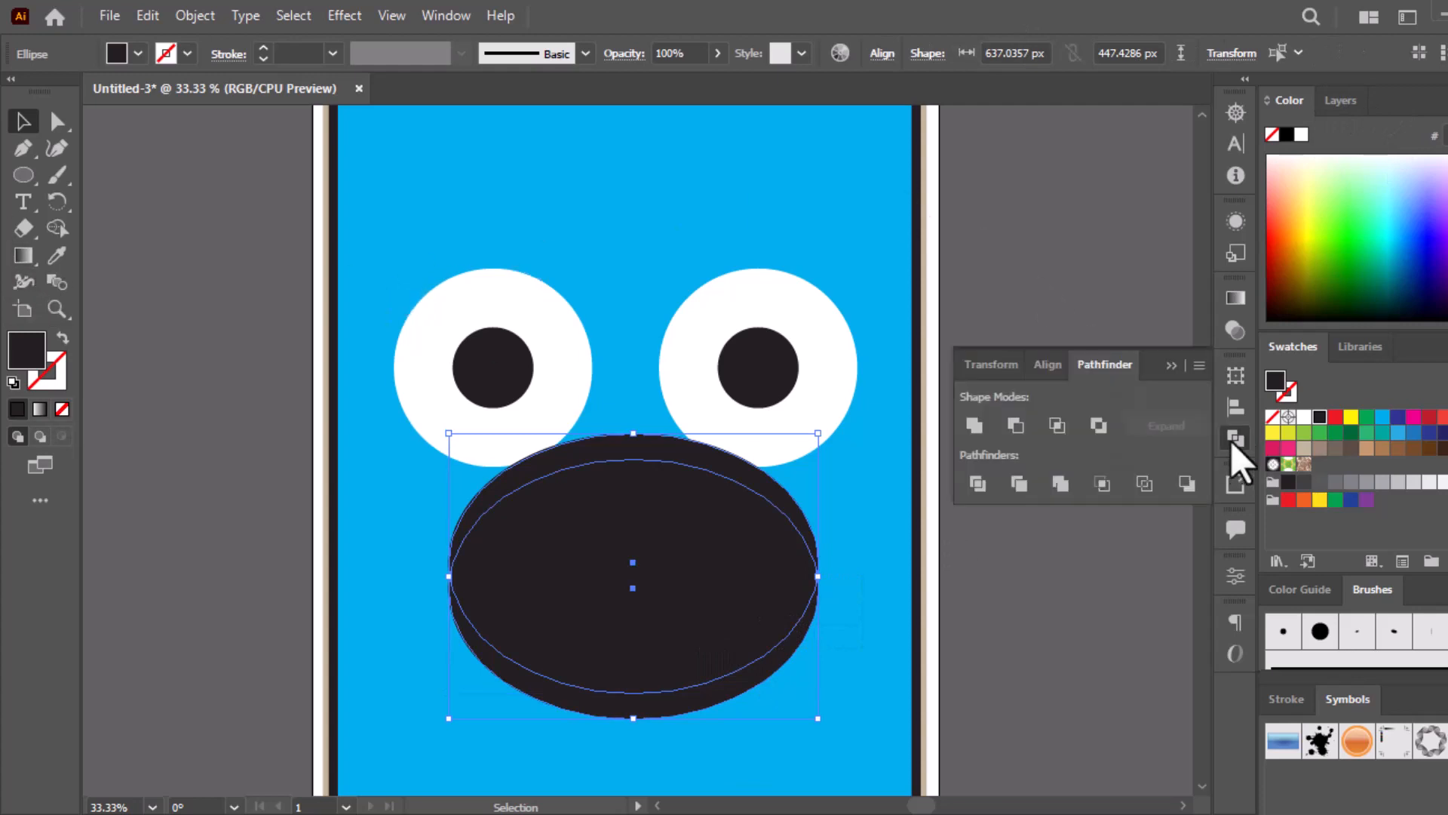
left_click(1015, 425)
- Thicken the middle of the smile by moving its upper centre anchor up and its lower centre anchor down
left_click(56, 120)
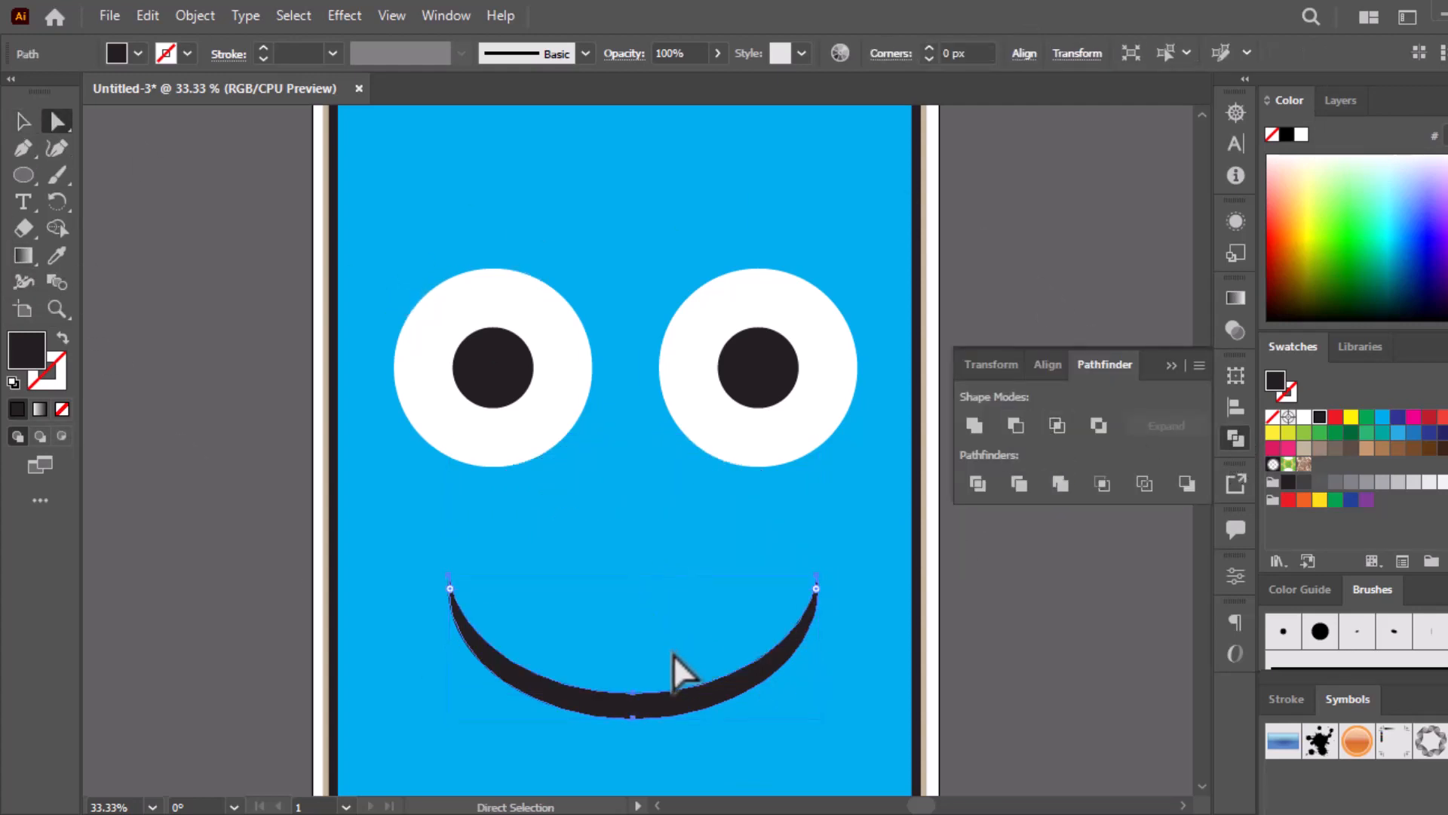
left_click(632, 694)
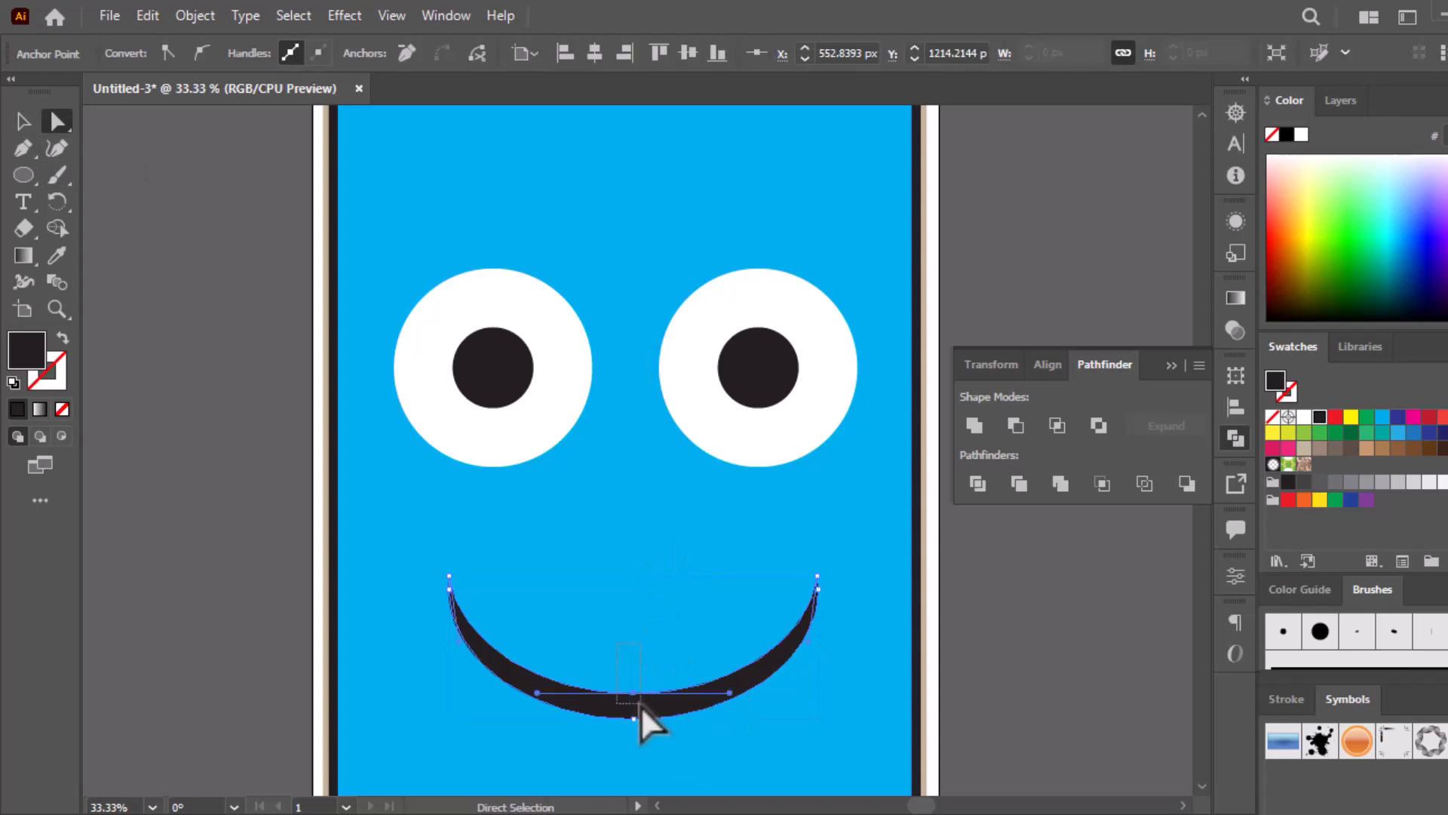
left_click_drag(635, 698, 635, 731)
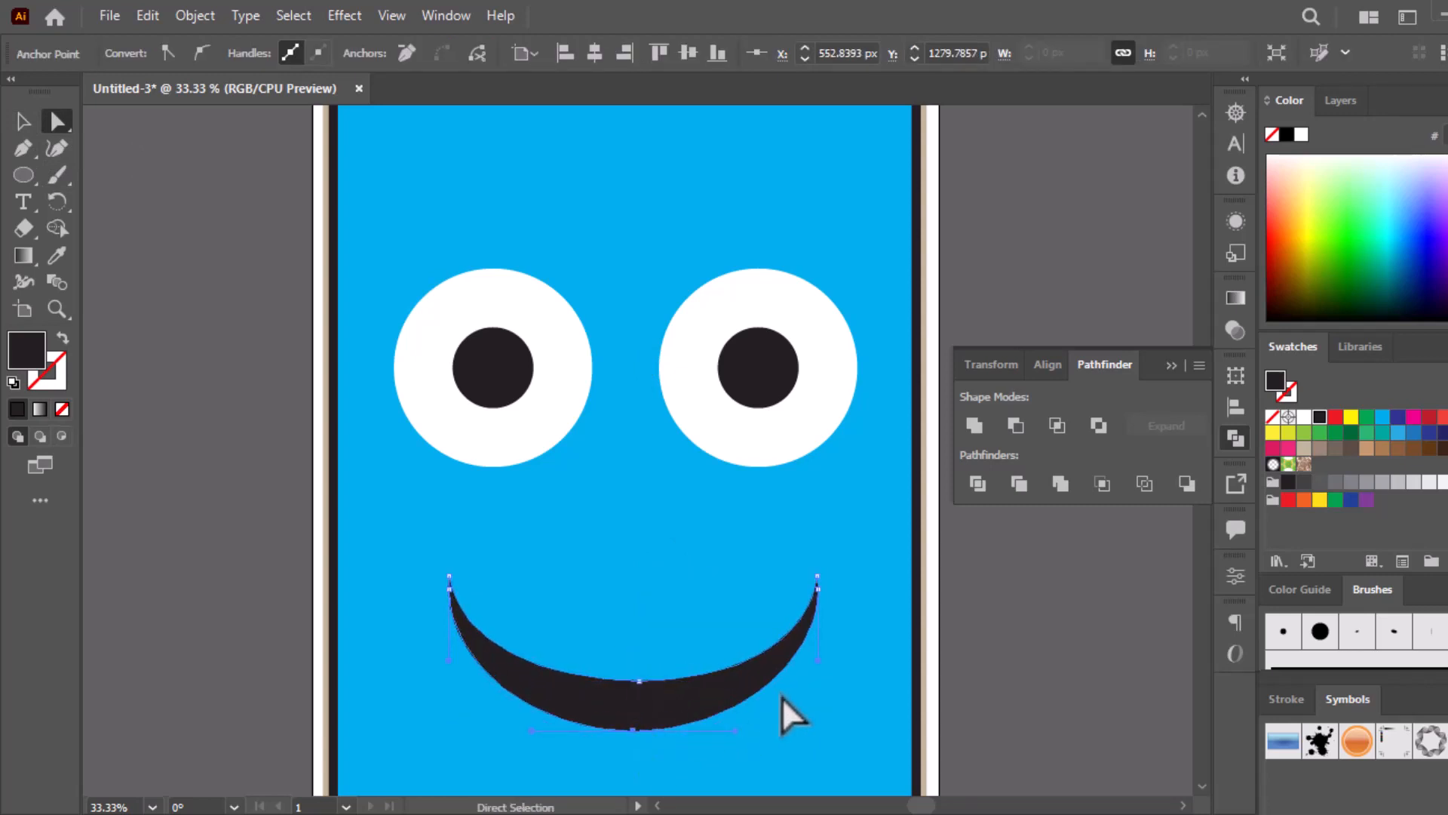
- Refine the smile's curve by lowering its bottom and top centre anchors slightly
left_click_drag(650, 626, 587, 513)
mouse_move(755, 551)
left_mouse_down()
mouse_move(742, 540)
mouse_move(743, 570)
left_mouse_up()
left_click(754, 464)
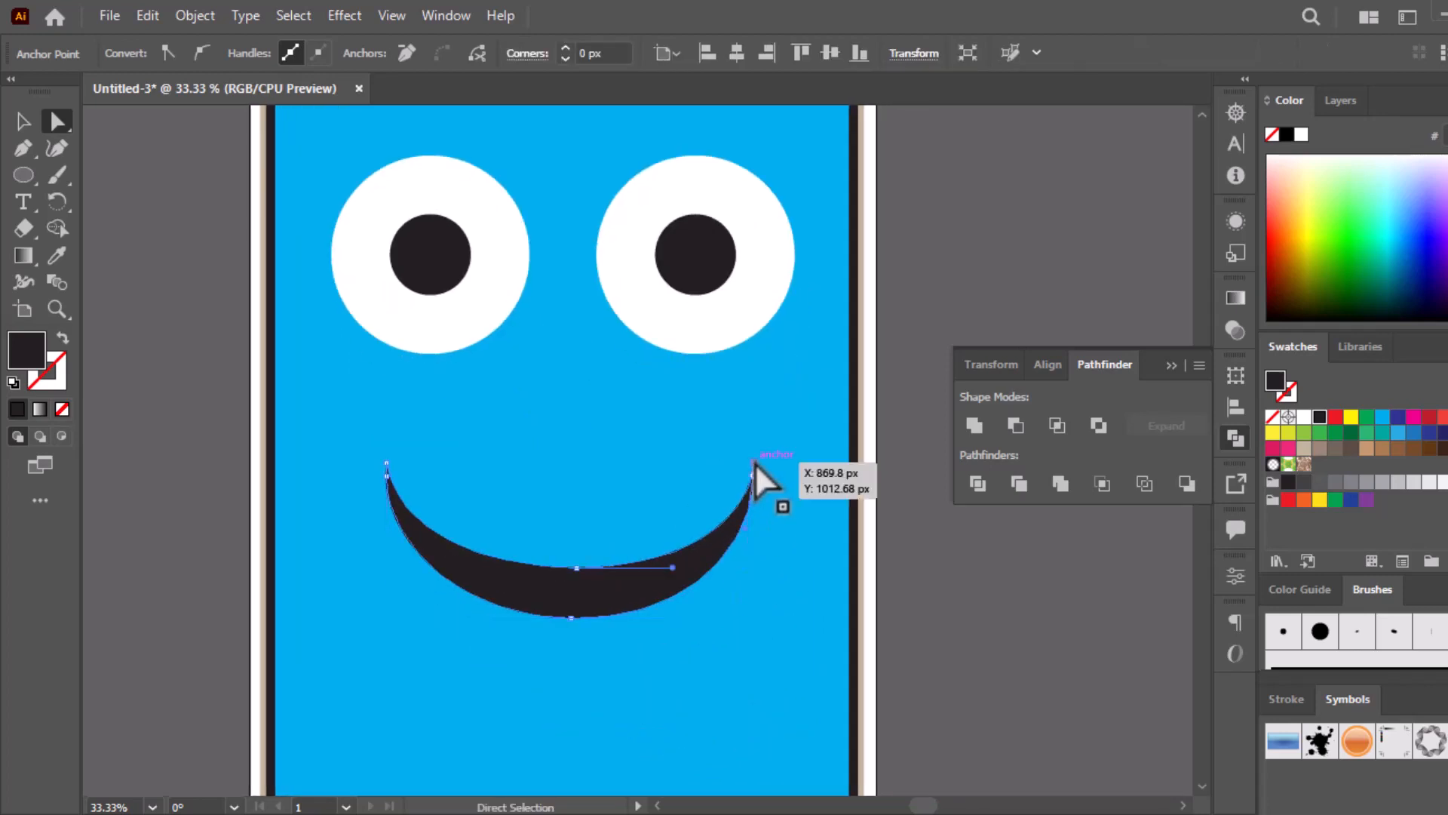
left_click_drag(428, 512, 387, 556)
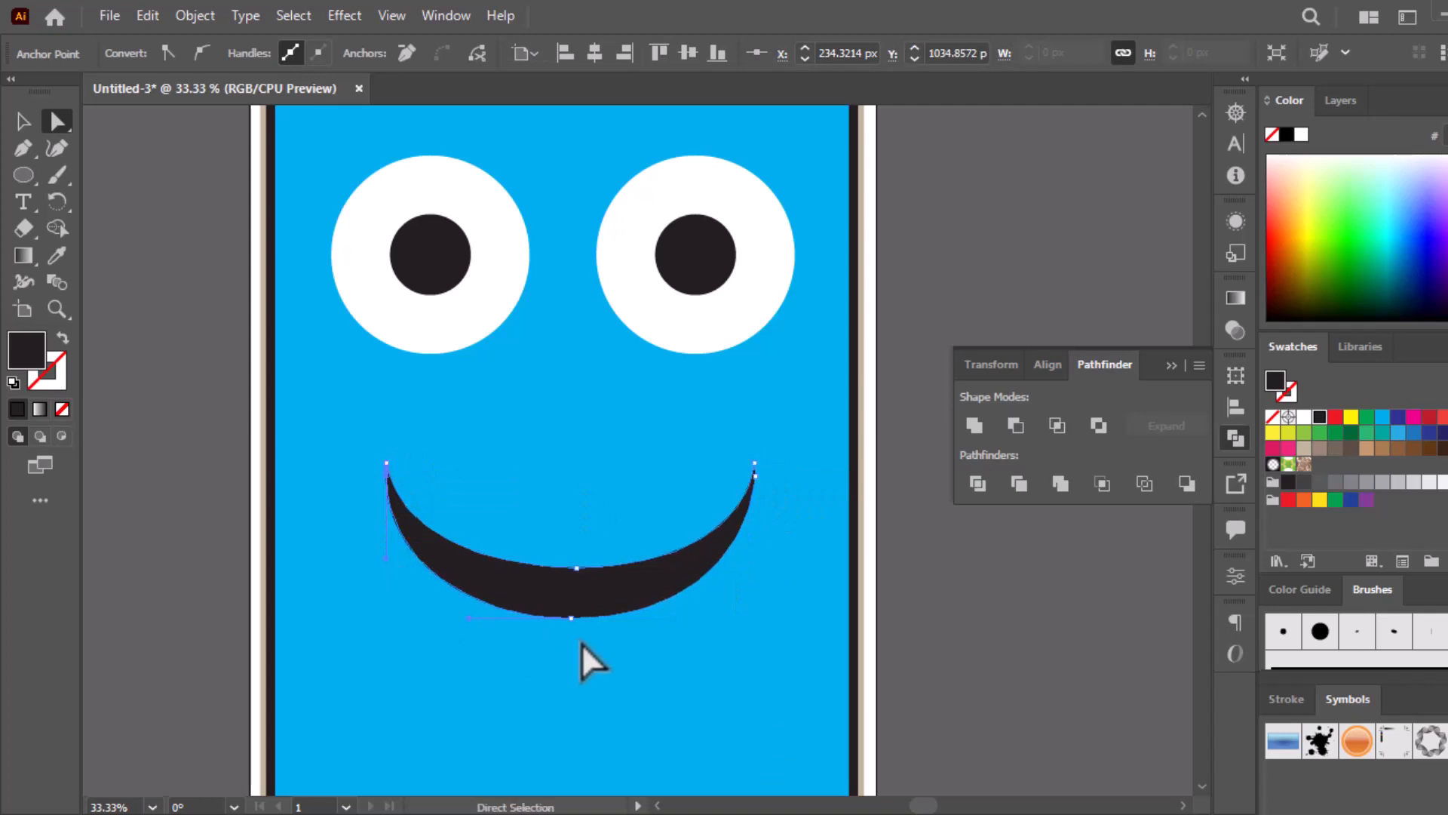
left_click_drag(571, 617, 571, 624)
left_click_drag(576, 567, 576, 578)
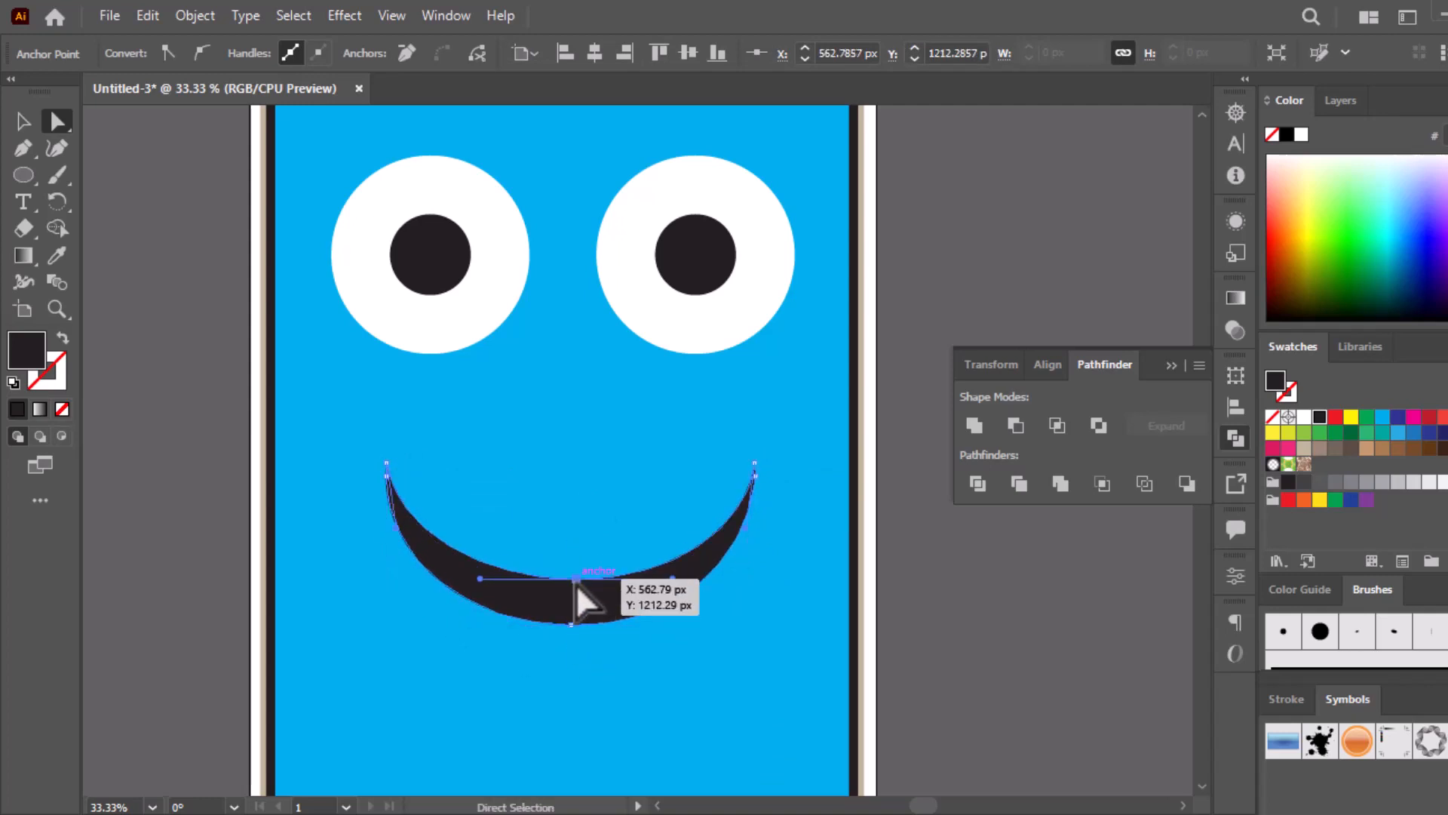
- Centre the smile horizontally on the artboard beneath the eyes and deselect it
left_click(23, 121)
key("ctrl+minus")
key("ctrl+minus")
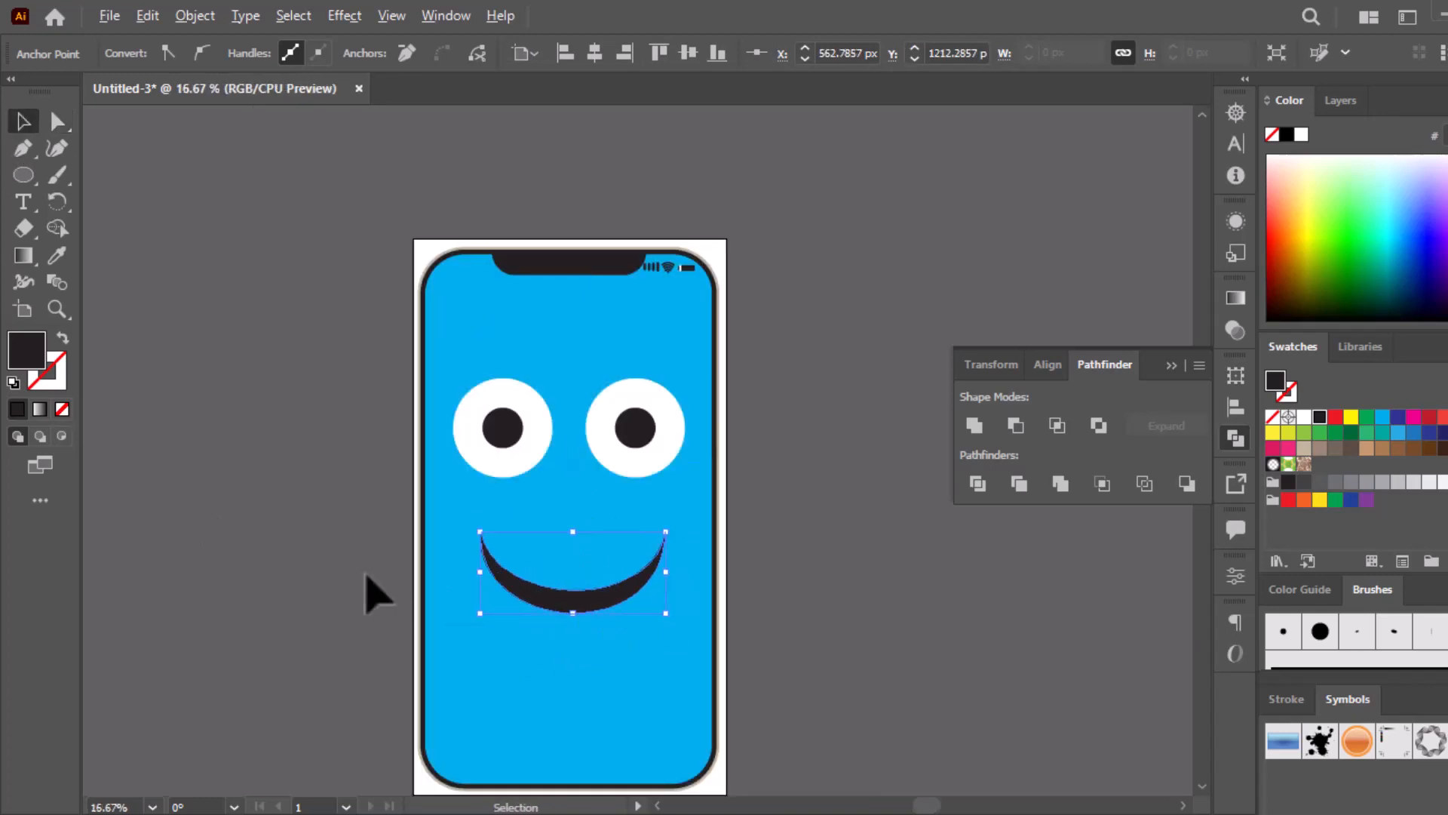
key("ctrl+a")
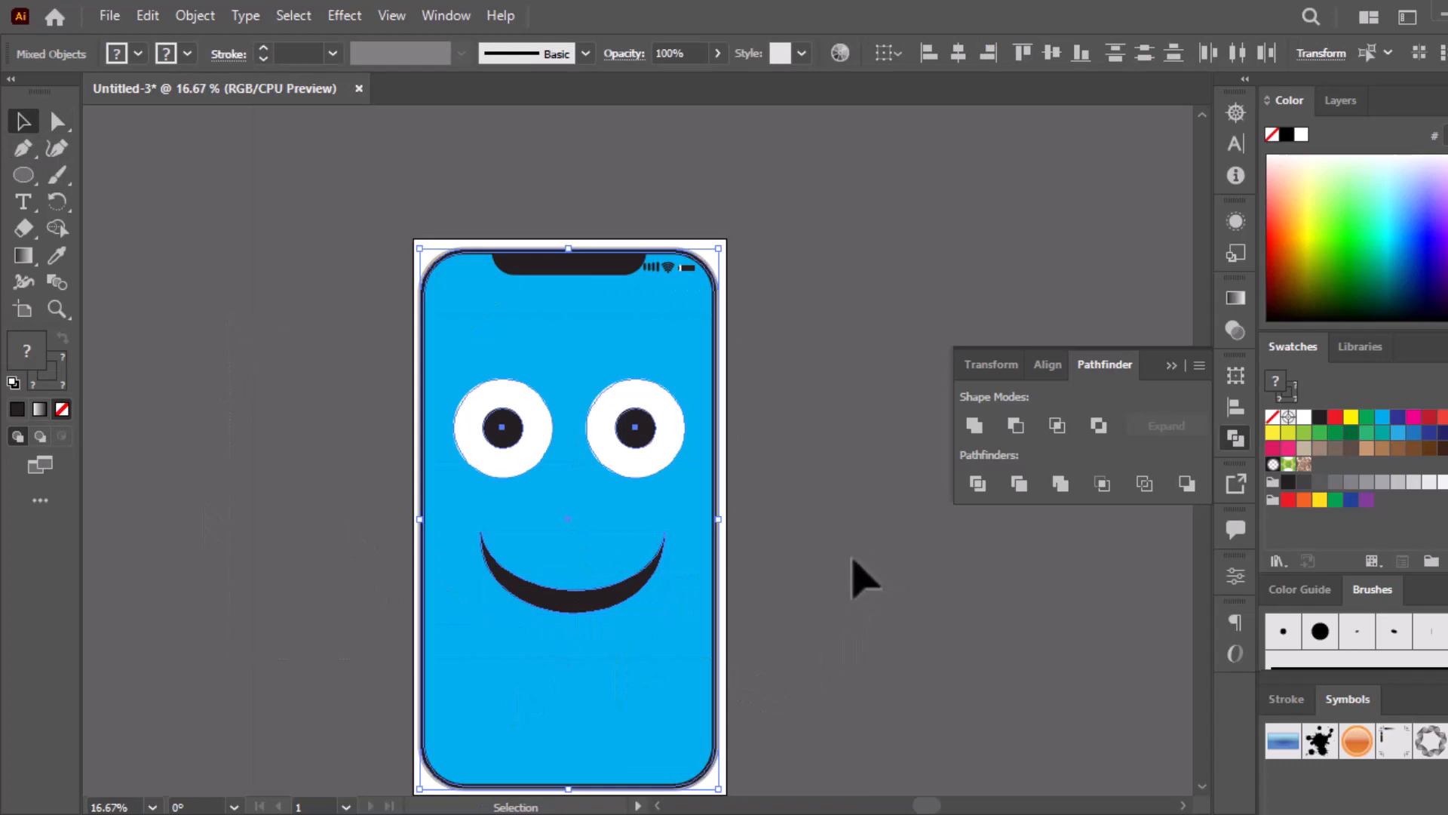
scroll(863, 579, "down", 2)
left_click(244, 543)
left_click(596, 548)
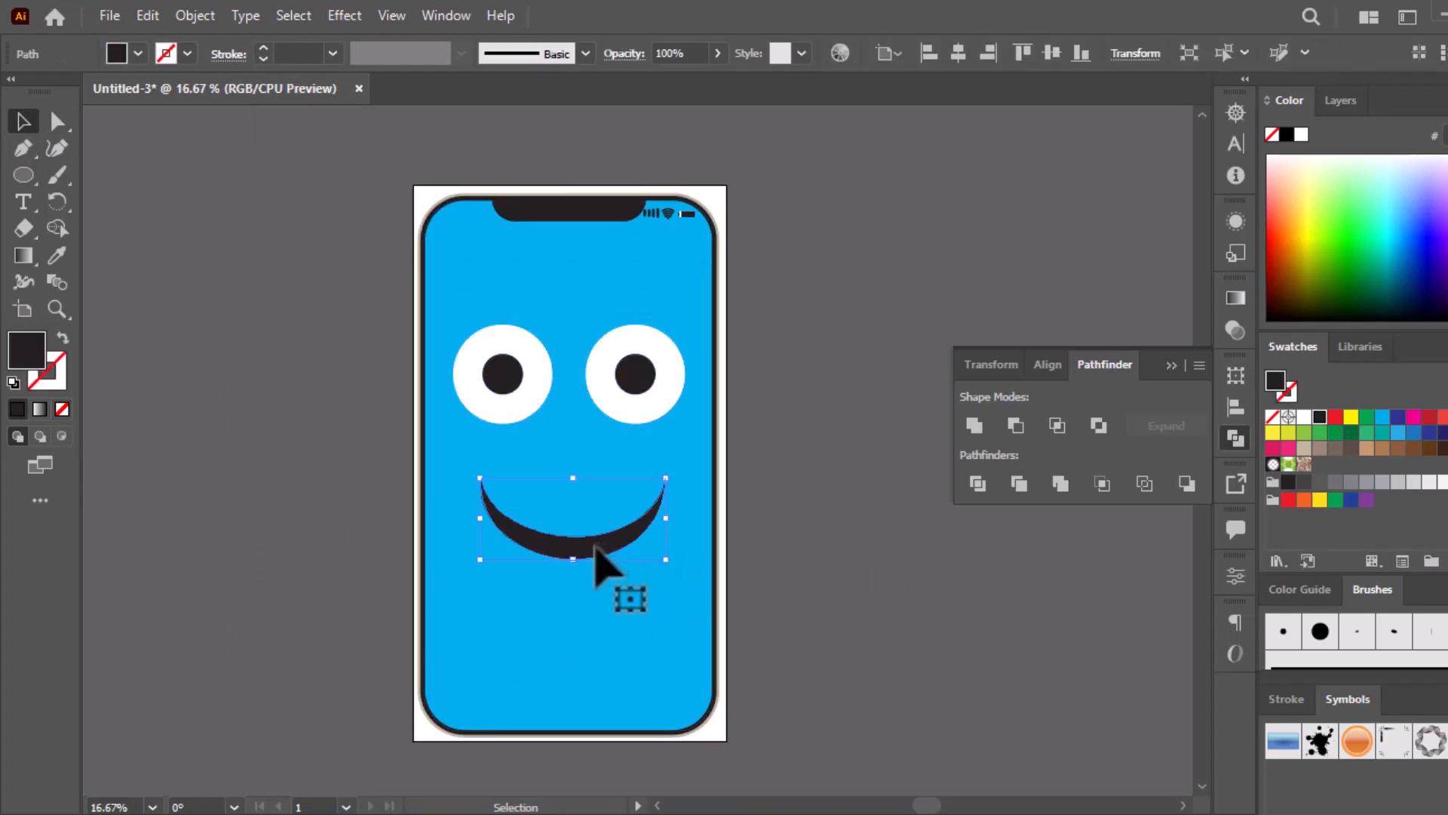
left_click(766, 570)
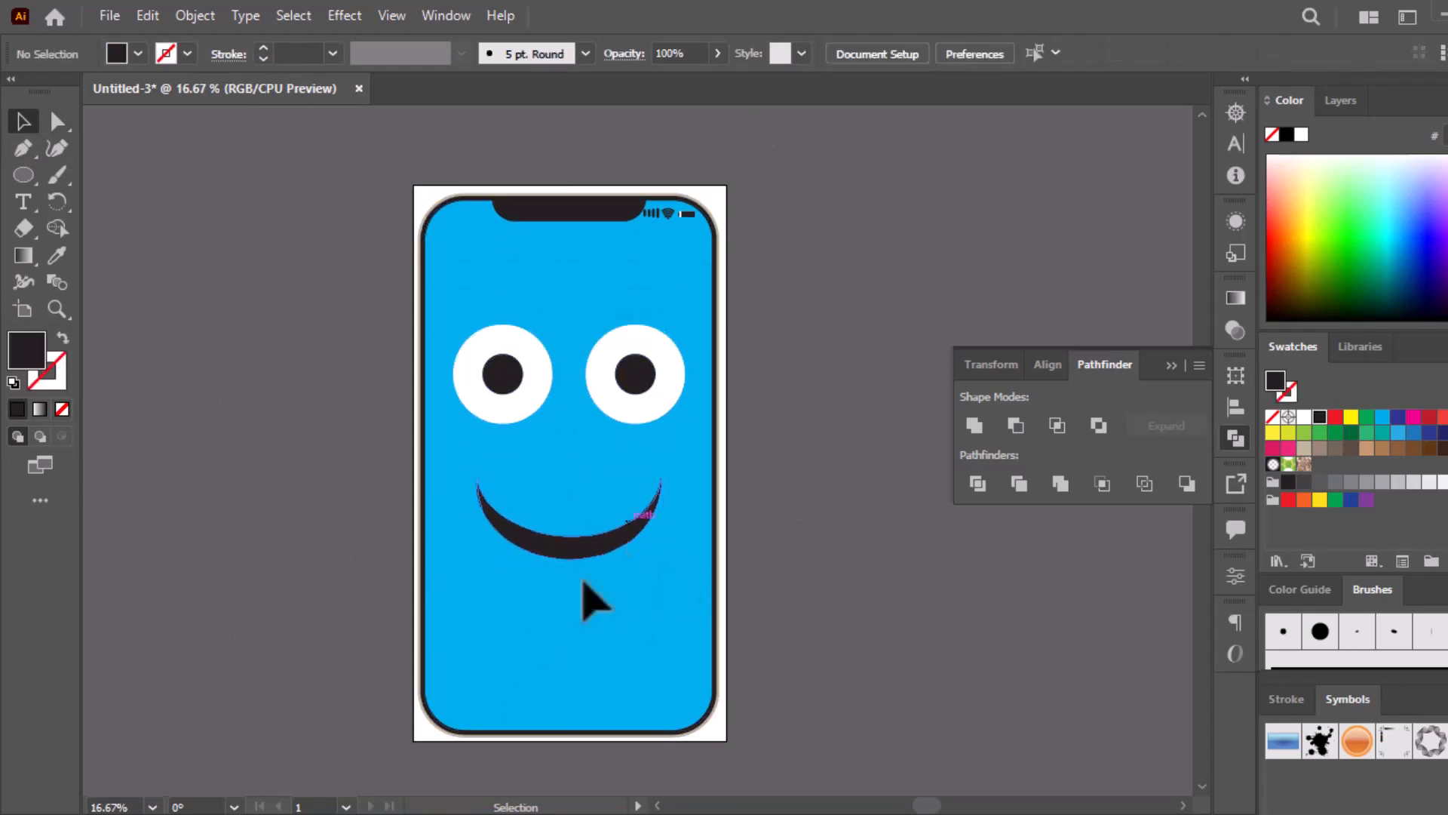